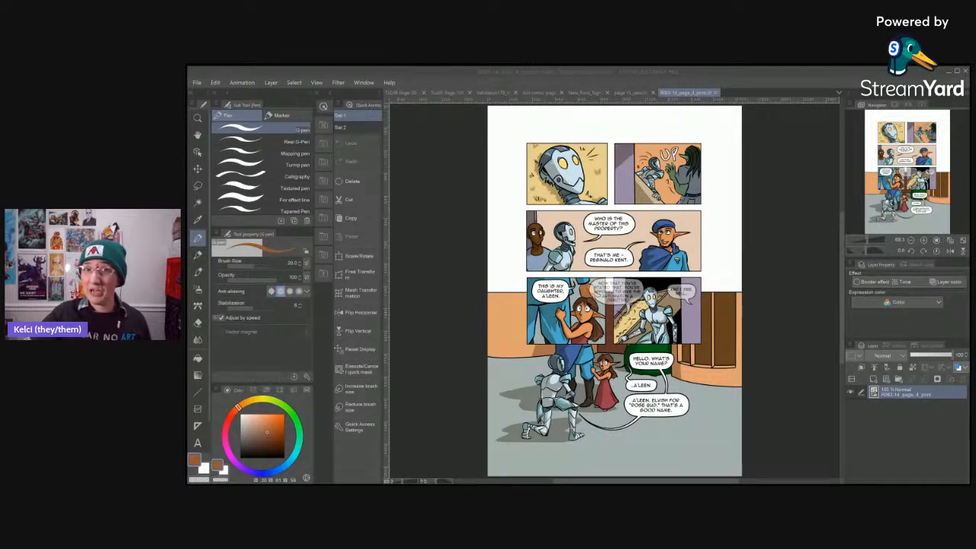
# - Show the pink dream-realm comic page, the Page-131 fight page and the vertical Validation178 strip one after another
pyautogui.click(409, 93)
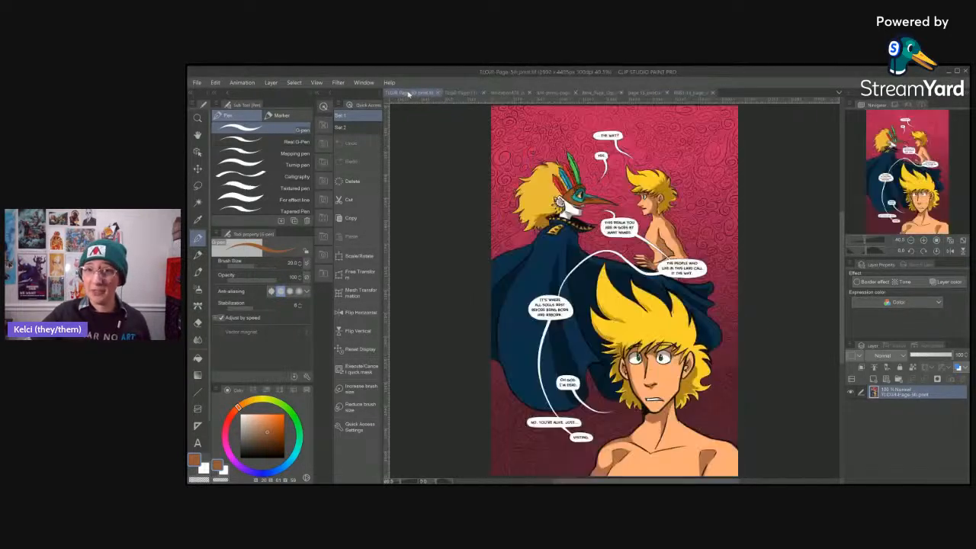
pyautogui.click(453, 93)
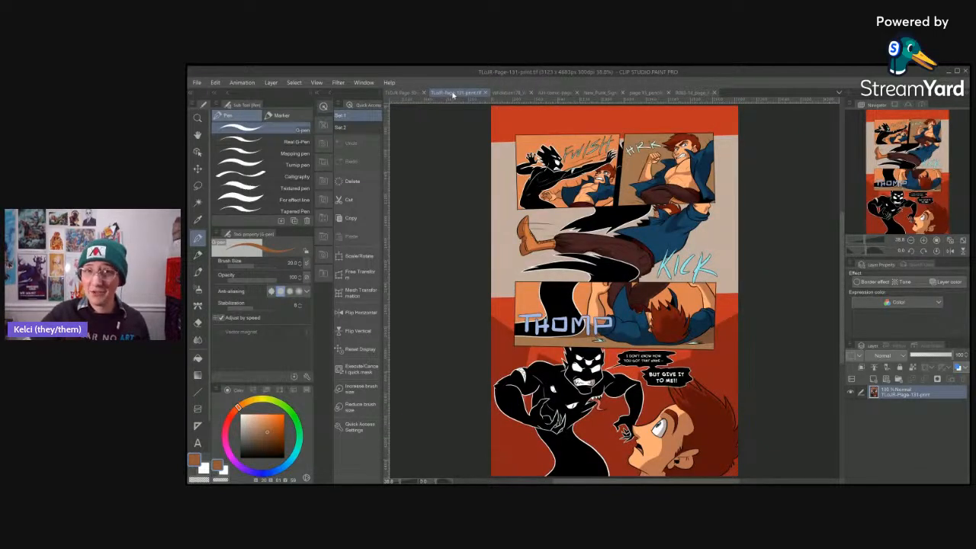
pyautogui.click(513, 94)
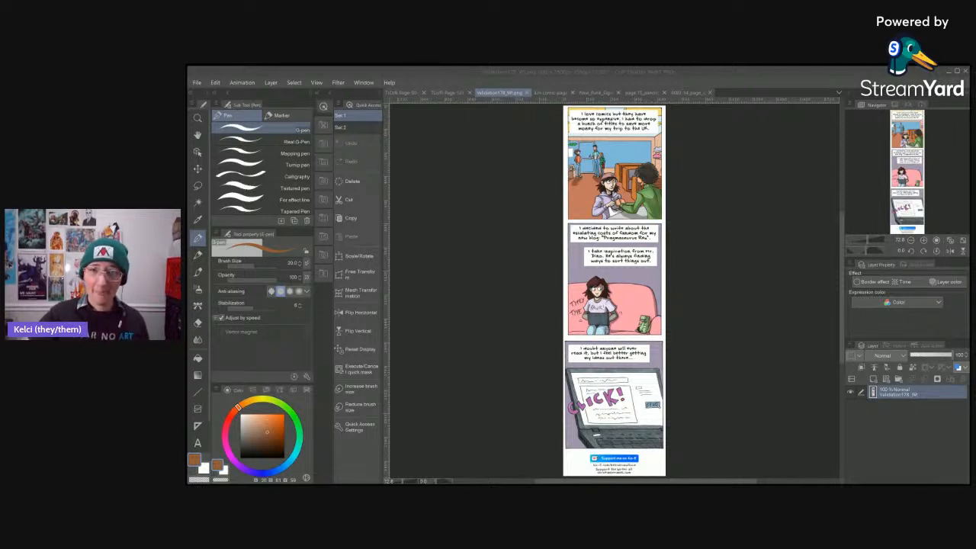
pyautogui.click(668, 80)
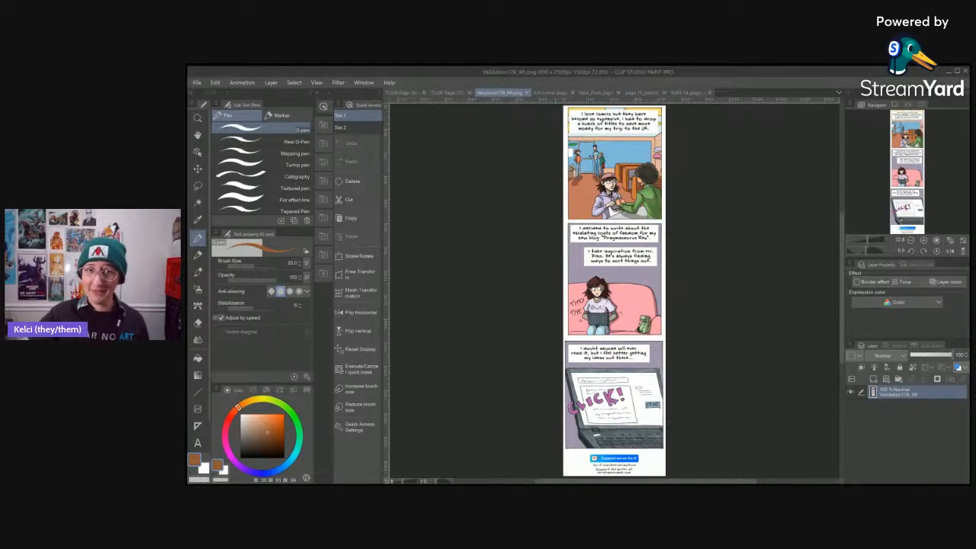
# - Open JLH-comic-page-12_print-2 and examine its lettering close up, from the opening balloons through the "KNOCK IT OFF!" panel and back
pyautogui.click(555, 94)
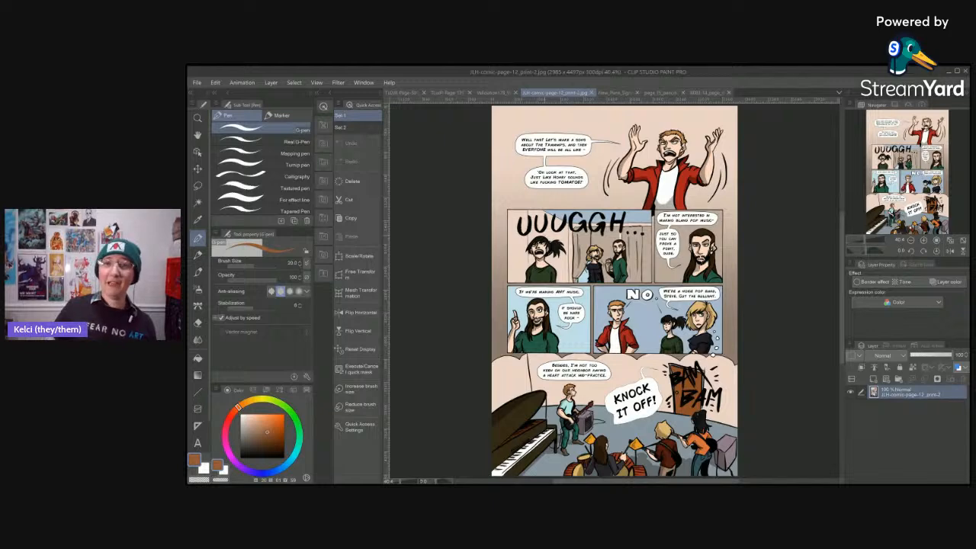
pyautogui.scroll(4, 619, 184)
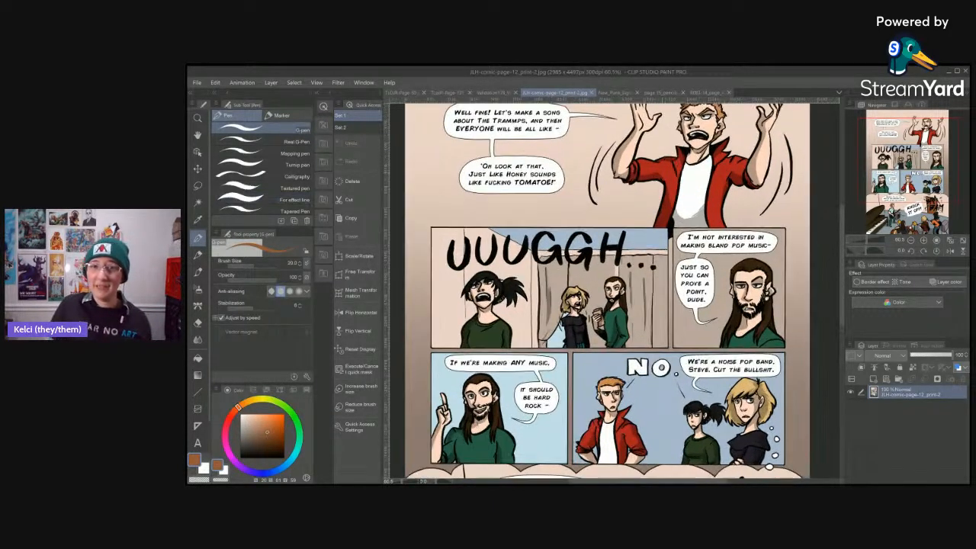
pyautogui.scroll(1, 672, 177)
pyautogui.moveTo(727, 251); pyautogui.dragTo(721, 331)
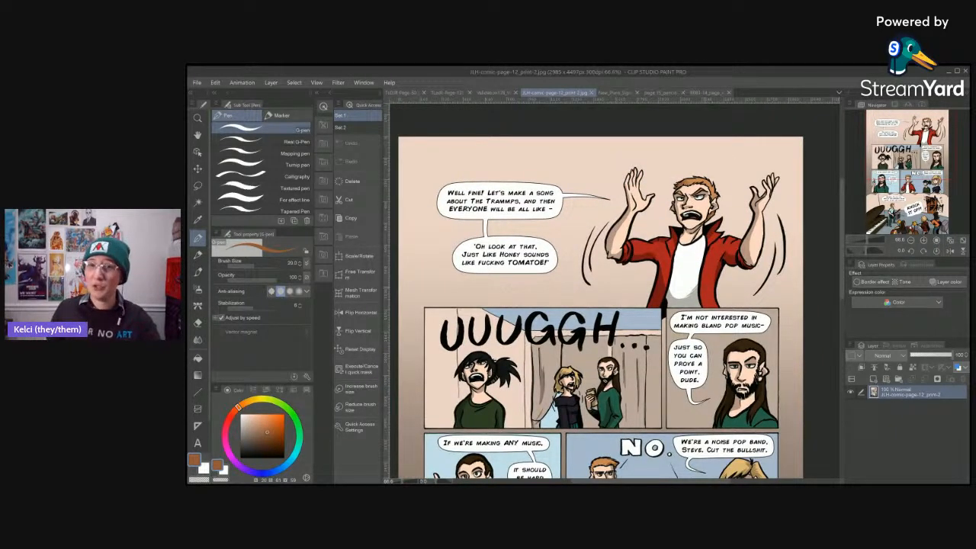
pyautogui.moveTo(721, 331); pyautogui.dragTo(724, 275)
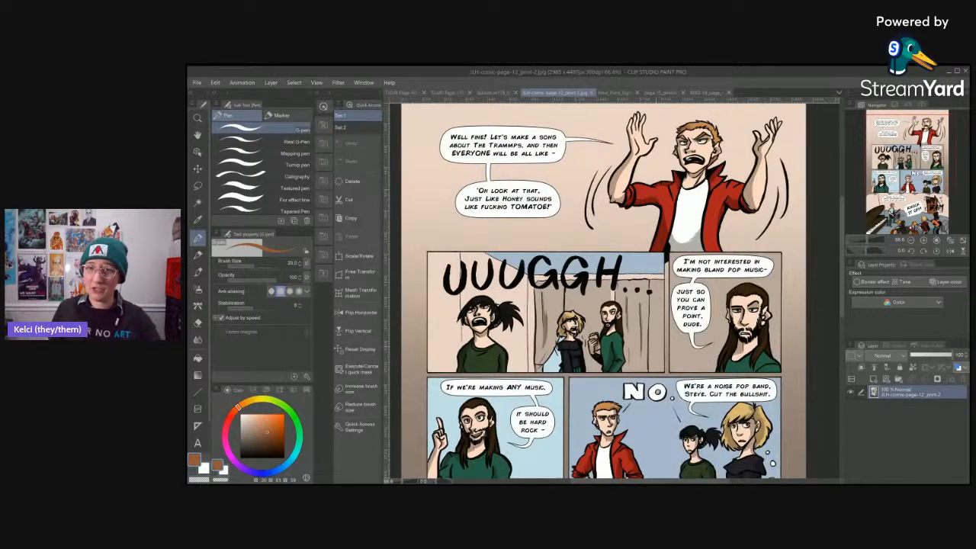
pyautogui.moveTo(743, 419); pyautogui.dragTo(737, 375)
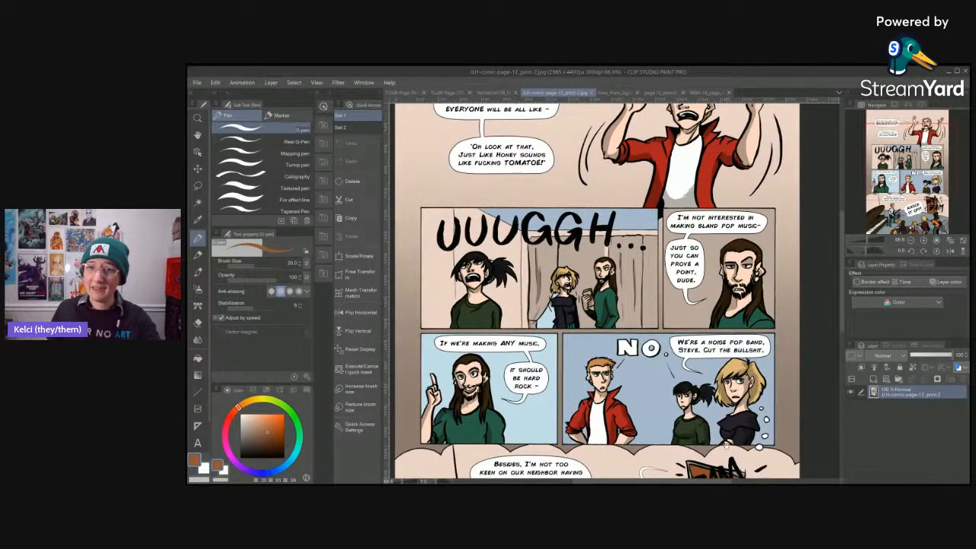
pyautogui.moveTo(726, 445); pyautogui.dragTo(728, 375)
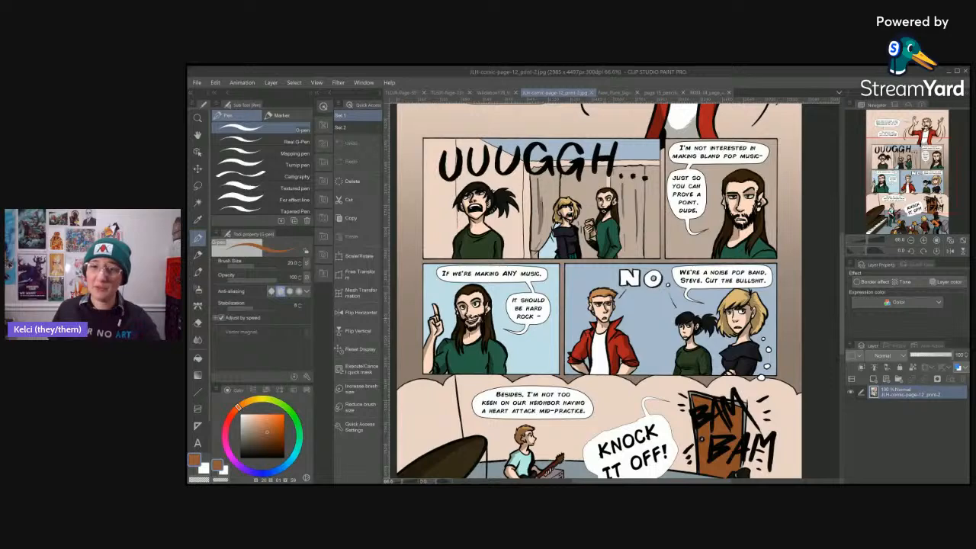
pyautogui.moveTo(767, 478); pyautogui.dragTo(773, 358)
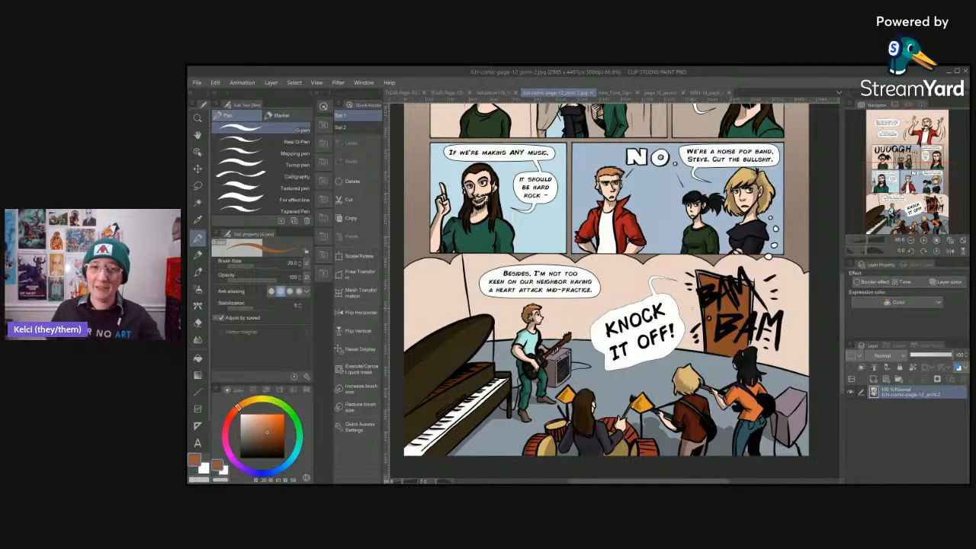
pyautogui.moveTo(648, 168); pyautogui.dragTo(653, 401)
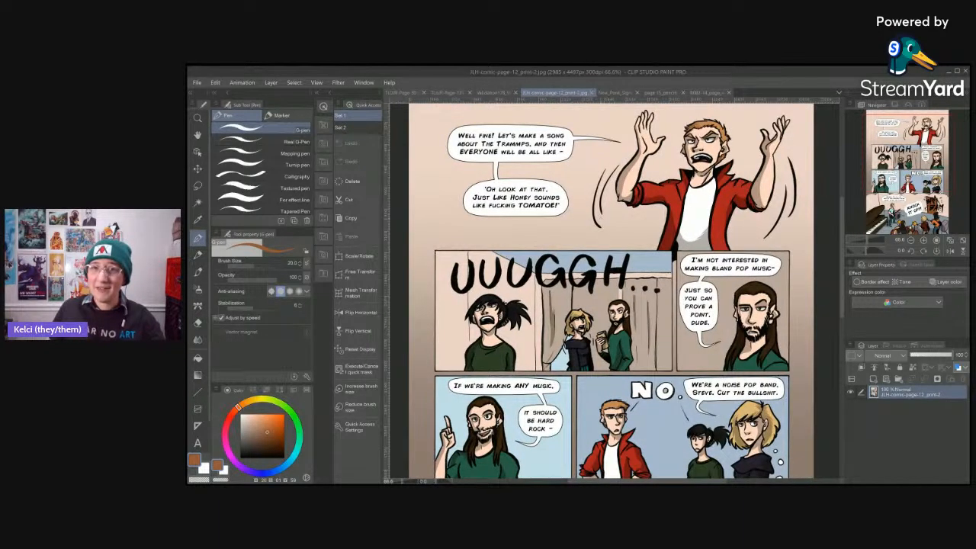
# - Open the New_Punk_Signal_6_print strip and examine the "BRUSHA" and "Wait a minute..." panels close up
pyautogui.click(610, 92)
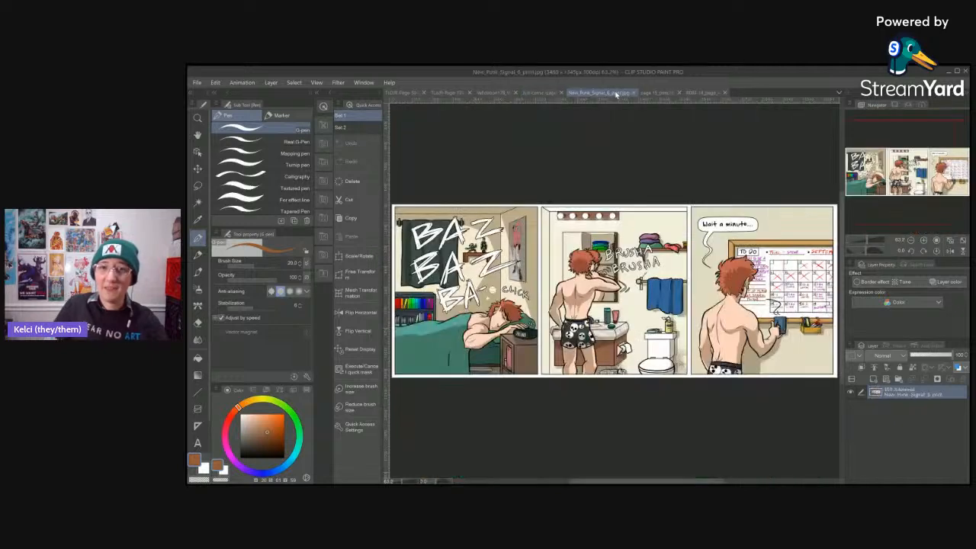
pyautogui.moveTo(648, 305); pyautogui.dragTo(615, 293)
pyautogui.scroll(4, 706, 242)
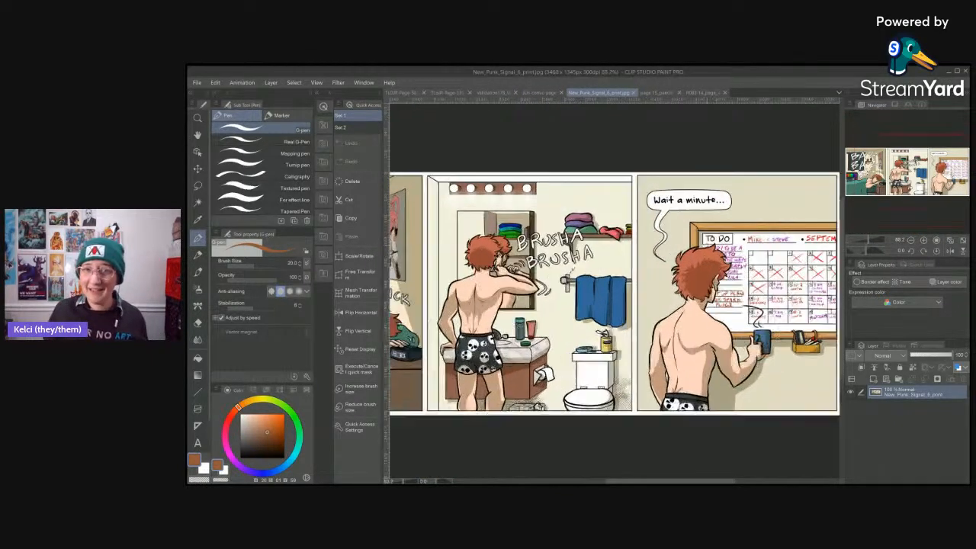
pyautogui.moveTo(705, 242); pyautogui.dragTo(664, 247)
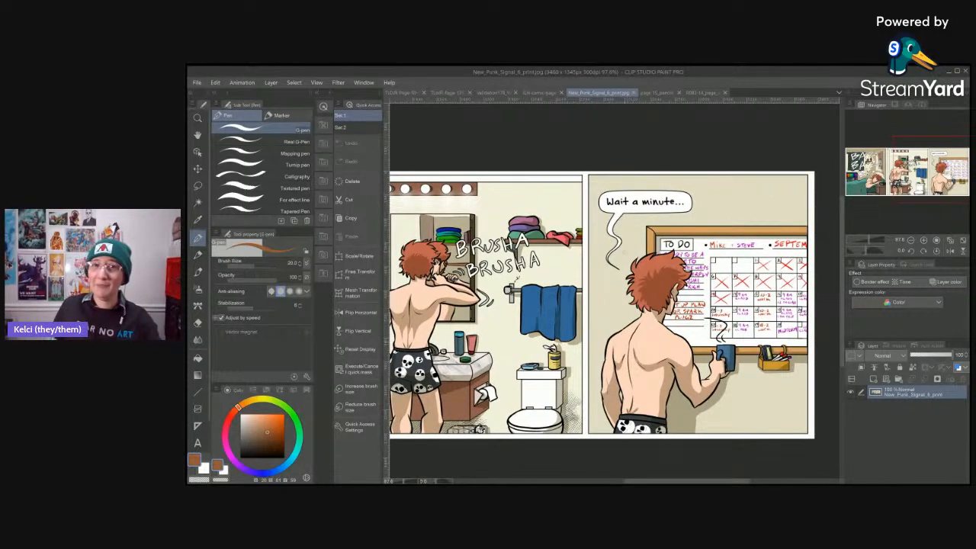
# - Compare the caption lettering in the first Validation178 panel with the lettering in the New_Punk_Signal_6_print strip
pyautogui.click(495, 93)
pyautogui.scroll(5, 619, 111)
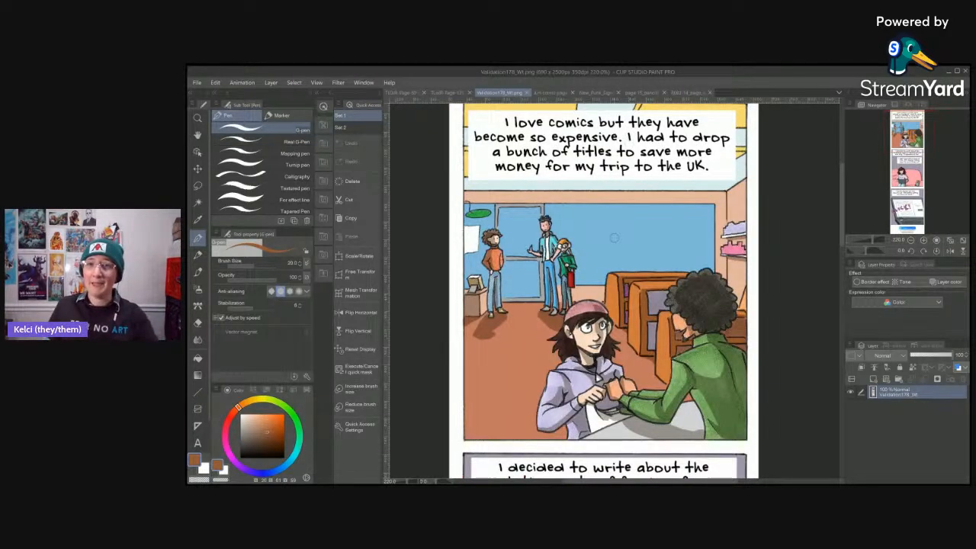
pyautogui.moveTo(728, 264); pyautogui.dragTo(736, 302)
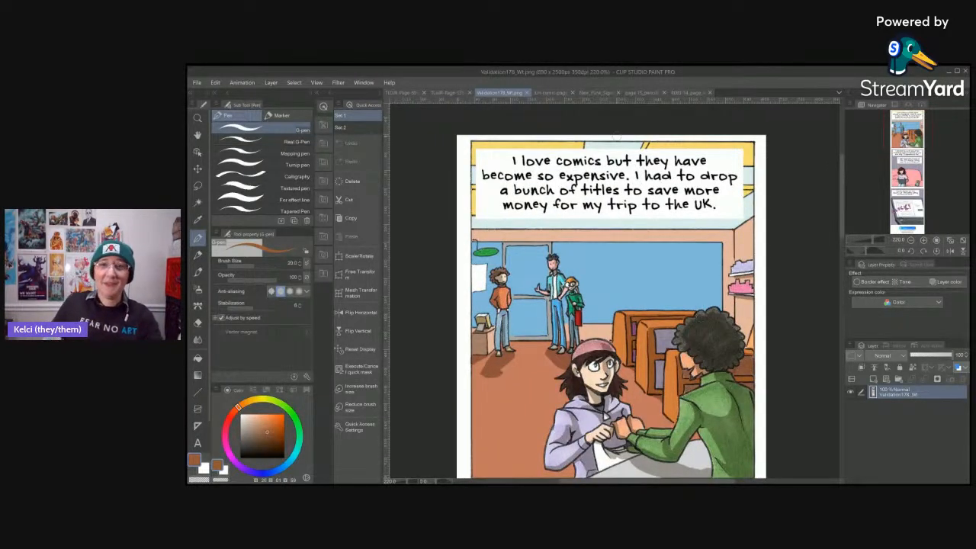
pyautogui.click(619, 92)
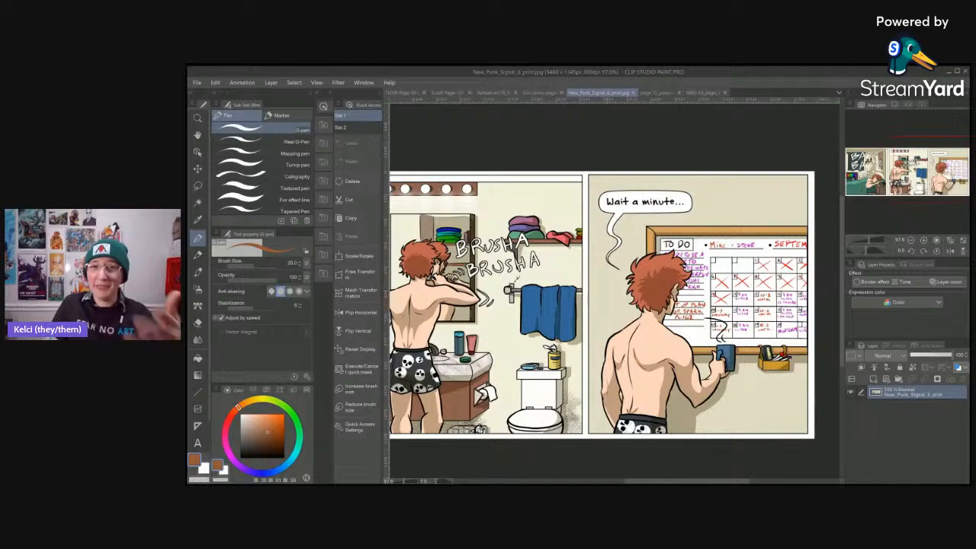
pyautogui.click(496, 92)
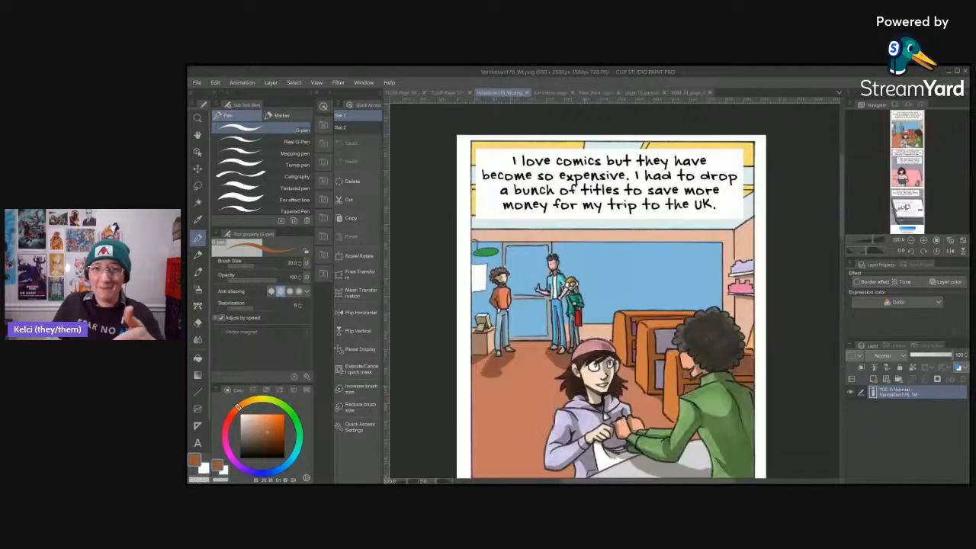
pyautogui.click(599, 92)
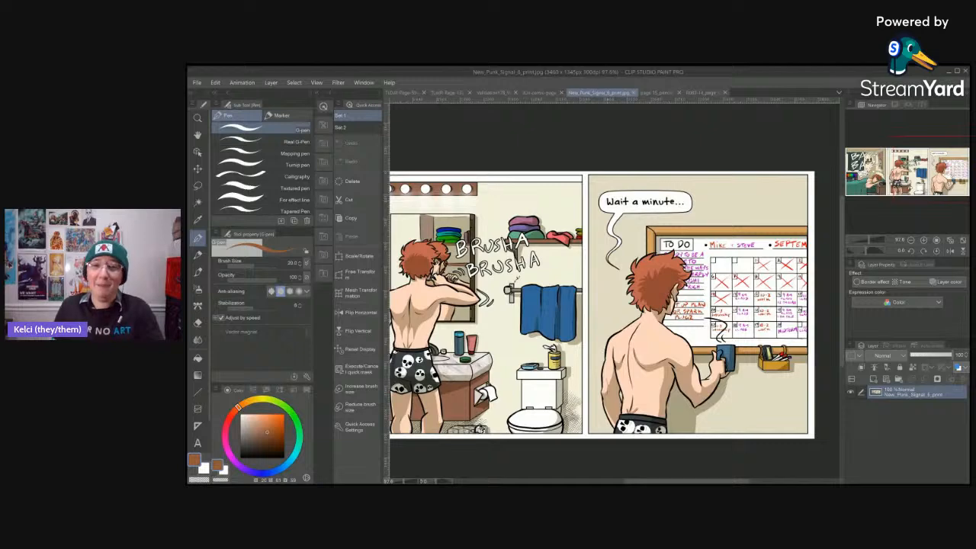
# - Open page 15_pencils_inks_letters_print_revised and examine the hand lettering in its crowd-surfing panels close up
pyautogui.click(666, 93)
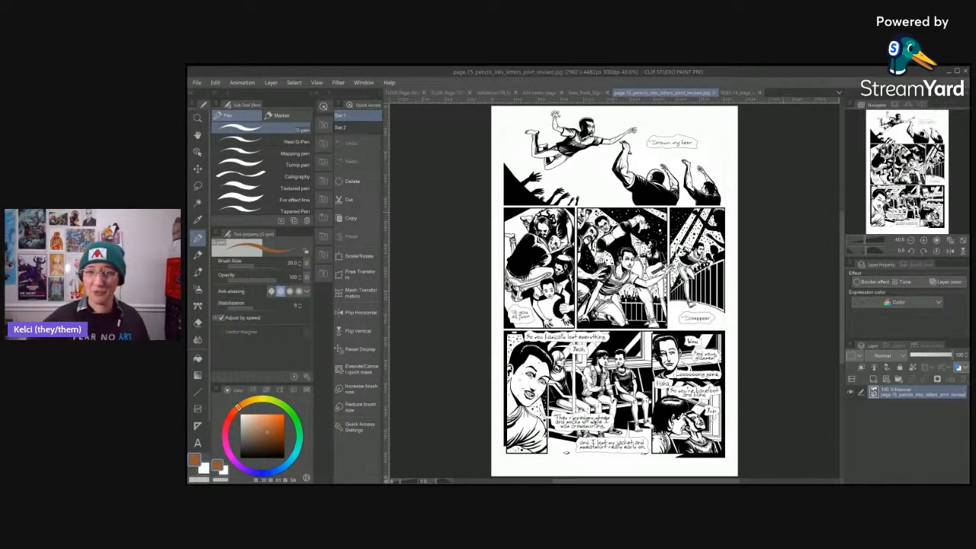
pyautogui.scroll(5, 699, 124)
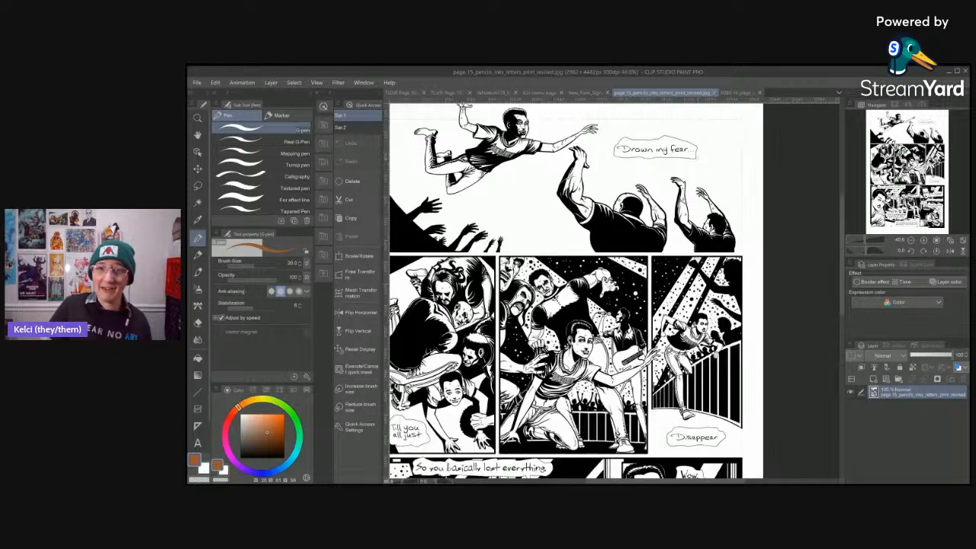
pyautogui.moveTo(564, 366); pyautogui.dragTo(822, 70)
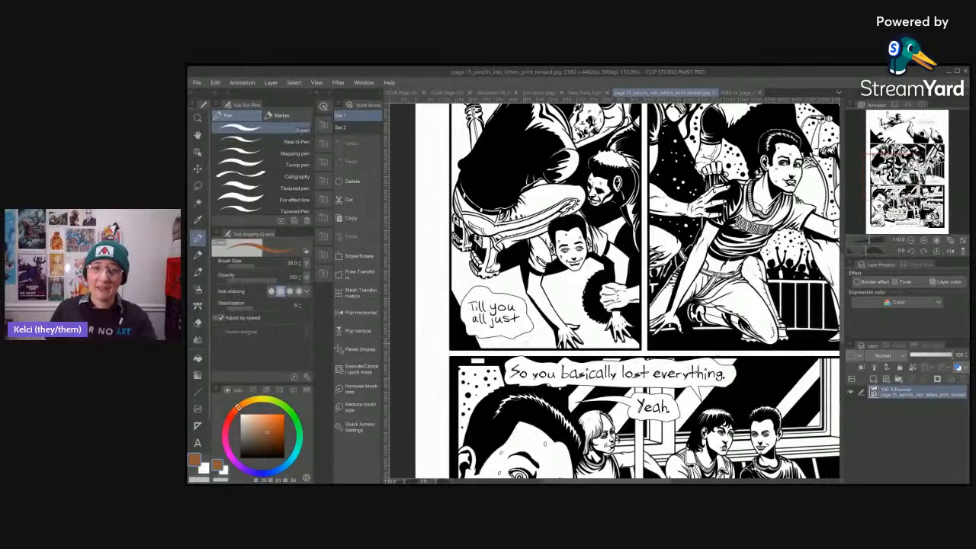
pyautogui.moveTo(640, 290); pyautogui.dragTo(612, 279)
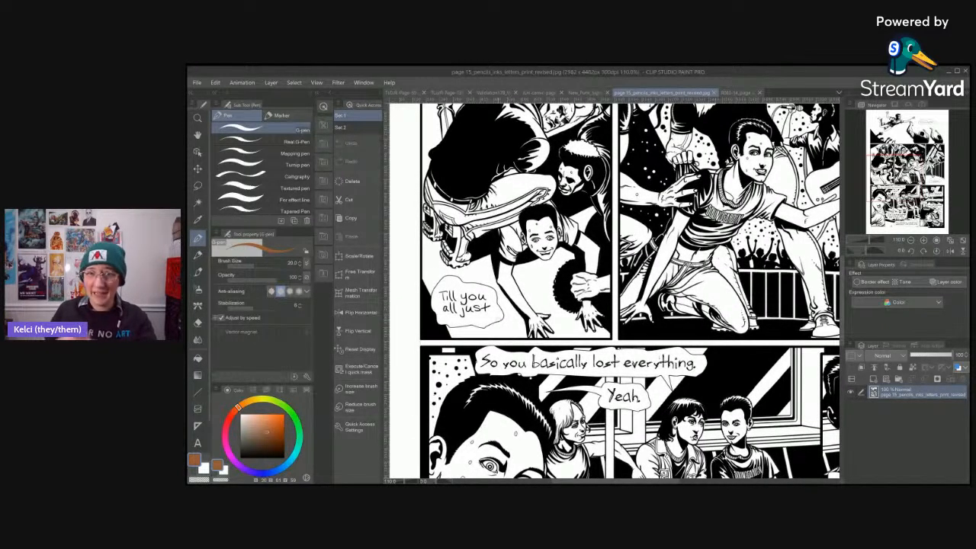
pyautogui.moveTo(687, 388); pyautogui.dragTo(644, 244)
pyautogui.moveTo(561, 297); pyautogui.dragTo(605, 415)
pyautogui.moveTo(614, 289); pyautogui.dragTo(587, 381)
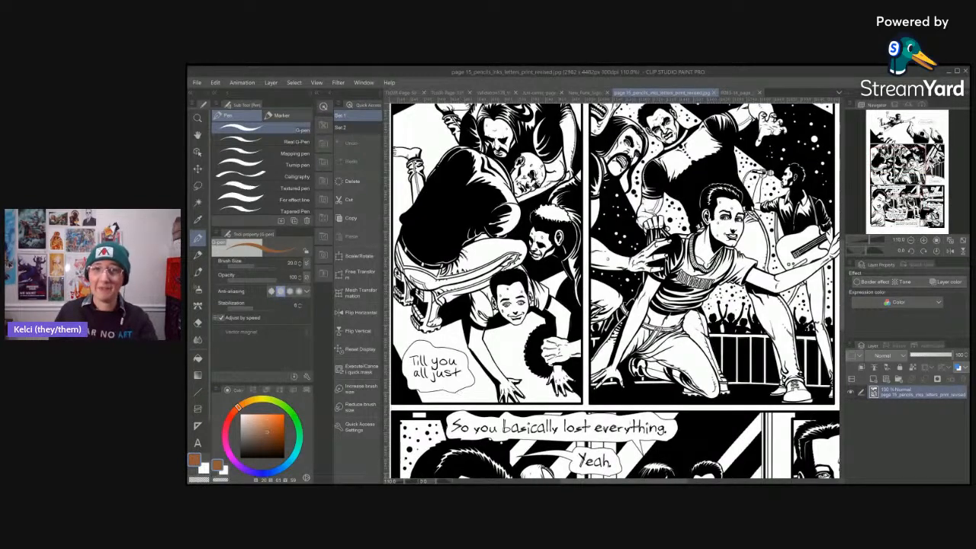
# - Examine the "Disappear" caption and the train-scene balloons in the last row of page 15
pyautogui.moveTo(746, 321); pyautogui.dragTo(592, 278)
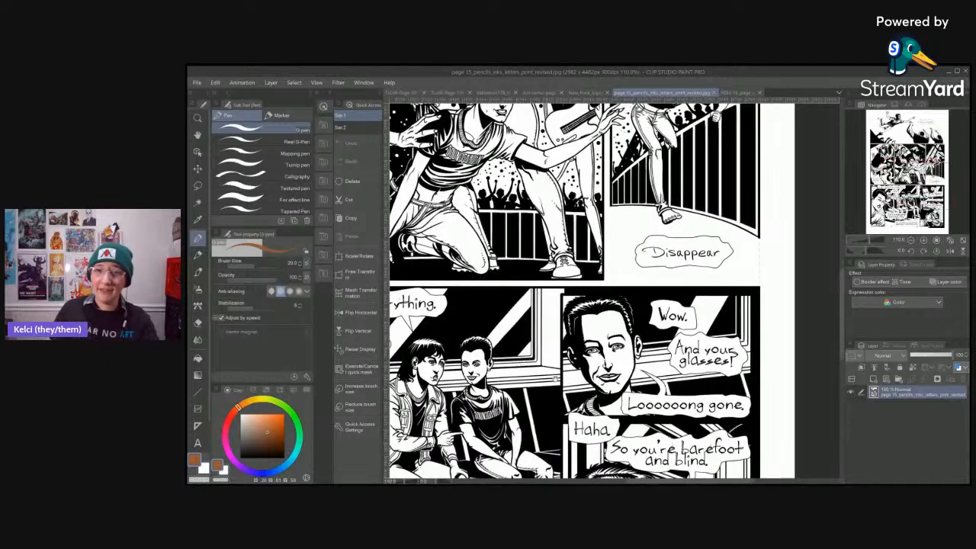
pyautogui.moveTo(556, 343); pyautogui.dragTo(694, 265)
pyautogui.moveTo(551, 455); pyautogui.dragTo(600, 432)
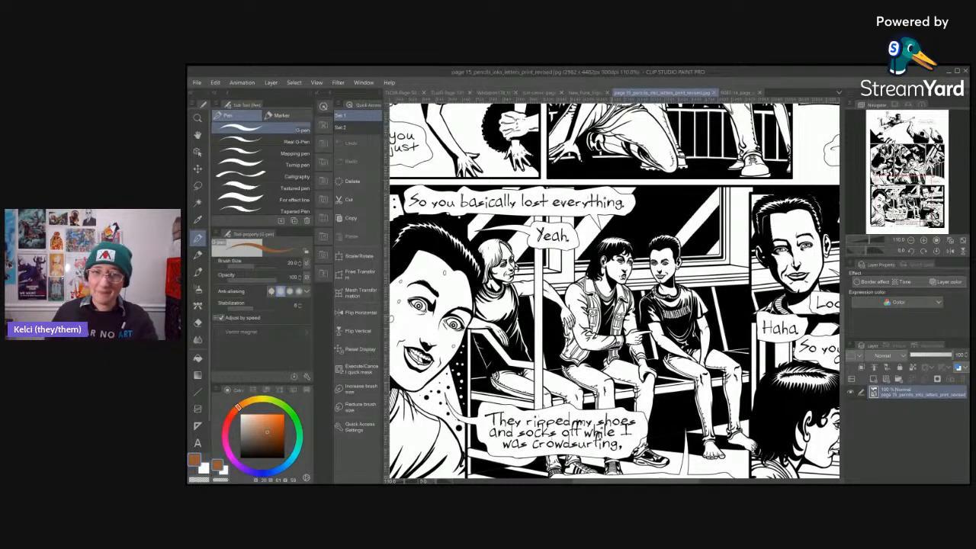
pyautogui.moveTo(600, 432); pyautogui.dragTo(642, 425)
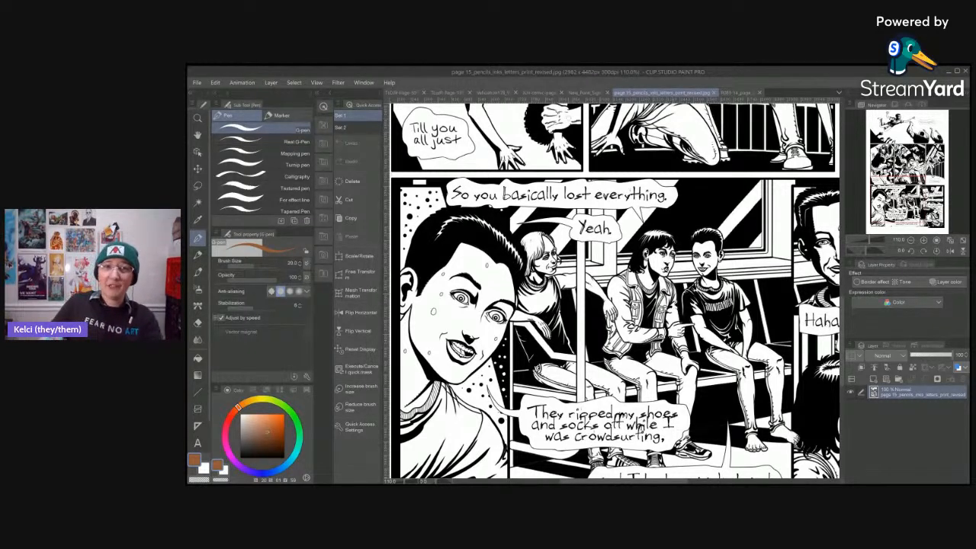
# - Return to the Page-131 fight page and examine the black monster's speech balloons close up
pyautogui.click(453, 93)
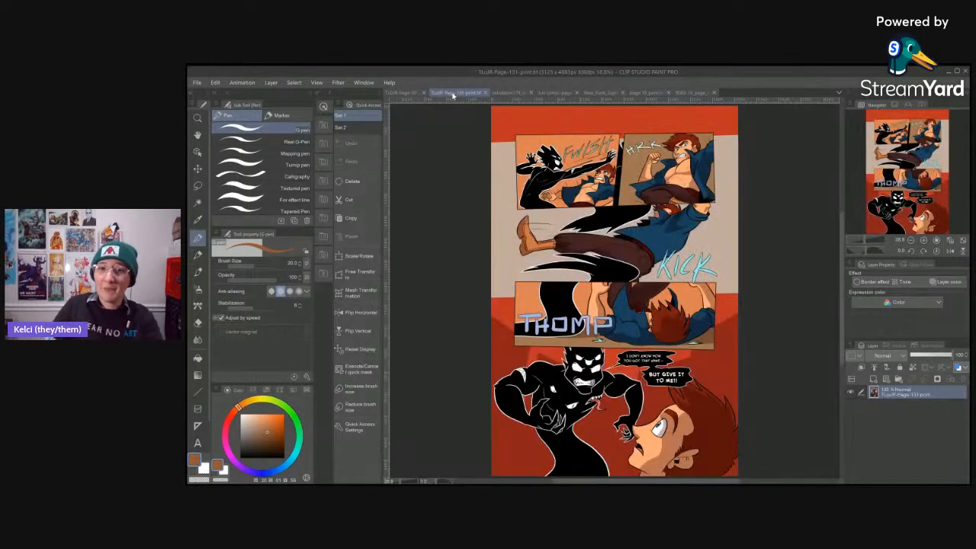
pyautogui.moveTo(674, 362); pyautogui.dragTo(656, 280)
pyautogui.scroll(1, 655, 280)
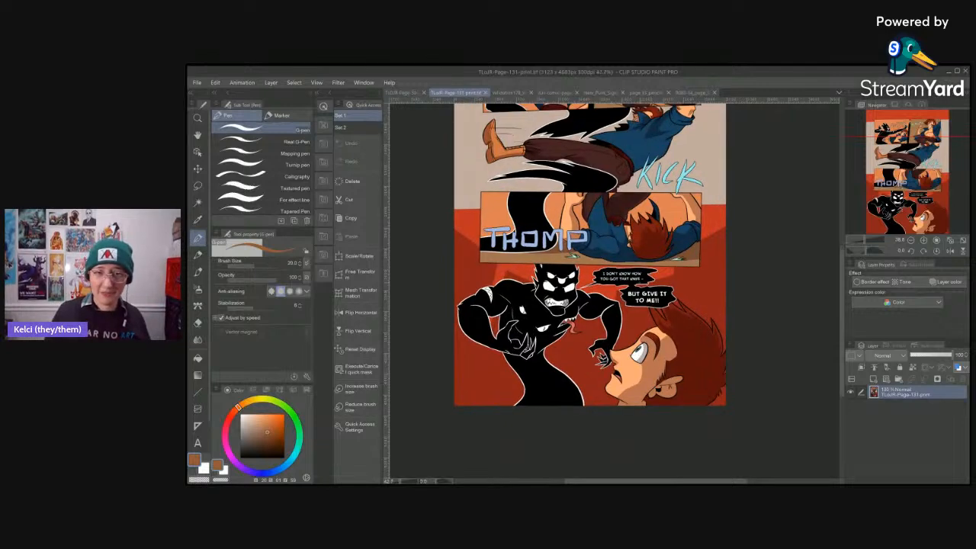
pyautogui.scroll(2, 655, 280)
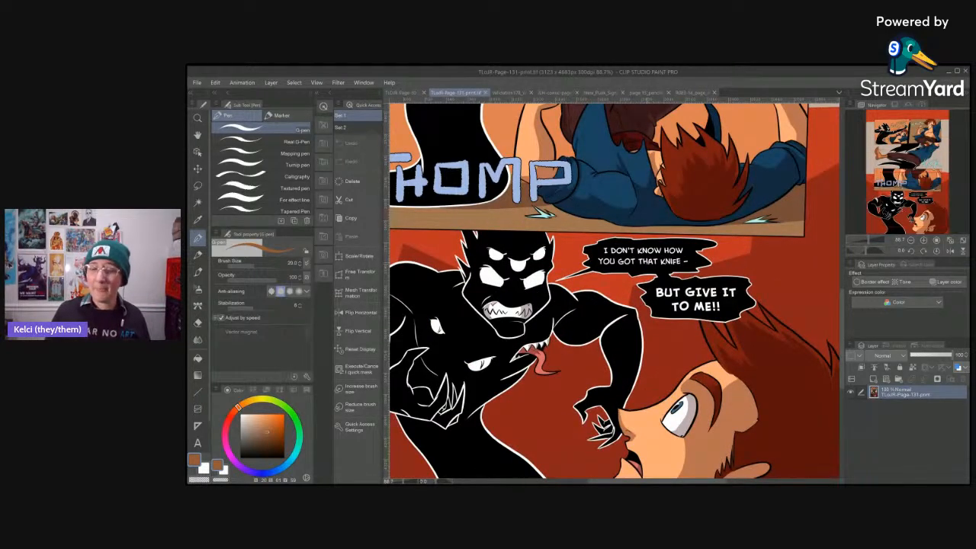
# - Go back to page 15 and follow the train-scene balloons through to the final "Yup." panel
pyautogui.click(641, 93)
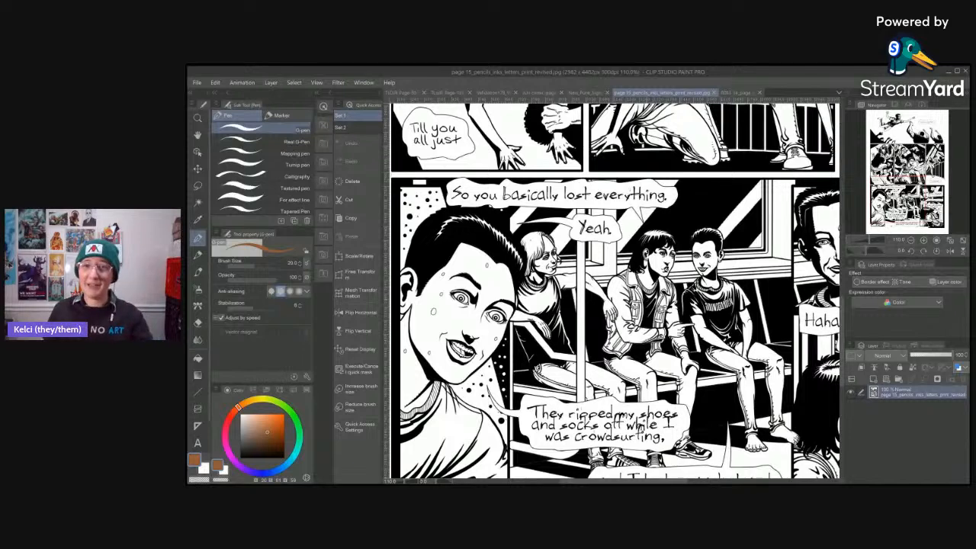
pyautogui.moveTo(656, 335); pyautogui.dragTo(639, 291)
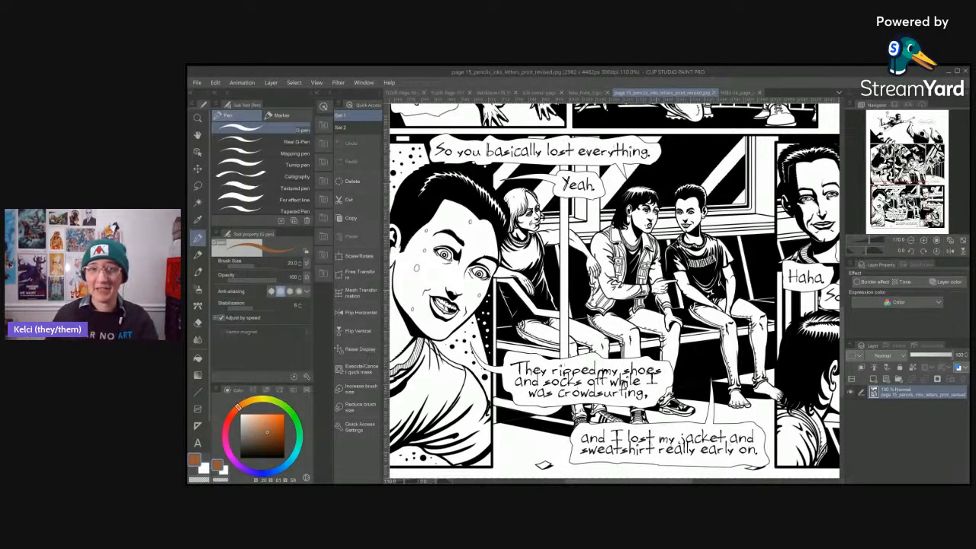
pyautogui.moveTo(731, 357); pyautogui.dragTo(659, 332)
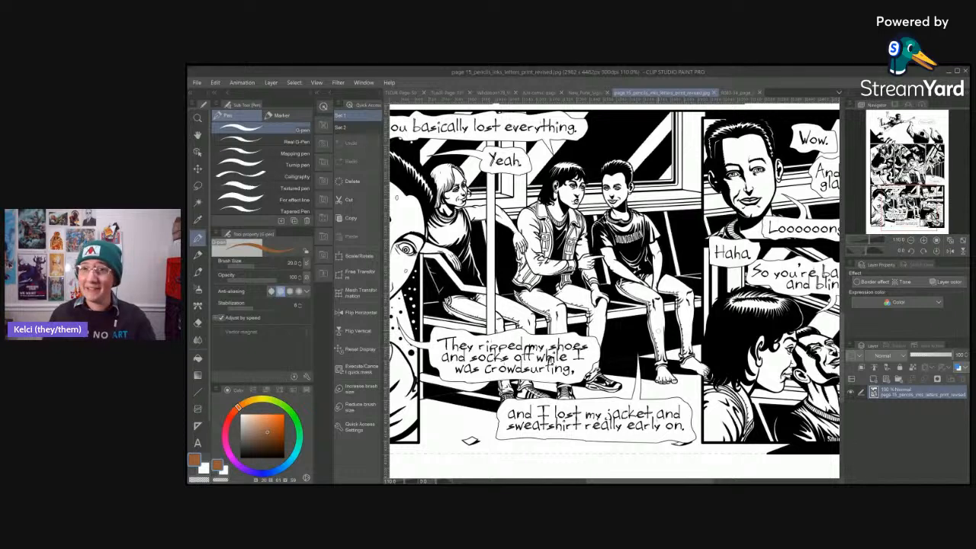
pyautogui.moveTo(735, 320); pyautogui.dragTo(639, 328)
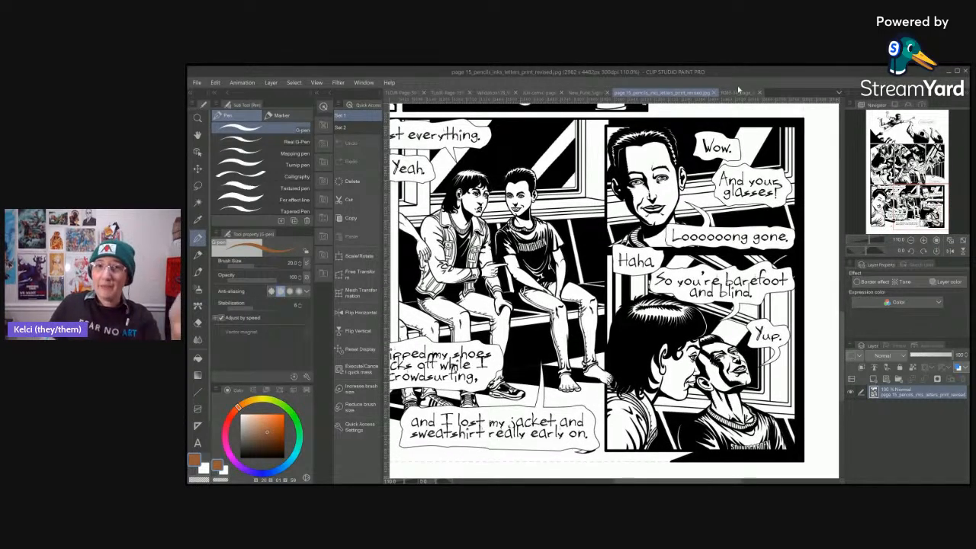
# - Open the comic-page-12_print-2 page and examine its balloons and sound-effect lettering from "UUUGGH" down to "BAM BAM"
pyautogui.click(543, 92)
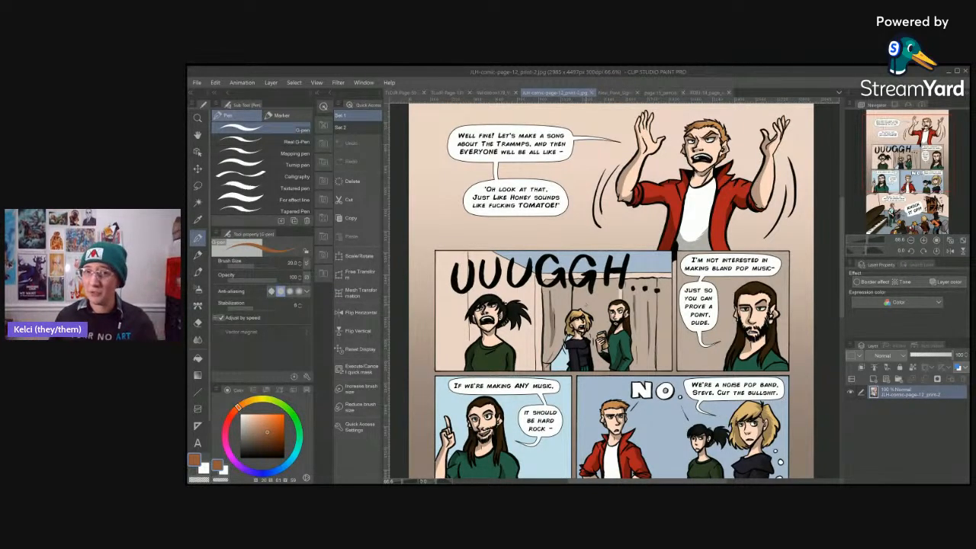
pyautogui.moveTo(729, 379); pyautogui.dragTo(715, 359)
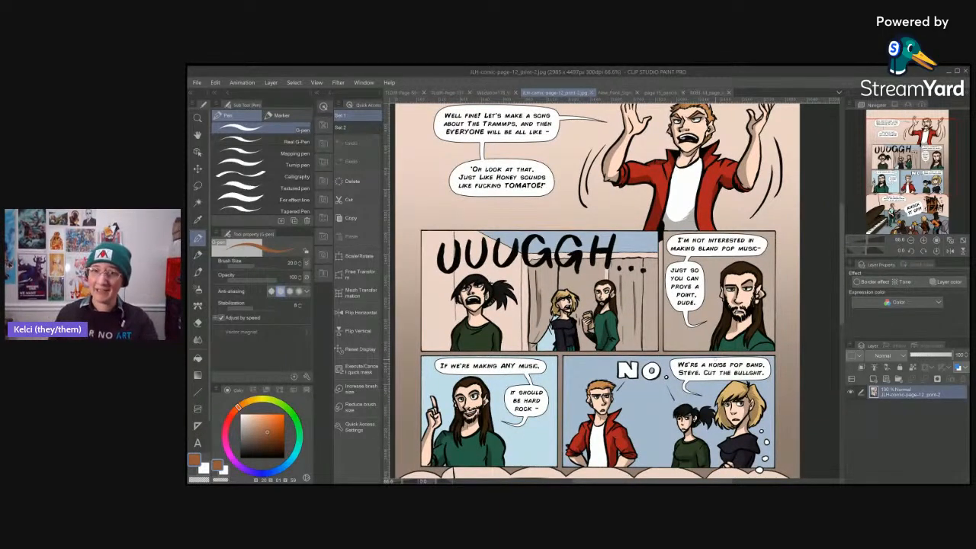
pyautogui.moveTo(685, 413); pyautogui.dragTo(677, 321)
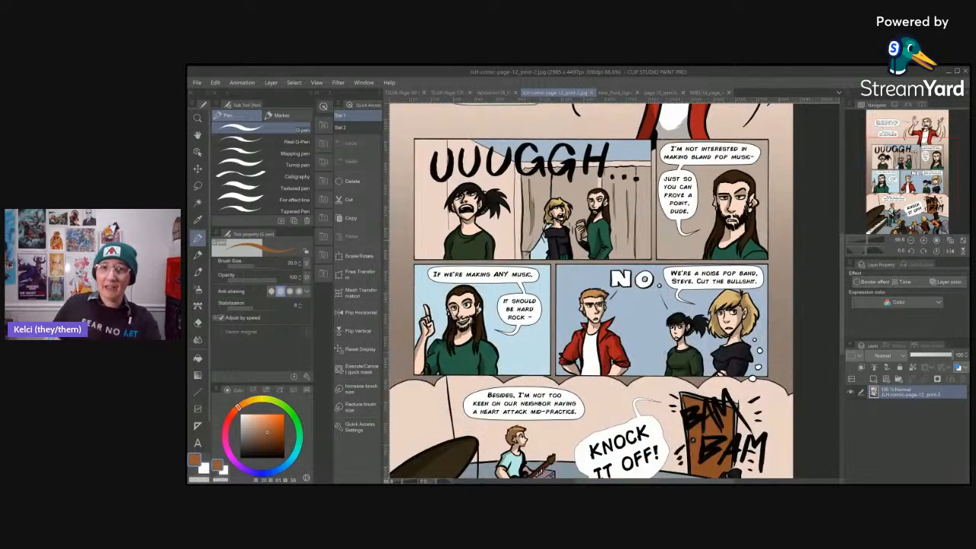
# - Open the Validation178 comic strip and follow its caption boxes and hand-drawn sound effects down to the "CLICK!" panel
pyautogui.click(496, 92)
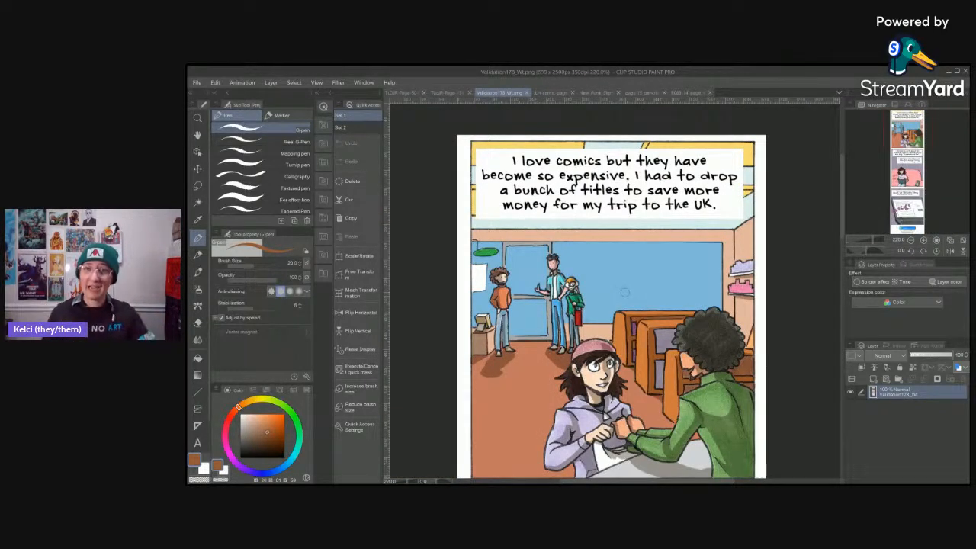
pyautogui.scroll(-10, 625, 292)
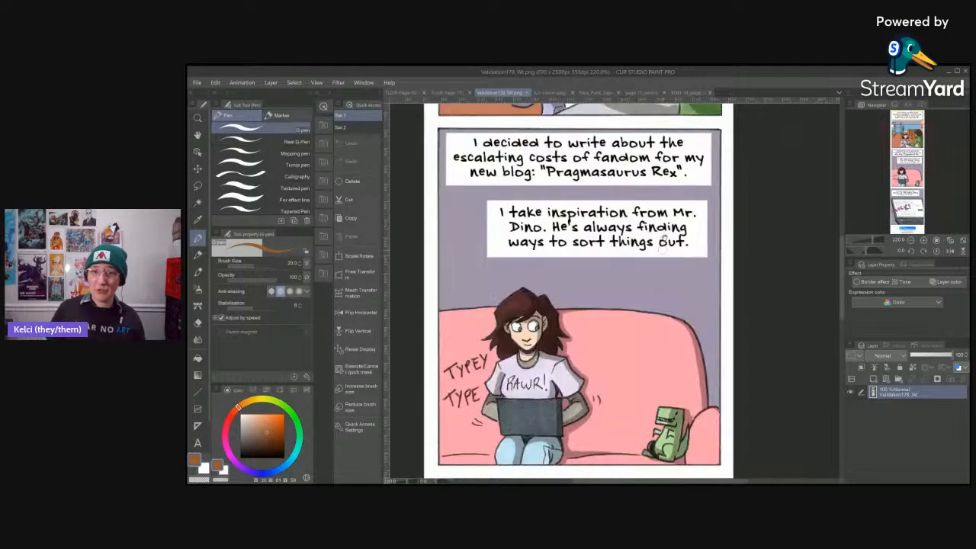
pyautogui.scroll(-3, 663, 240)
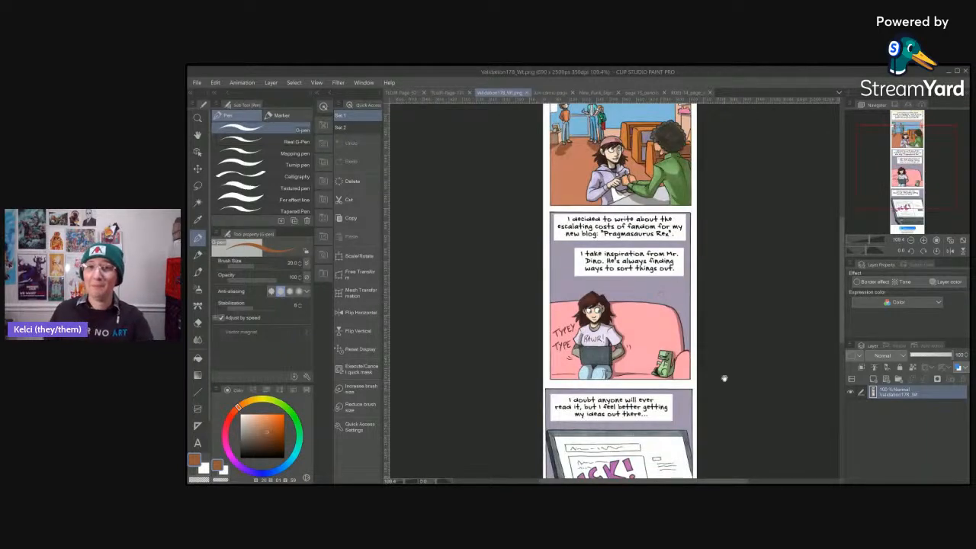
pyautogui.scroll(-3, 723, 374)
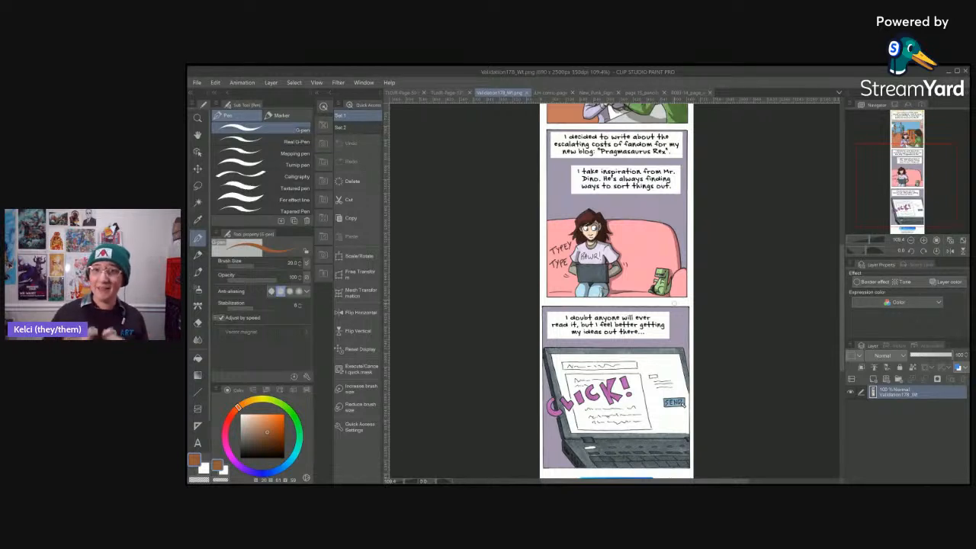
# - Open R083-14_page_4_print and examine its speech balloons up close, from the "UP" panel down to "Hello. What's your name?"
pyautogui.click(688, 93)
pyautogui.scroll(7, 609, 242)
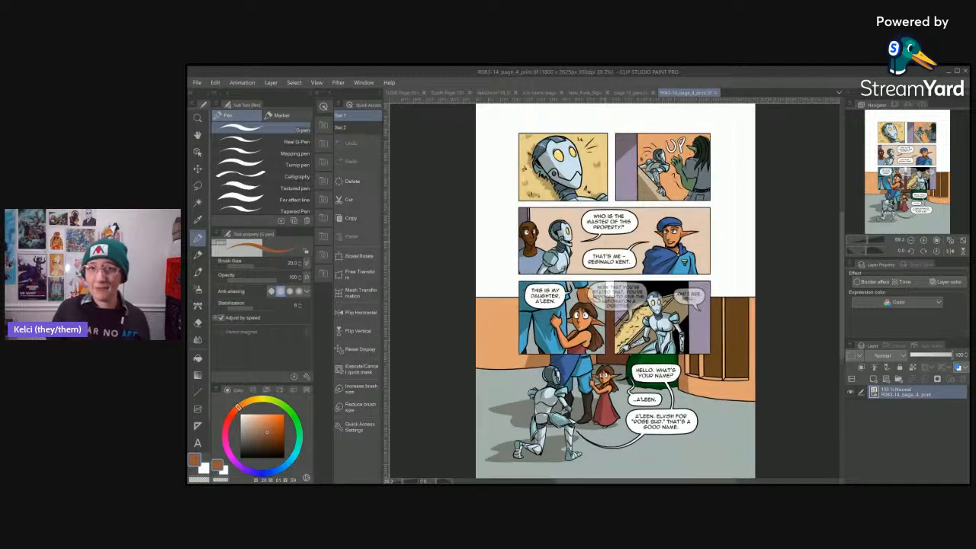
pyautogui.moveTo(688, 269); pyautogui.dragTo(677, 339)
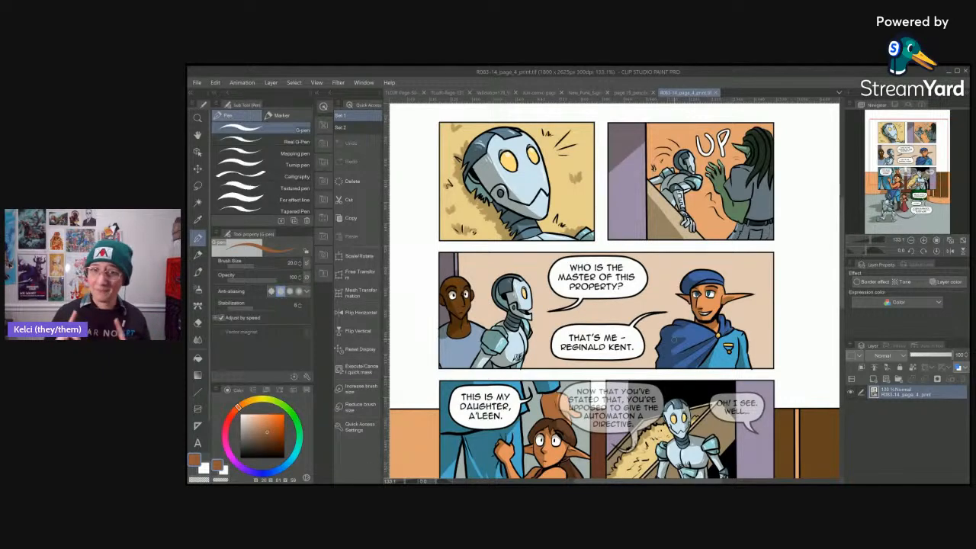
pyautogui.moveTo(706, 341); pyautogui.dragTo(701, 292)
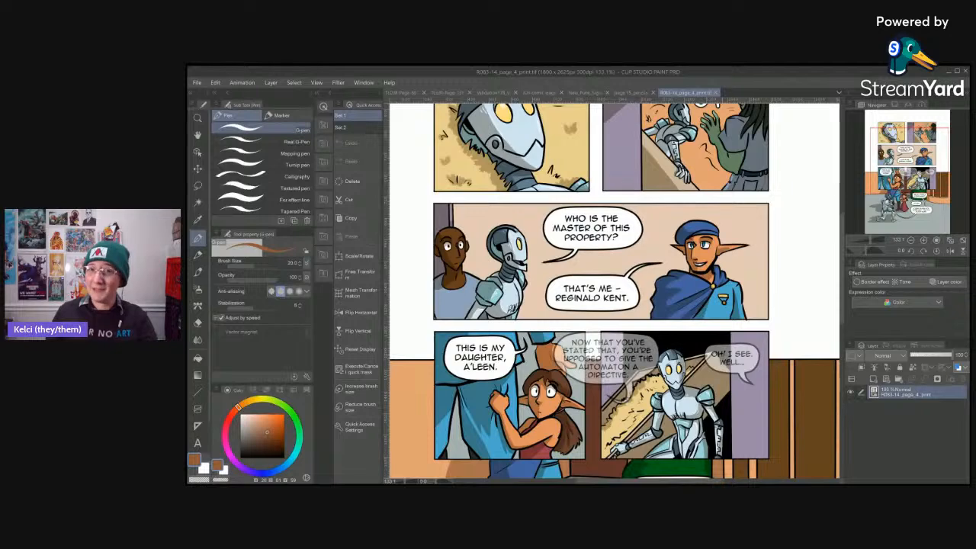
pyautogui.moveTo(730, 420); pyautogui.dragTo(723, 363)
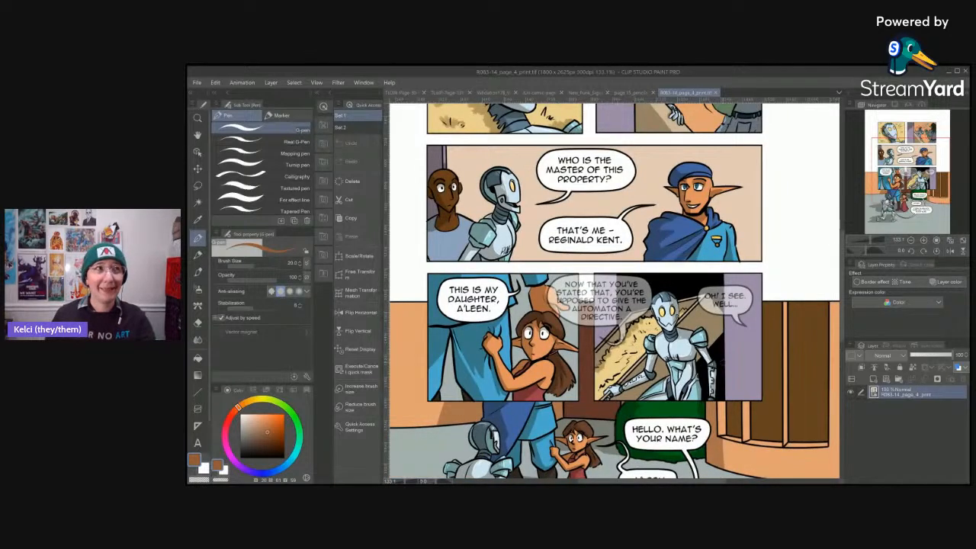
pyautogui.moveTo(736, 416); pyautogui.dragTo(739, 355)
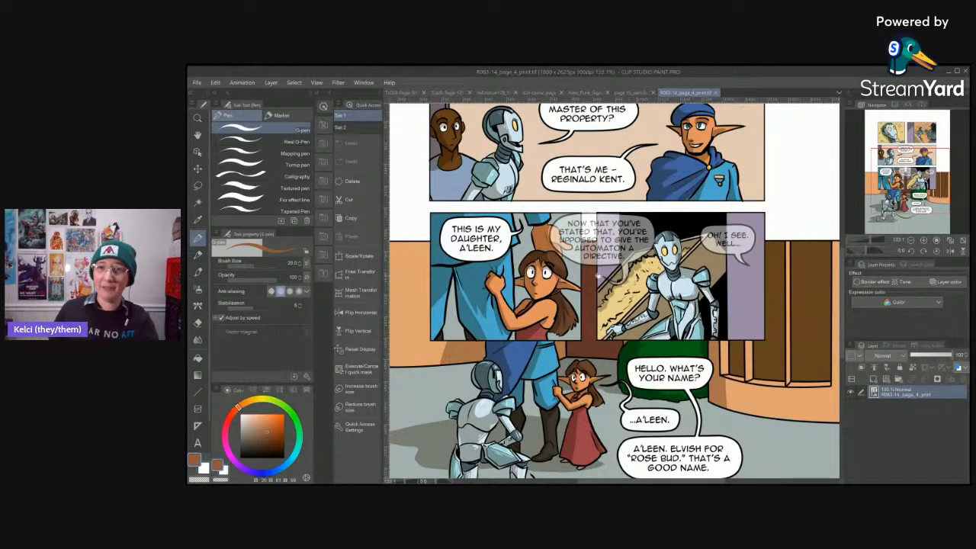
# - Compare the translucent balloons in the robot panel with the linked balloons at the bottom of the page, and return to the first panels
pyautogui.moveTo(598, 271); pyautogui.dragTo(601, 320)
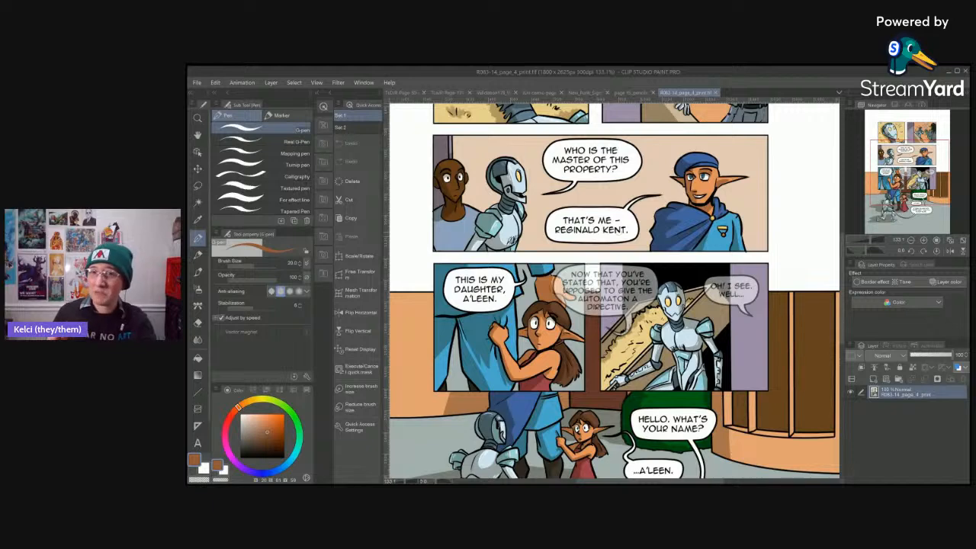
pyautogui.moveTo(602, 321); pyautogui.dragTo(598, 238)
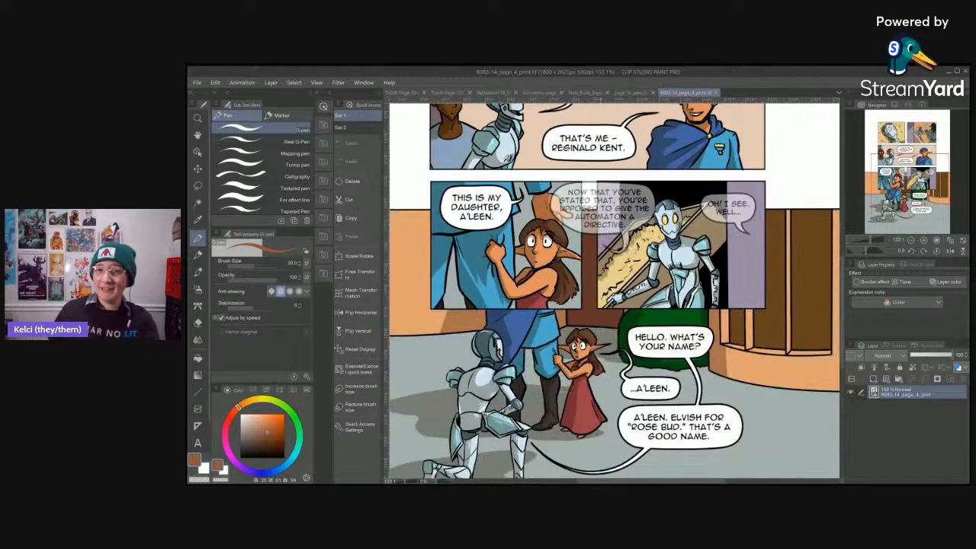
pyautogui.moveTo(716, 385); pyautogui.dragTo(703, 330)
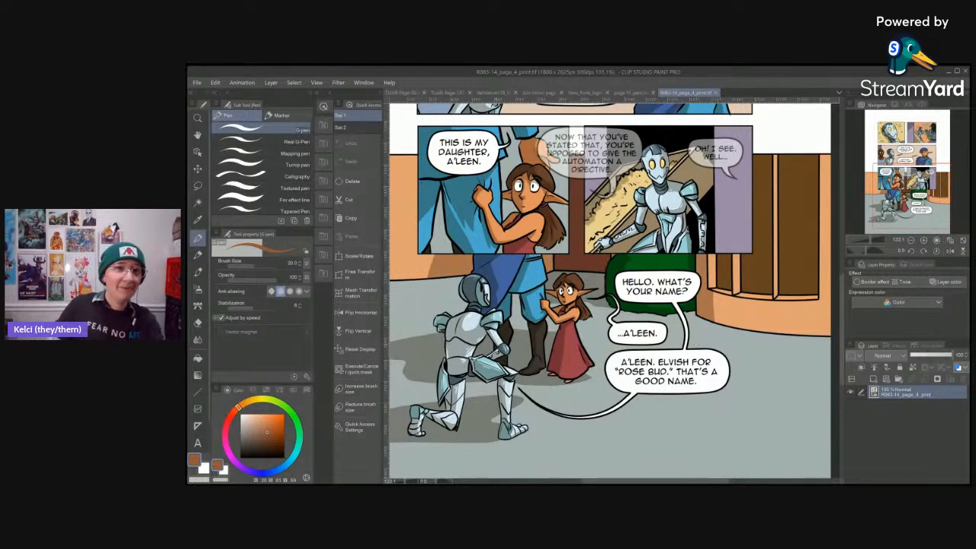
pyautogui.moveTo(696, 344); pyautogui.dragTo(700, 450)
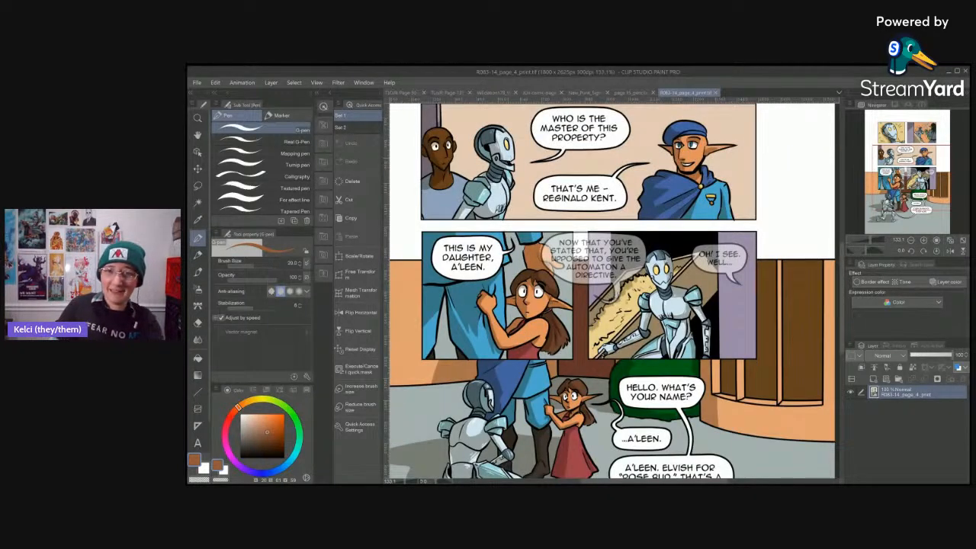
pyautogui.moveTo(690, 297); pyautogui.dragTo(700, 443)
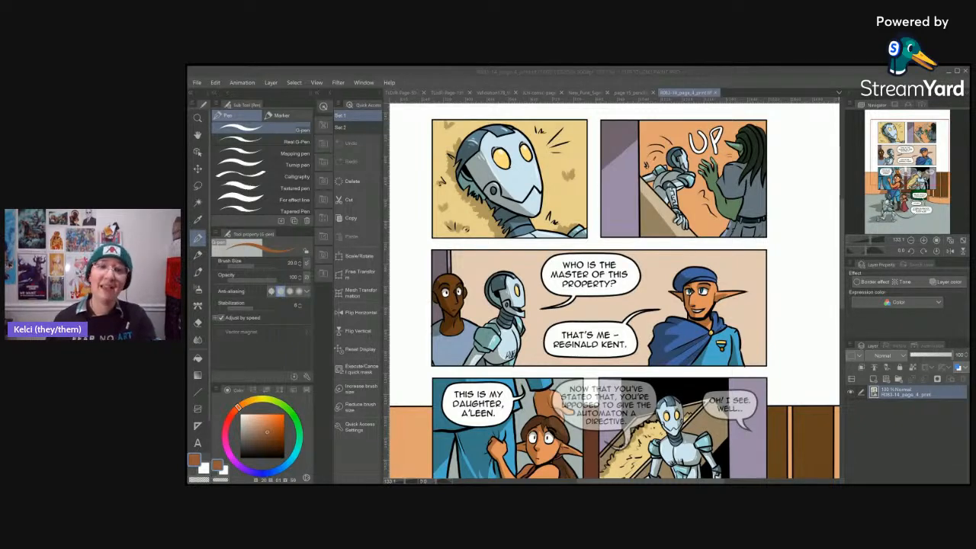
pyautogui.click(748, 70)
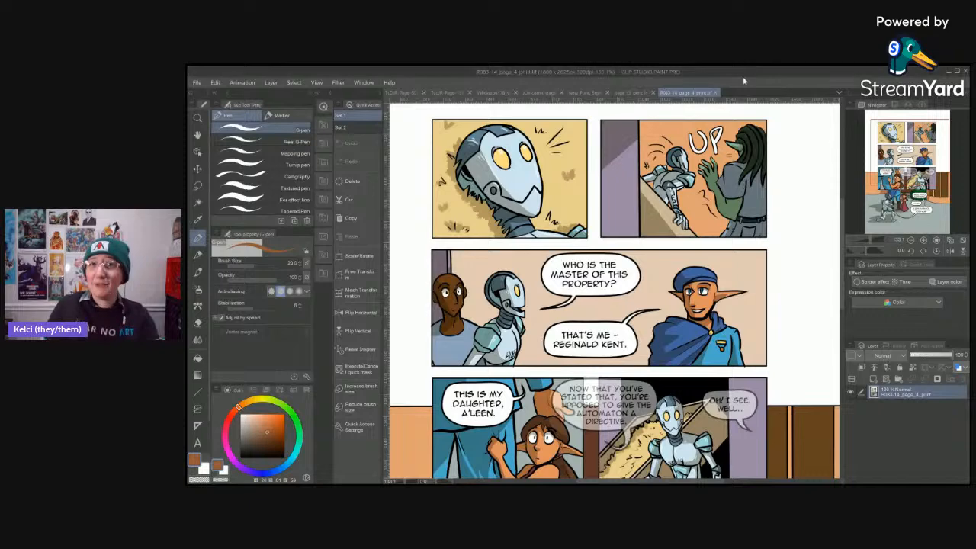
# - Bring up the blank TEMPLATE_Comic_Page and examine the guide lines and crop marks along its upper edge
pyautogui.scroll(-3, 722, 274)
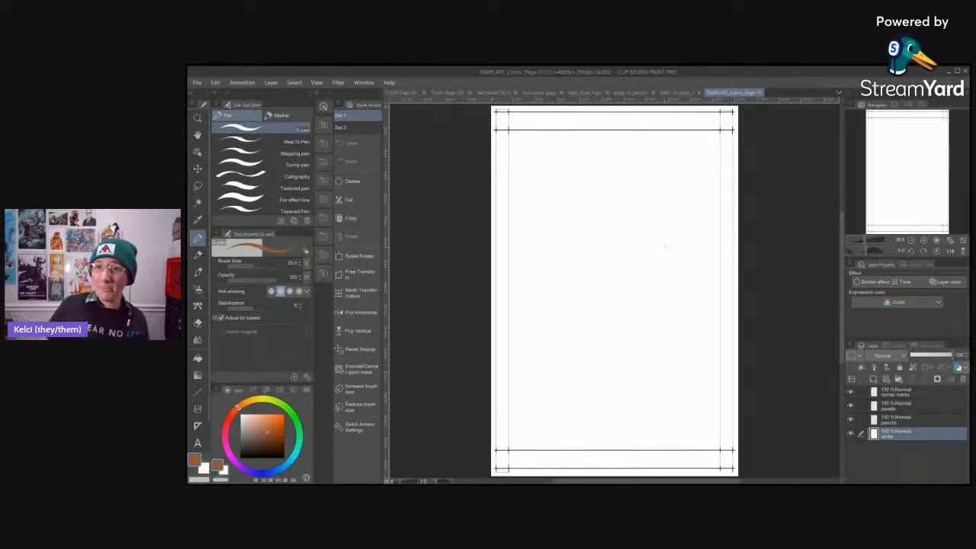
pyautogui.scroll(3, 668, 192)
pyautogui.scroll(-2, 669, 192)
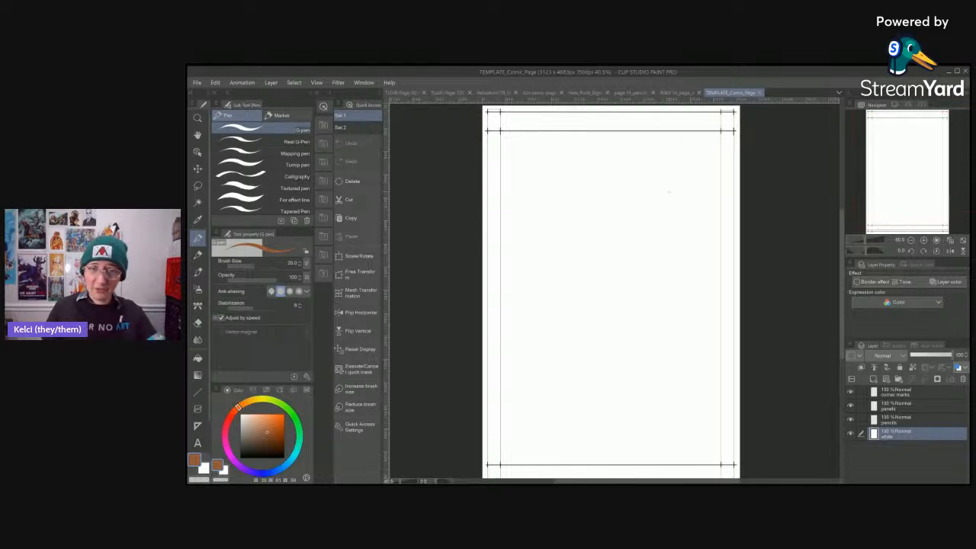
pyautogui.moveTo(689, 239); pyautogui.dragTo(693, 272)
pyautogui.moveTo(582, 188); pyautogui.dragTo(585, 214)
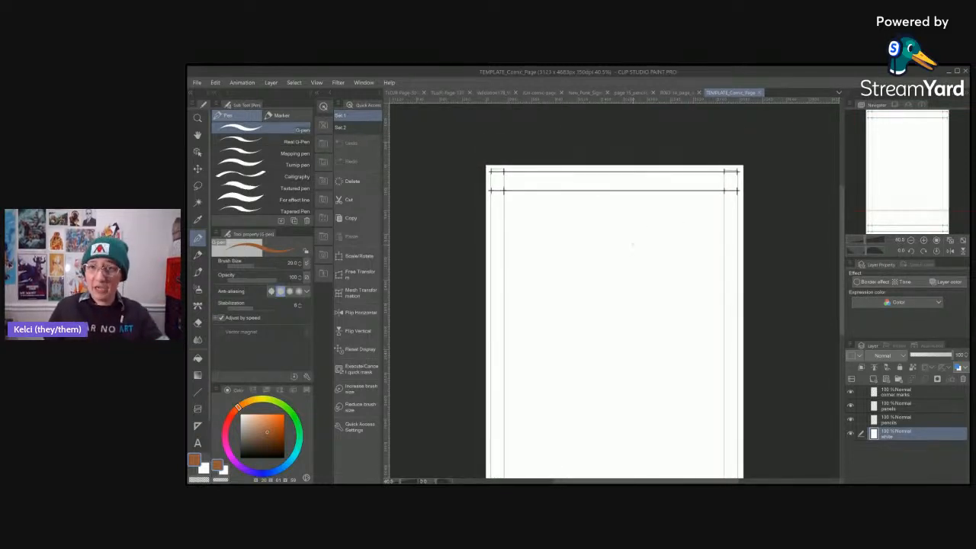
pyautogui.scroll(2, 588, 224)
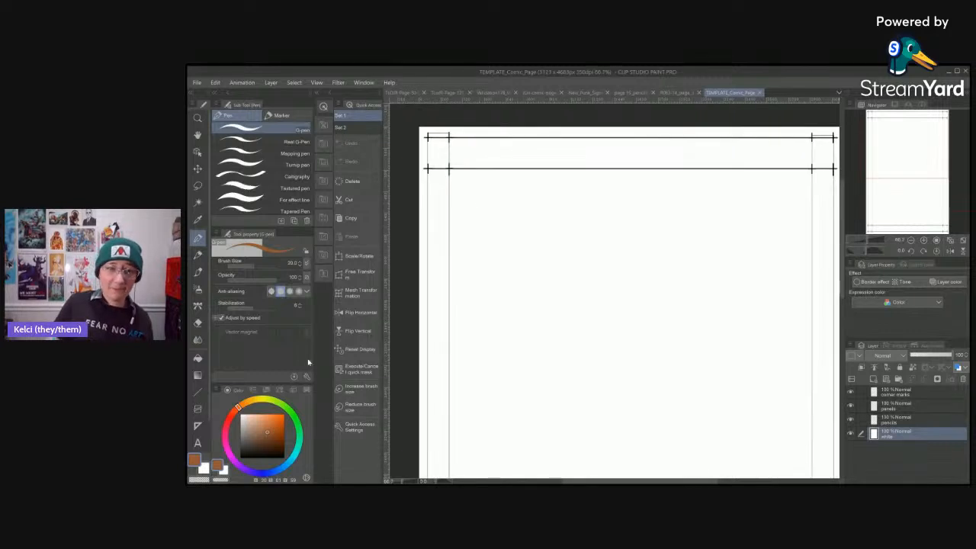
# - Draw orange-red corner brackets just inside the template's inner guides at both upper corners and the lower-left corner
pyautogui.click(233, 413)
pyautogui.click(284, 414)
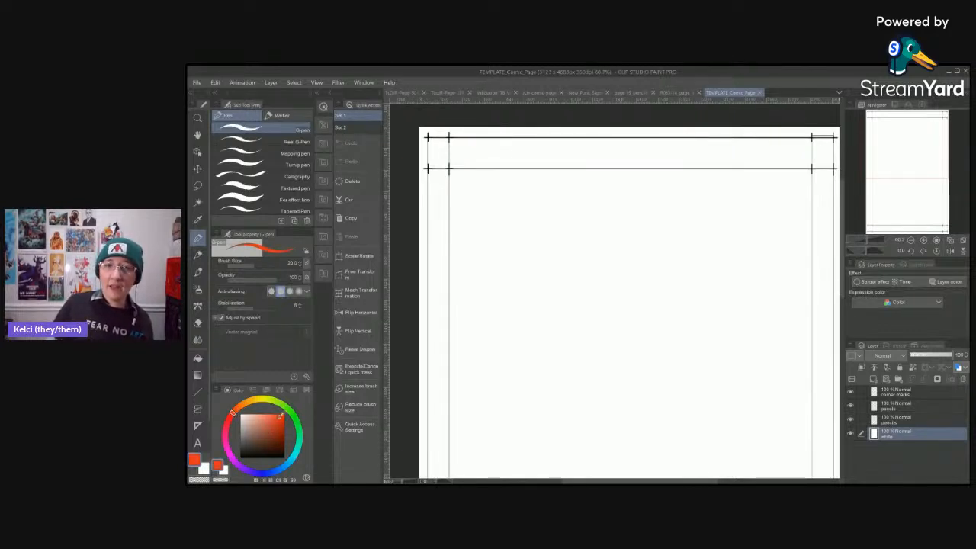
pyautogui.moveTo(486, 176)
pyautogui.mouseDown()
pyautogui.moveTo(456, 177)
pyautogui.moveTo(457, 222)
pyautogui.mouseUp()
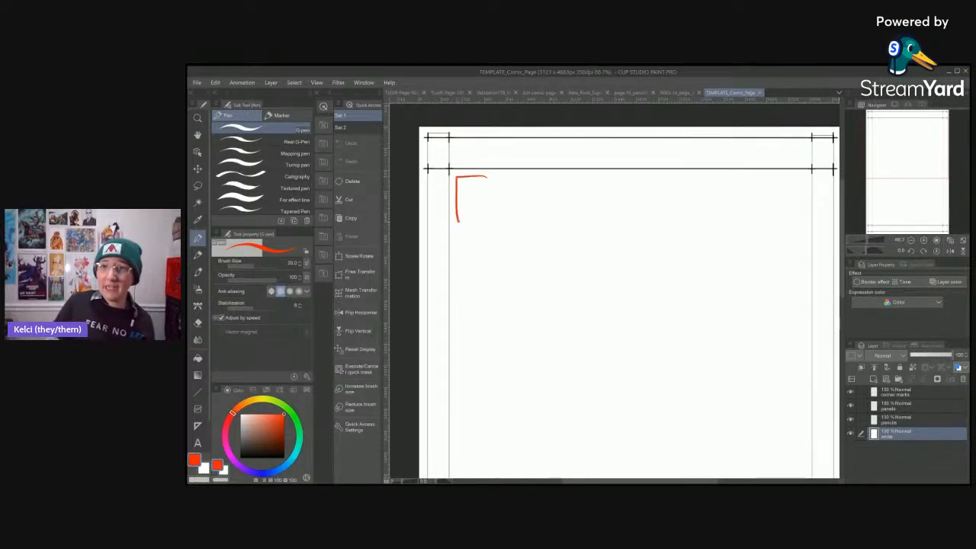
pyautogui.moveTo(785, 177)
pyautogui.mouseDown()
pyautogui.moveTo(811, 176)
pyautogui.moveTo(810, 211)
pyautogui.moveTo(777, 212)
pyautogui.mouseUp()
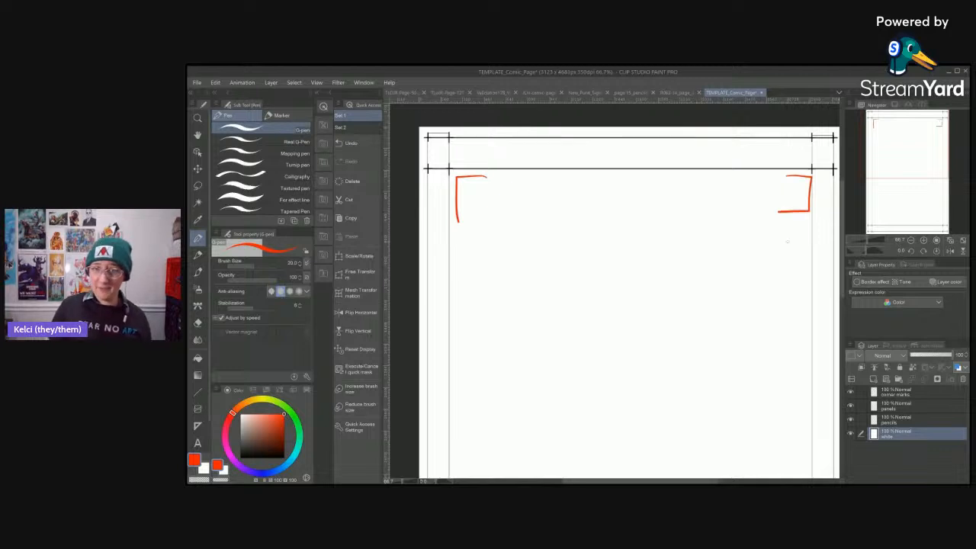
pyautogui.scroll(-10, 640, 451)
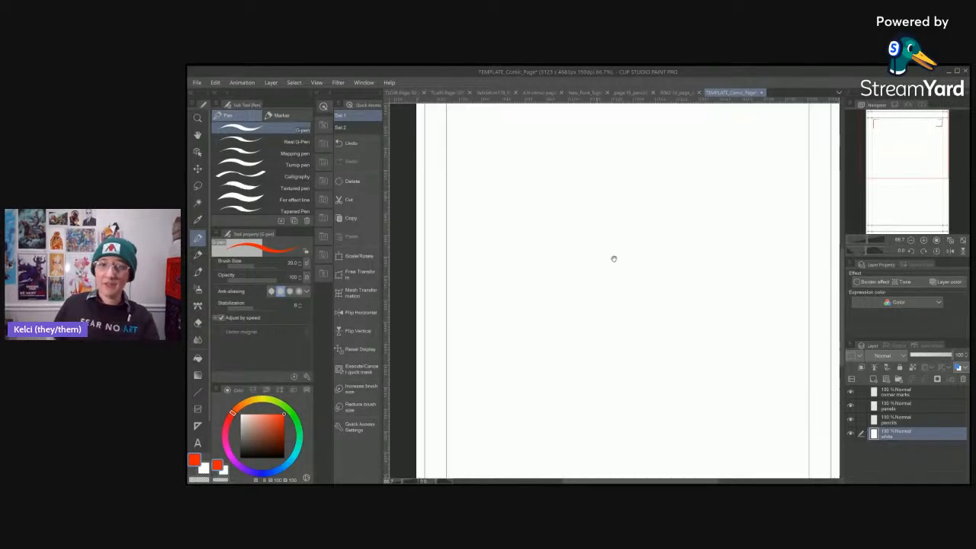
pyautogui.moveTo(463, 275)
pyautogui.mouseDown()
pyautogui.moveTo(465, 321)
pyautogui.moveTo(499, 324)
pyautogui.mouseUp()
# - Sketch a small green mark of two loops joined by a curve across the outer guide line near the template's lower-left corner
pyautogui.scroll(1, 489, 387)
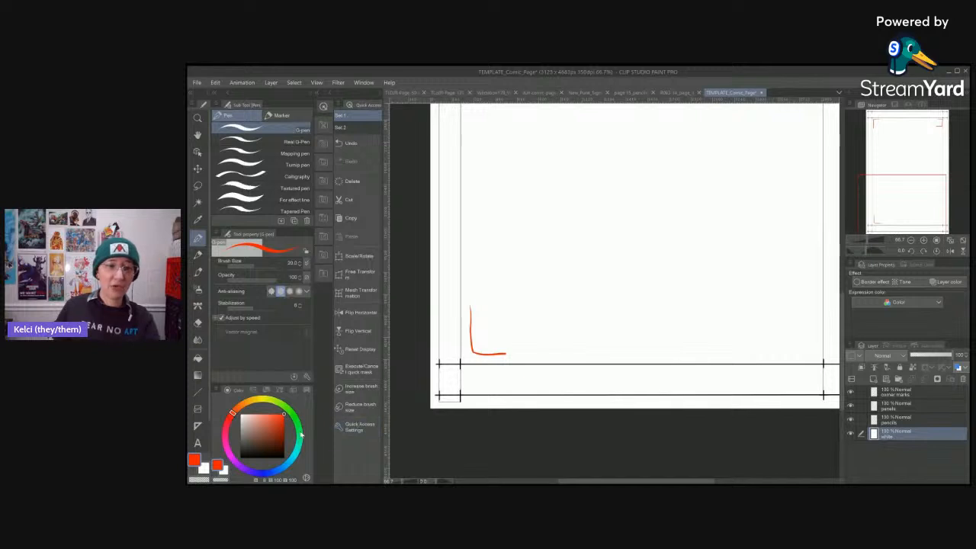
pyautogui.click(300, 438)
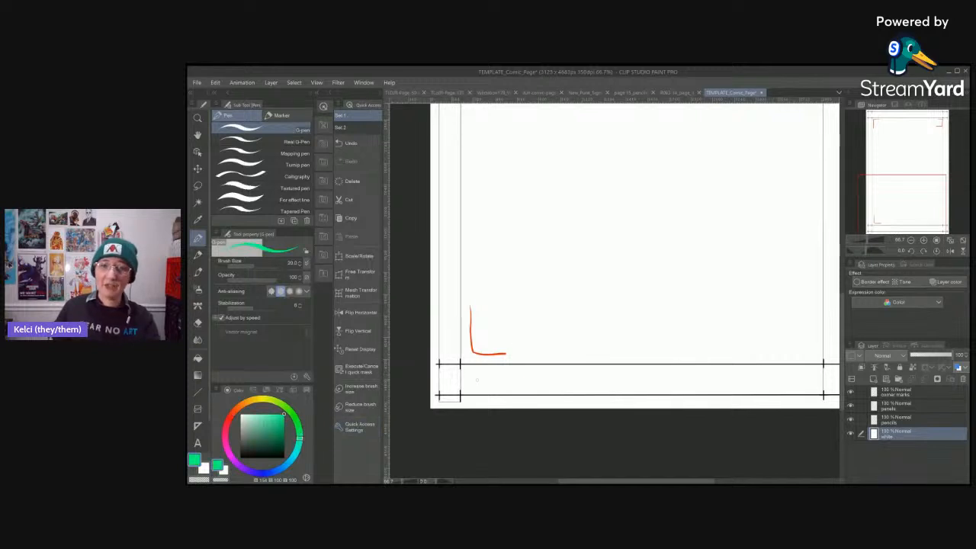
pyautogui.moveTo(479, 376)
pyautogui.mouseDown()
pyautogui.moveTo(467, 383)
pyautogui.moveTo(480, 378)
pyautogui.moveTo(470, 405)
pyautogui.moveTo(493, 407)
pyautogui.mouseUp()
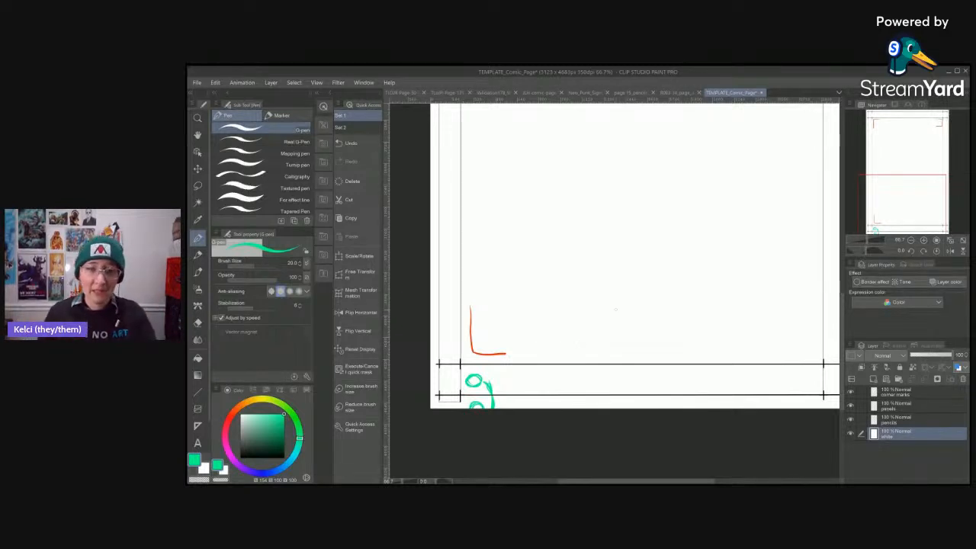
# - Outline the whole area inside the template's inner guides with a dark blue freehand rectangle
pyautogui.moveTo(634, 333); pyautogui.dragTo(625, 381)
pyautogui.moveTo(640, 283); pyautogui.dragTo(632, 460)
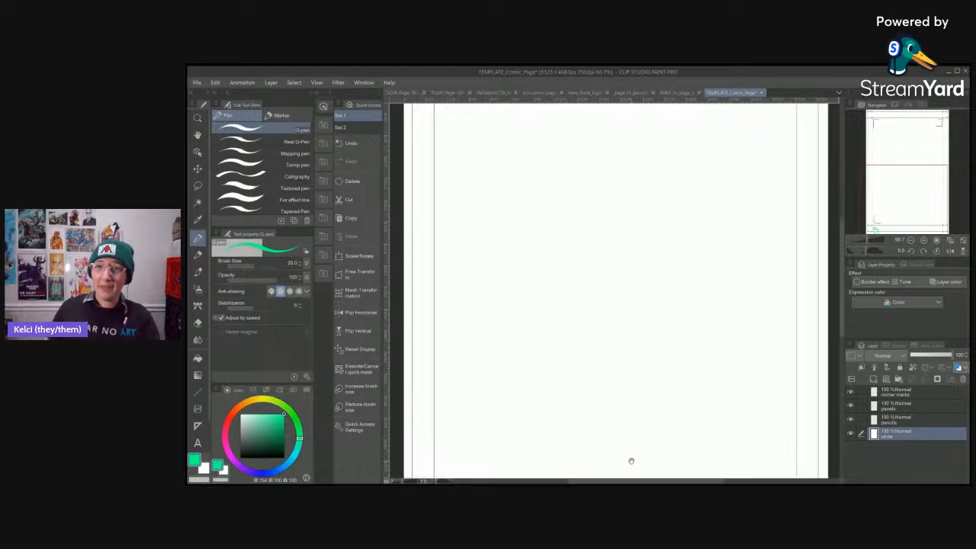
pyautogui.moveTo(678, 264); pyautogui.dragTo(660, 415)
pyautogui.scroll(-4, 698, 314)
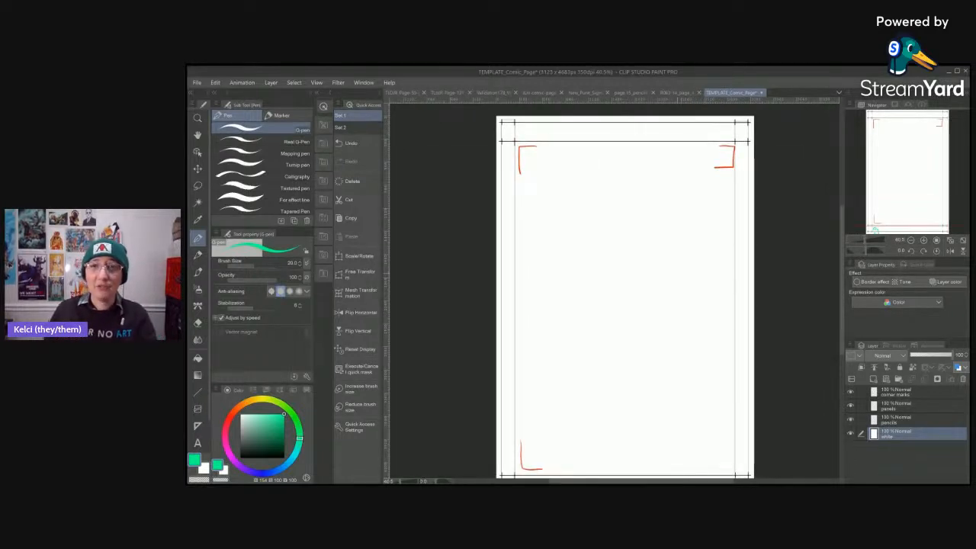
pyautogui.moveTo(678, 310); pyautogui.dragTo(666, 274)
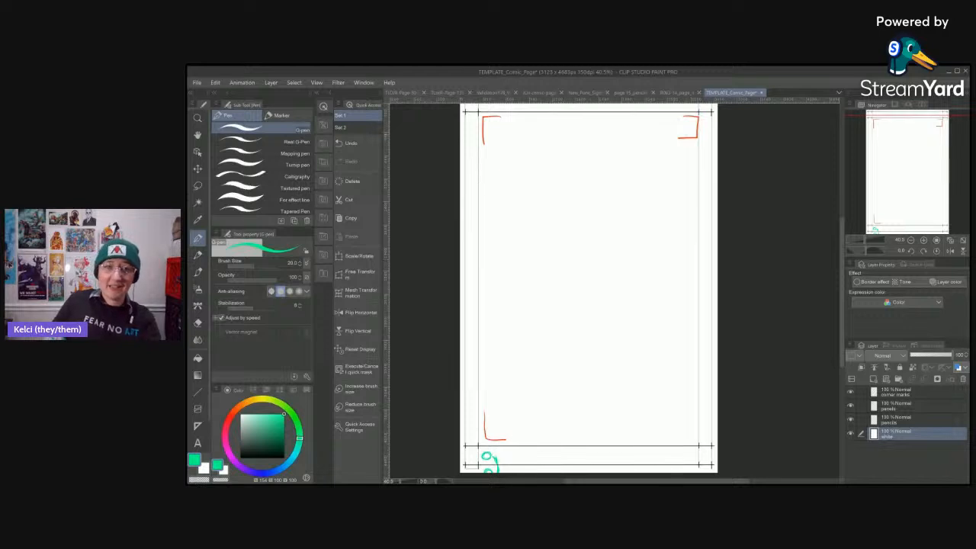
pyautogui.moveTo(291, 438); pyautogui.dragTo(293, 459)
pyautogui.click(283, 437)
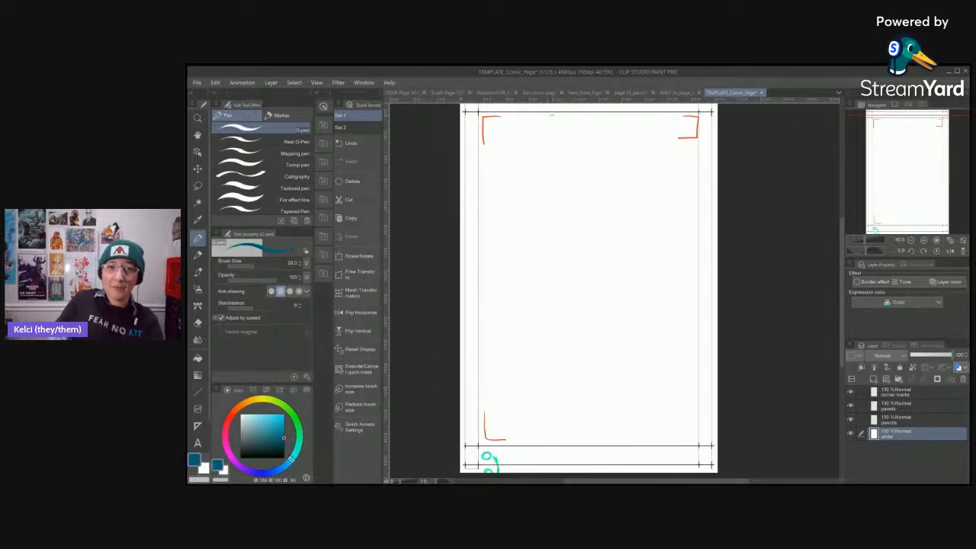
pyautogui.moveTo(552, 115)
pyautogui.mouseDown()
pyautogui.moveTo(501, 116)
pyautogui.moveTo(482, 145)
pyautogui.moveTo(485, 434)
pyautogui.moveTo(691, 441)
pyautogui.moveTo(693, 116)
pyautogui.moveTo(489, 117)
pyautogui.mouseUp()
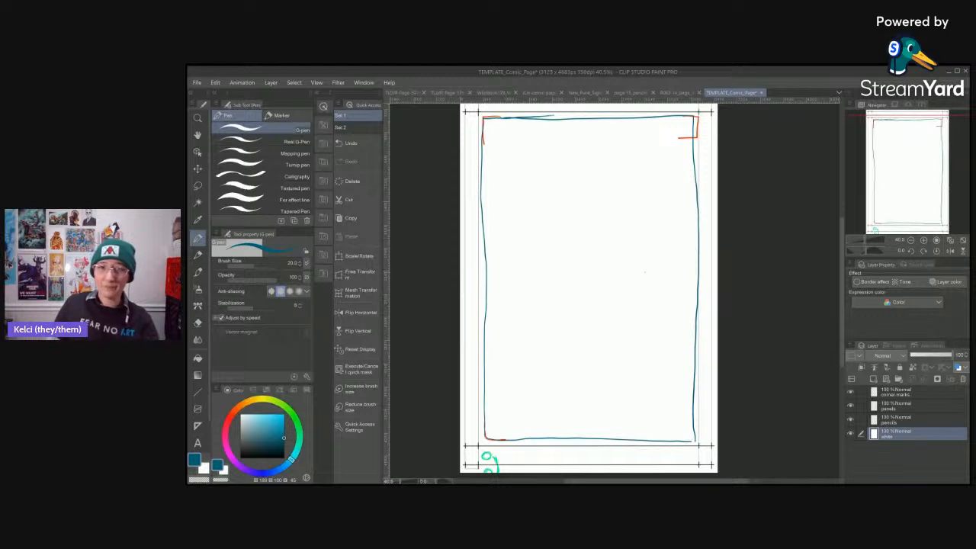
# - Handwrite "LIVE" in dark blue inside the outlined area, in the upper half of the page
pyautogui.moveTo(556, 211)
pyautogui.mouseDown()
pyautogui.moveTo(564, 240)
pyautogui.moveTo(599, 207)
pyautogui.moveTo(601, 225)
pyautogui.mouseUp()
pyautogui.moveTo(589, 214); pyautogui.dragTo(599, 211)
pyautogui.scroll(2, 626, 282)
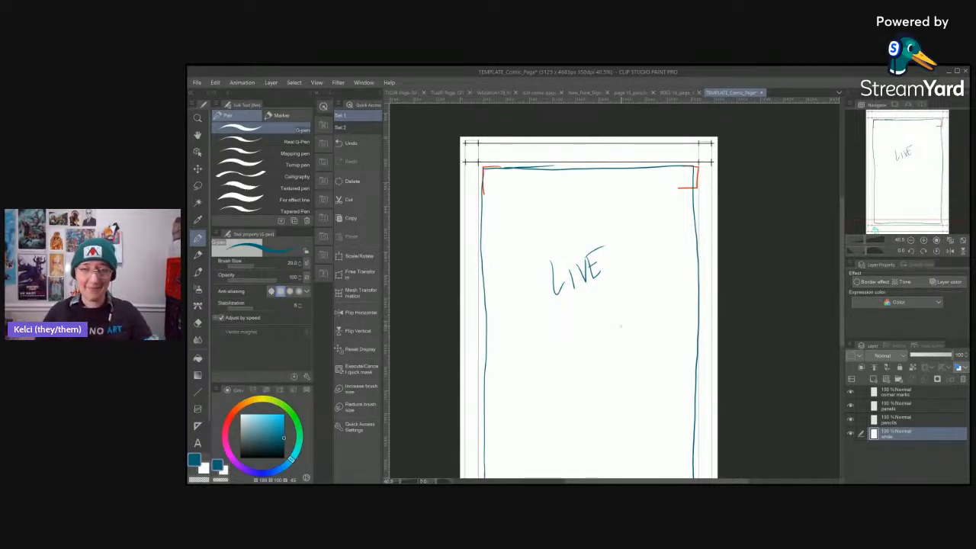
# - Draw thin dark blue lines just inside the live-area outline, along its top edge and down the upper part of its left edge
pyautogui.moveTo(638, 353); pyautogui.dragTo(627, 320)
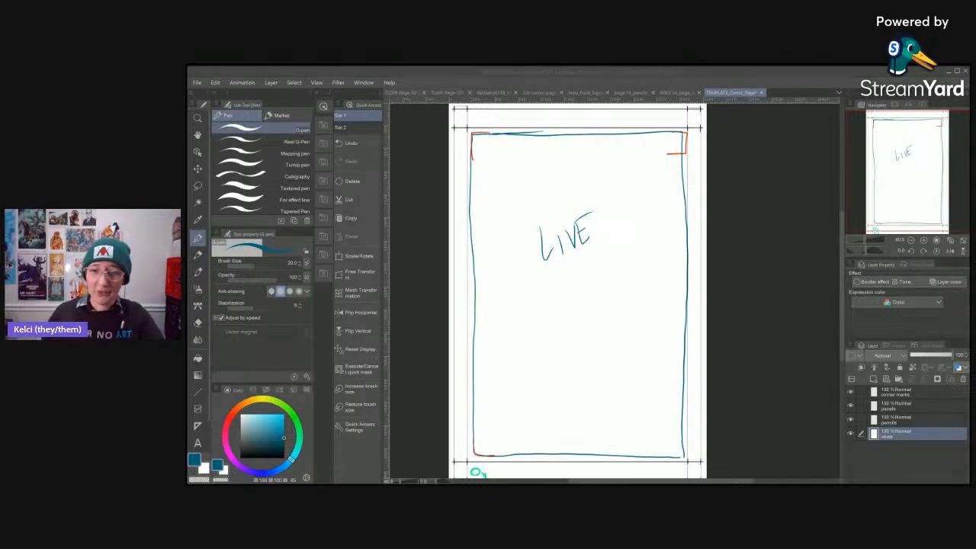
pyautogui.click(717, 90)
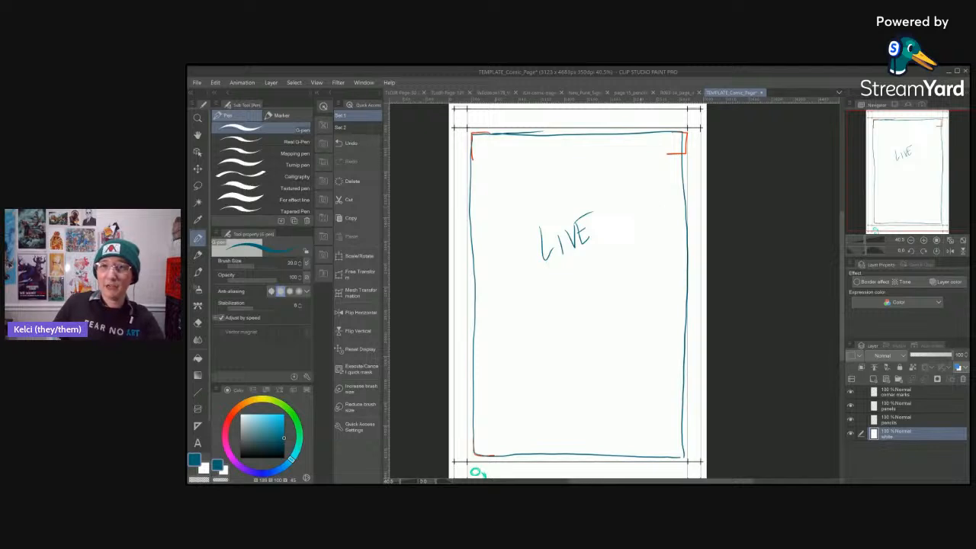
pyautogui.moveTo(491, 140); pyautogui.dragTo(638, 135)
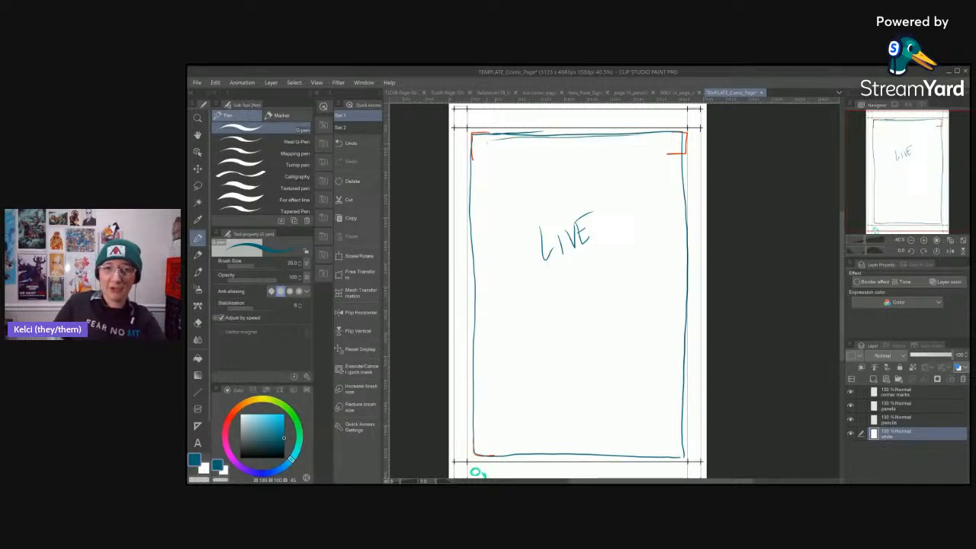
pyautogui.moveTo(485, 149); pyautogui.dragTo(477, 259)
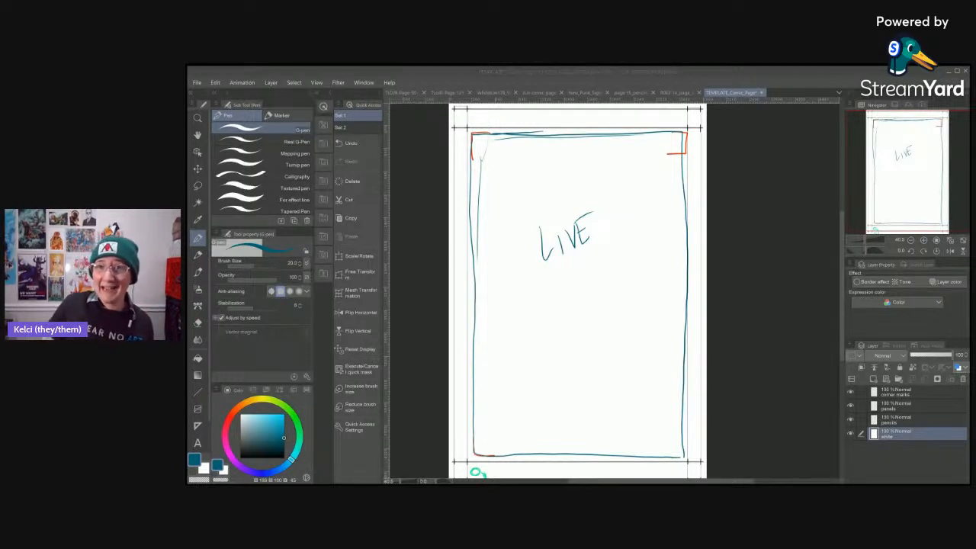
pyautogui.click(744, 69)
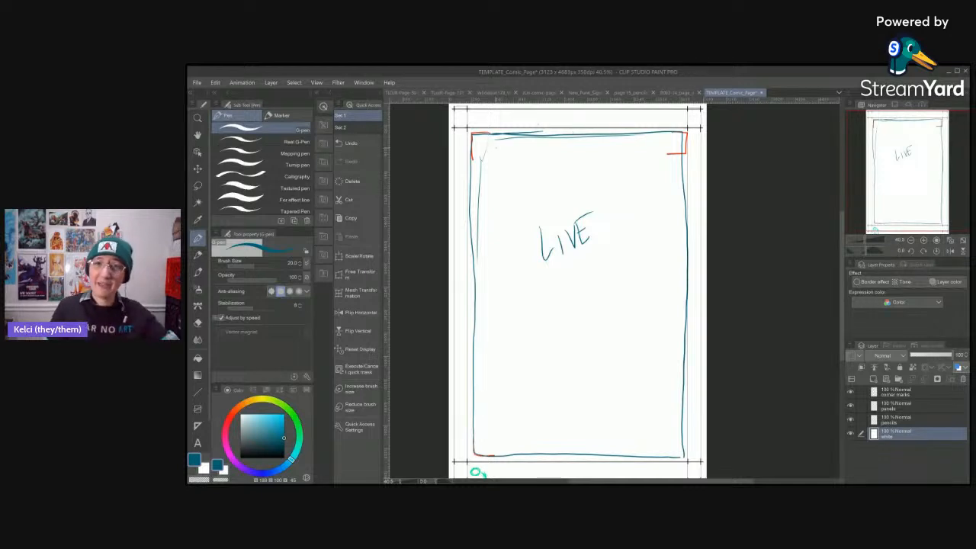
pyautogui.moveTo(638, 305); pyautogui.dragTo(648, 341)
pyautogui.moveTo(668, 280); pyautogui.dragTo(678, 245)
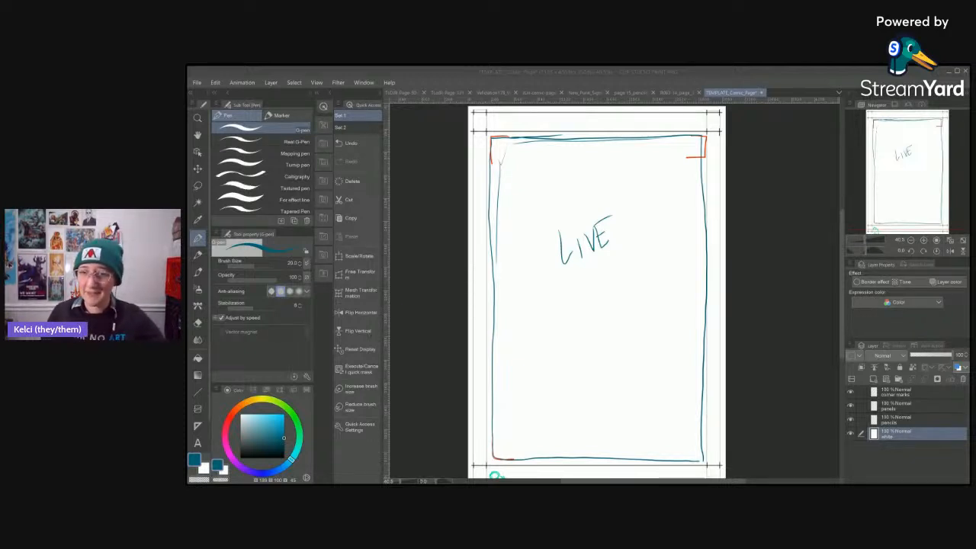
pyautogui.moveTo(673, 269); pyautogui.dragTo(688, 309)
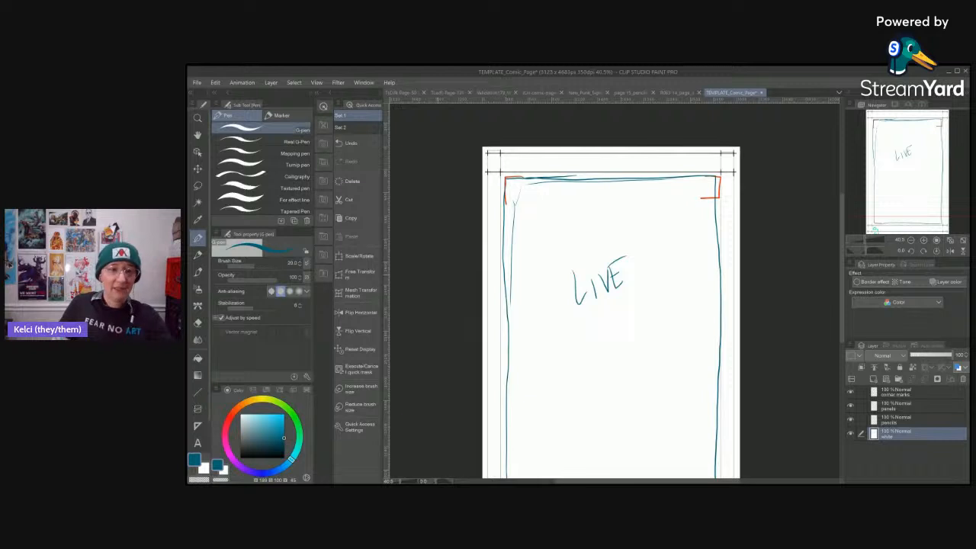
# - Activate the Text tool on the comic page template and set its font to Distinctly Dan
pyautogui.press('t')
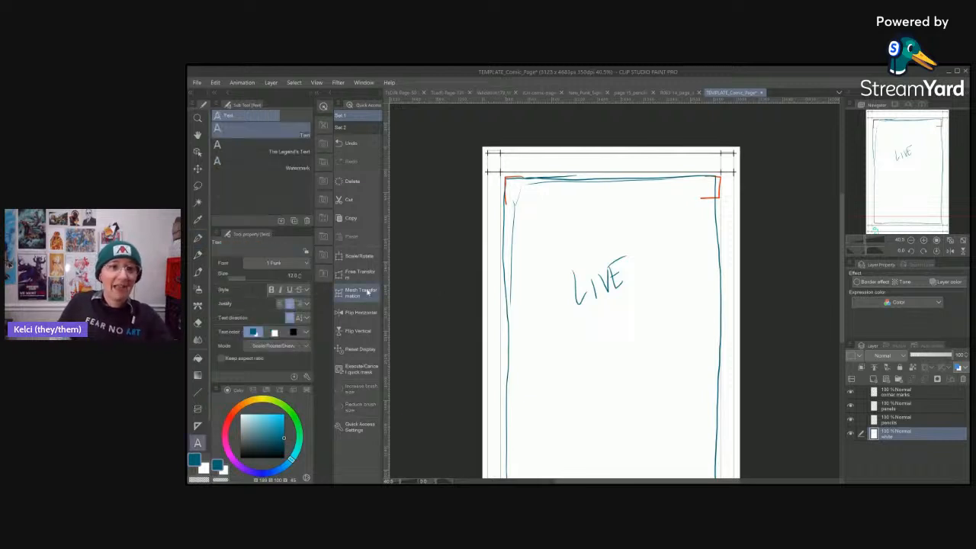
pyautogui.click(298, 264)
pyautogui.click(298, 263)
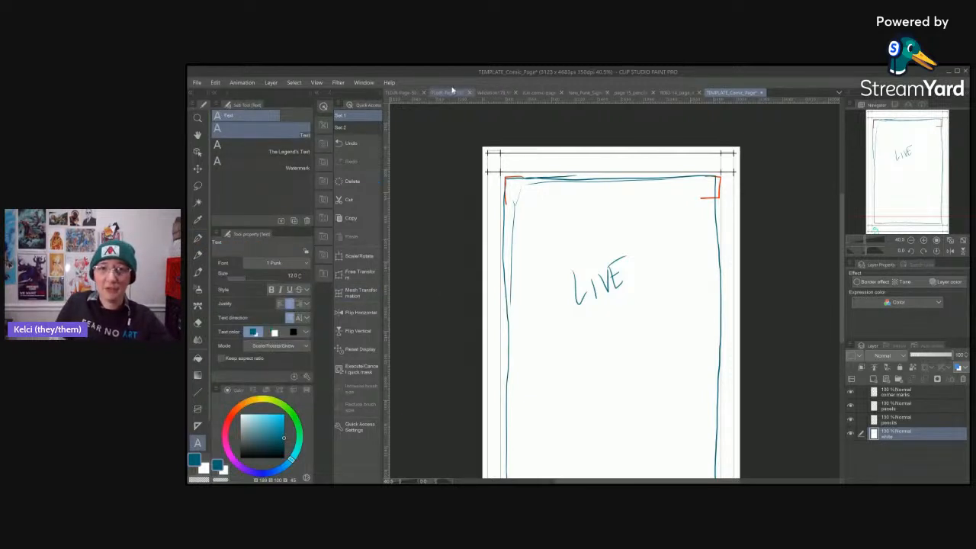
pyautogui.click(500, 92)
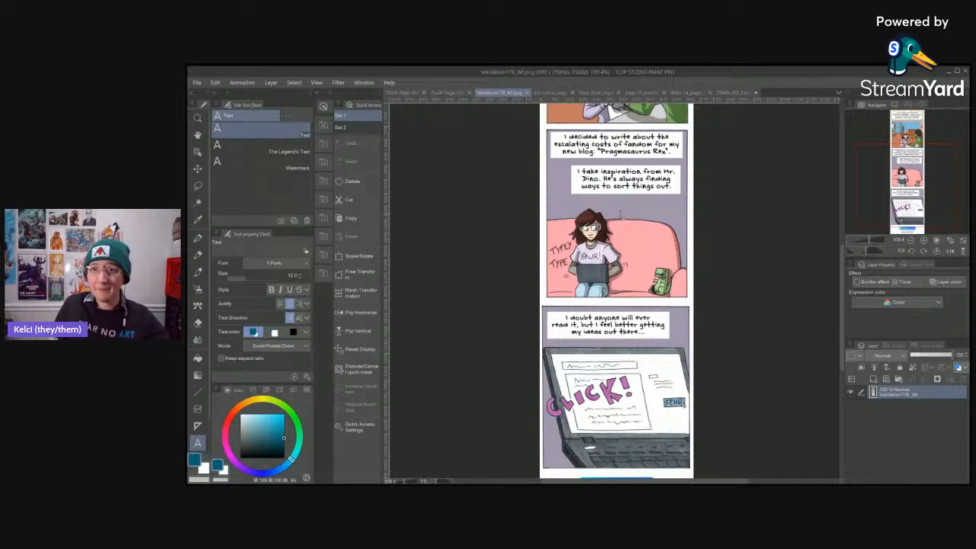
pyautogui.click(726, 92)
pyautogui.click(289, 264)
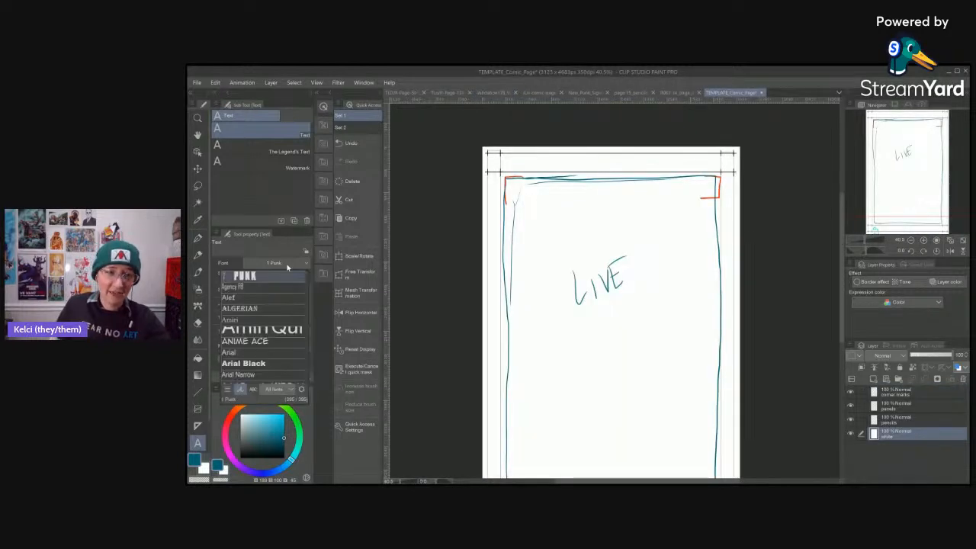
pyautogui.scroll(-6, 305, 282)
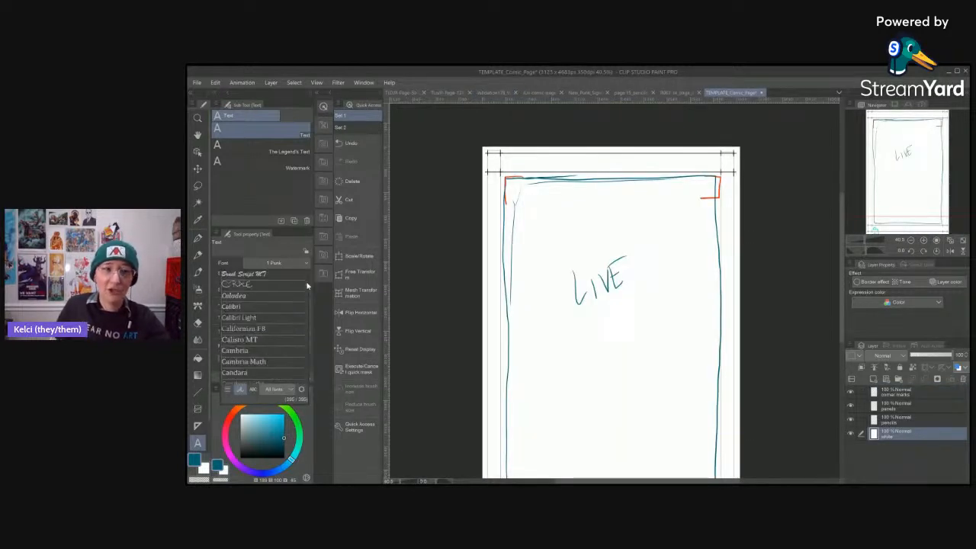
pyautogui.scroll(-10, 307, 288)
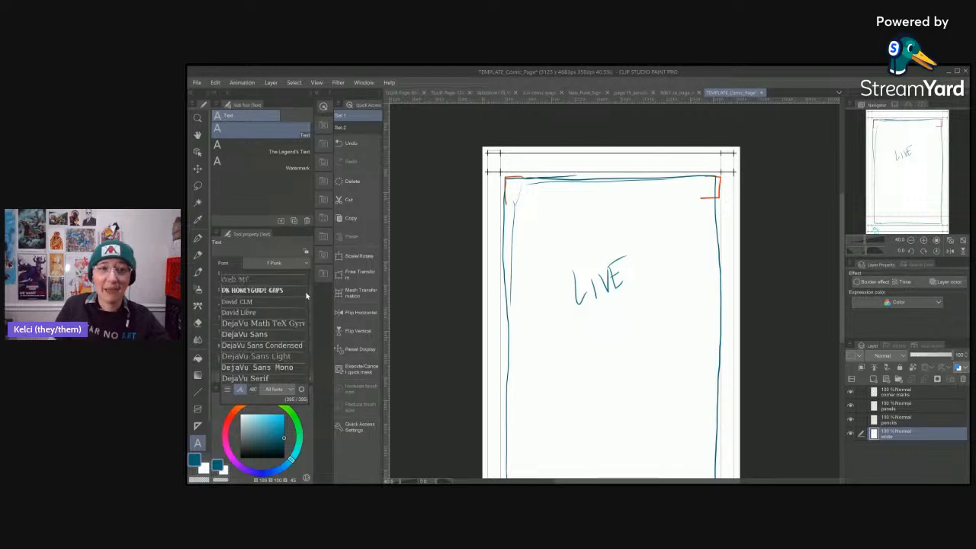
pyautogui.scroll(5, 307, 296)
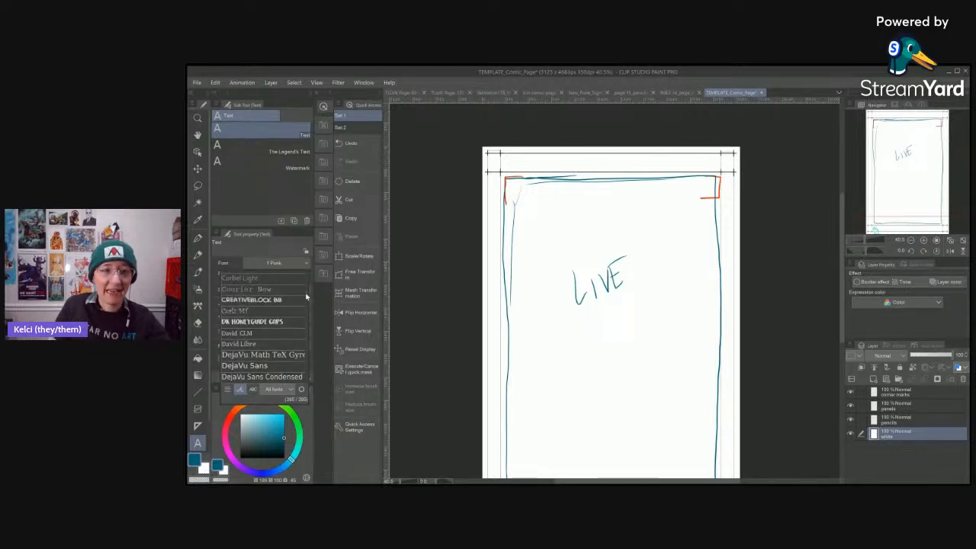
pyautogui.scroll(-5, 306, 296)
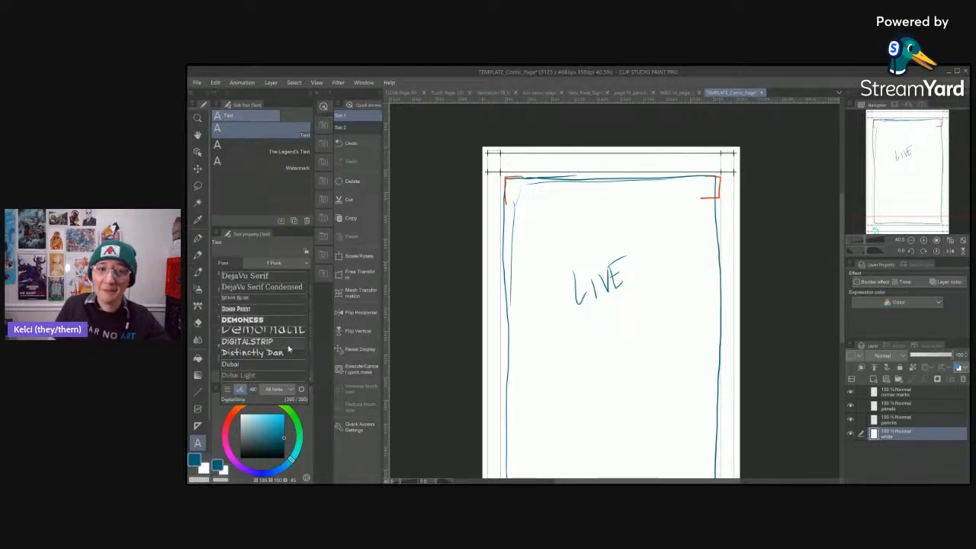
pyautogui.click(288, 349)
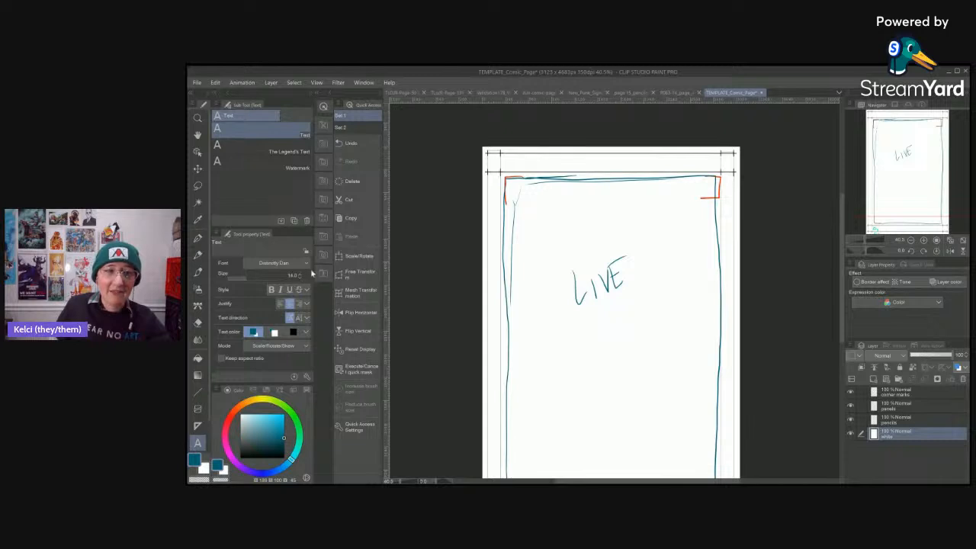
# - Set the text size to 10 and the text colour to black
pyautogui.click(299, 279)
pyautogui.click(299, 278)
pyautogui.click(300, 278)
pyautogui.click(300, 278)
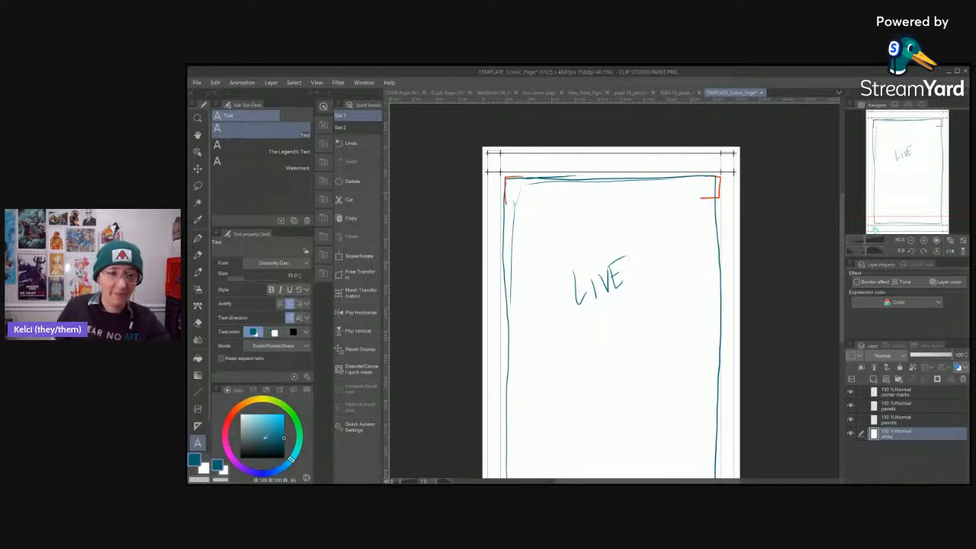
pyautogui.click(284, 457)
# - Add the text "This is Distinctly Dan" inside the live area, near its upper-left corner
pyautogui.click(533, 200)
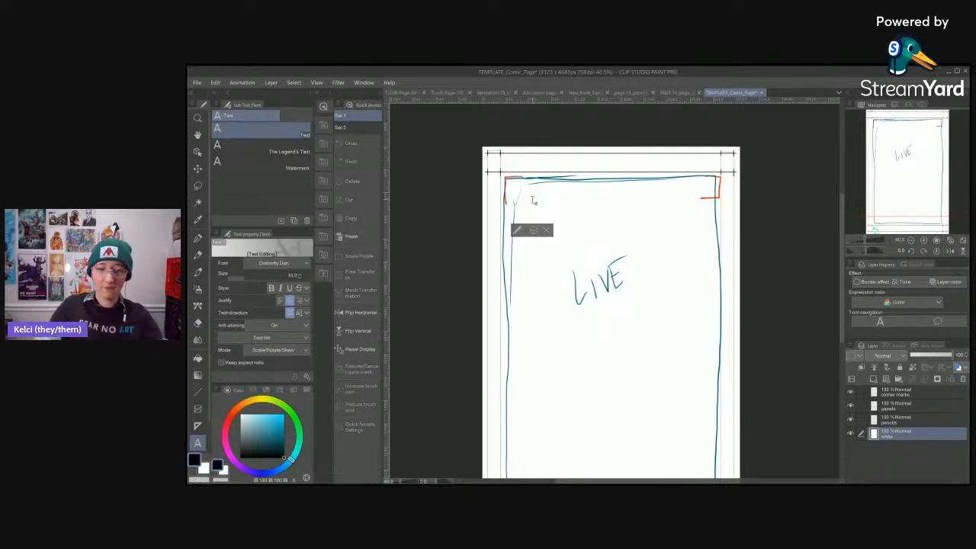
pyautogui.write('This is Distinctly')
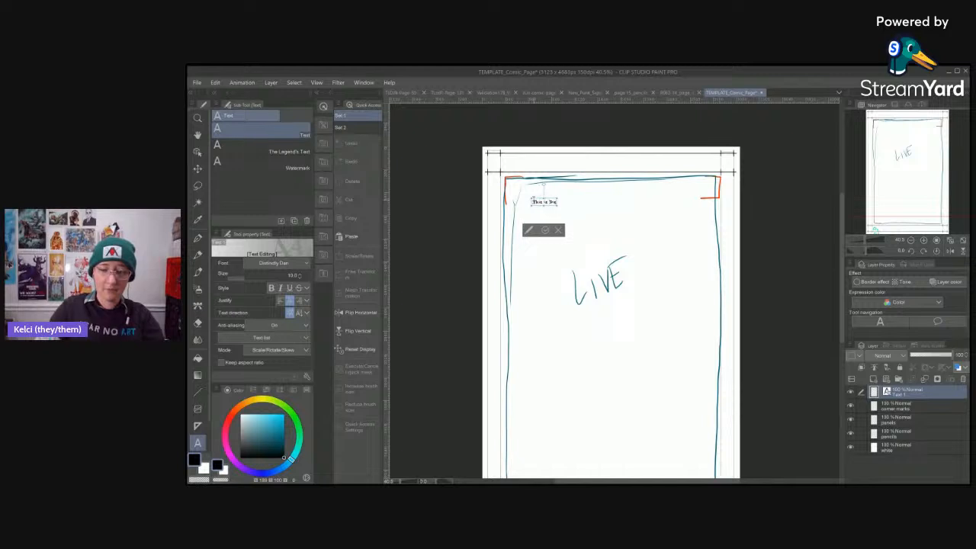
pyautogui.write(' Dan')
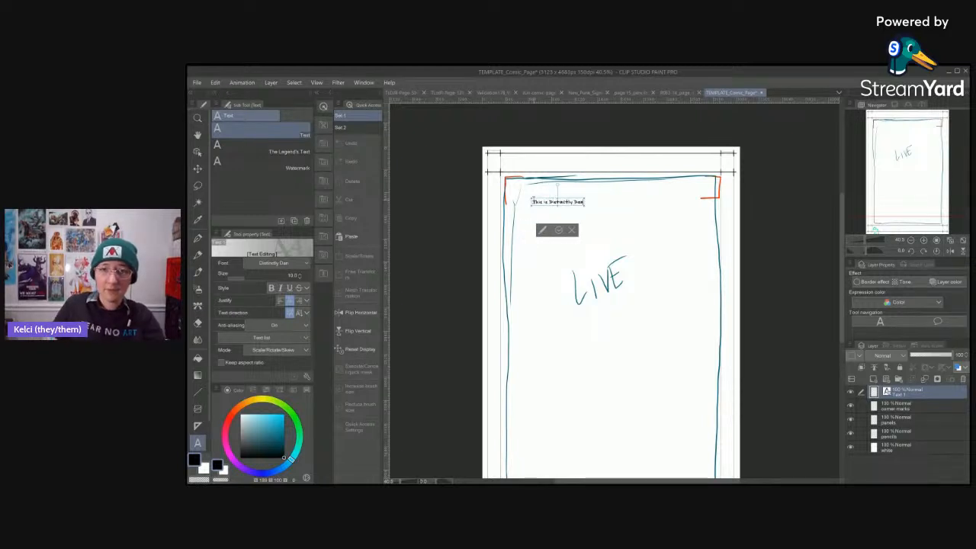
pyautogui.click(559, 231)
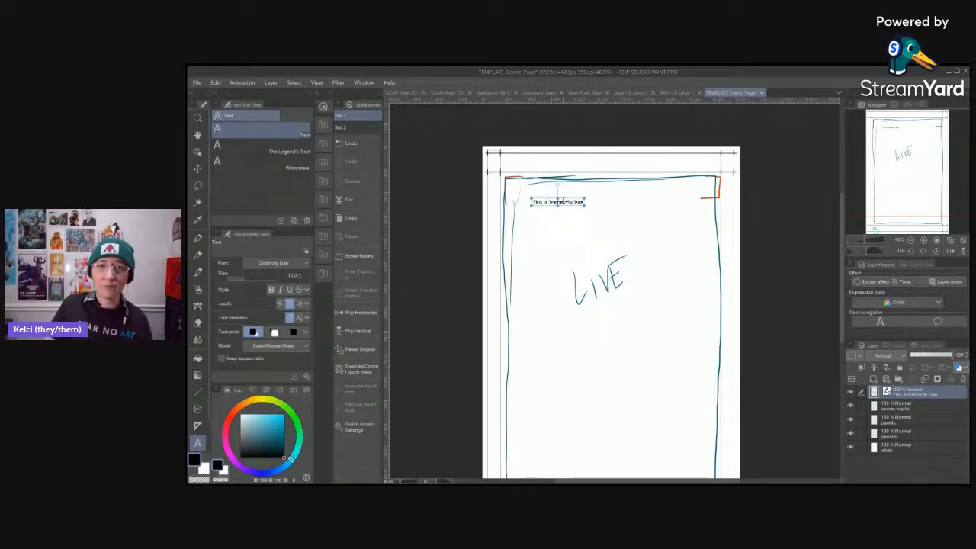
# - Move the "This is Distinctly Dan" text layer slightly up and to the right
pyautogui.scroll(7, 554, 207)
pyautogui.click(198, 168)
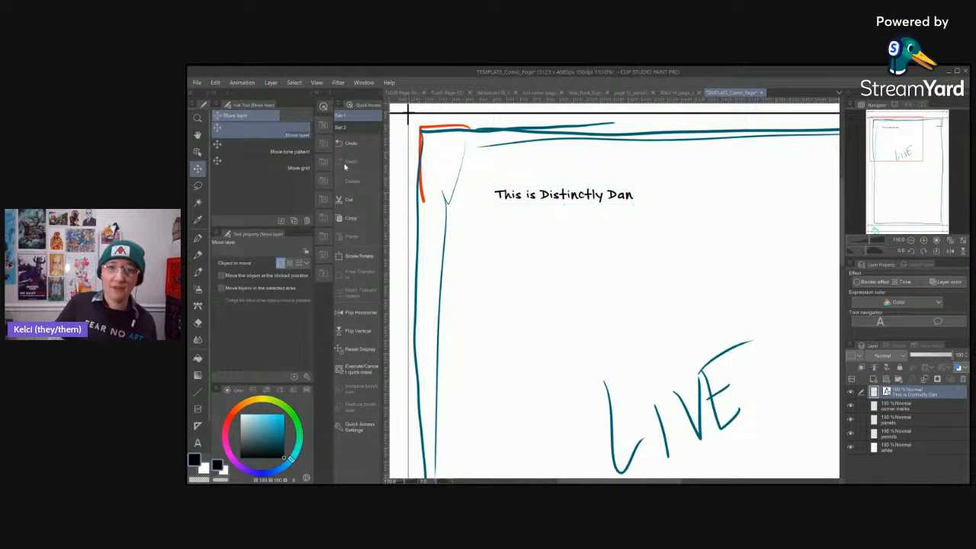
pyautogui.scroll(-2, 627, 221)
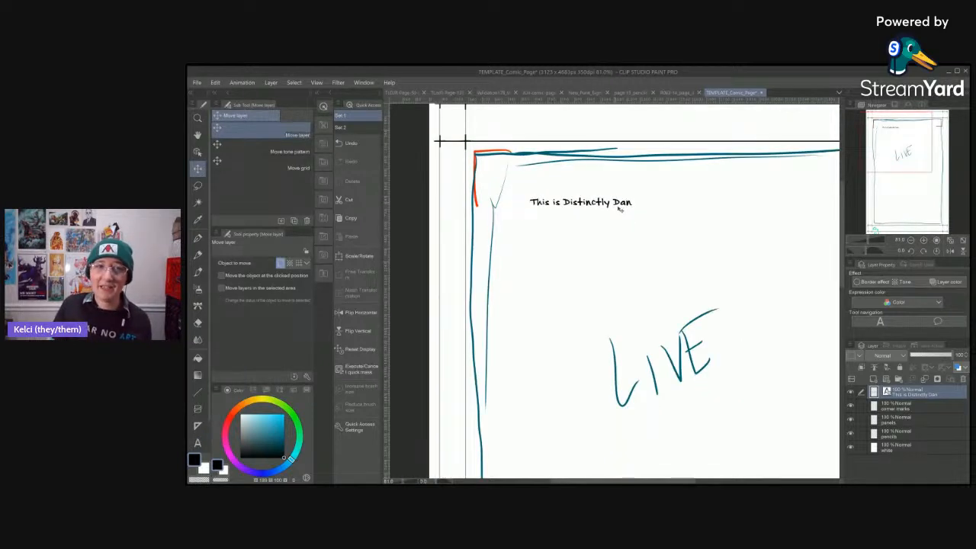
pyautogui.moveTo(619, 209); pyautogui.dragTo(629, 203)
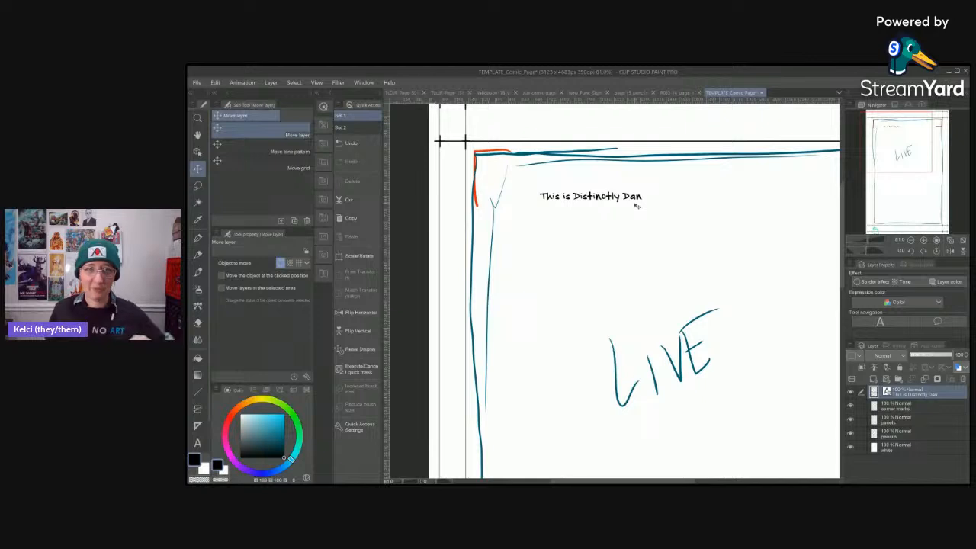
# - Look over the single-layer export formats and the print settings, closing the settings without changes
pyautogui.click(197, 82)
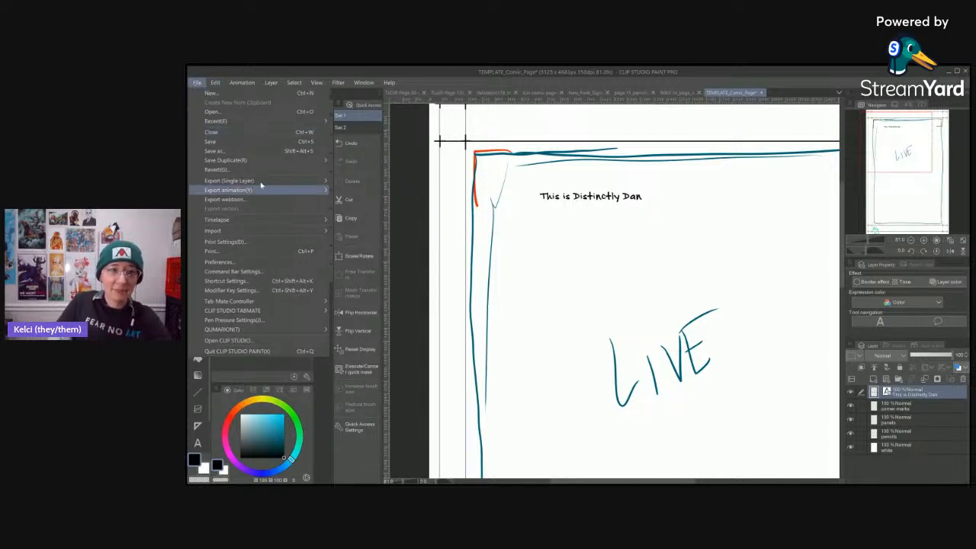
pyautogui.moveTo(283, 183)
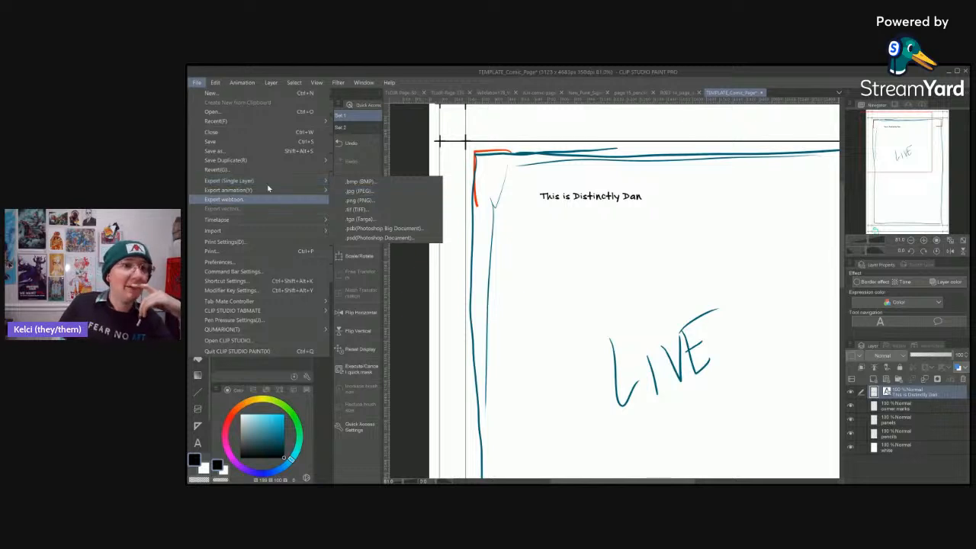
pyautogui.click(250, 243)
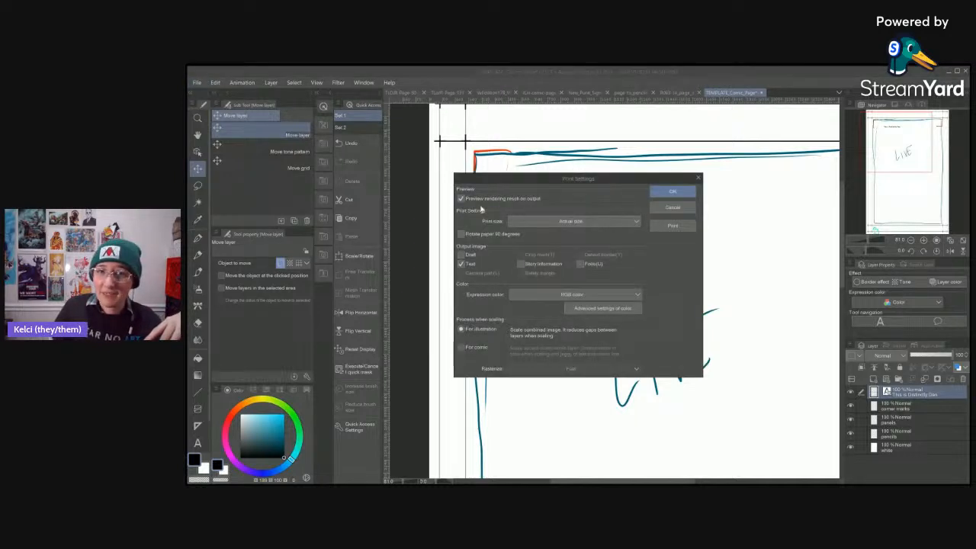
pyautogui.click(686, 211)
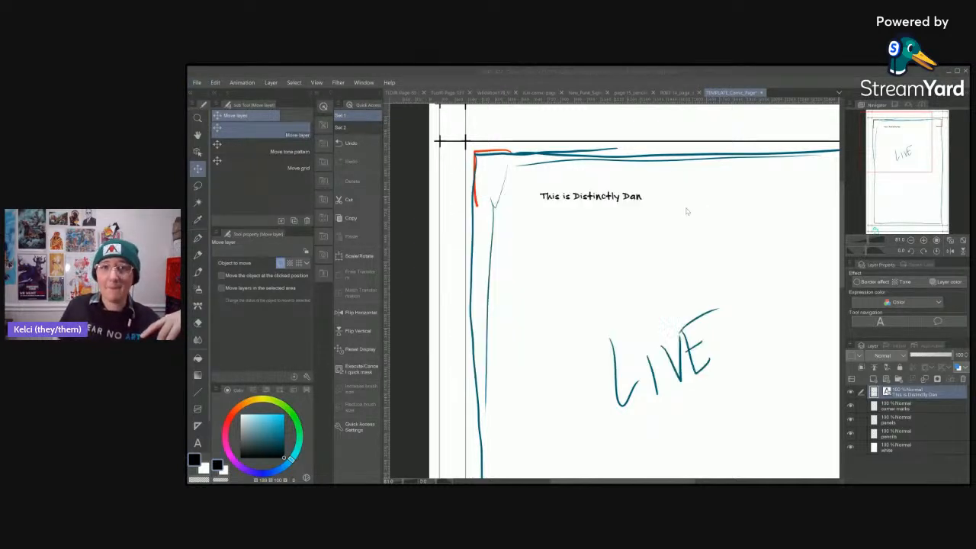
pyautogui.click(197, 83)
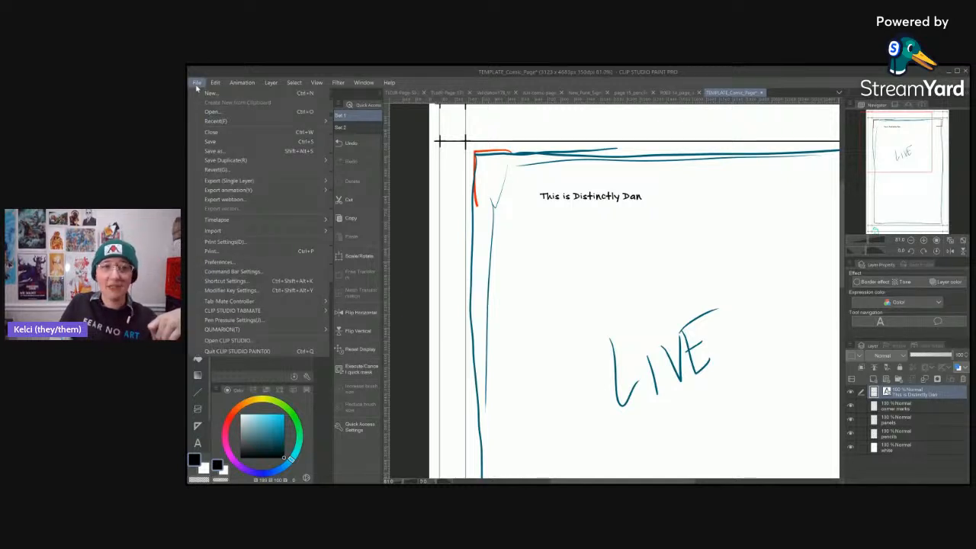
pyautogui.click(215, 84)
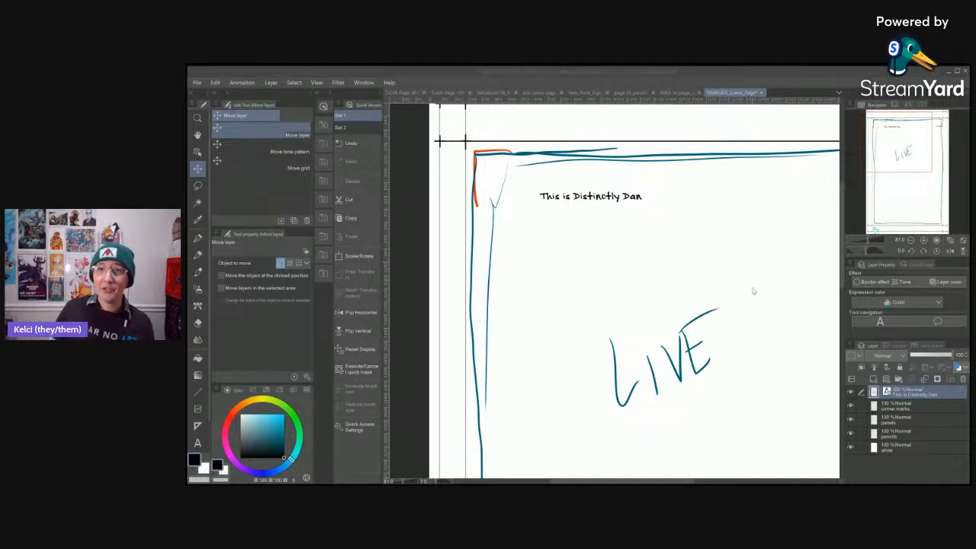
pyautogui.click(773, 69)
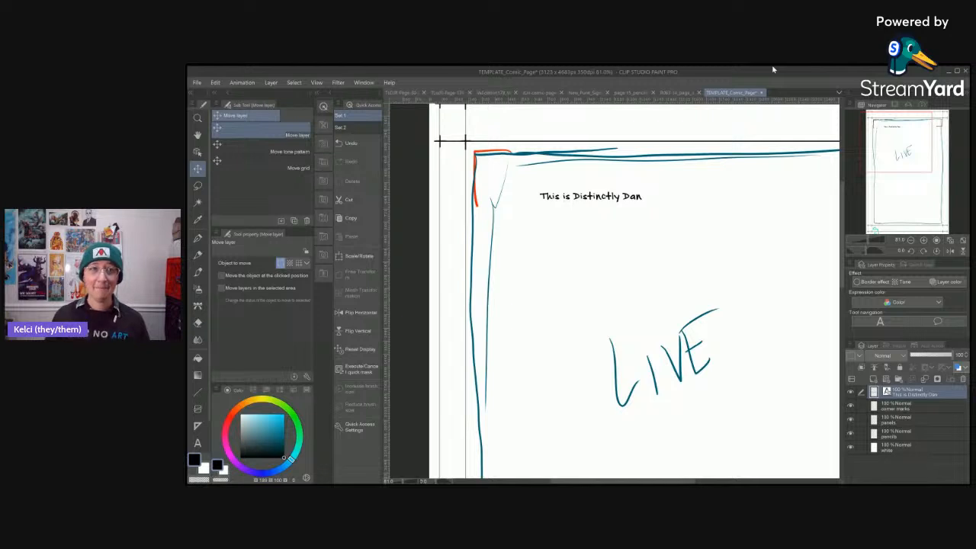
# - Set the font for new text to Constantia
pyautogui.press('t')
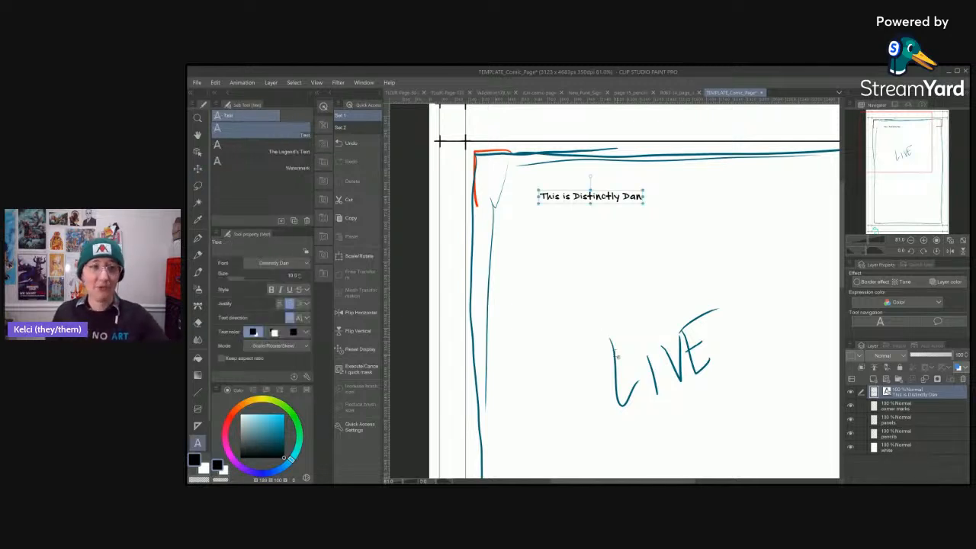
pyautogui.click(295, 263)
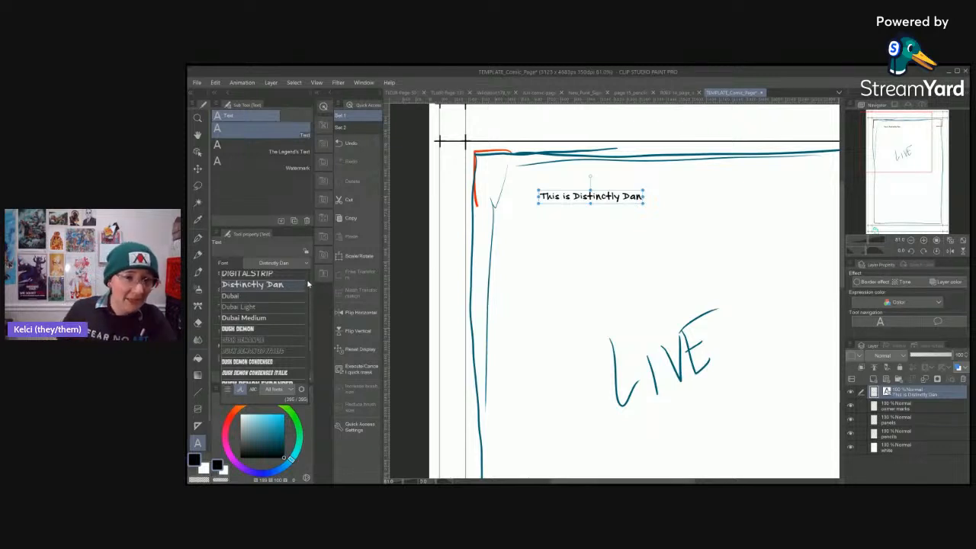
pyautogui.scroll(3, 307, 299)
pyautogui.scroll(4, 307, 298)
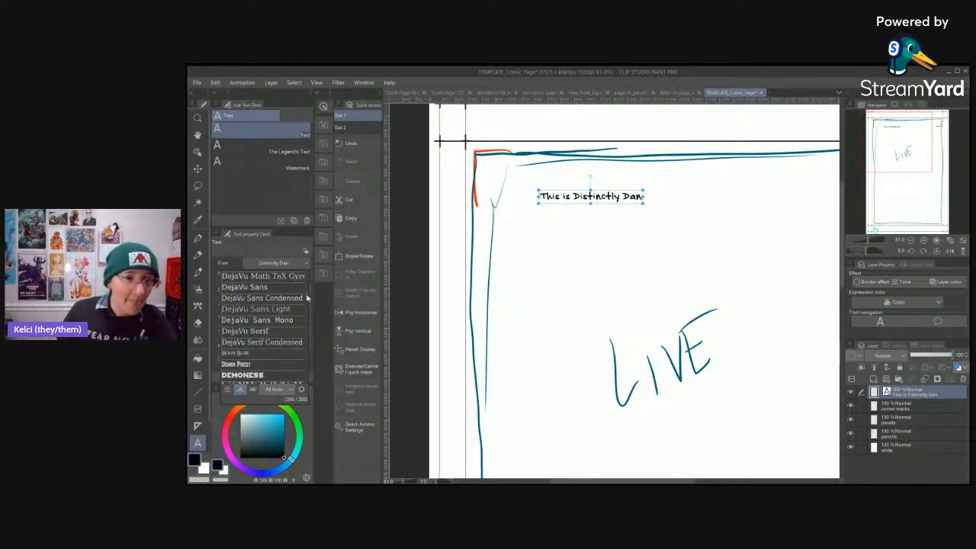
pyautogui.scroll(4, 308, 295)
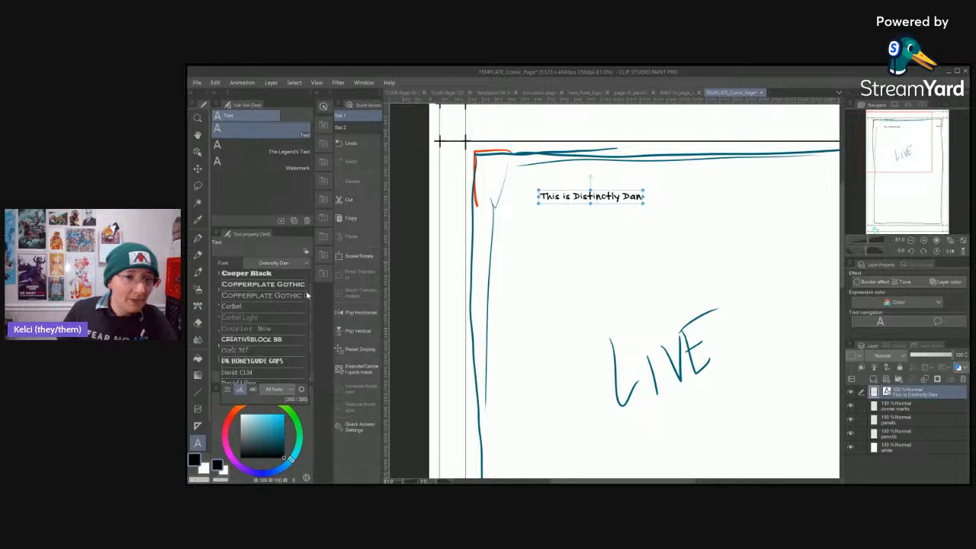
pyautogui.scroll(1, 307, 293)
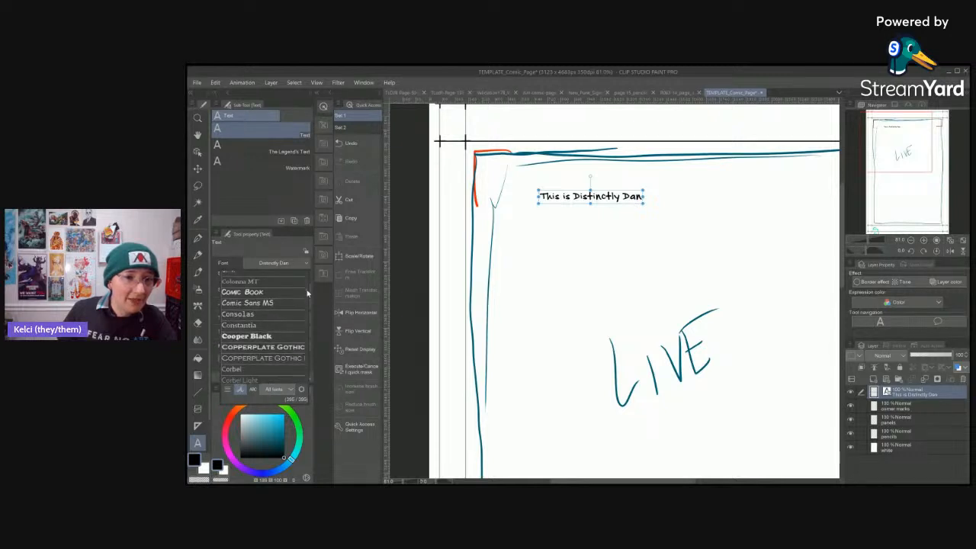
pyautogui.click(251, 325)
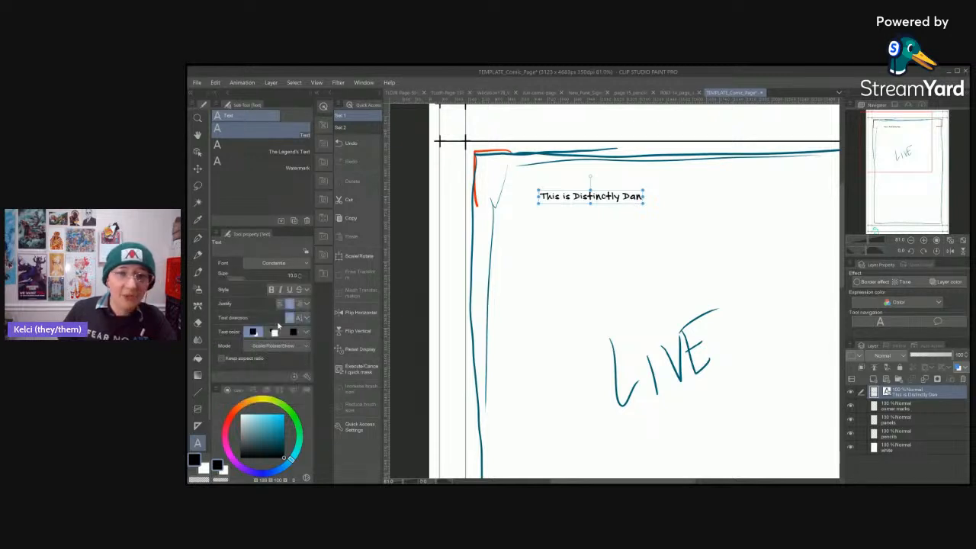
# - Add the text "This is Constantina" below the "This is Distinctly Dan" line
pyautogui.click(550, 263)
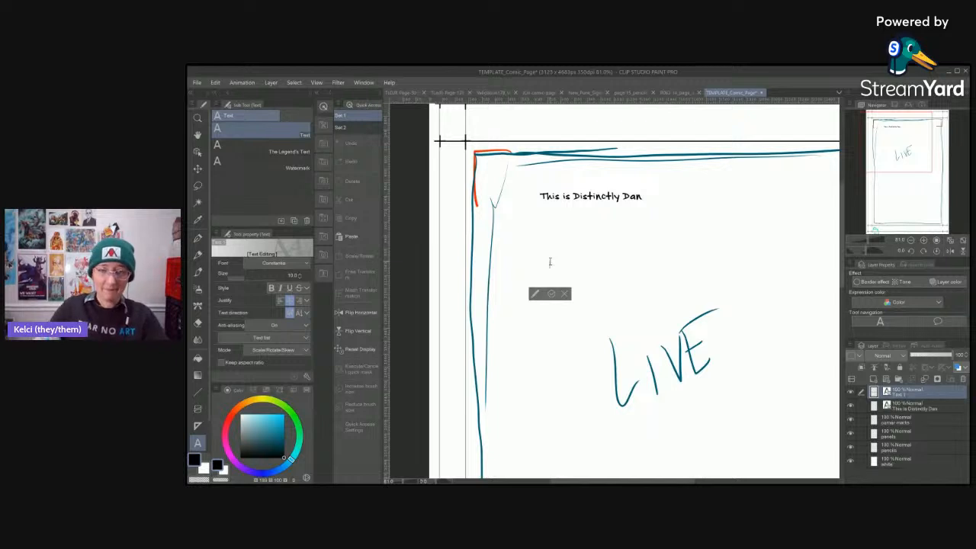
pyautogui.write('This is C')
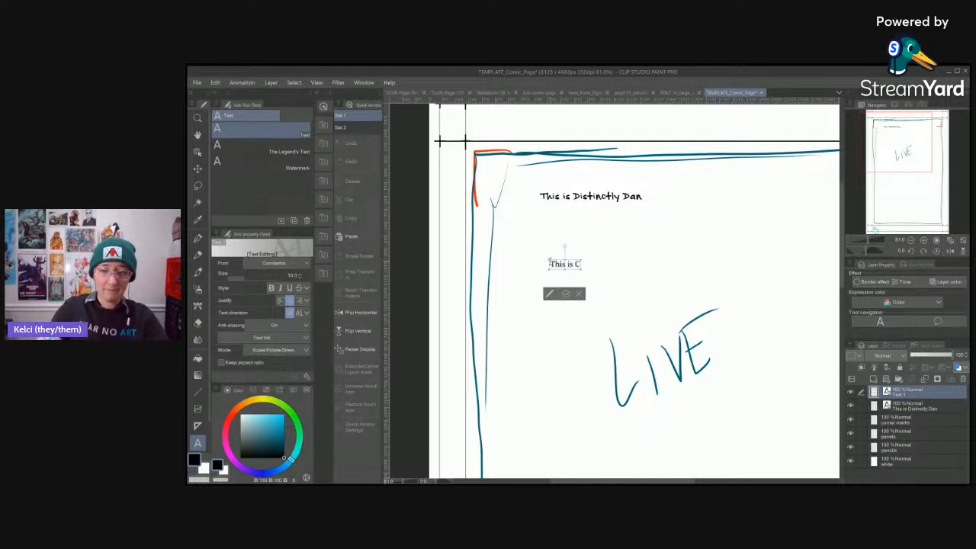
pyautogui.write('onstantina')
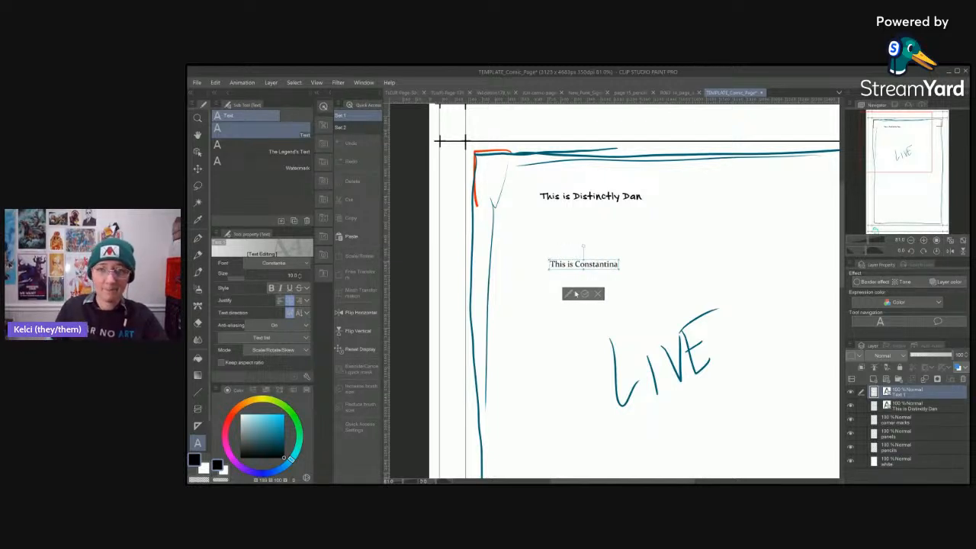
pyautogui.click(585, 293)
# - Choose bright orange as the drawing colour and make the pencils layer active for drawing with the G-pen
pyautogui.scroll(1, 600, 281)
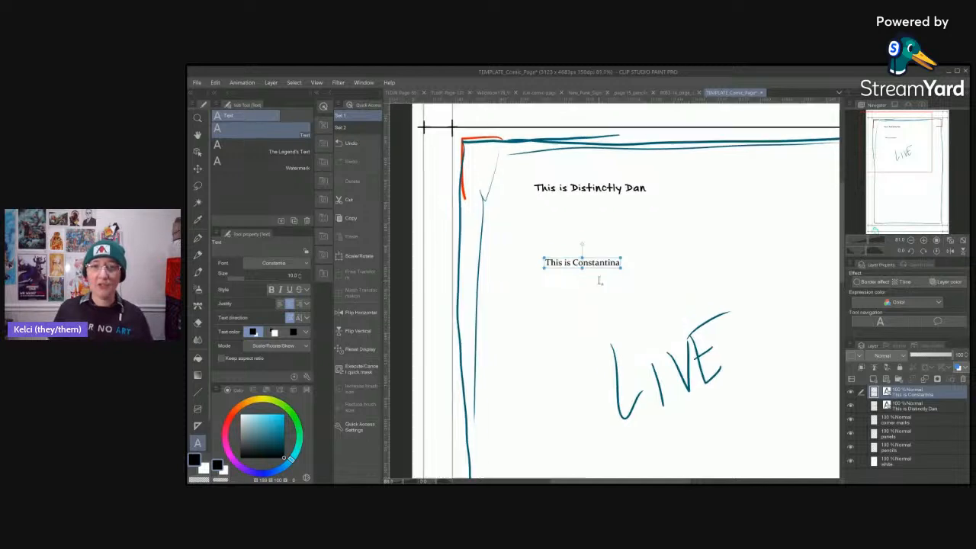
pyautogui.scroll(4, 599, 275)
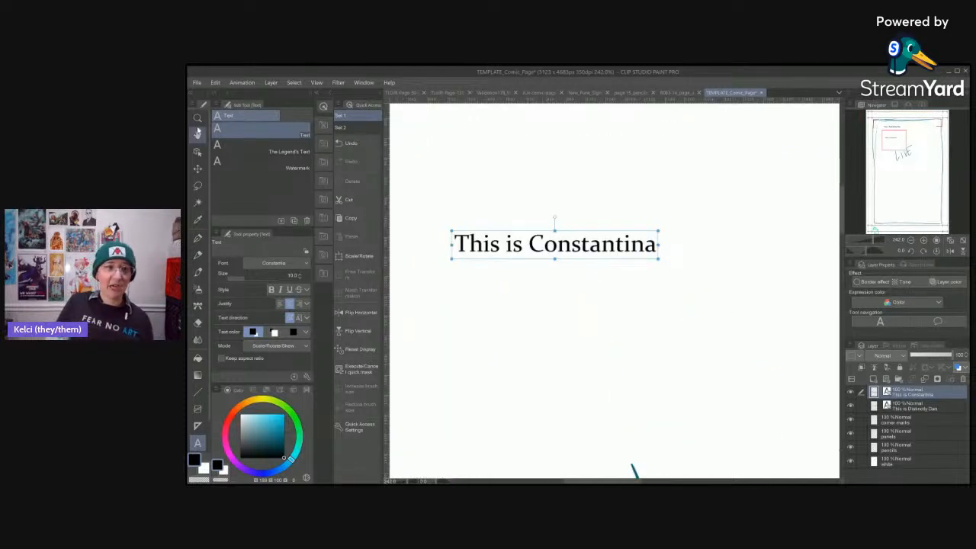
pyautogui.click(198, 169)
pyautogui.scroll(1, 542, 273)
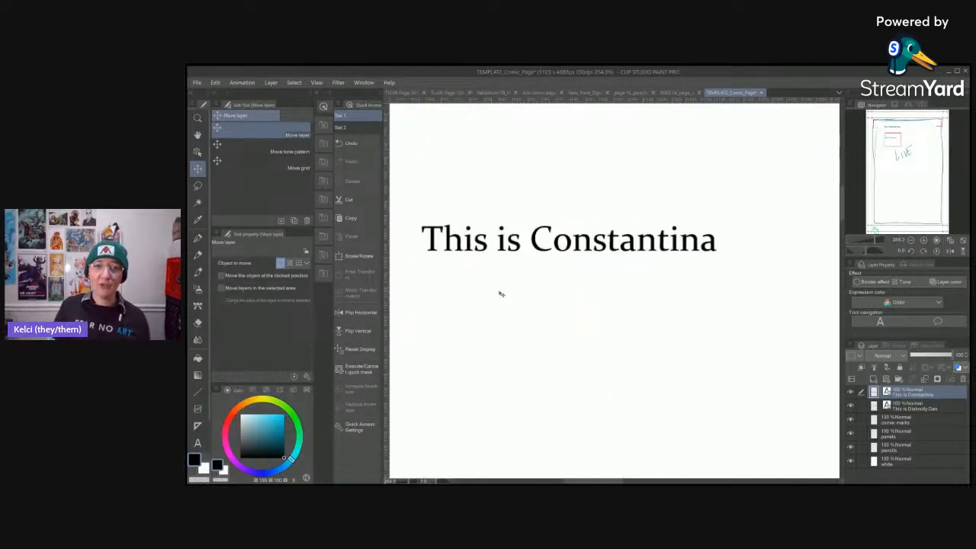
pyautogui.scroll(3, 486, 238)
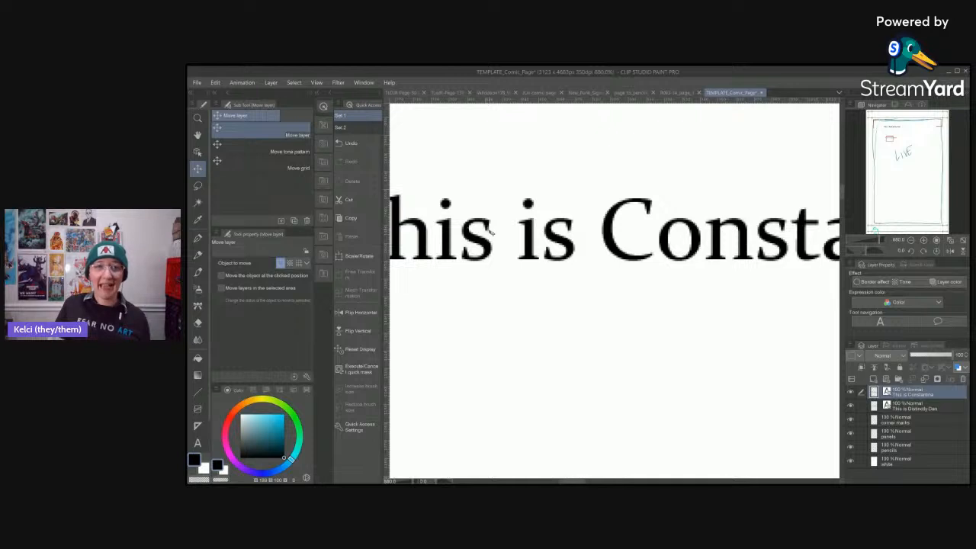
pyautogui.click(238, 409)
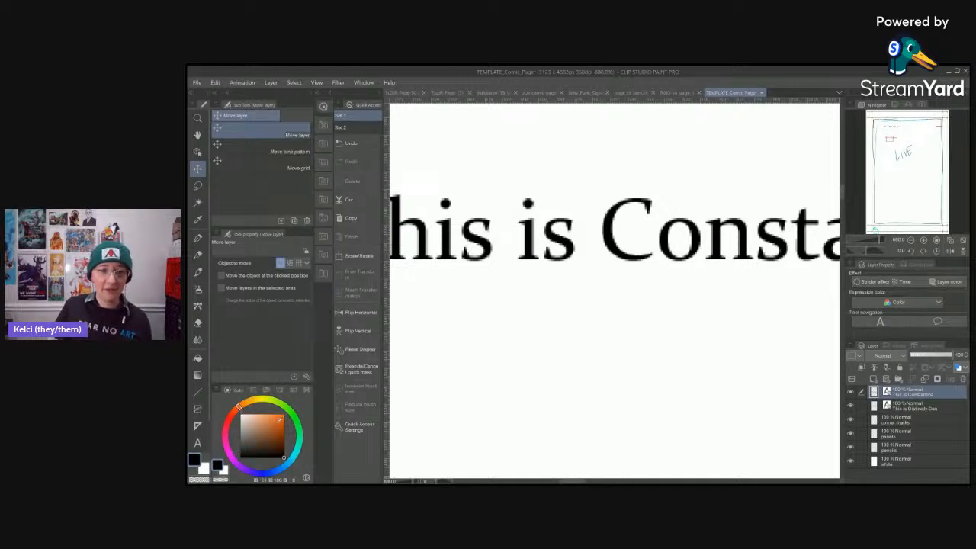
pyautogui.click(282, 416)
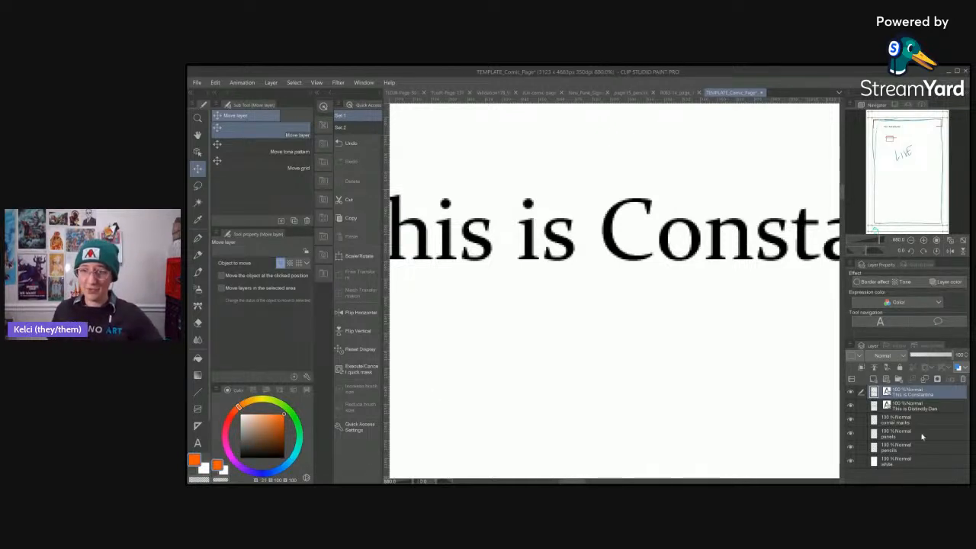
pyautogui.click(911, 448)
pyautogui.press('p')
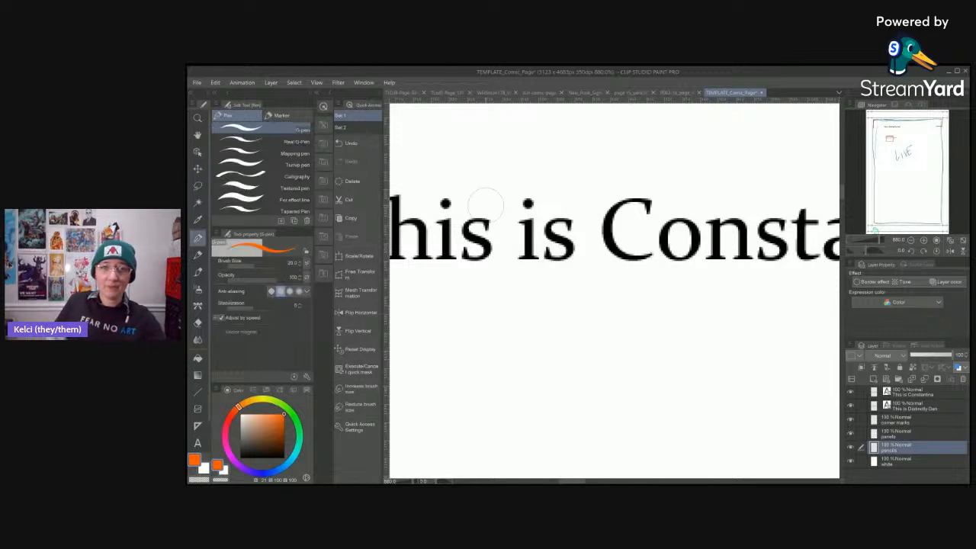
# - Circle the serifs on the letters of "This" and on the capital C of "Constantina" in orange
pyautogui.moveTo(491, 199)
pyautogui.mouseDown()
pyautogui.moveTo(476, 223)
pyautogui.moveTo(500, 215)
pyautogui.moveTo(460, 255)
pyautogui.moveTo(472, 266)
pyautogui.mouseUp()
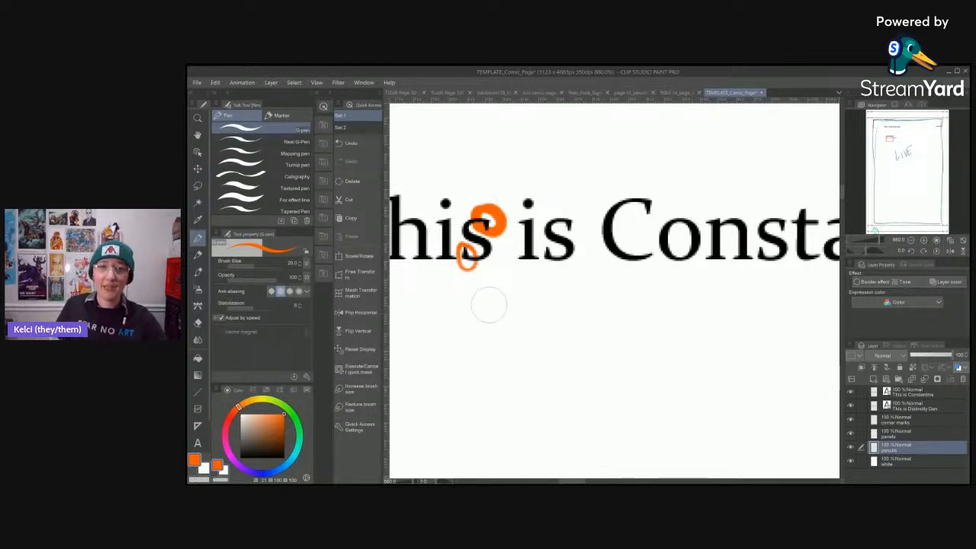
pyautogui.moveTo(489, 305); pyautogui.dragTo(567, 307)
pyautogui.moveTo(527, 217); pyautogui.dragTo(532, 233)
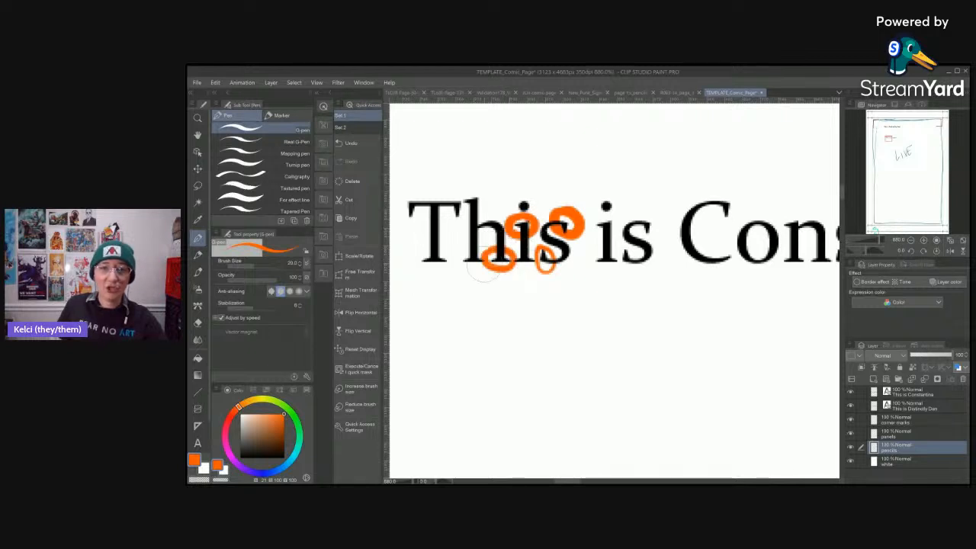
pyautogui.moveTo(485, 250); pyautogui.dragTo(471, 270)
pyautogui.moveTo(449, 216)
pyautogui.keyDown('space'); pyautogui.mouseDown()
pyautogui.moveTo(491, 217)
pyautogui.moveTo(459, 215)
pyautogui.mouseUp(); pyautogui.keyUp('space')
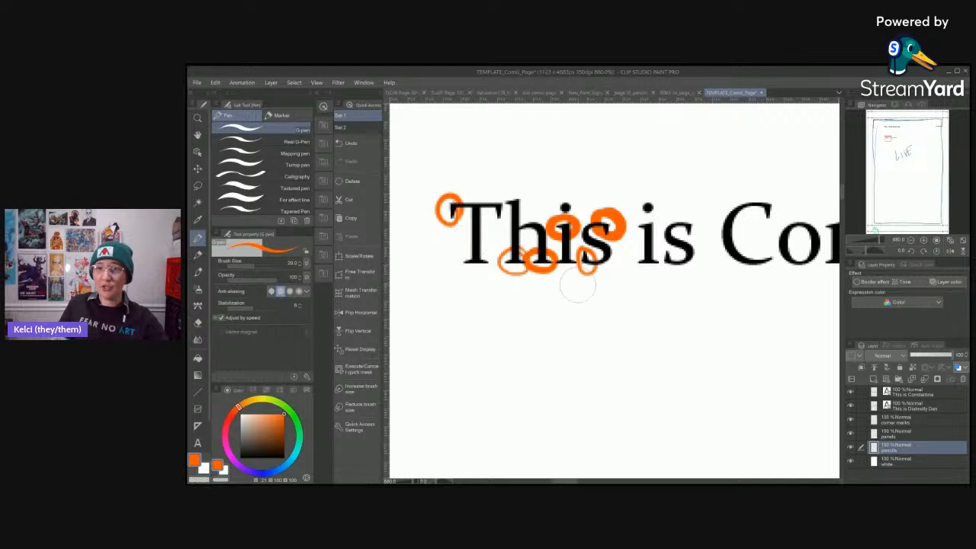
pyautogui.moveTo(753, 301); pyautogui.dragTo(677, 315)
pyautogui.keyDown('space'); pyautogui.moveTo(752, 300); pyautogui.dragTo(625, 305); pyautogui.keyUp('space')
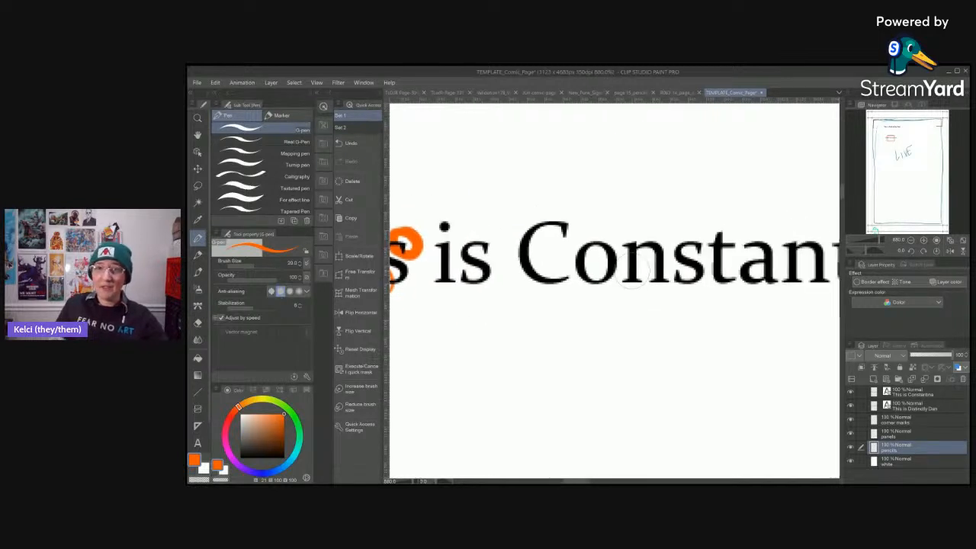
pyautogui.moveTo(562, 215)
pyautogui.mouseDown()
pyautogui.moveTo(583, 229)
pyautogui.moveTo(550, 233)
pyautogui.mouseUp()
pyautogui.keyDown('space'); pyautogui.moveTo(758, 314); pyautogui.dragTo(590, 303); pyautogui.keyUp('space')
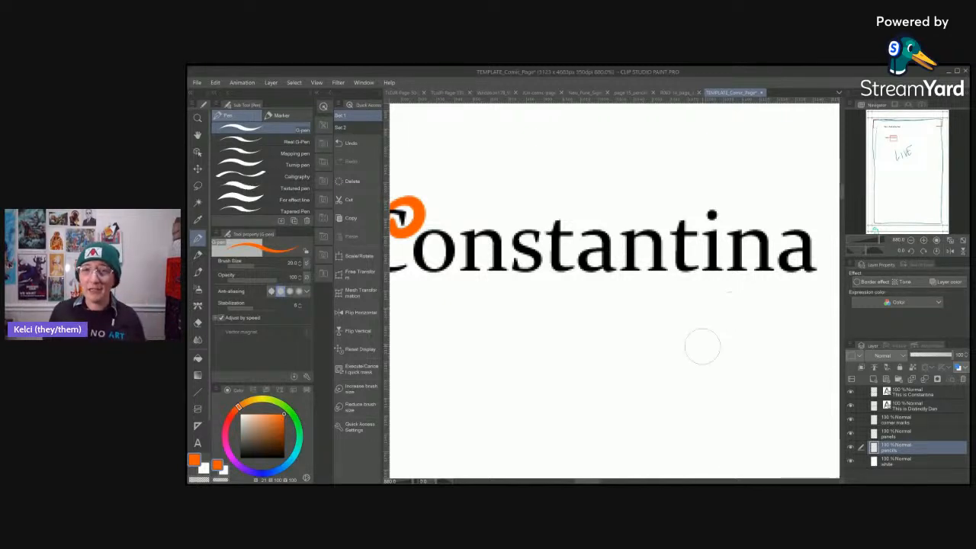
pyautogui.scroll(-5, 719, 328)
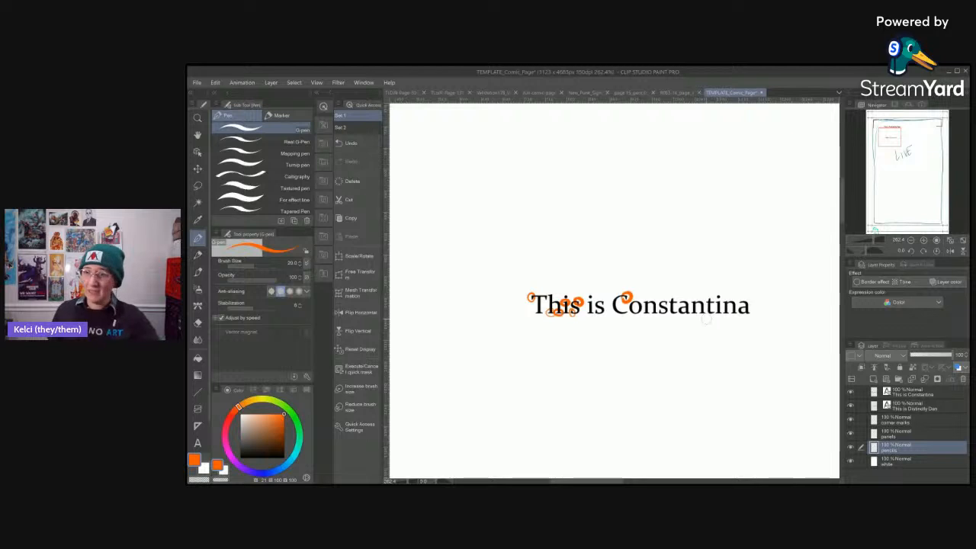
# - Select the "This is Constantina" text layer and set the font for new text to Courier New
pyautogui.click(937, 394)
pyautogui.scroll(3, 689, 340)
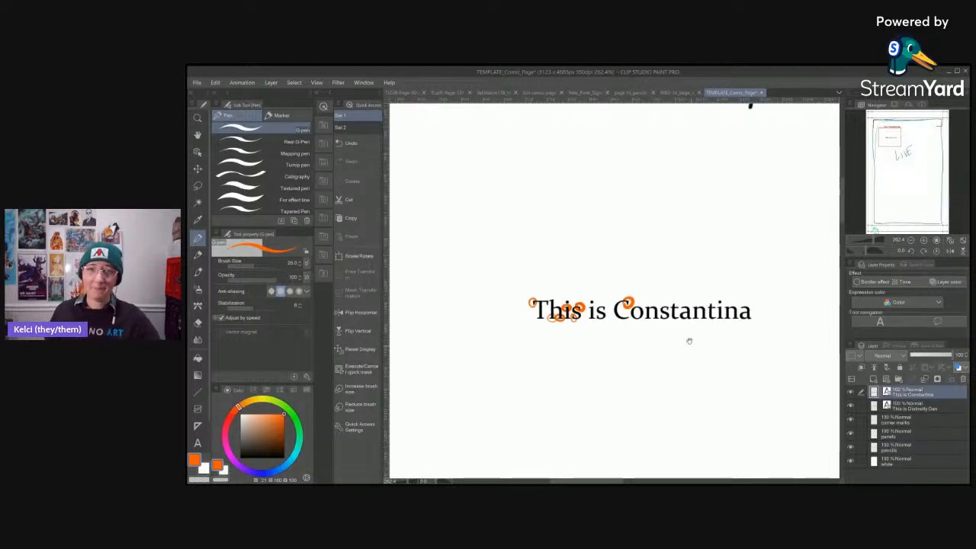
pyautogui.scroll(-3, 683, 313)
pyautogui.moveTo(755, 324); pyautogui.dragTo(703, 288)
pyautogui.press('t')
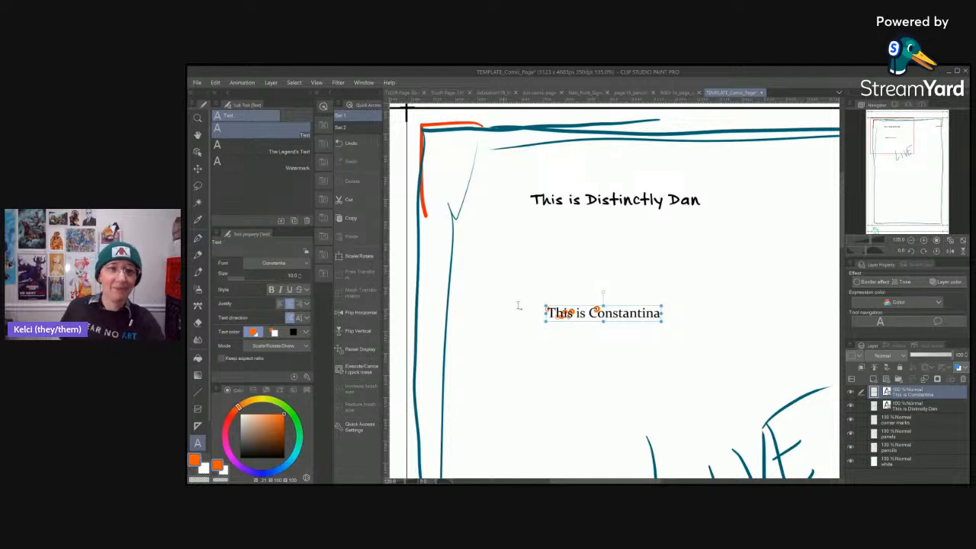
pyautogui.click(302, 264)
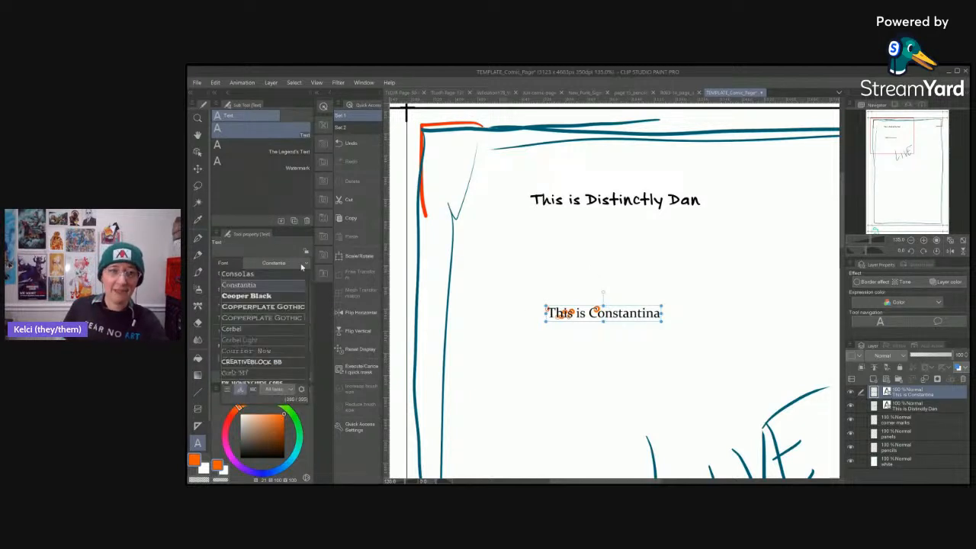
pyautogui.scroll(1, 301, 290)
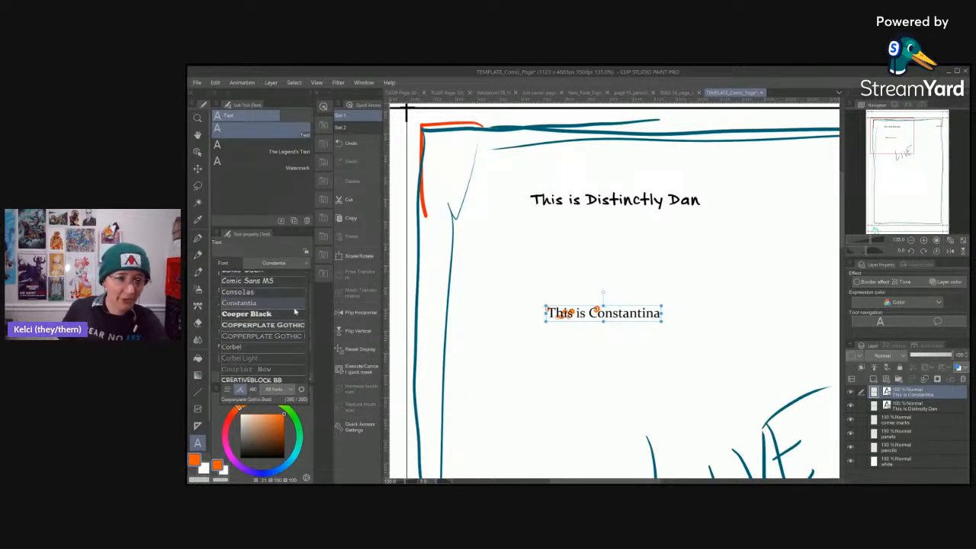
pyautogui.scroll(1, 279, 364)
pyautogui.click(279, 373)
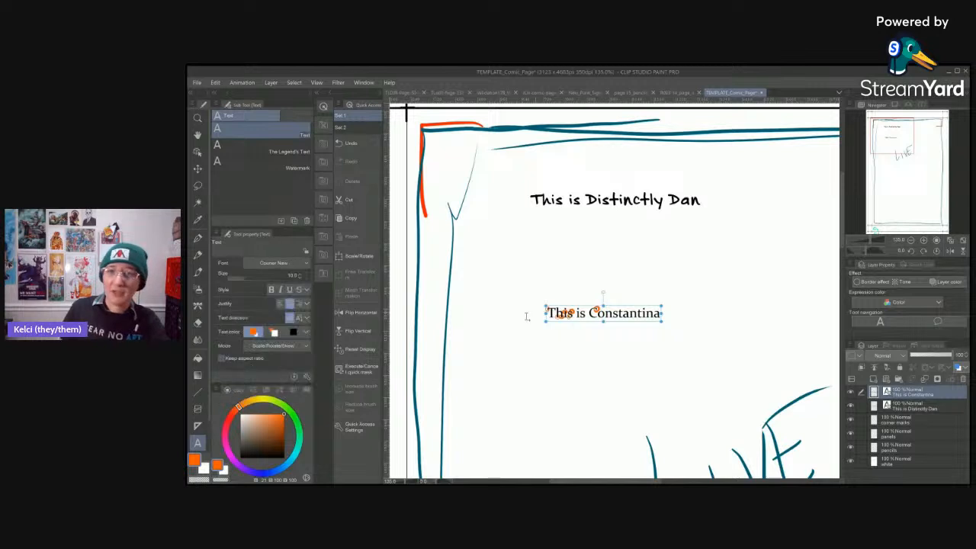
# - Add the orange text "This is Courier New" below the "This is Constantina" line
pyautogui.click(485, 365)
pyautogui.write('Th')
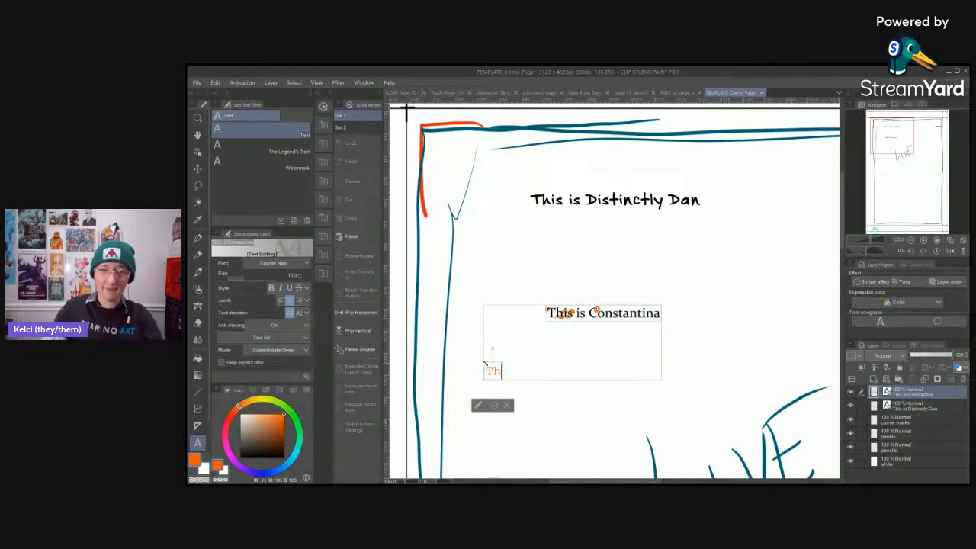
pyautogui.write('is is Courier New')
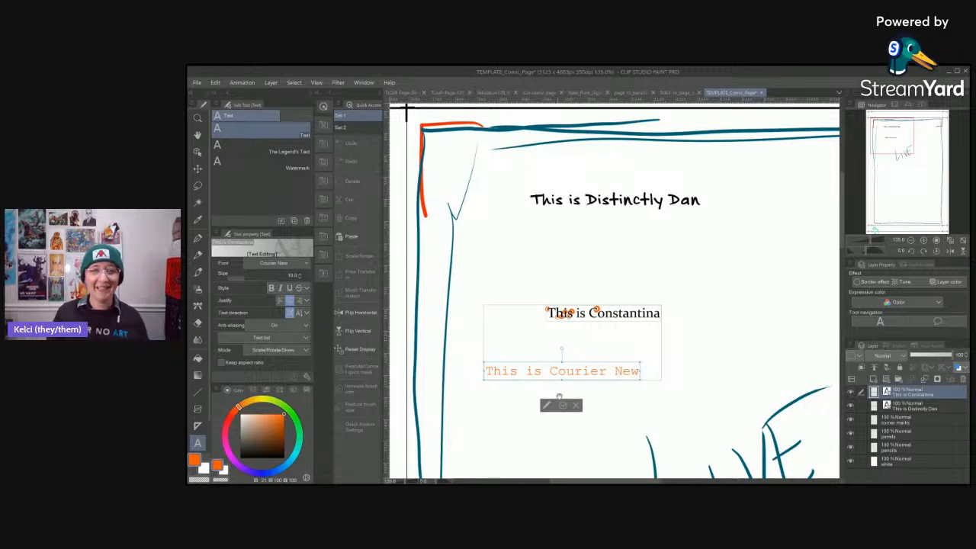
# - Select the whole "This is Courier New" line and recolour it purple, trying brown, dark green and blue on the way
pyautogui.scroll(4, 558, 398)
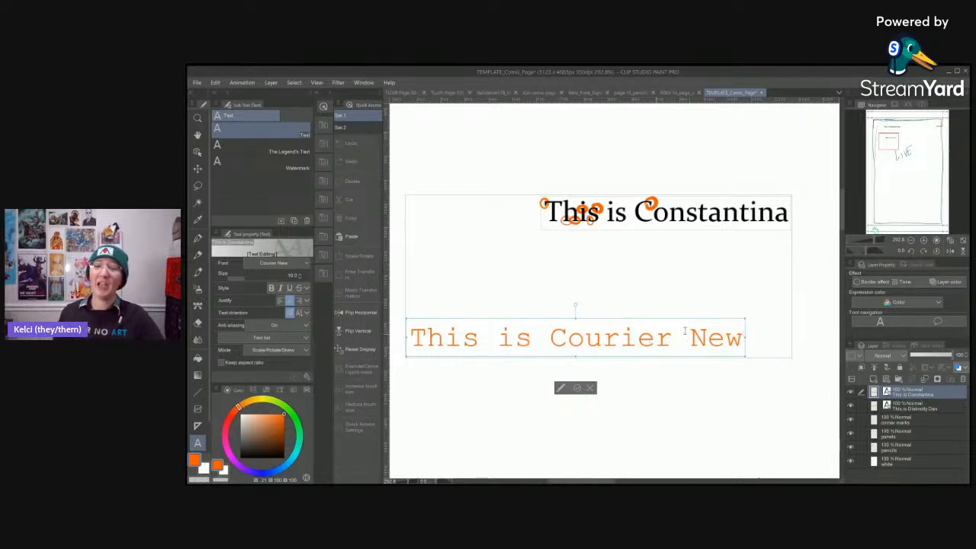
pyautogui.hotkey('shift', 'Home')
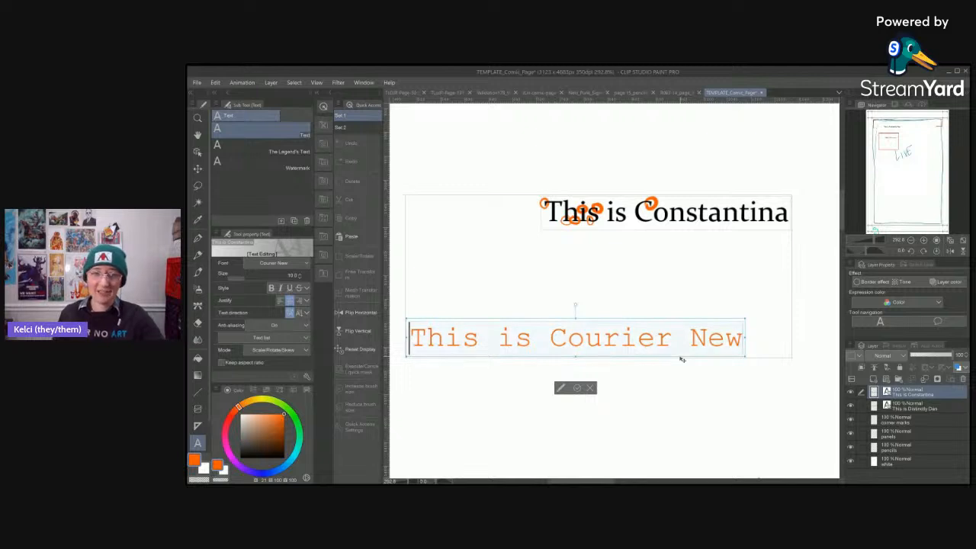
pyautogui.moveTo(276, 437)
pyautogui.mouseDown()
pyautogui.moveTo(259, 440)
pyautogui.moveTo(271, 428)
pyautogui.mouseUp()
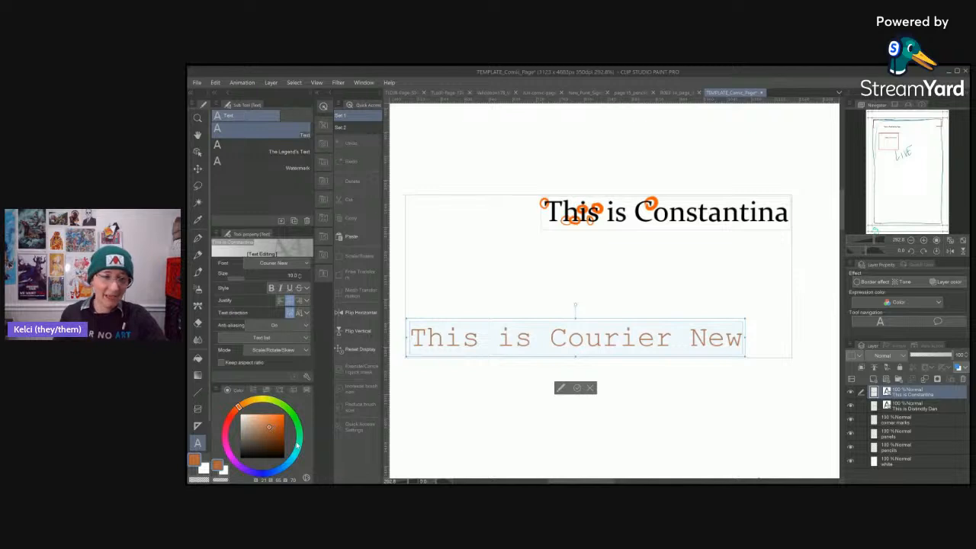
pyautogui.click(297, 446)
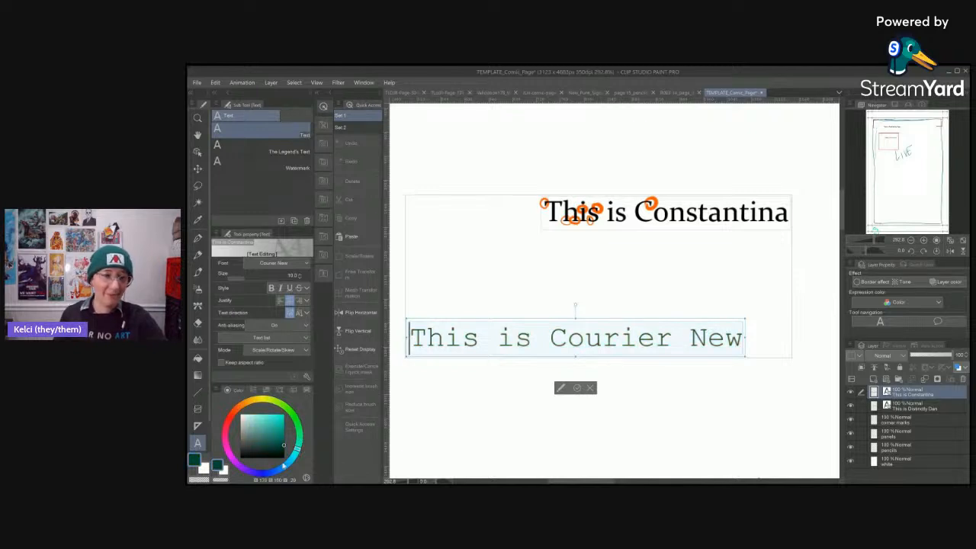
pyautogui.click(283, 466)
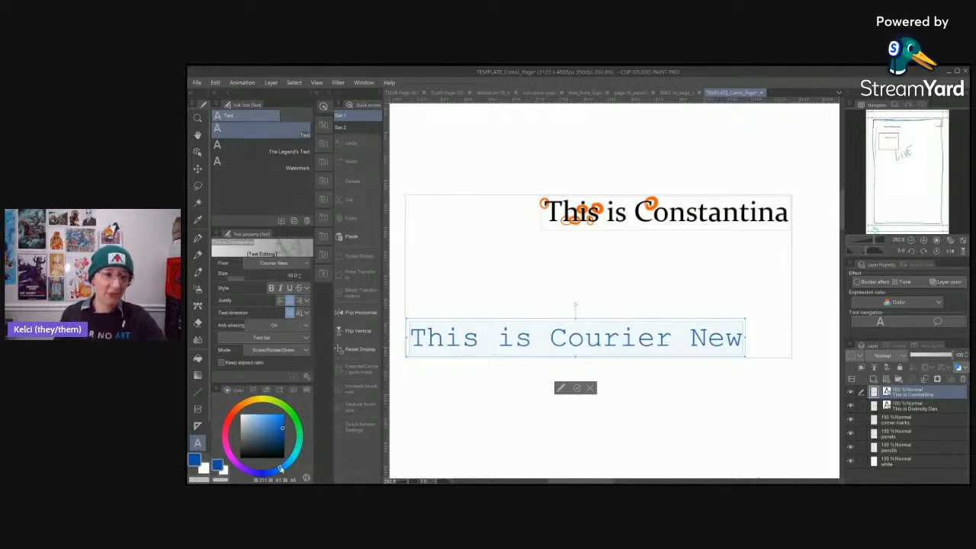
pyautogui.click(239, 465)
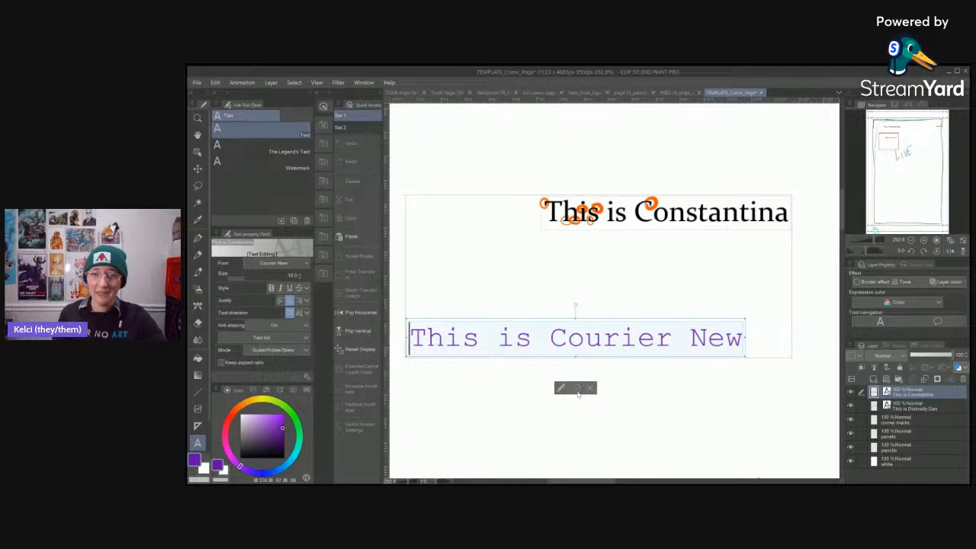
# - Commit the purple "This is Courier New" line and set the font for new text to CreativeBlock BB
pyautogui.click(577, 388)
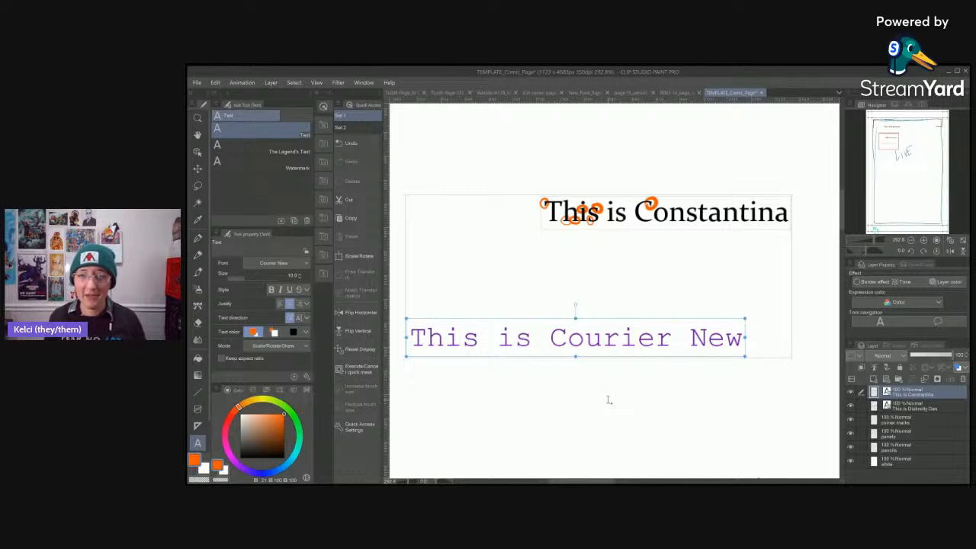
pyautogui.scroll(-4, 609, 399)
pyautogui.click(282, 264)
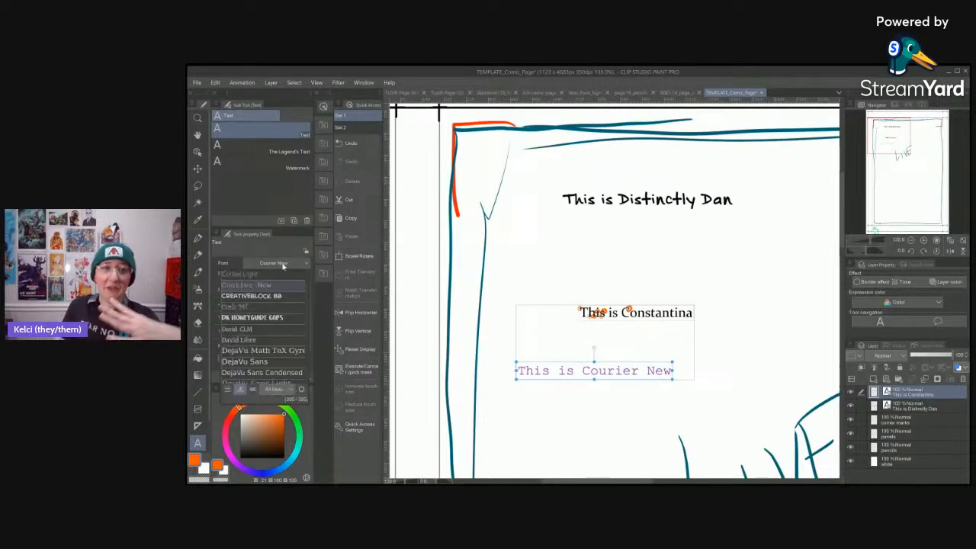
pyautogui.click(282, 298)
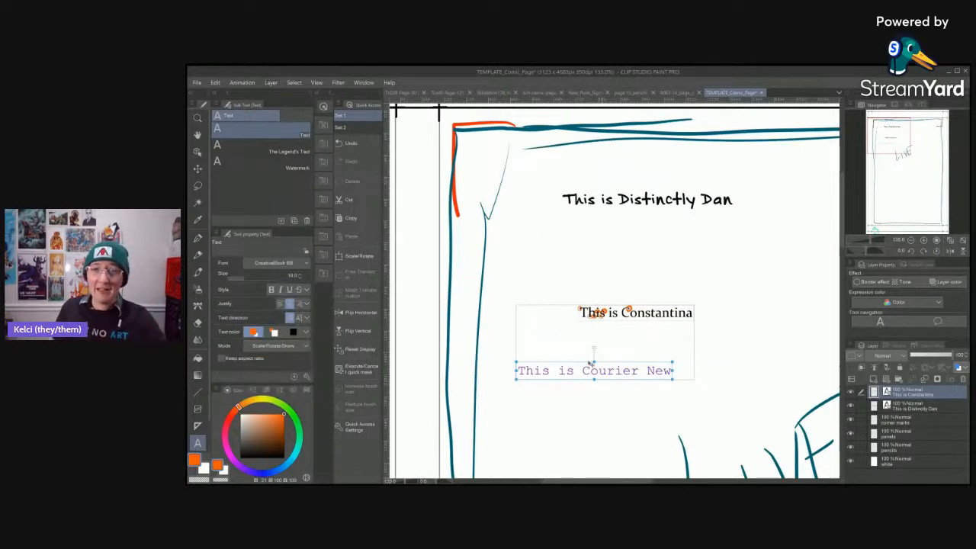
# - Add the orange text "THIS IS CREATIVE BLOCK BB" to the lower right of the "This is Distinctly Dan" line
pyautogui.moveTo(692, 408); pyautogui.dragTo(644, 387)
pyautogui.moveTo(730, 272); pyautogui.dragTo(636, 285)
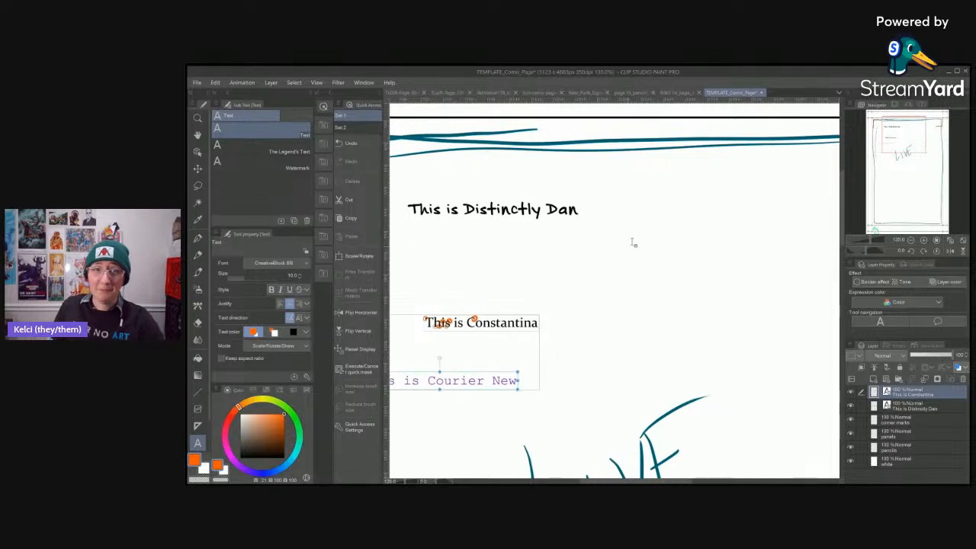
pyautogui.click(624, 258)
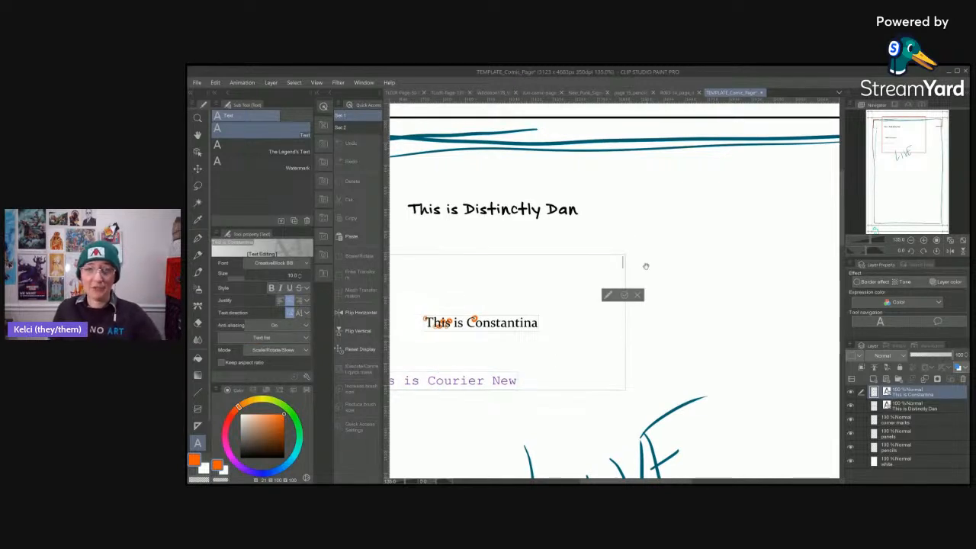
pyautogui.write('THIS')
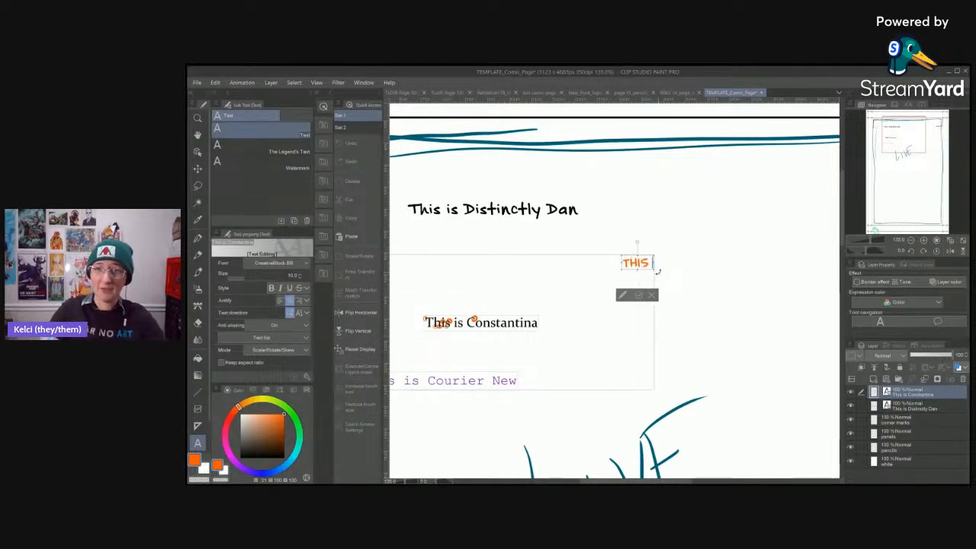
pyautogui.write(' IS CREATIVE B')
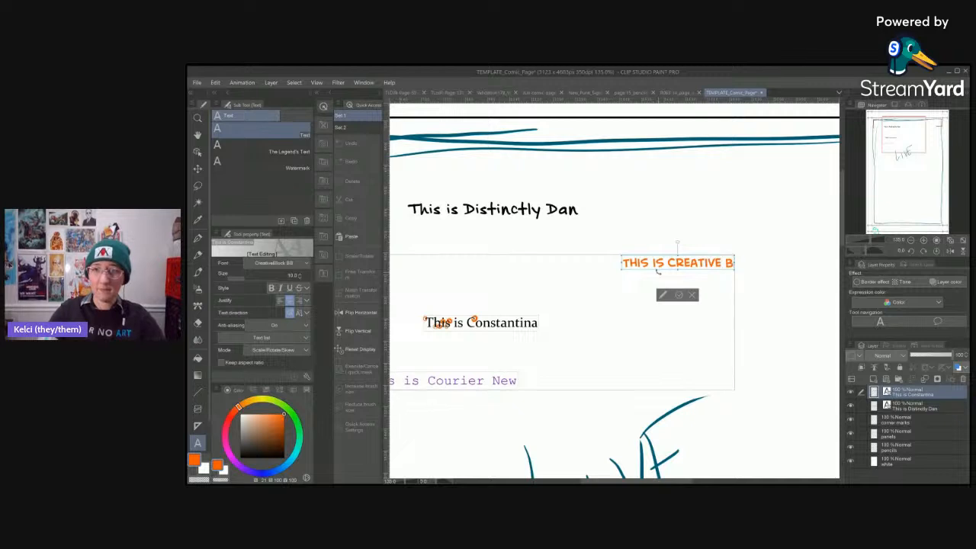
pyautogui.write('LOCK BB')
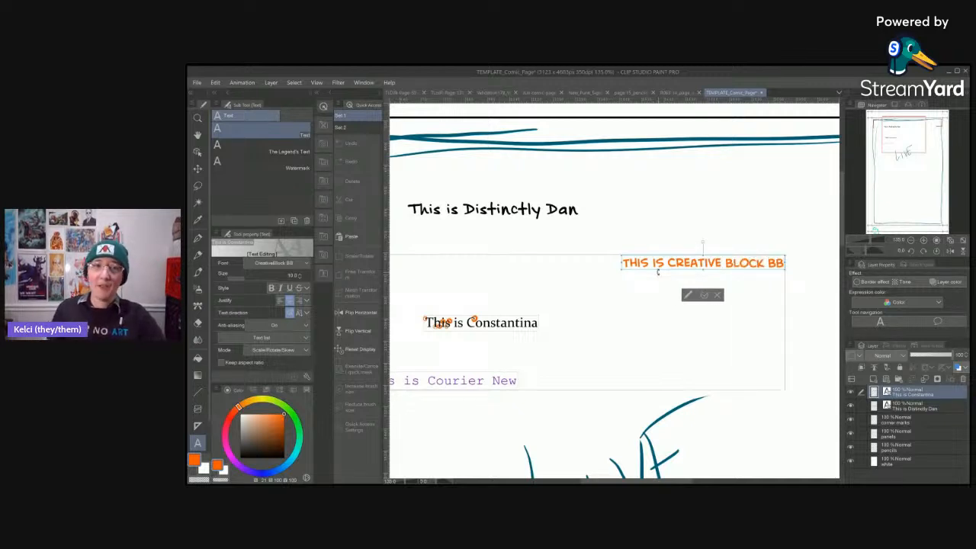
# - Remove the space between "CREATIVE" and "BLOCK" in the orange line and commit the text
pyautogui.click(724, 296)
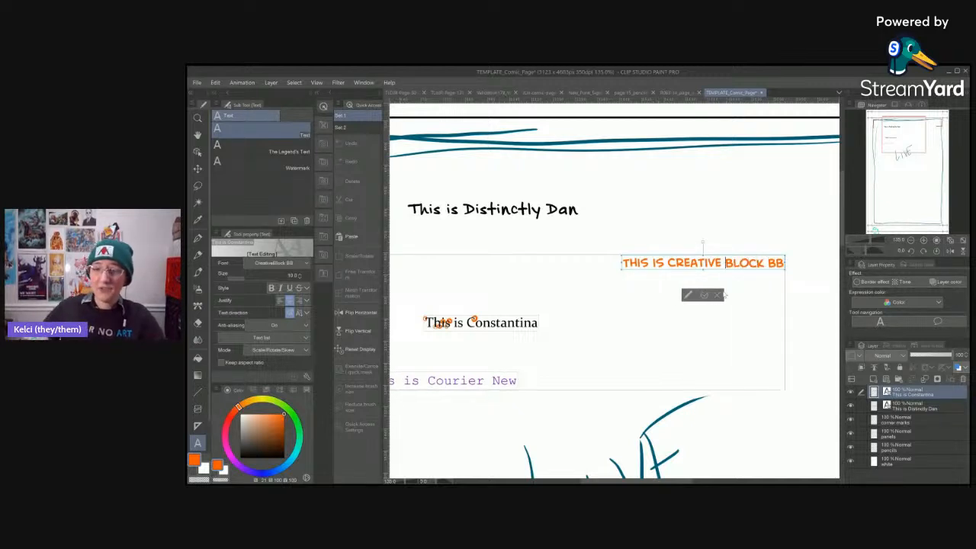
pyautogui.press('BackSpace')
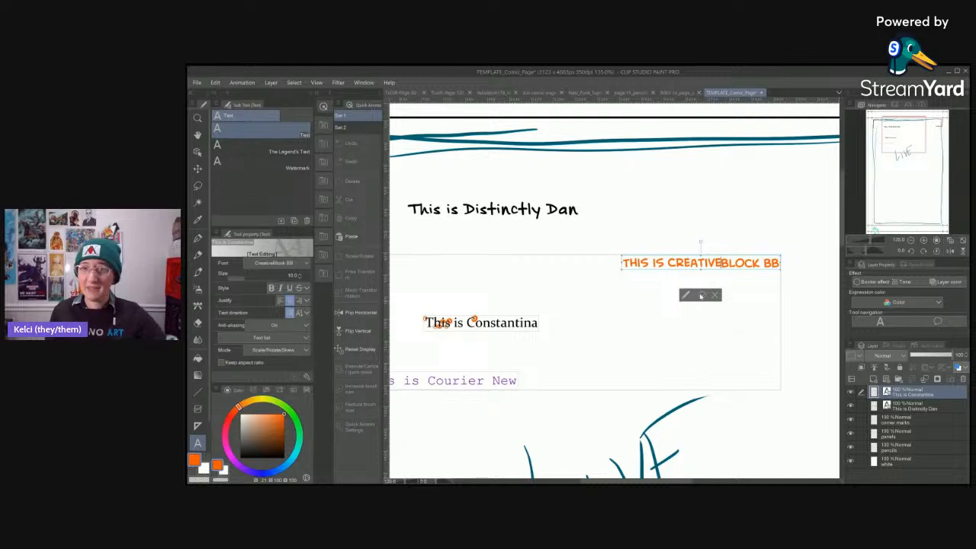
pyautogui.click(700, 295)
pyautogui.scroll(4, 695, 289)
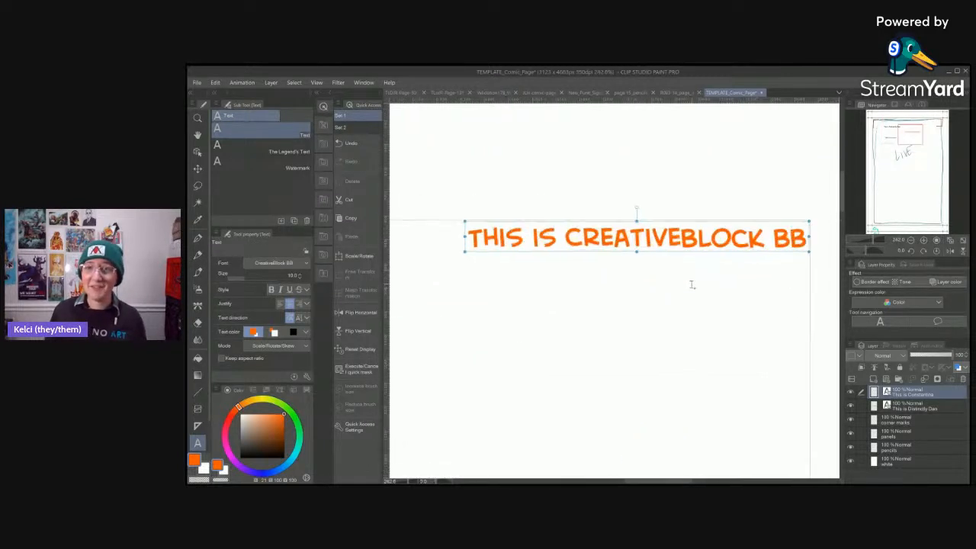
# - Move the "THIS IS CREATIVEBLOCK BB" line directly below the "This is Courier New" line
pyautogui.press('k')
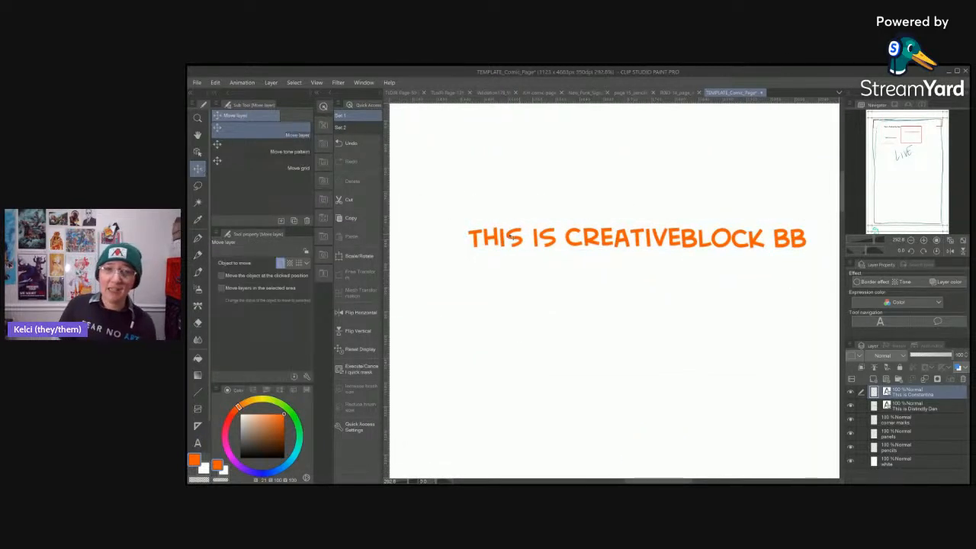
pyautogui.scroll(-3, 598, 262)
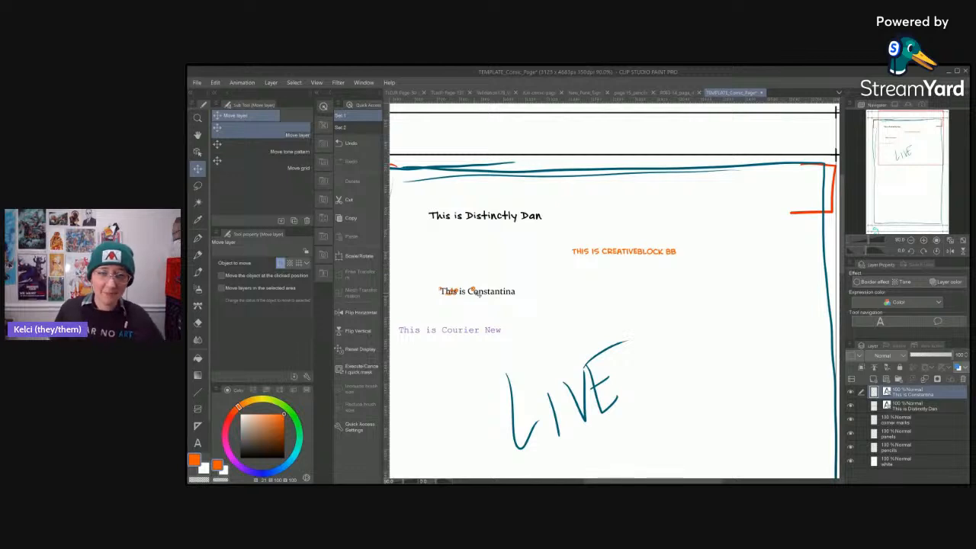
pyautogui.moveTo(627, 301); pyautogui.dragTo(689, 300)
pyautogui.press('t')
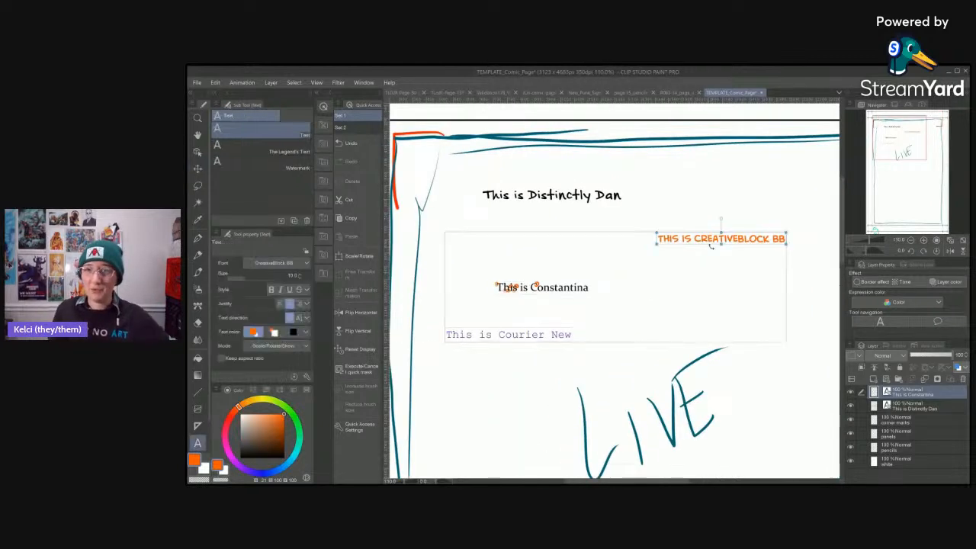
pyautogui.moveTo(708, 246); pyautogui.dragTo(524, 354)
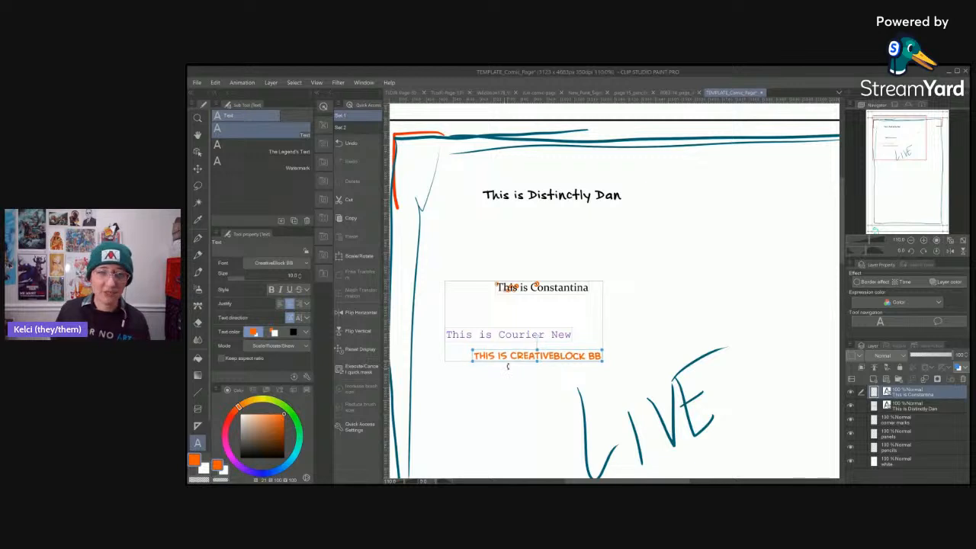
# - Examine the CreativeBlock BB sample against the Courier New, Constantina and Distinctly Dan lines
pyautogui.scroll(1, 474, 374)
pyautogui.scroll(3, 473, 374)
pyautogui.scroll(-1, 475, 370)
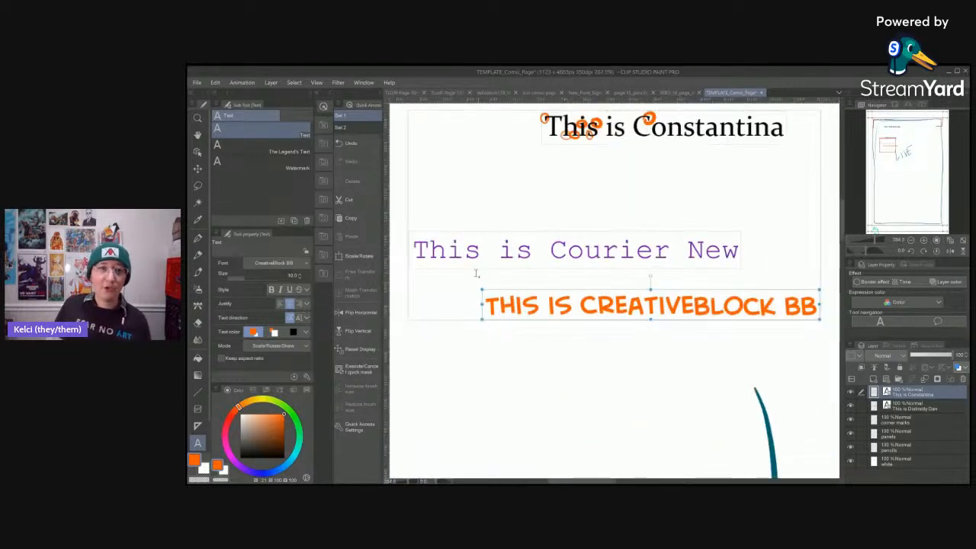
pyautogui.press('p')
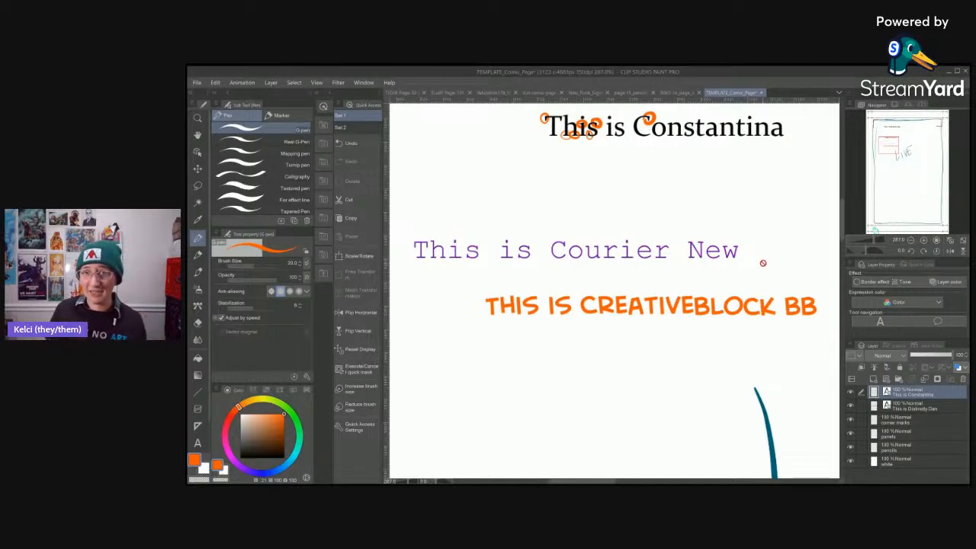
pyautogui.scroll(-2, 756, 275)
pyautogui.moveTo(767, 328); pyautogui.dragTo(681, 384)
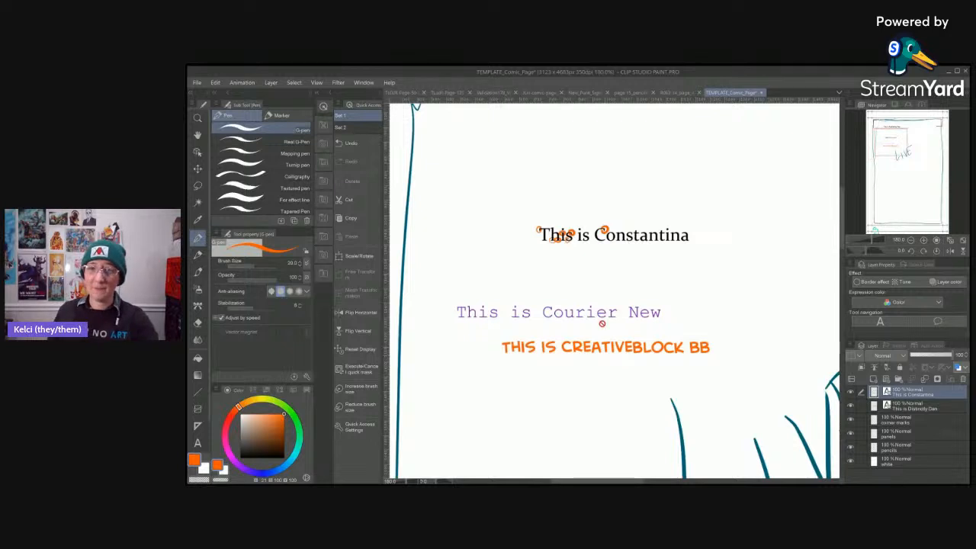
pyautogui.moveTo(689, 316); pyautogui.dragTo(675, 291)
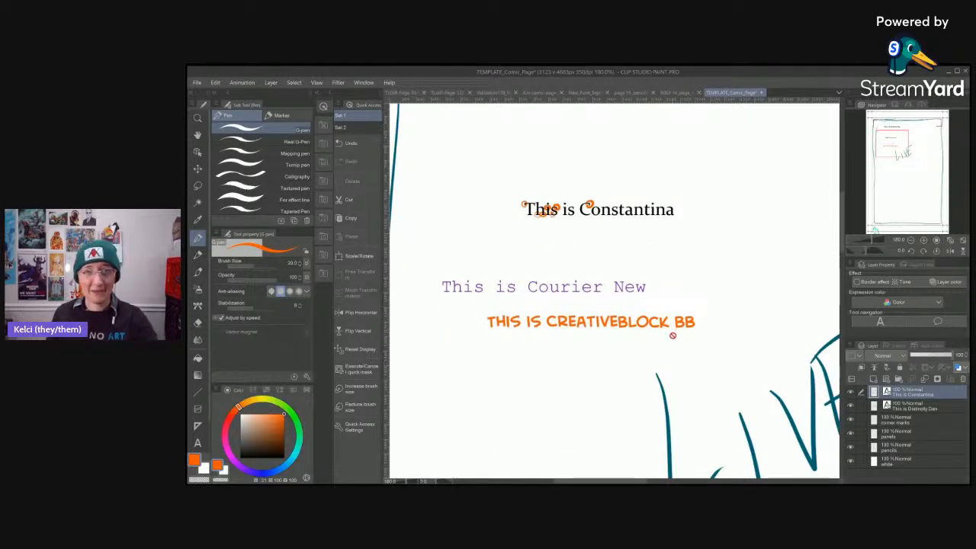
pyautogui.moveTo(663, 272); pyautogui.dragTo(676, 365)
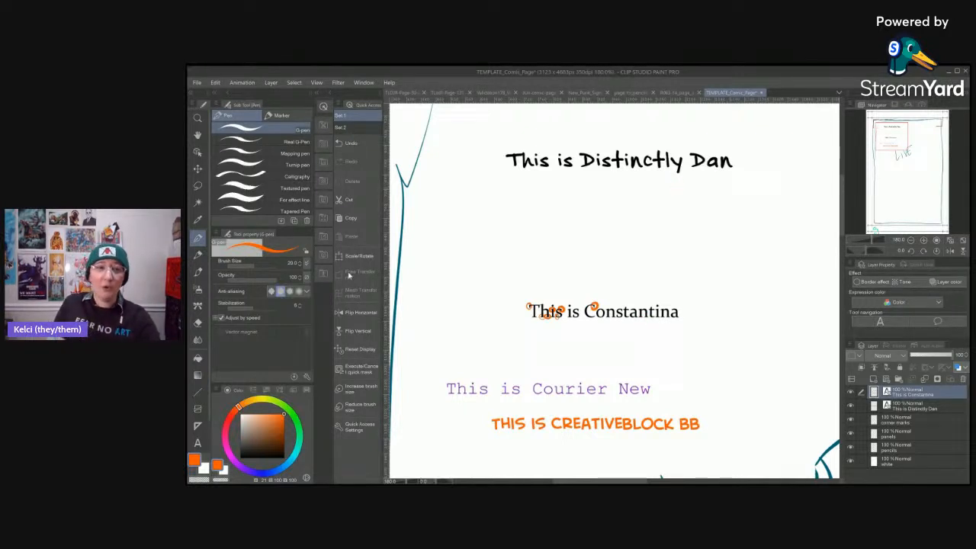
# - Set the font for new text to the handwritten font The Hand of Tes
pyautogui.press('t')
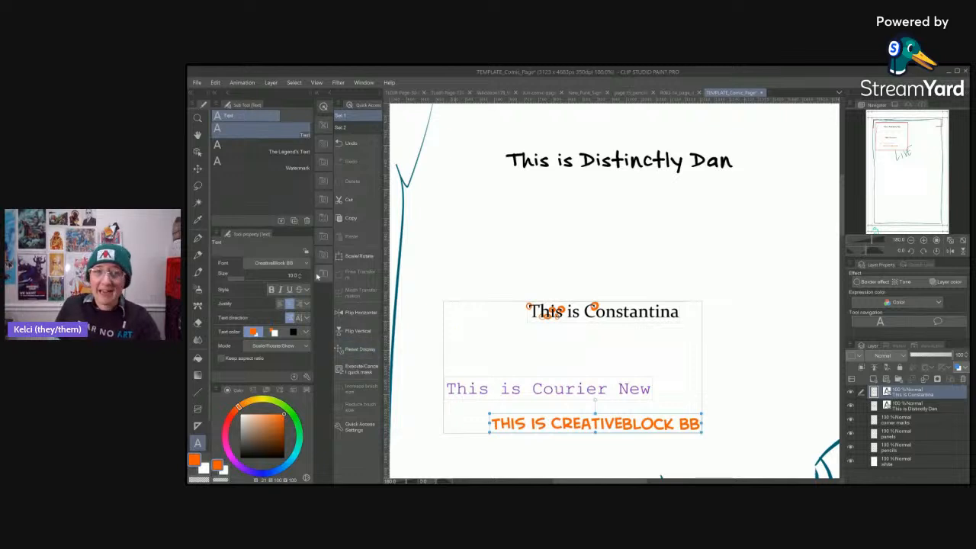
pyautogui.click(305, 264)
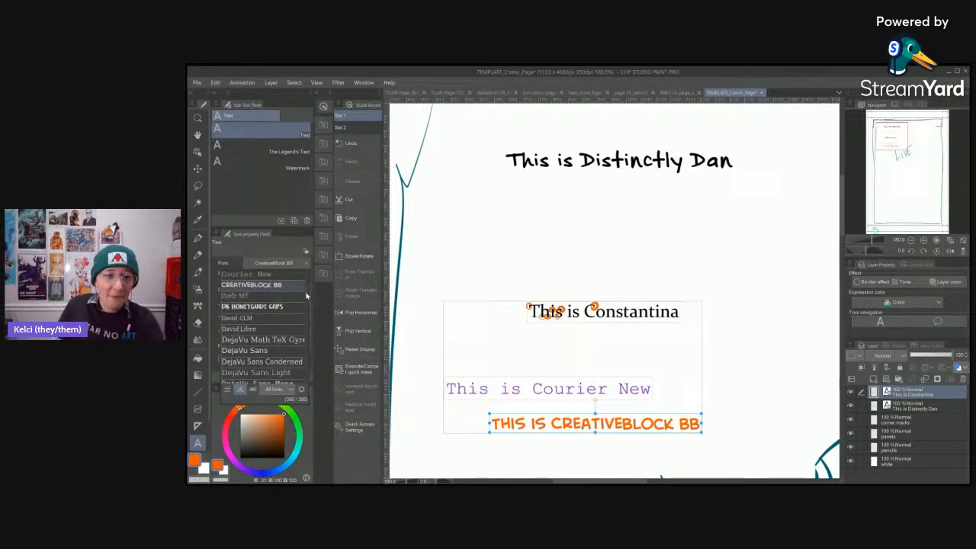
pyautogui.scroll(-5, 307, 304)
pyautogui.scroll(-10, 308, 306)
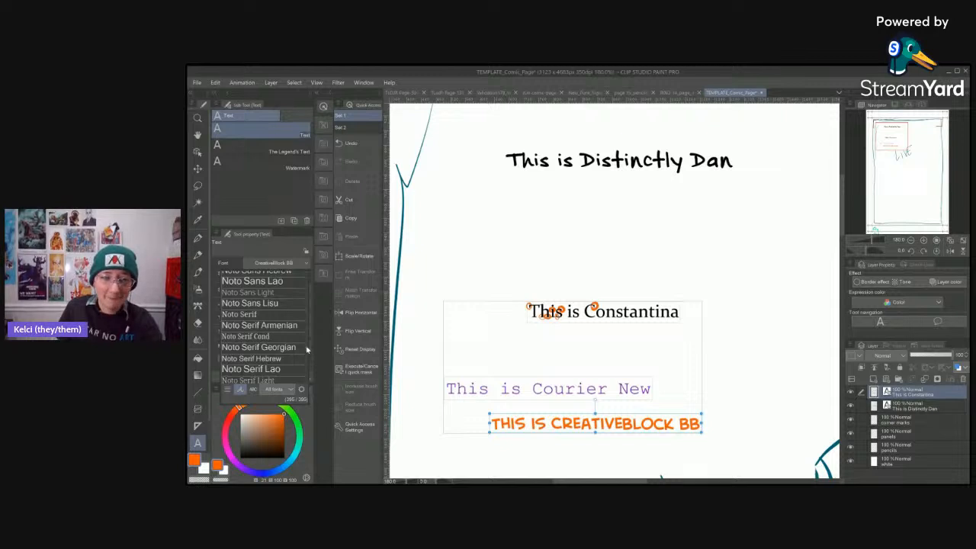
pyautogui.scroll(-10, 307, 351)
pyautogui.scroll(-8, 308, 372)
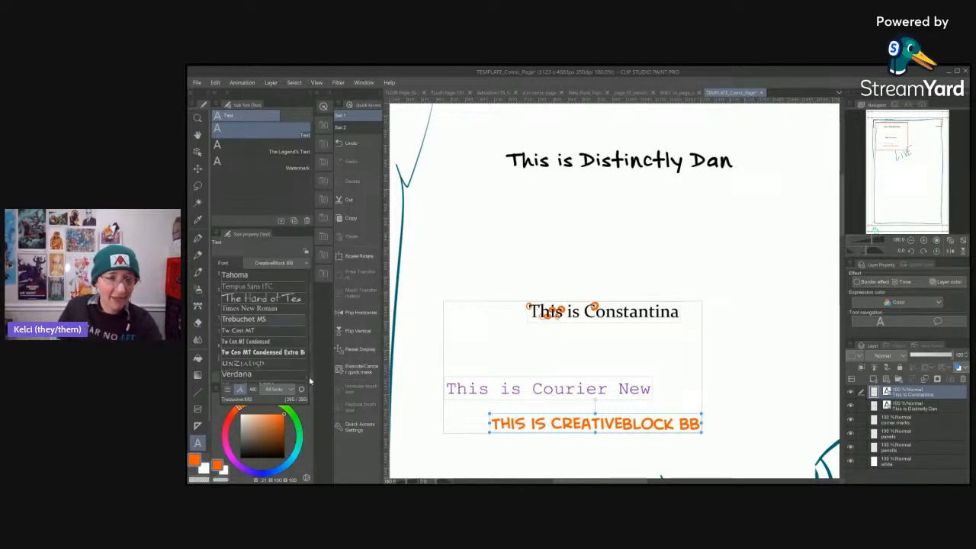
# - Add the orange text "This is The Hand of Tes" between the Distinctly Dan and Constantina lines
pyautogui.click(490, 224)
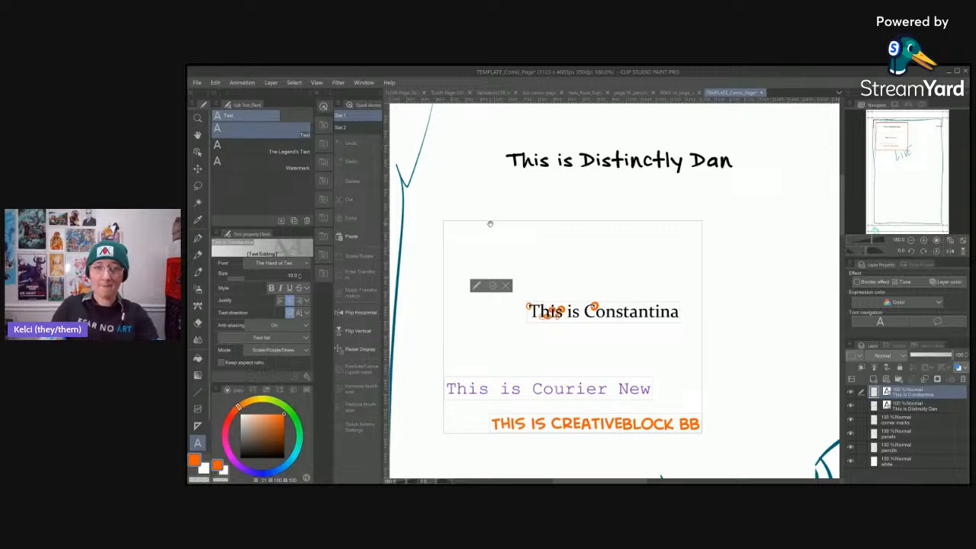
pyautogui.write('This is The H')
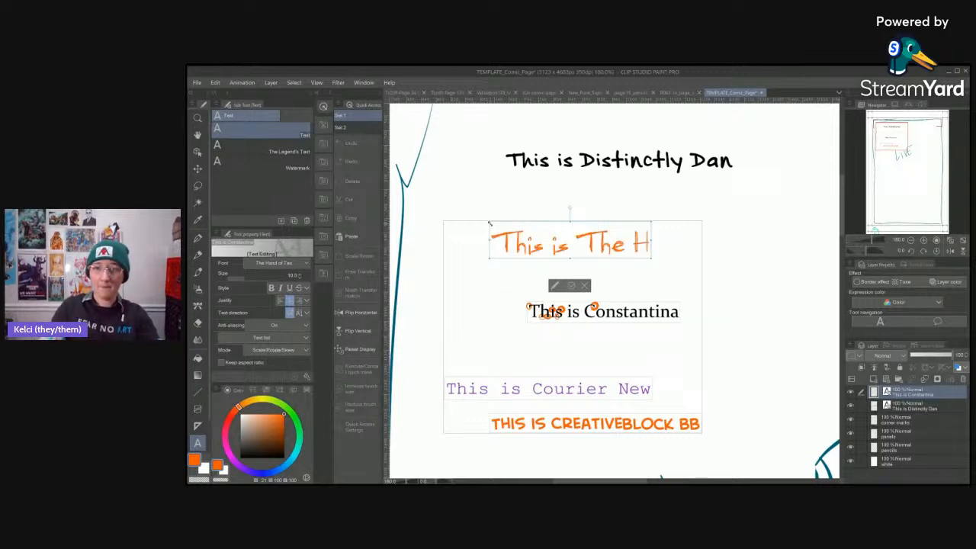
pyautogui.write('and of Tes')
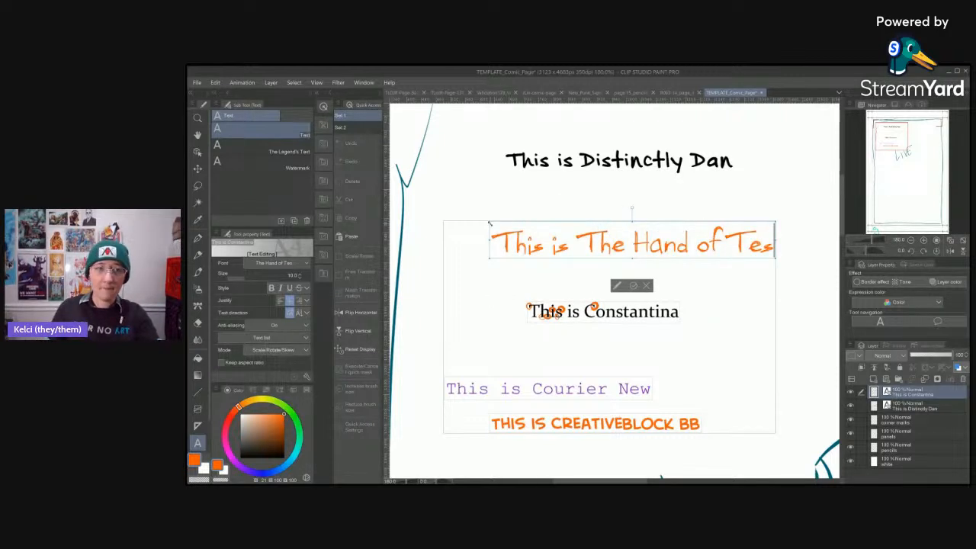
pyautogui.click(633, 285)
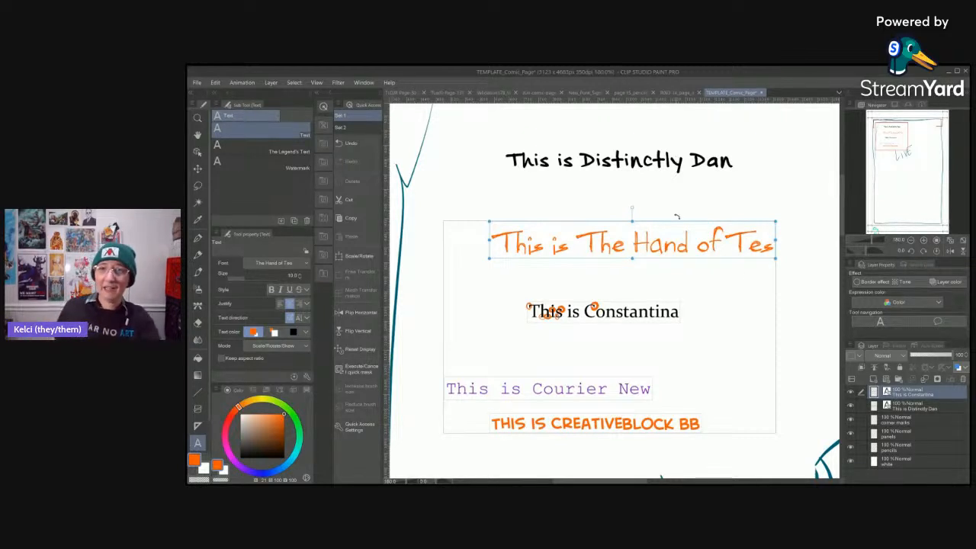
# - Delete the space before "Dan" in the "This is Distinctly Dan" line and commit the text
pyautogui.click(691, 163)
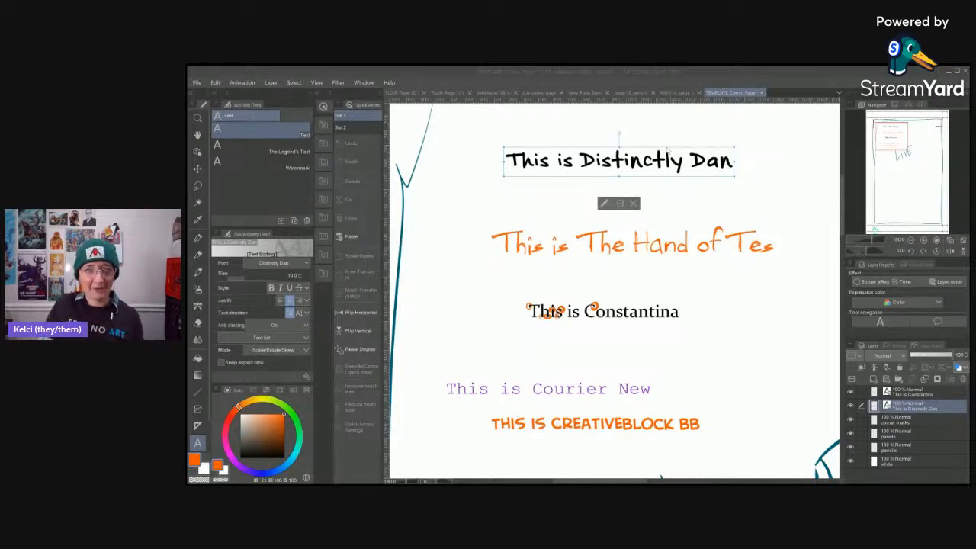
pyautogui.scroll(-3, 736, 287)
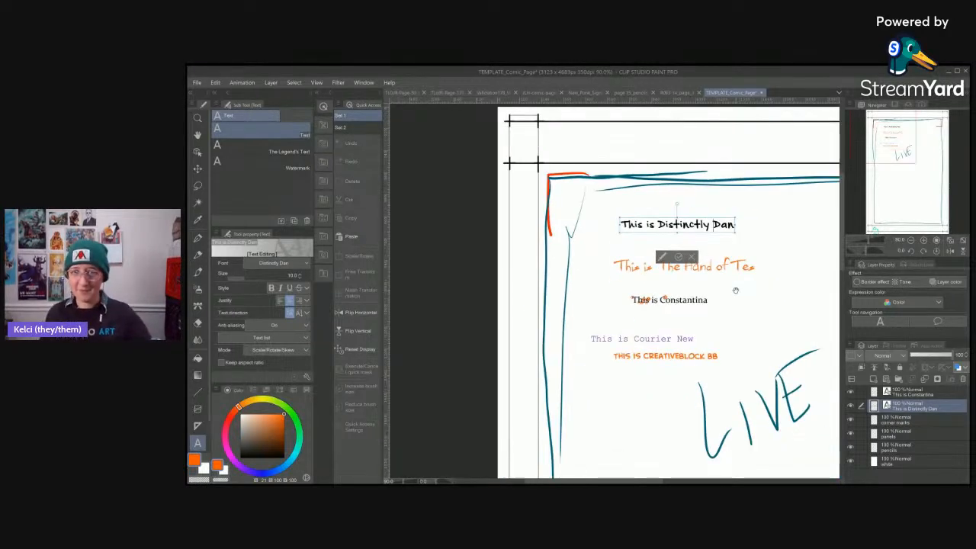
pyautogui.scroll(-2, 784, 312)
pyautogui.moveTo(712, 334); pyautogui.dragTo(630, 284)
pyautogui.press('BackSpace')
pyautogui.press('BackSpace')
pyautogui.press('BackSpace')
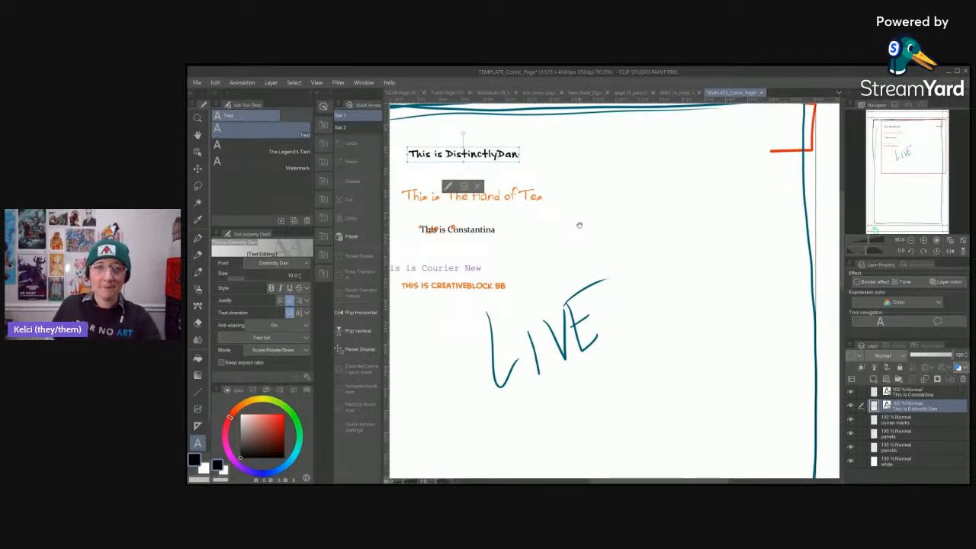
pyautogui.click(466, 187)
# - Add the two-line orange text "This is an example / of text in a balloon." in the blank area below the "LIVE" lettering
pyautogui.moveTo(695, 379)
pyautogui.mouseDown()
pyautogui.moveTo(721, 259)
pyautogui.moveTo(742, 233)
pyautogui.mouseUp()
pyautogui.moveTo(467, 304)
pyautogui.mouseDown()
pyautogui.moveTo(555, 261)
pyautogui.moveTo(536, 259)
pyautogui.mouseUp()
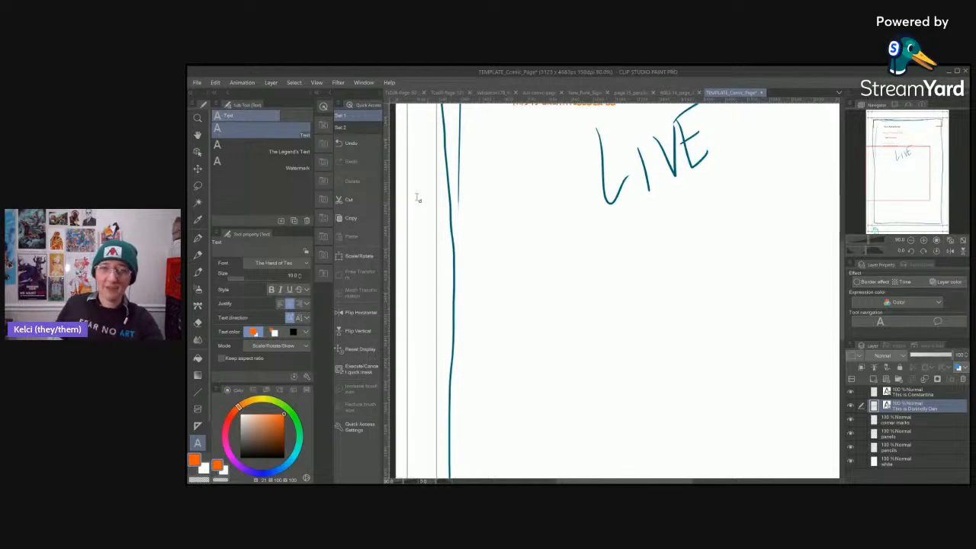
pyautogui.click(523, 262)
pyautogui.write('Th')
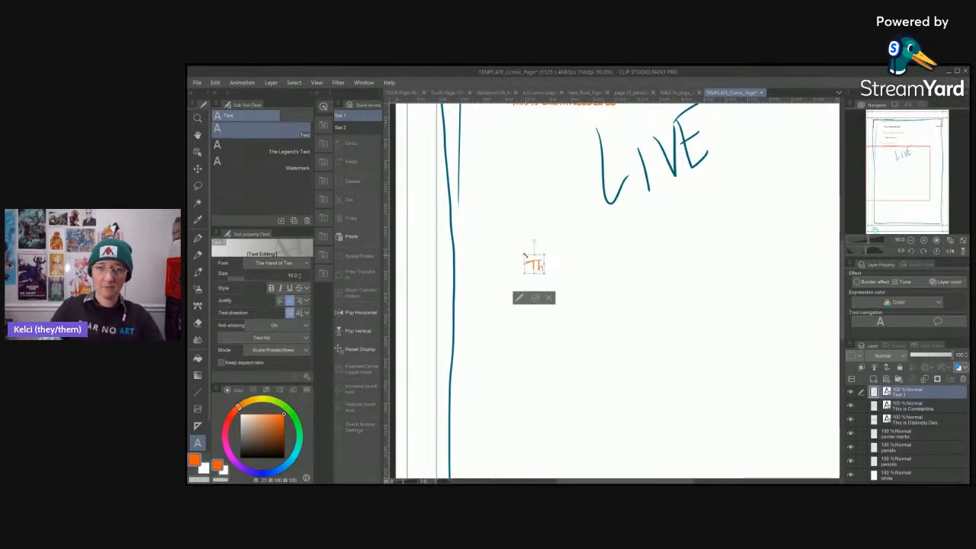
pyautogui.write('is is an example')
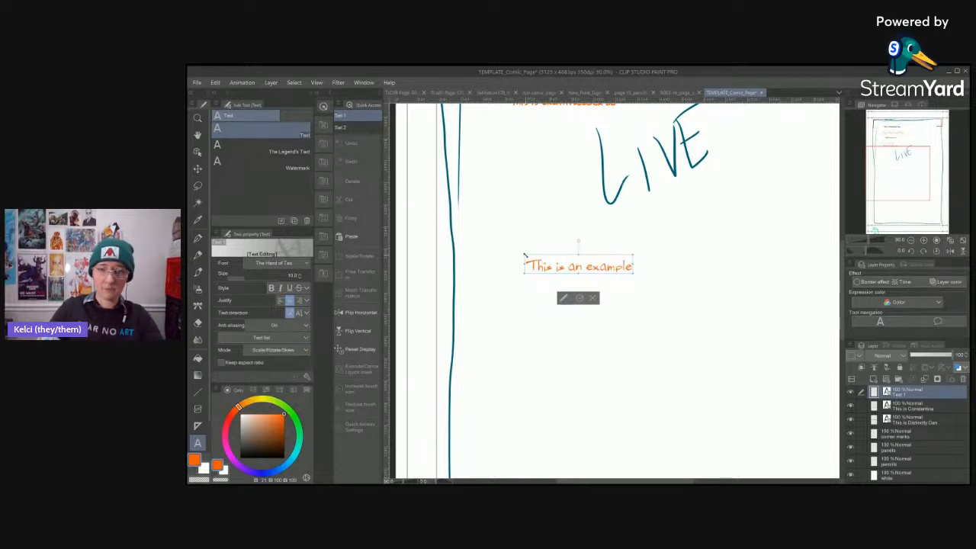
pyautogui.press('Return')
pyautogui.write('of text in a balloon.')
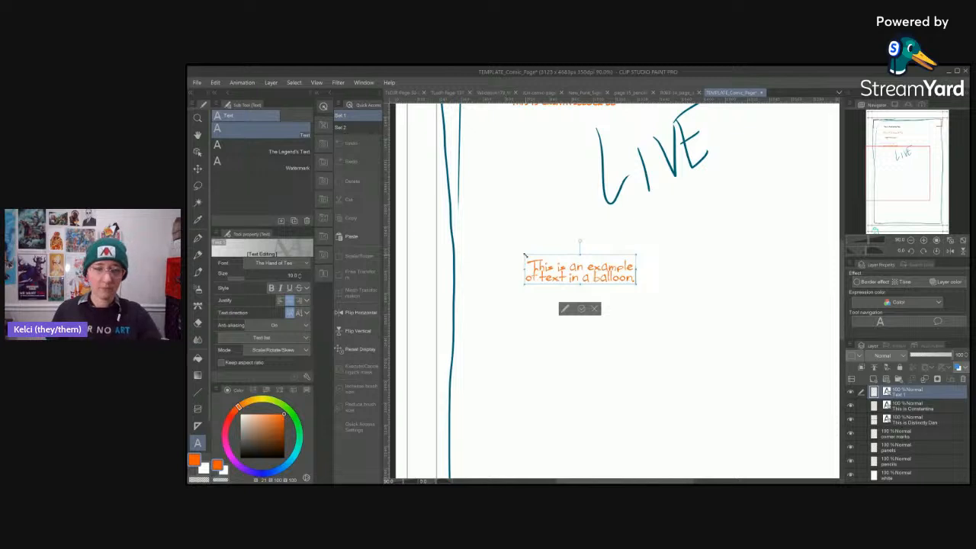
# - Set the font of the two-line balloon example text to CreativeBlock BB
pyautogui.click(298, 263)
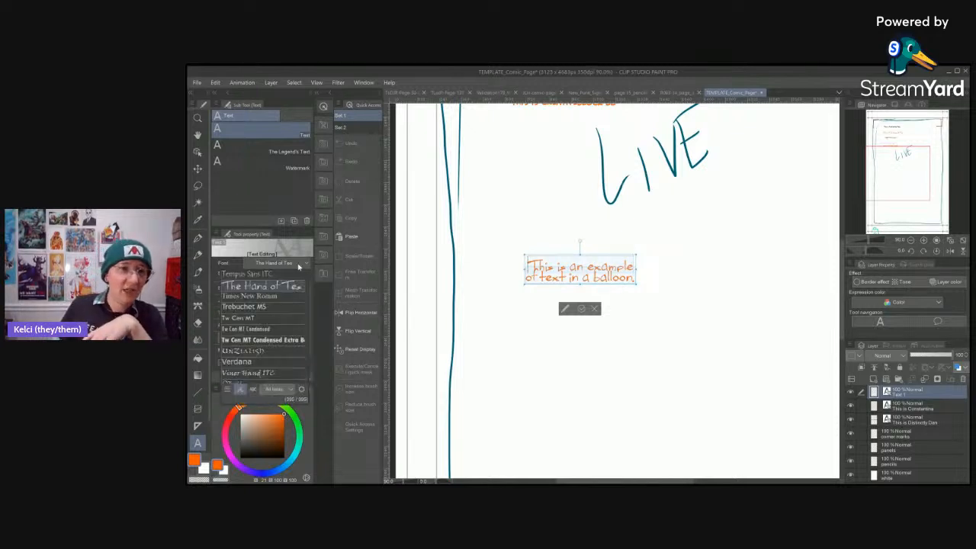
pyautogui.scroll(1, 299, 274)
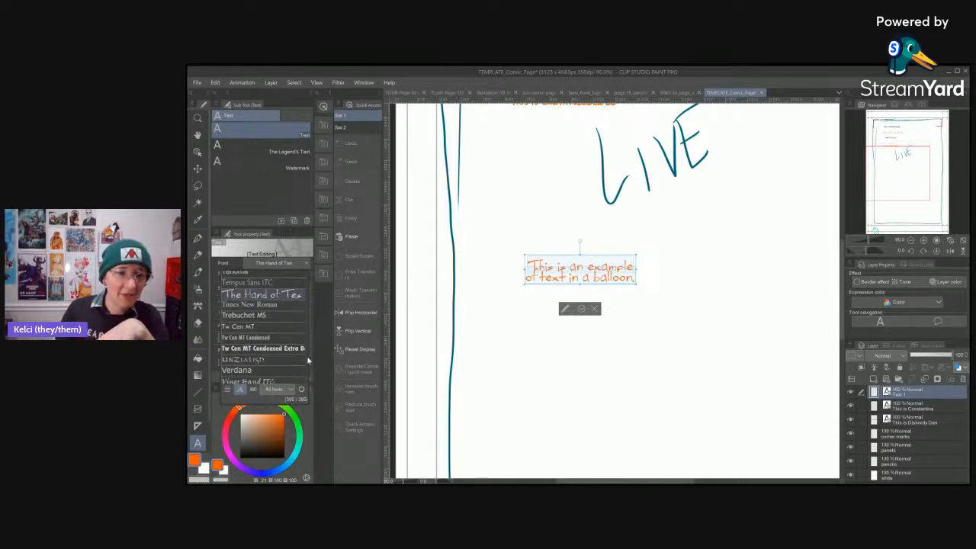
pyautogui.scroll(20, 305, 351)
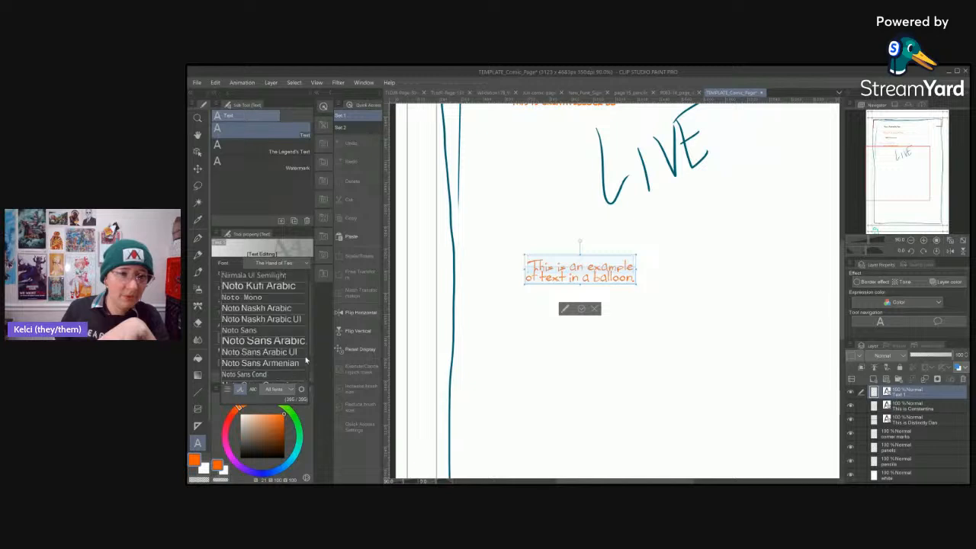
pyautogui.scroll(10, 302, 334)
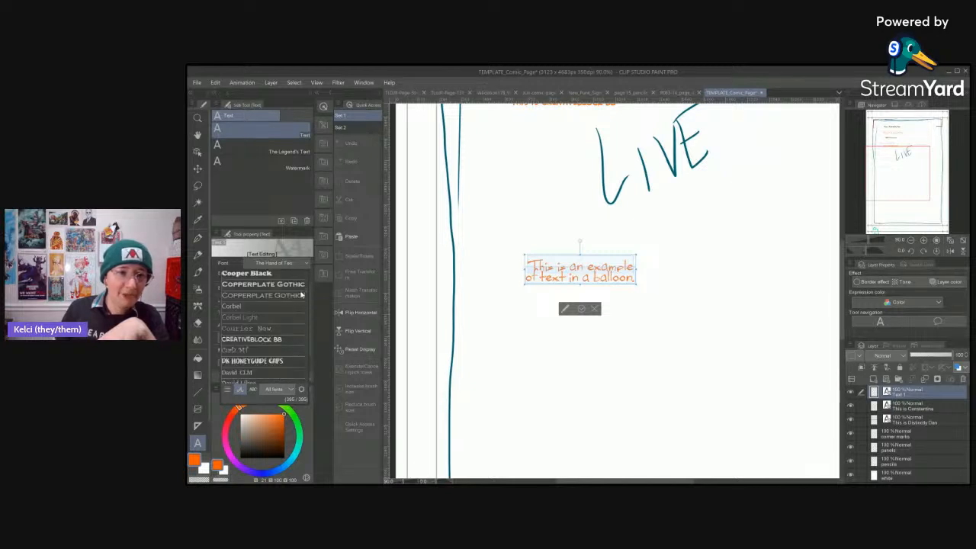
pyautogui.click(297, 316)
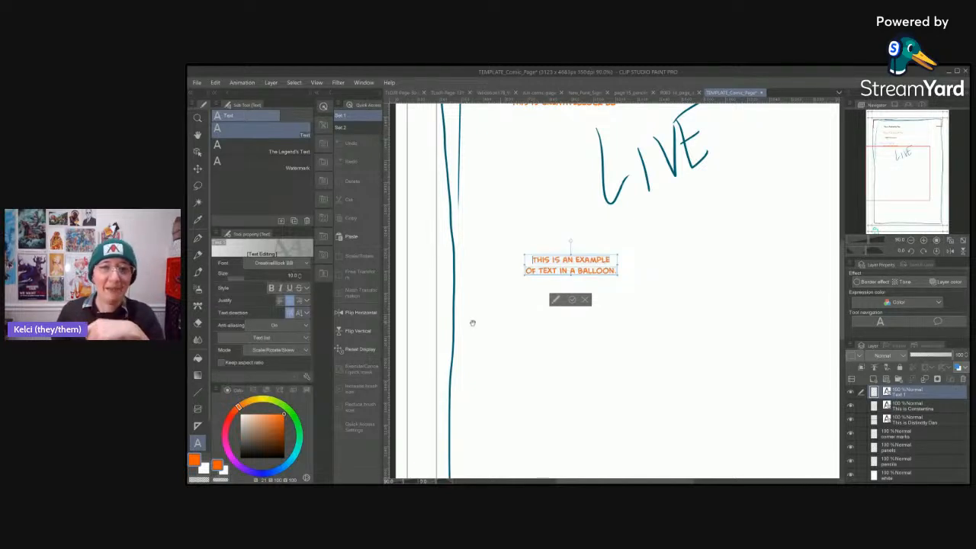
# - Color the example text black, set its size to 12, and commit the text
pyautogui.click(284, 457)
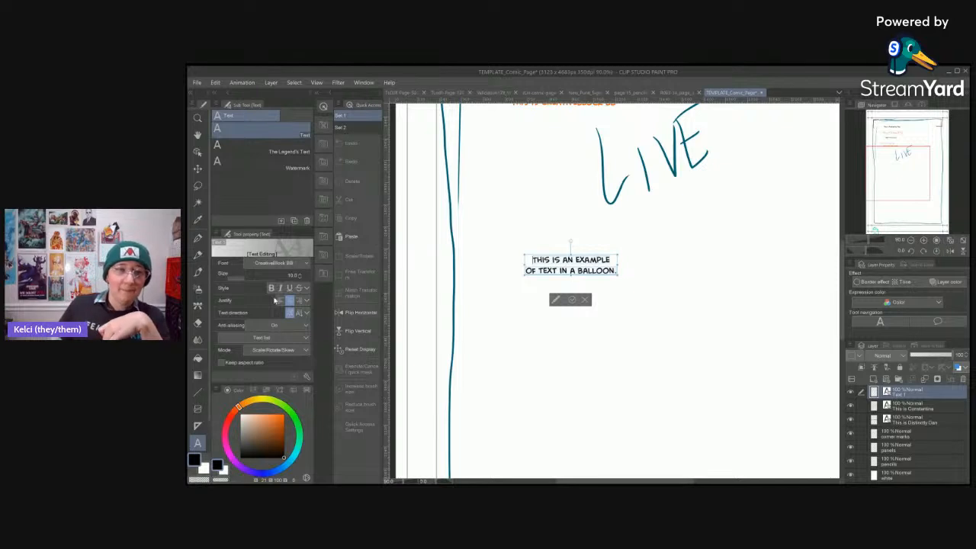
pyautogui.click(291, 276)
pyautogui.write('12')
pyautogui.press('Return')
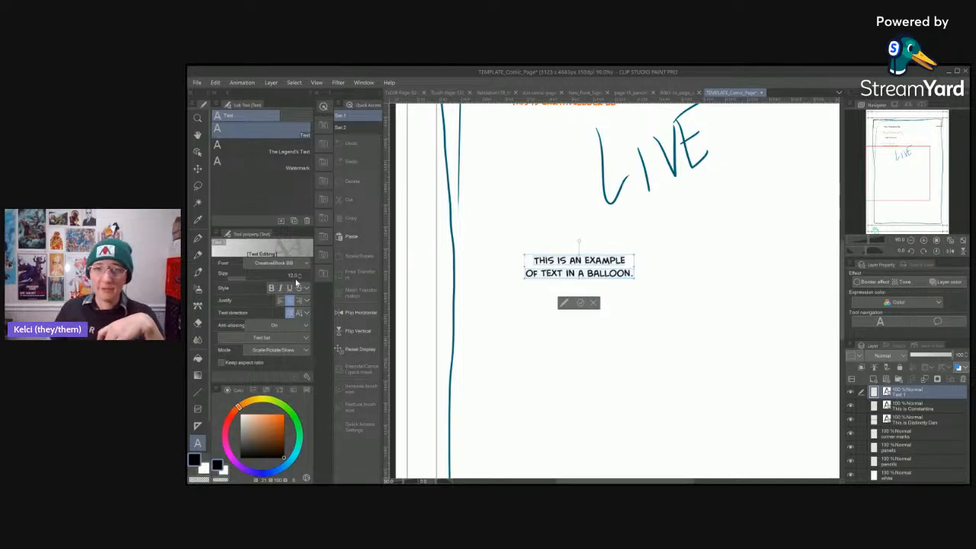
pyautogui.click(580, 304)
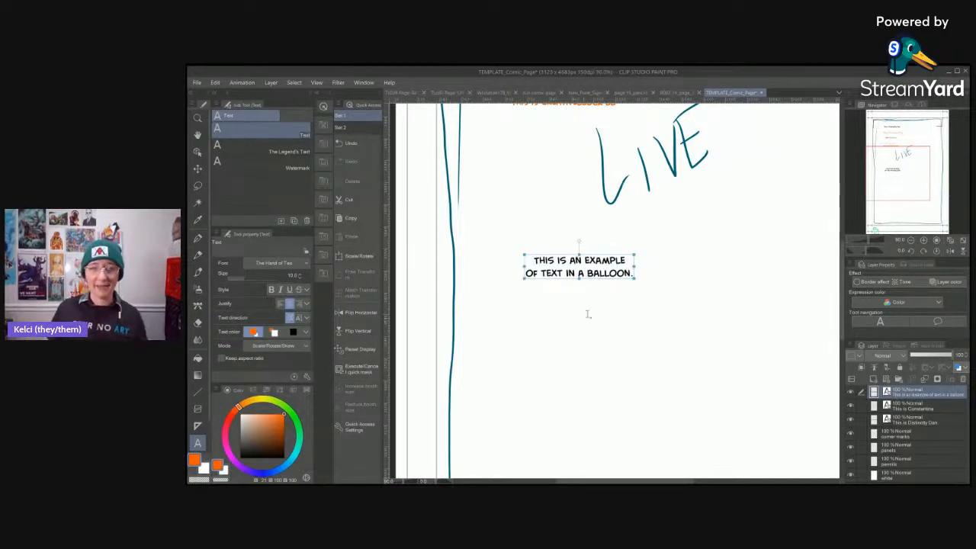
# - Try a roomy rounded balloon with an orange outline around the example text, and switch the drawing color to black
pyautogui.scroll(2, 587, 313)
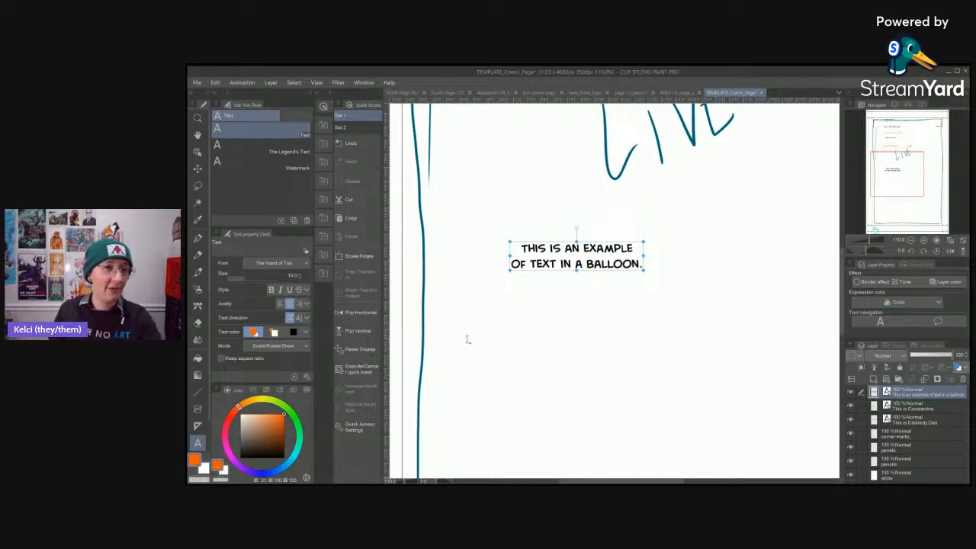
pyautogui.press('t')
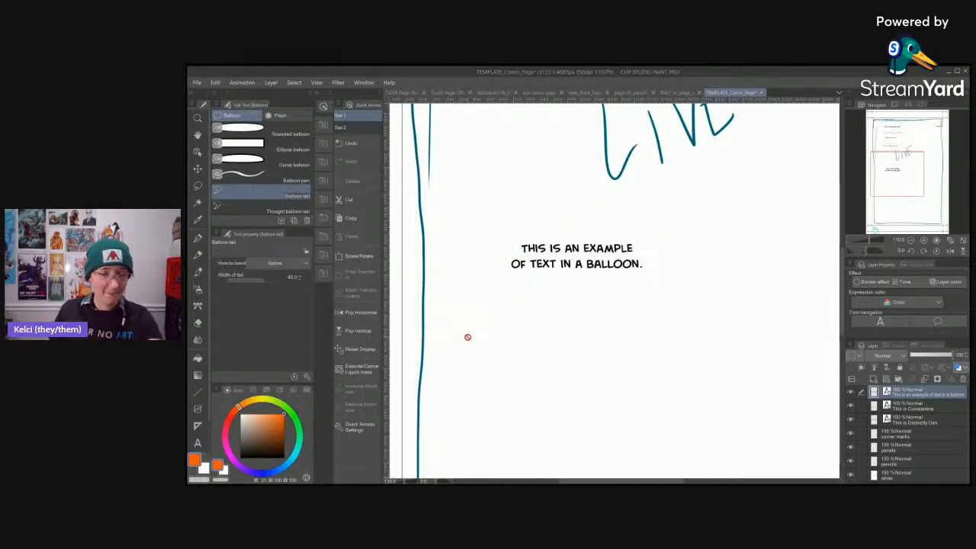
pyautogui.press('t')
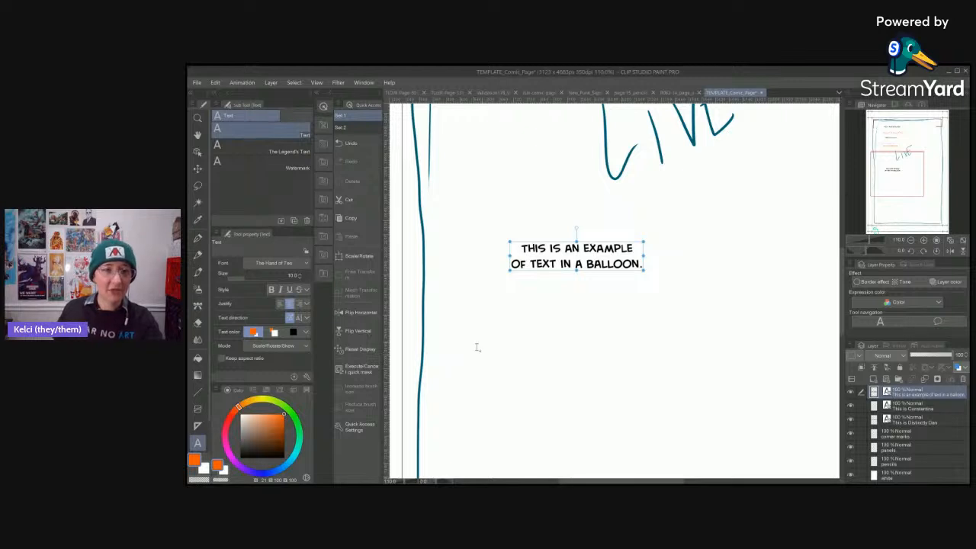
pyautogui.press('t')
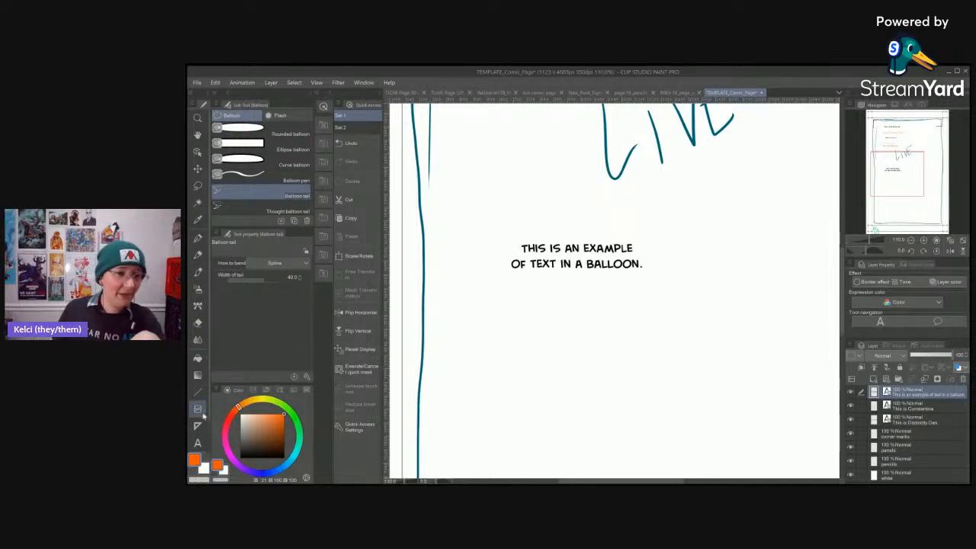
pyautogui.scroll(-2, 204, 448)
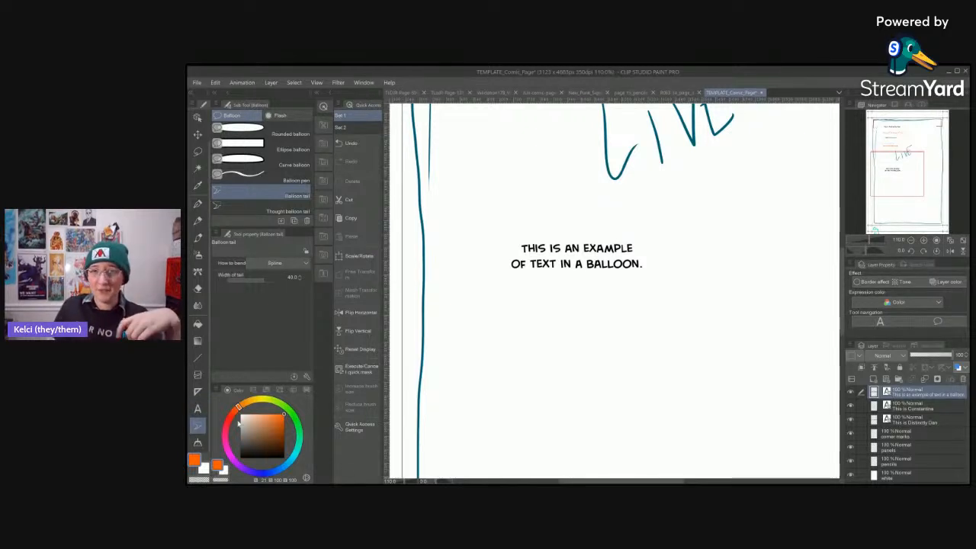
pyautogui.click(267, 160)
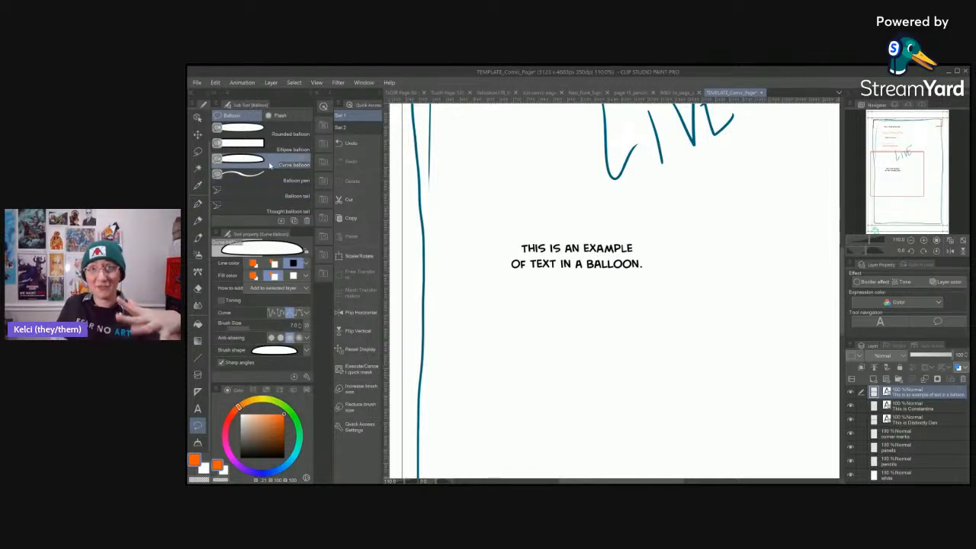
pyautogui.click(267, 130)
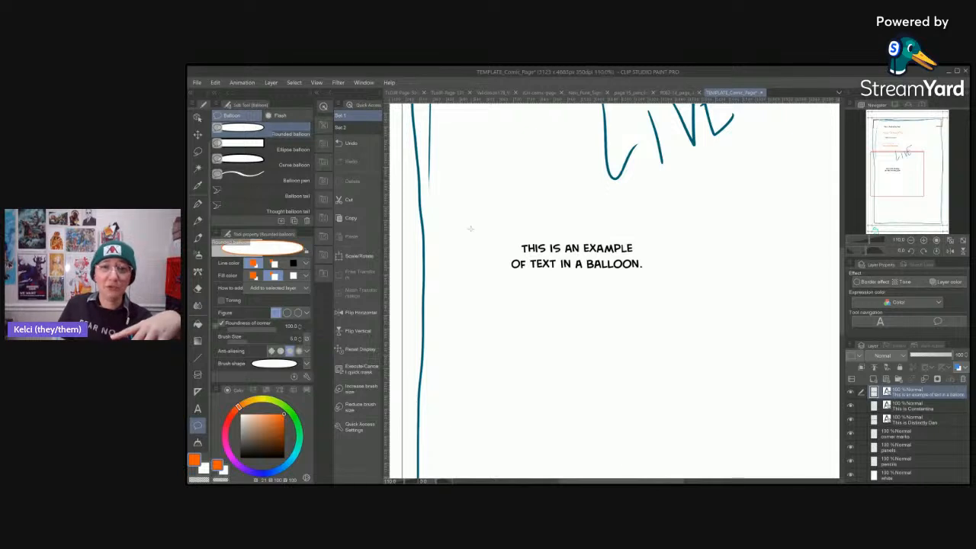
pyautogui.moveTo(470, 212); pyautogui.dragTo(679, 302)
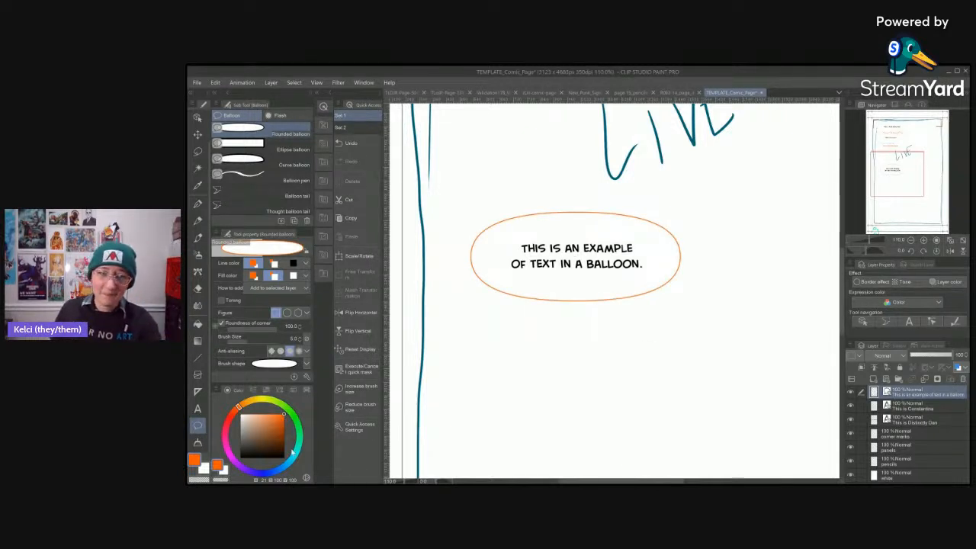
pyautogui.click(283, 456)
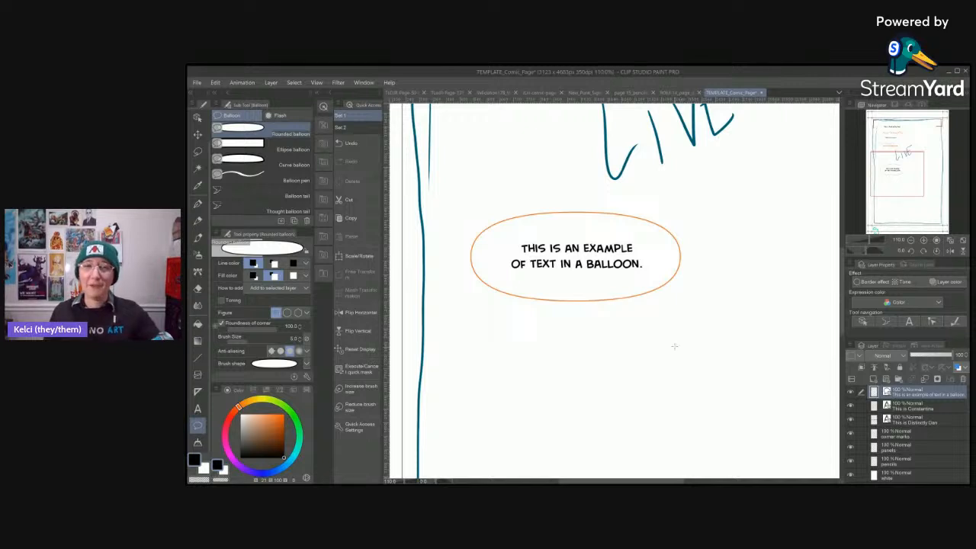
pyautogui.hotkey('ctrl', 'z')
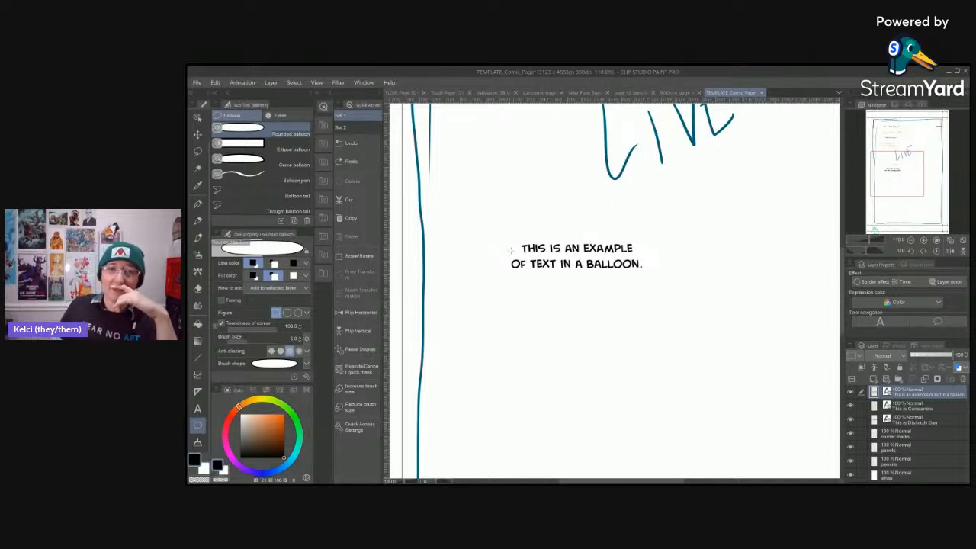
# - Try close-fitting rounded balloons and a rectangular balloon with black outlines around the example text
pyautogui.moveTo(503, 234); pyautogui.dragTo(655, 282)
pyautogui.hotkey('ctrl', 'z')
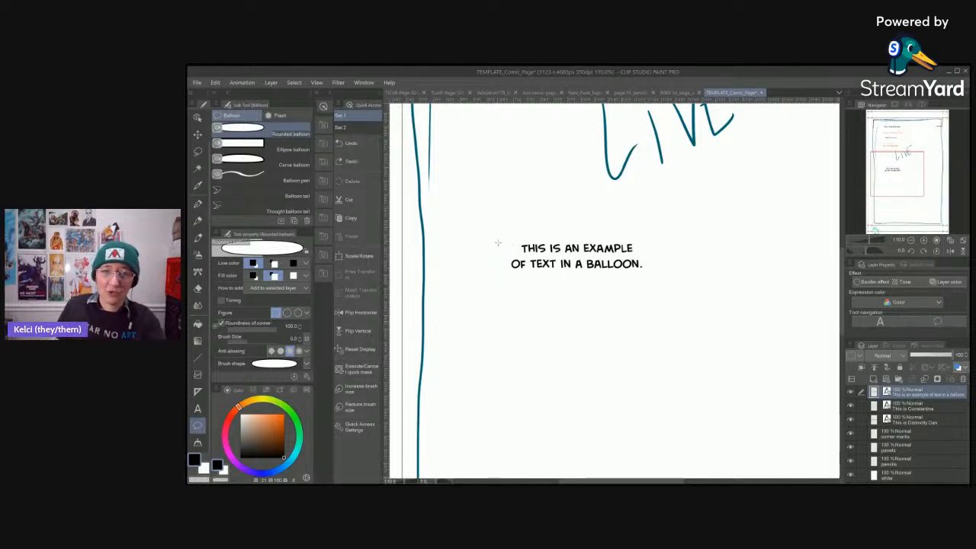
pyautogui.moveTo(495, 237); pyautogui.dragTo(660, 288)
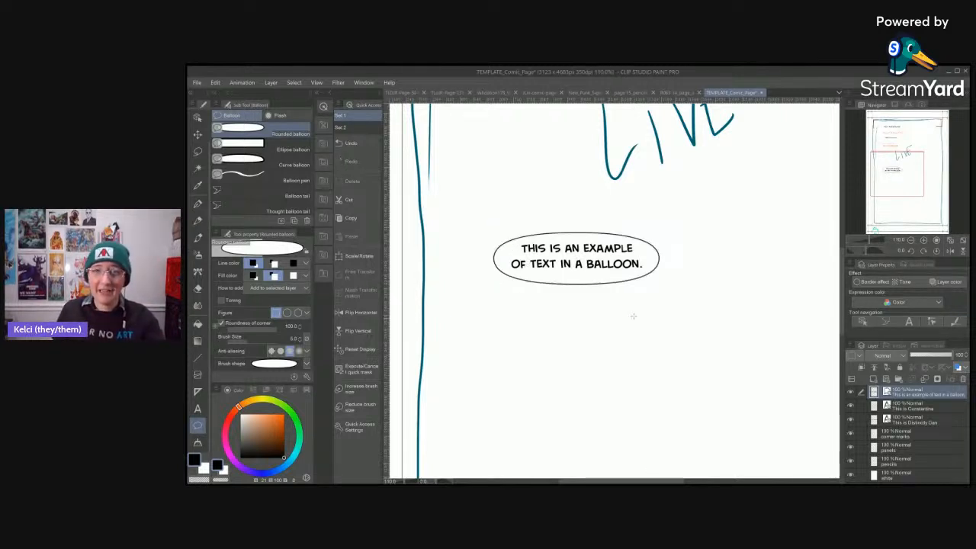
pyautogui.hotkey('ctrl', 'z')
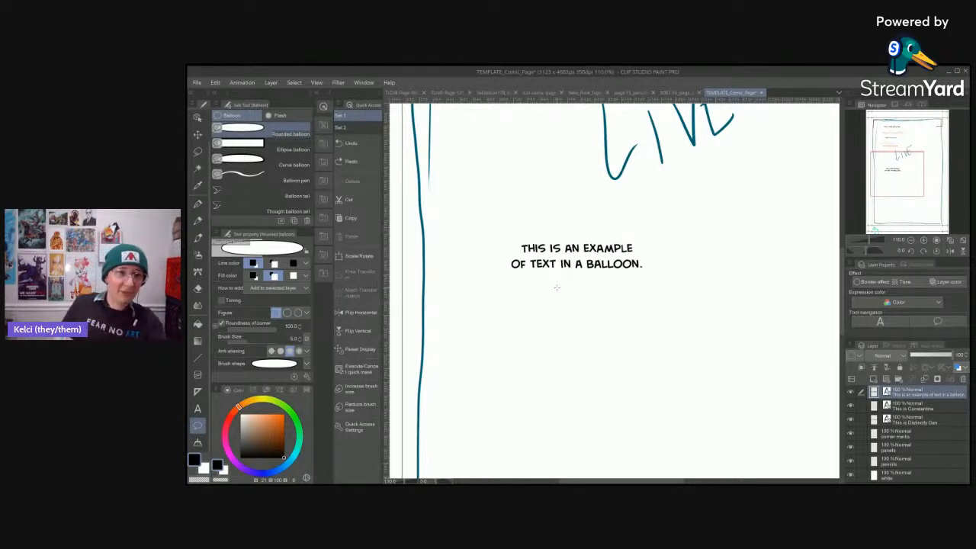
pyautogui.click(286, 149)
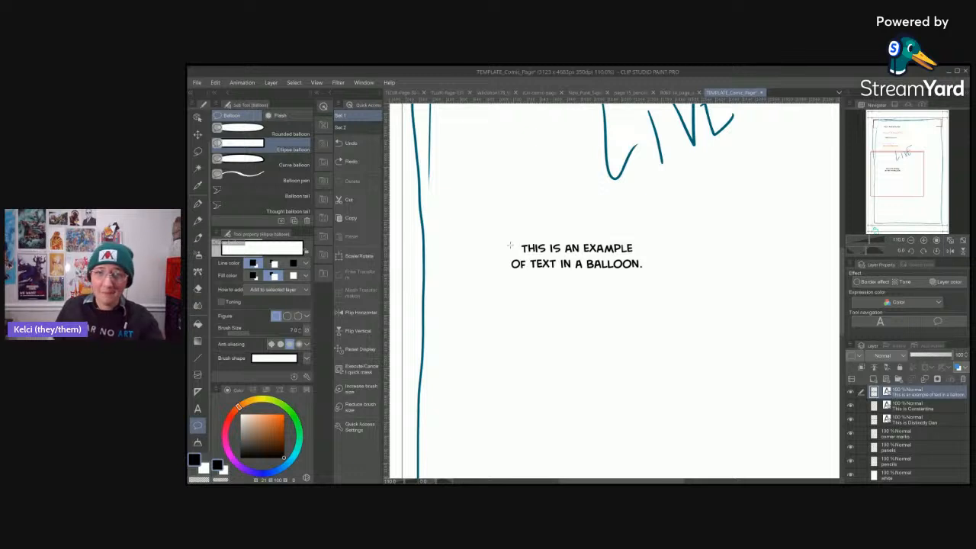
pyautogui.moveTo(498, 235); pyautogui.dragTo(658, 278)
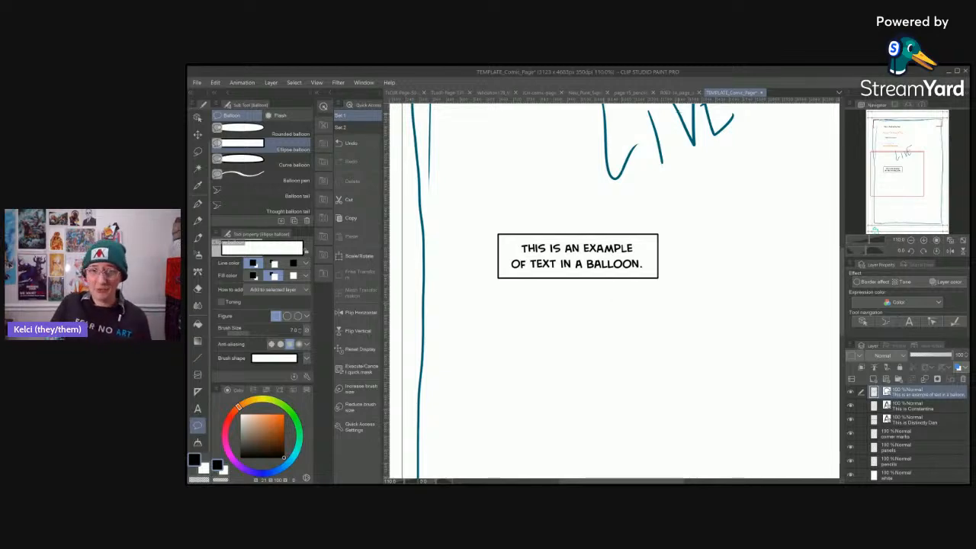
# - Examine the speech balloons' shapes and spacing on the R093-14_page_4_print comic page, and return to the comic page template
pyautogui.click(686, 92)
pyautogui.scroll(4, 652, 330)
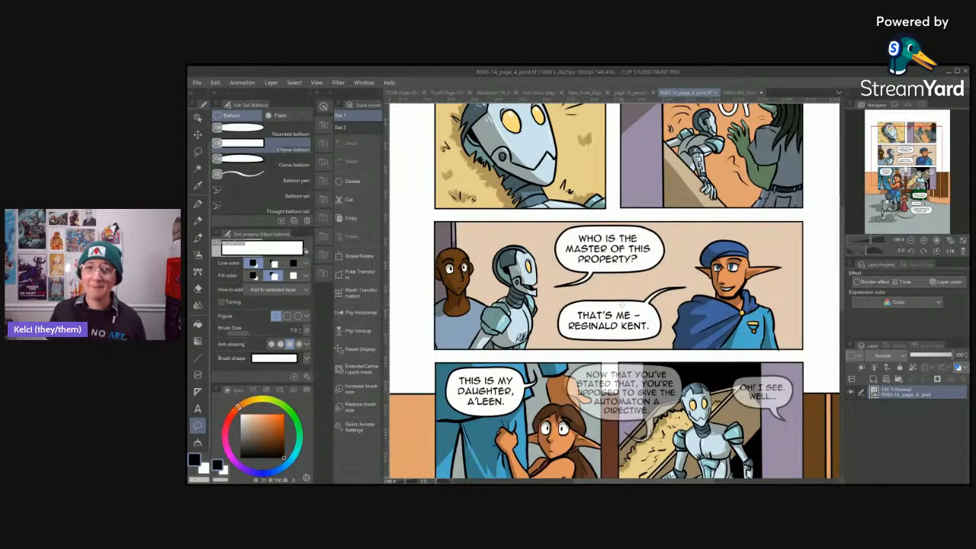
pyautogui.scroll(-4, 606, 322)
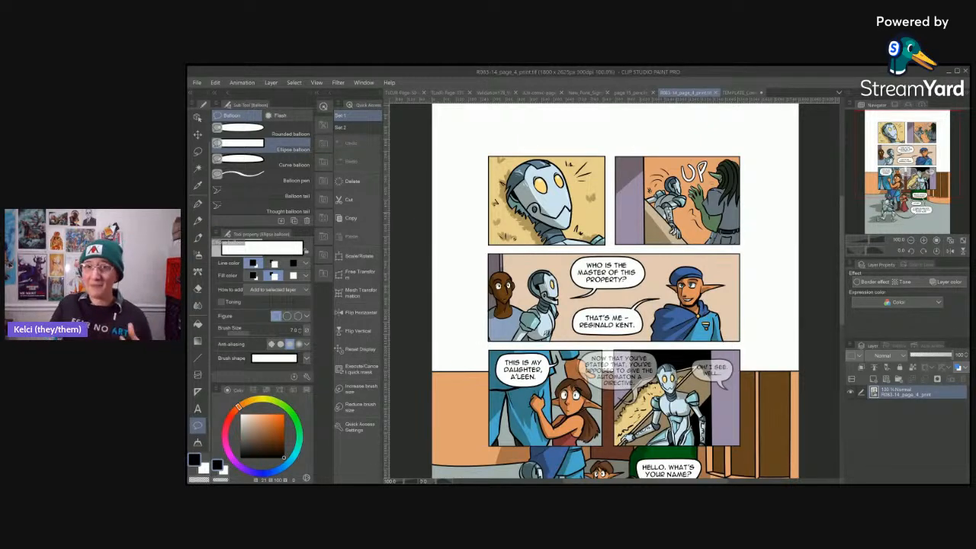
pyautogui.scroll(1, 613, 303)
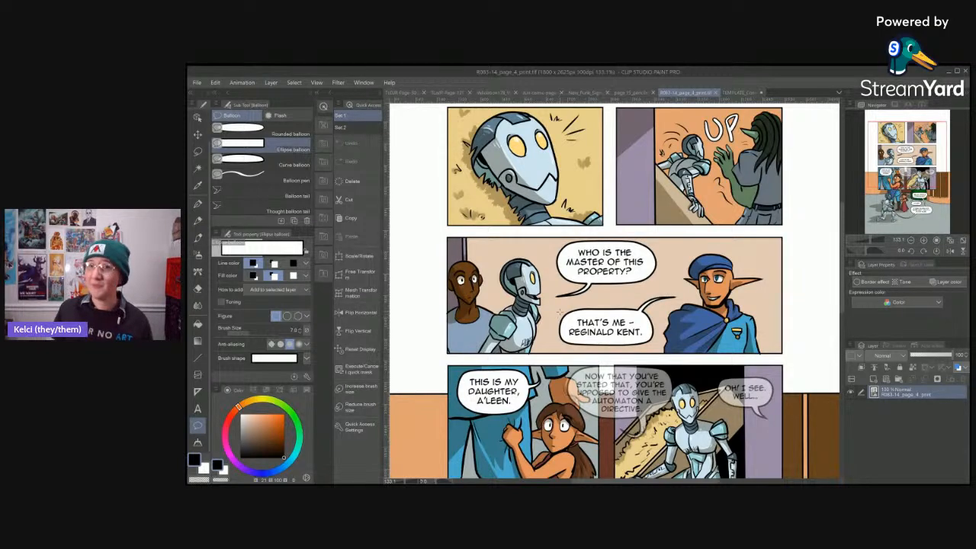
pyautogui.click(732, 92)
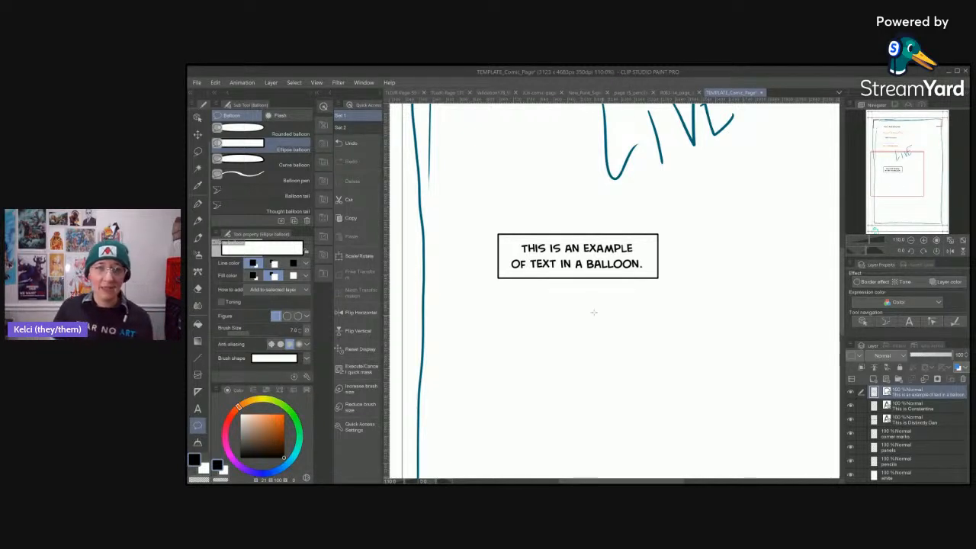
# - Undo the rectangular balloon and plot a wide balloon with rounded ends around the example text using the Curve balloon tool
pyautogui.hotkey('ctrl', 'z')
pyautogui.click(260, 160)
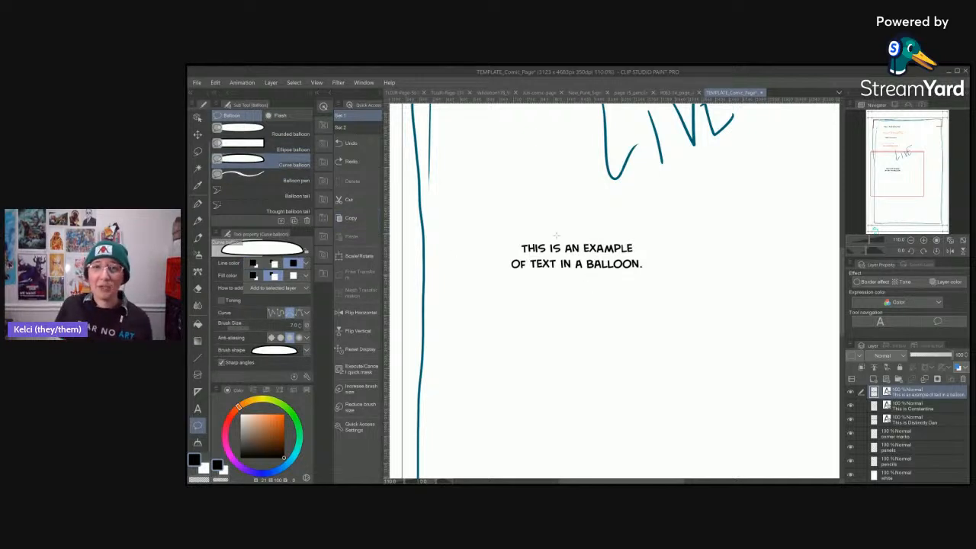
pyautogui.scroll(2, 549, 239)
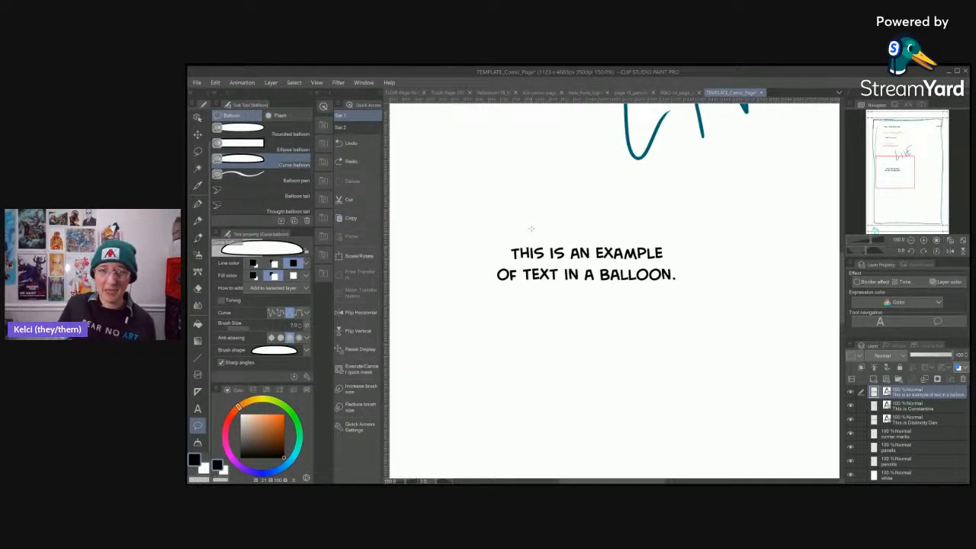
pyautogui.click(530, 226)
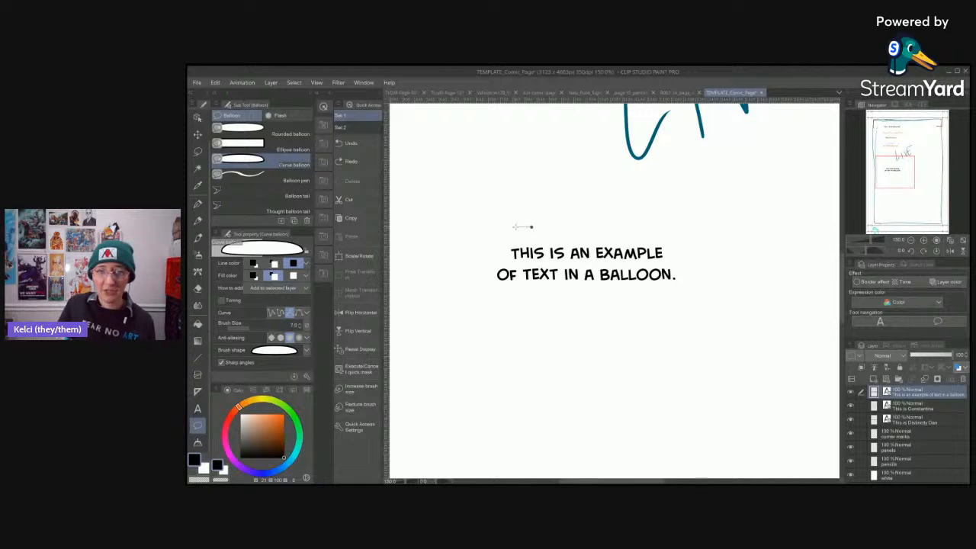
pyautogui.click(510, 228)
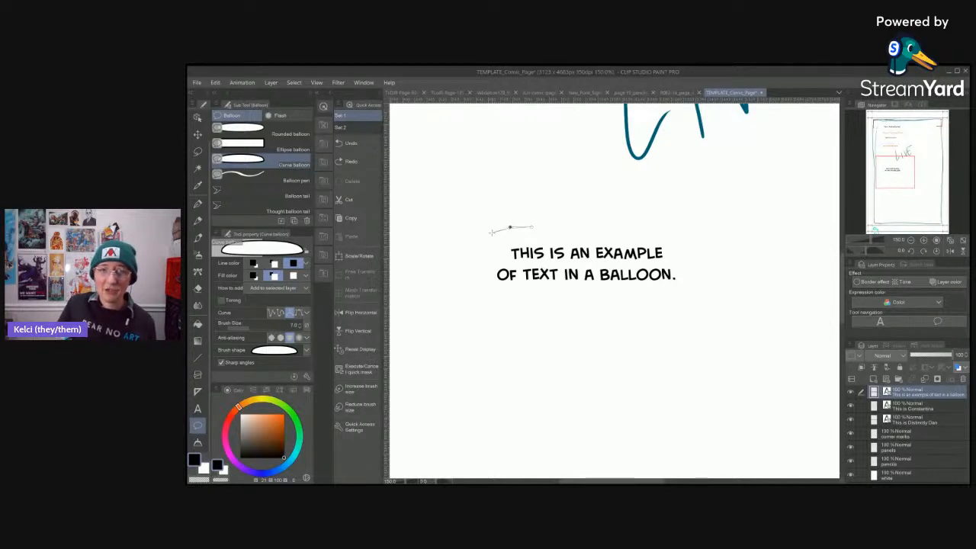
pyautogui.click(492, 233)
pyautogui.click(475, 254)
pyautogui.click(473, 279)
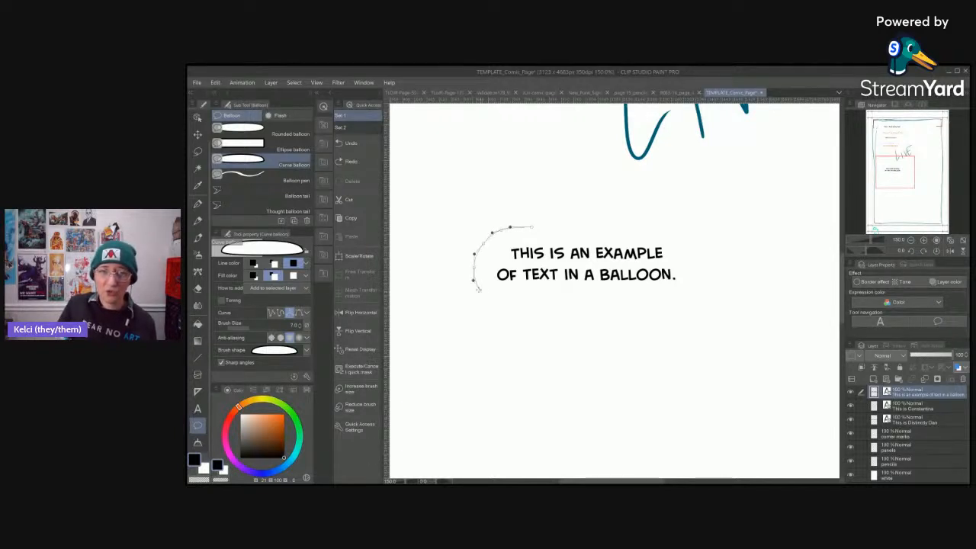
pyautogui.click(486, 294)
pyautogui.click(507, 299)
pyautogui.click(593, 299)
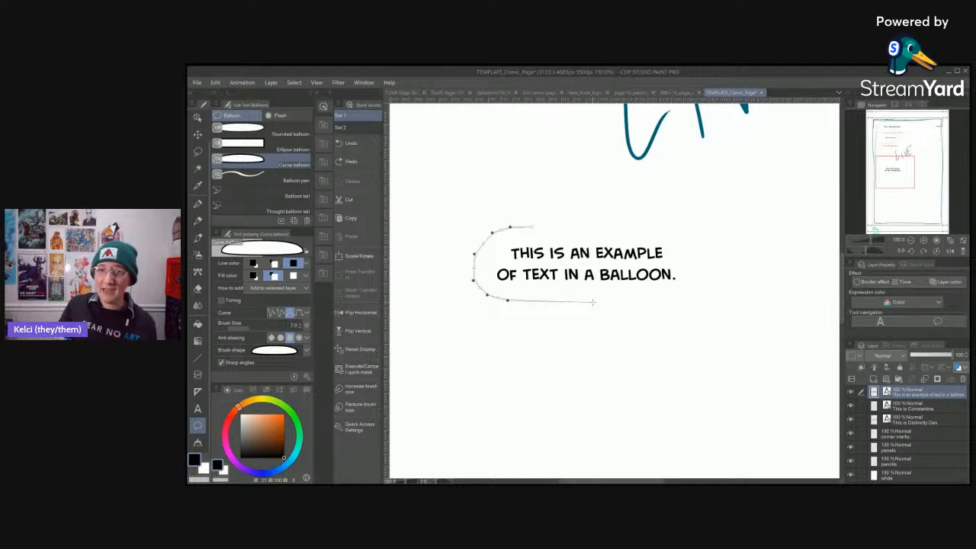
pyautogui.click(683, 299)
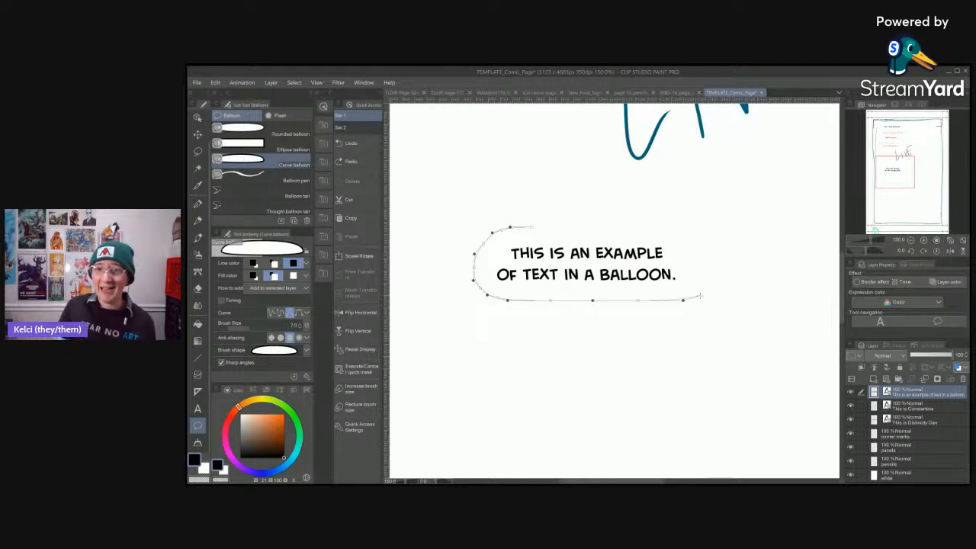
pyautogui.click(703, 290)
pyautogui.click(708, 267)
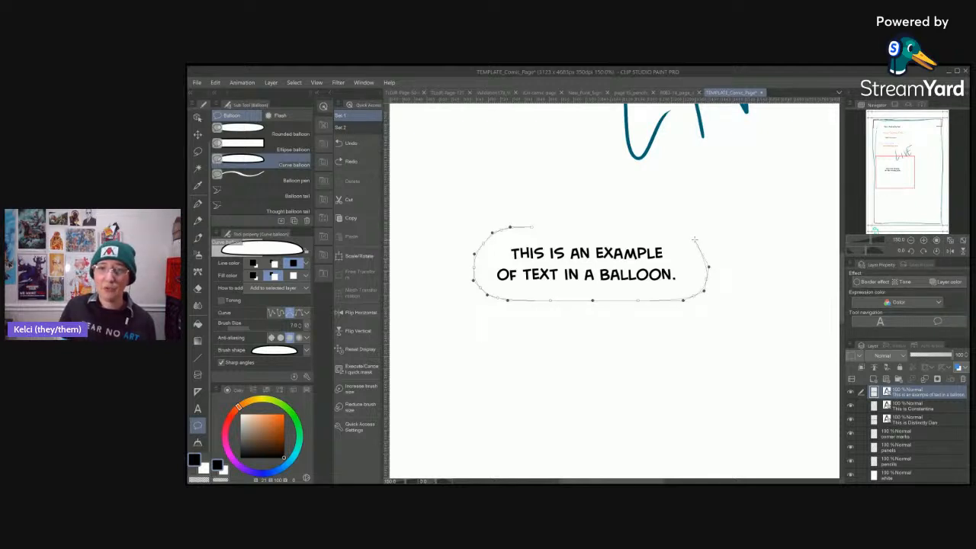
pyautogui.click(695, 238)
pyautogui.doubleClick(649, 228)
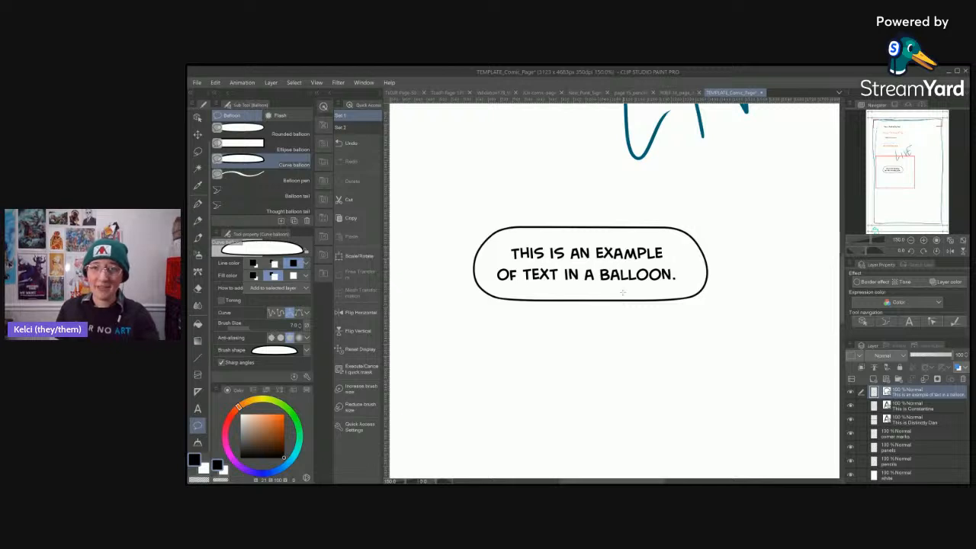
# - Nudge the example text slightly up and right to center it inside the balloon, and return to the balloon tool
pyautogui.press('t')
pyautogui.moveTo(632, 286); pyautogui.dragTo(634, 284)
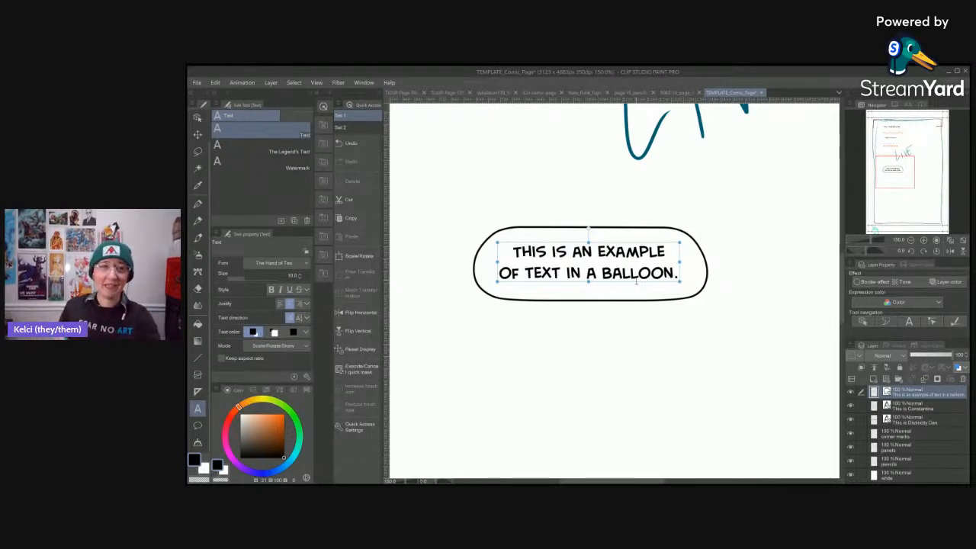
pyautogui.press('t')
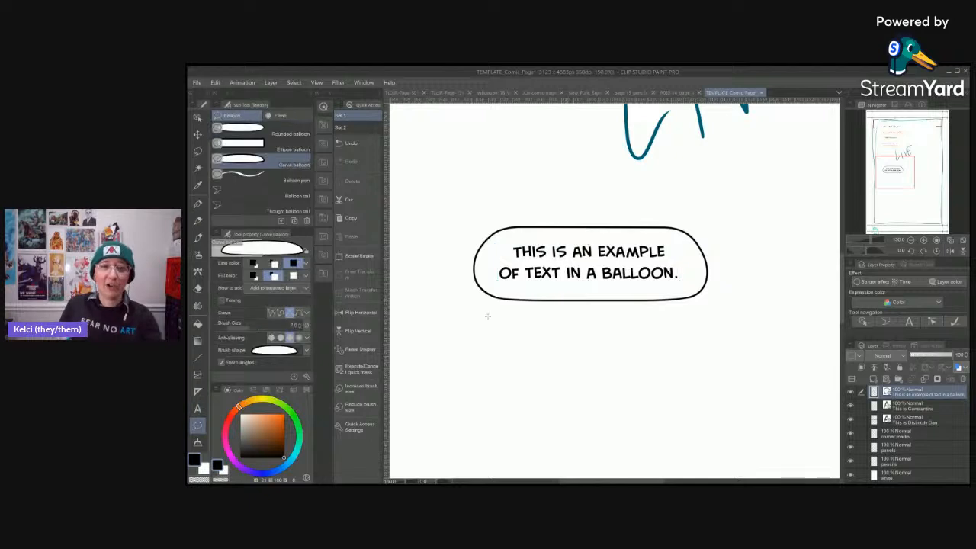
# - Draw a freehand balloon around the "This is The Hand of Tes" text with the Balloon pen
pyautogui.click(294, 167)
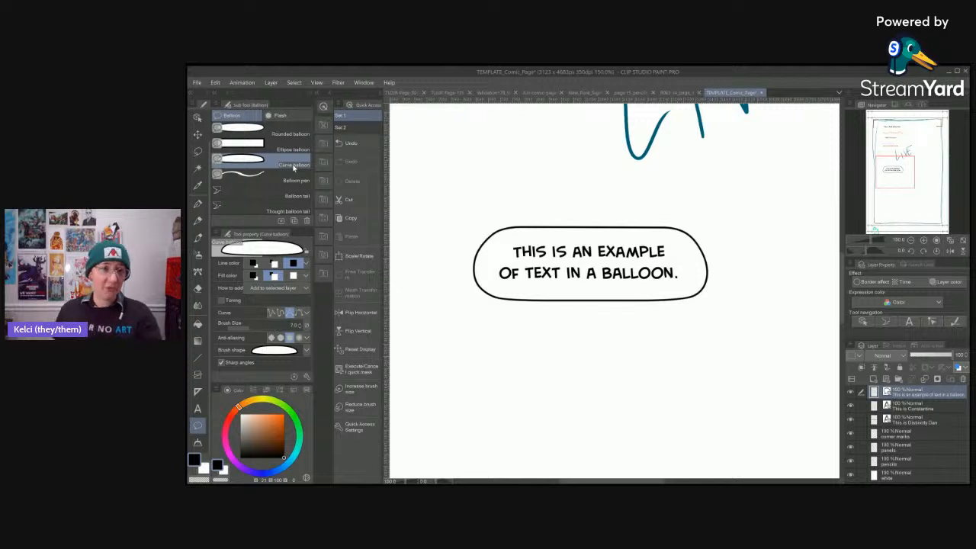
pyautogui.click(291, 178)
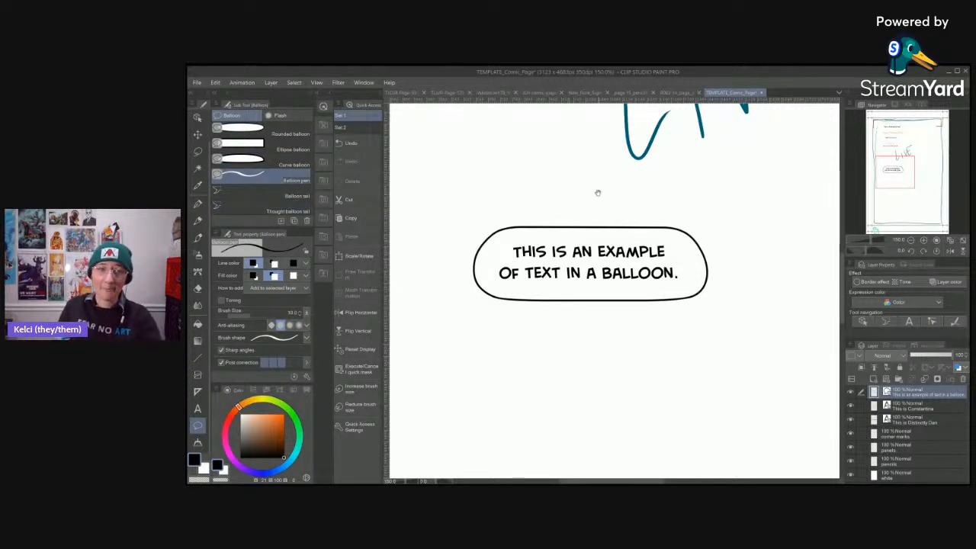
pyautogui.moveTo(599, 192); pyautogui.dragTo(687, 477)
pyautogui.moveTo(669, 275); pyautogui.dragTo(598, 369)
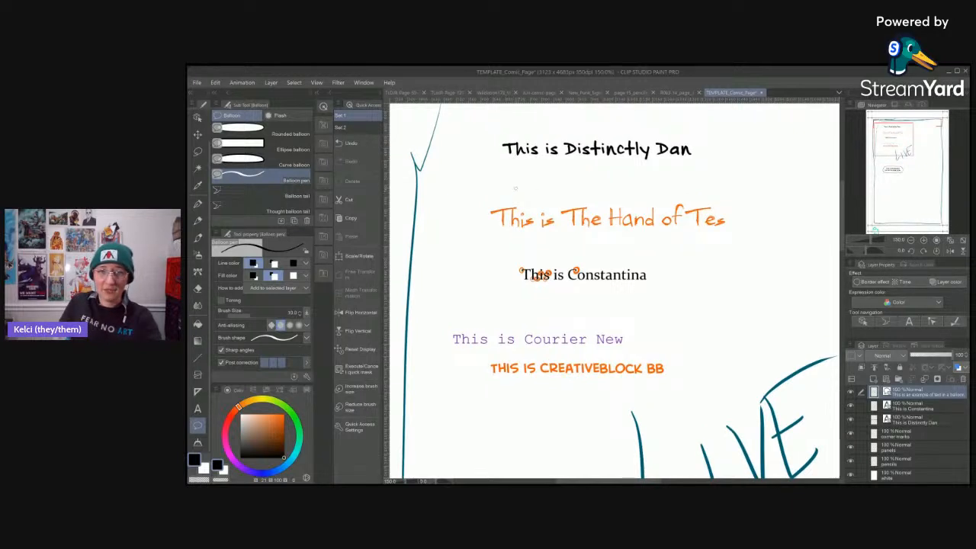
pyautogui.moveTo(513, 190)
pyautogui.mouseDown()
pyautogui.moveTo(481, 202)
pyautogui.moveTo(474, 221)
pyautogui.moveTo(486, 241)
pyautogui.moveTo(722, 242)
pyautogui.moveTo(744, 233)
pyautogui.moveTo(738, 197)
pyautogui.moveTo(669, 192)
pyautogui.mouseUp()
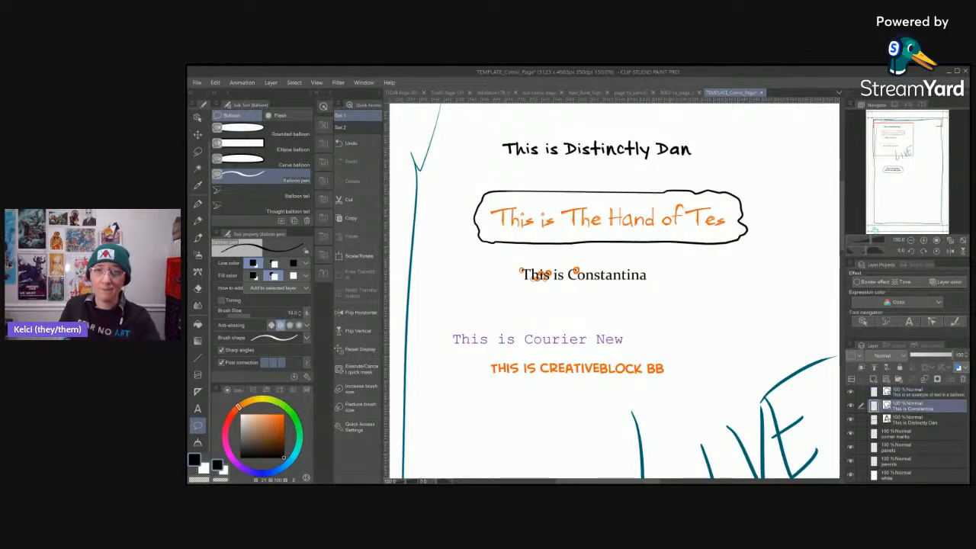
# - Hide the white layer at the bottom of the layer stack
pyautogui.moveTo(757, 321); pyautogui.dragTo(734, 333)
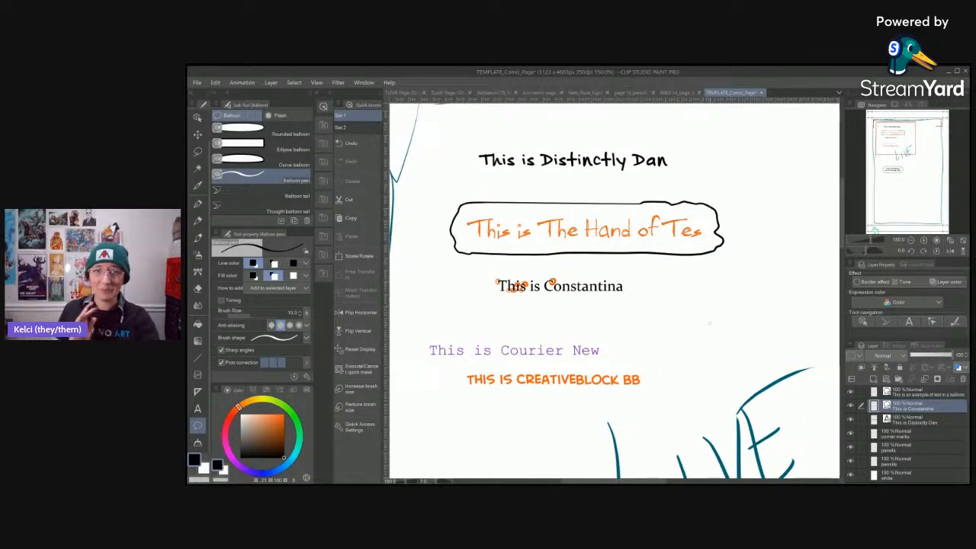
pyautogui.scroll(-5, 698, 412)
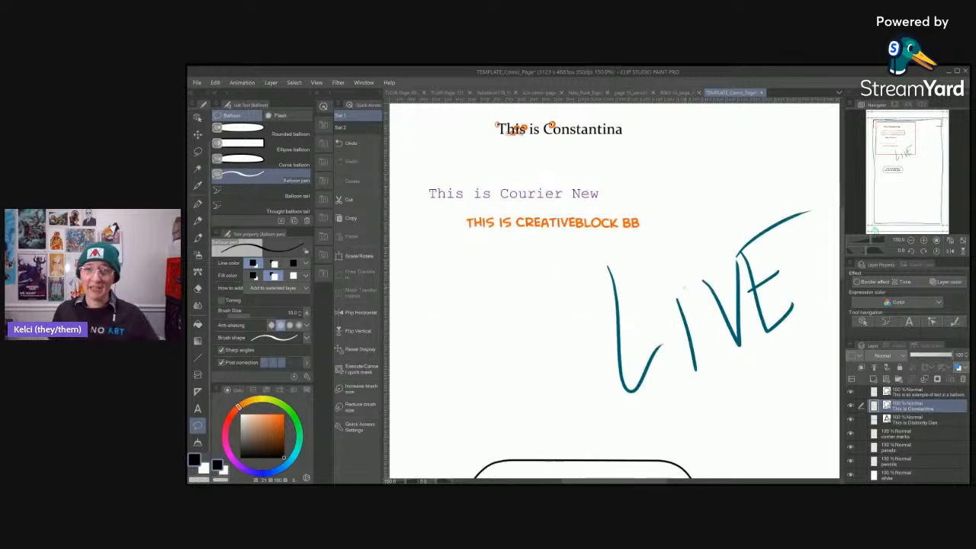
pyautogui.scroll(-1, 671, 355)
pyautogui.scroll(-1, 672, 355)
pyautogui.moveTo(683, 401); pyautogui.dragTo(706, 287)
pyautogui.moveTo(723, 389); pyautogui.dragTo(690, 261)
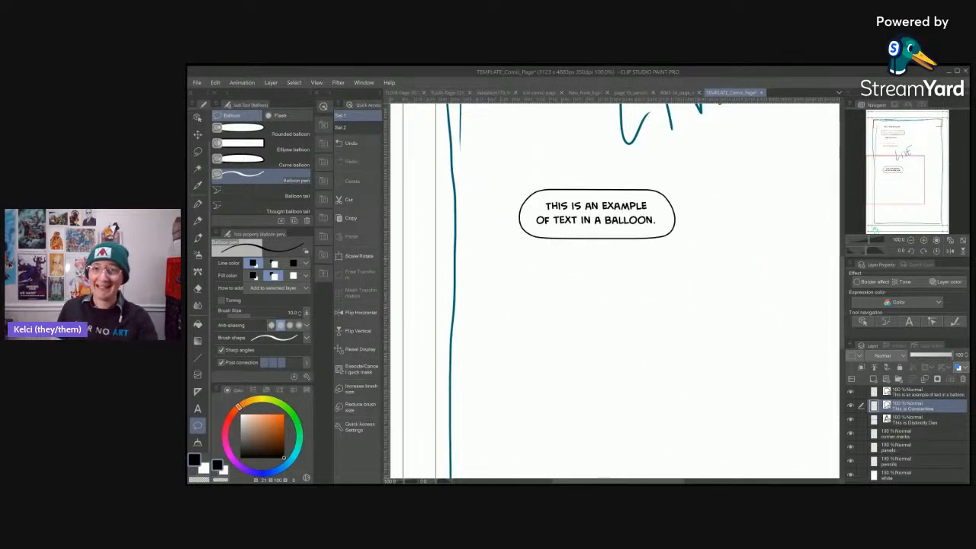
pyautogui.moveTo(711, 229); pyautogui.dragTo(720, 315)
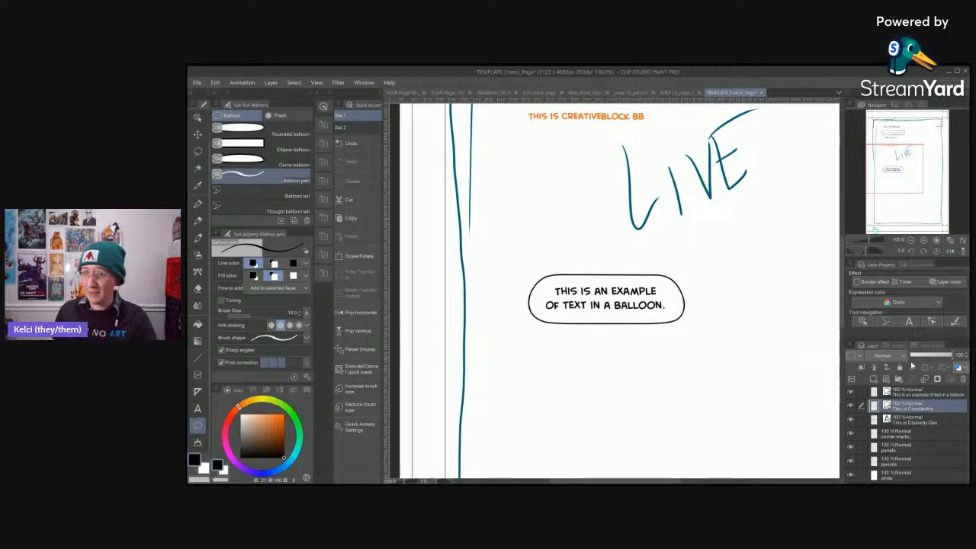
pyautogui.click(851, 476)
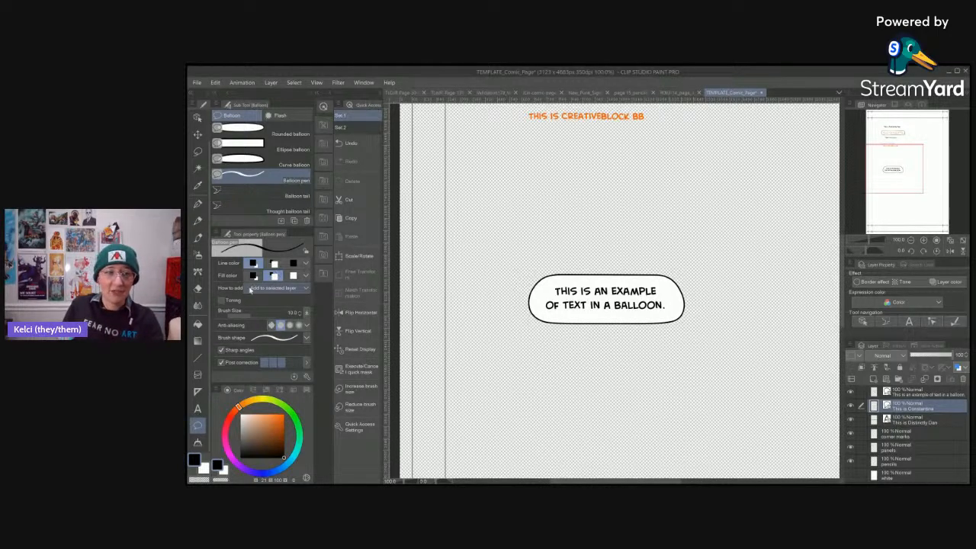
# - Draw a freehand balloon with white line and black fill around the "THIS IS CREATIVEBLOCK BB" text using the Balloon pen
pyautogui.click(276, 264)
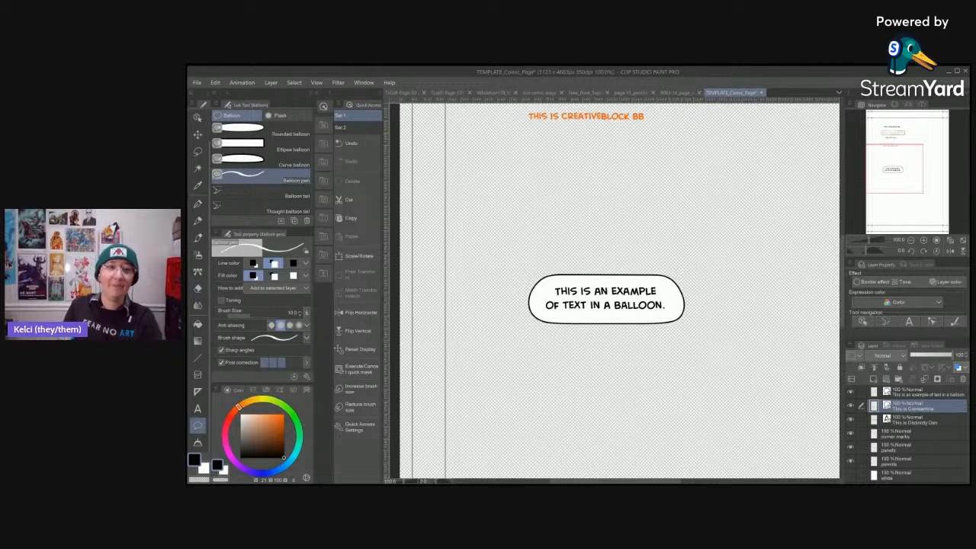
pyautogui.scroll(5, 567, 222)
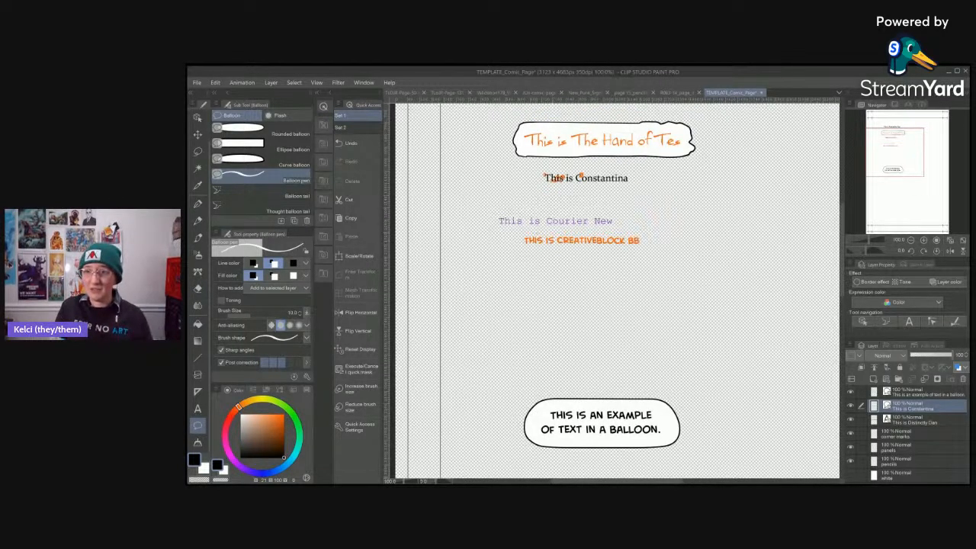
pyautogui.scroll(2, 550, 245)
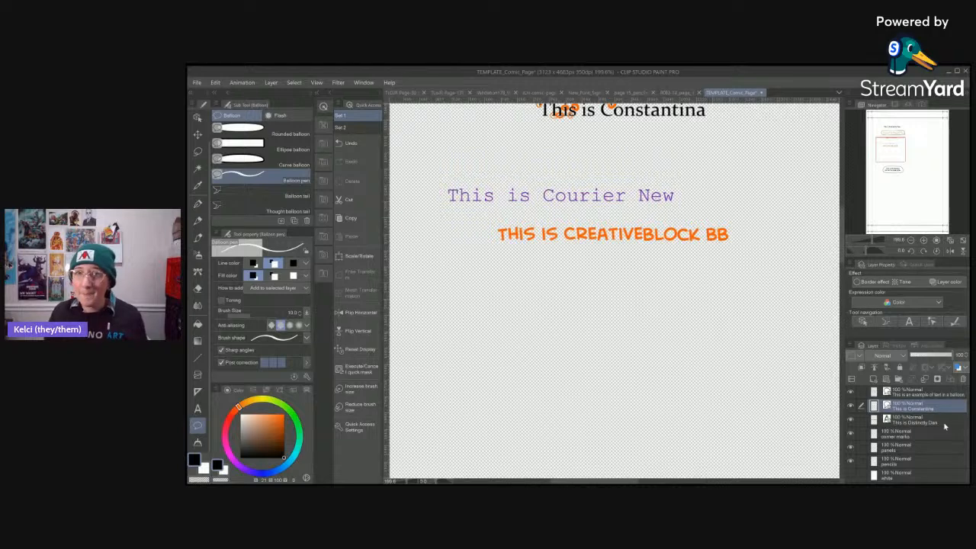
pyautogui.click(851, 406)
pyautogui.click(851, 407)
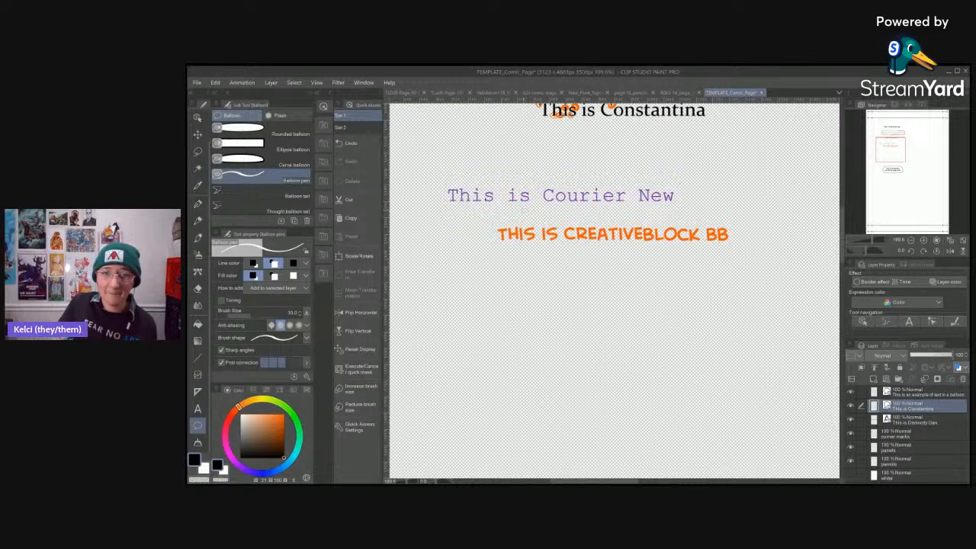
pyautogui.moveTo(516, 210)
pyautogui.mouseDown()
pyautogui.moveTo(490, 213)
pyautogui.moveTo(475, 241)
pyautogui.moveTo(484, 257)
pyautogui.moveTo(703, 265)
pyautogui.moveTo(751, 250)
pyautogui.moveTo(753, 223)
pyautogui.moveTo(717, 209)
pyautogui.moveTo(678, 210)
pyautogui.mouseUp()
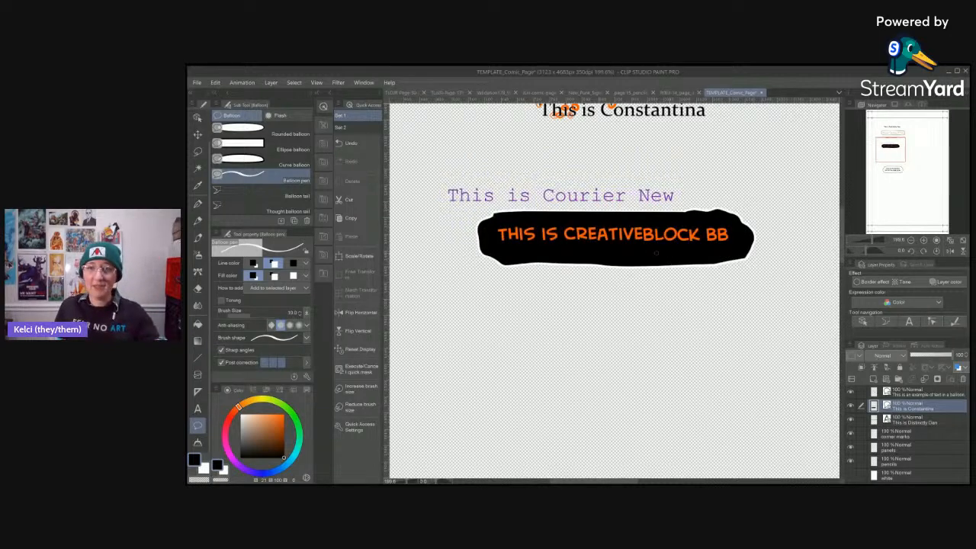
# - Nudge the "THIS IS CREATIVEBLOCK BB" text slightly downward inside the black balloon
pyautogui.press('t')
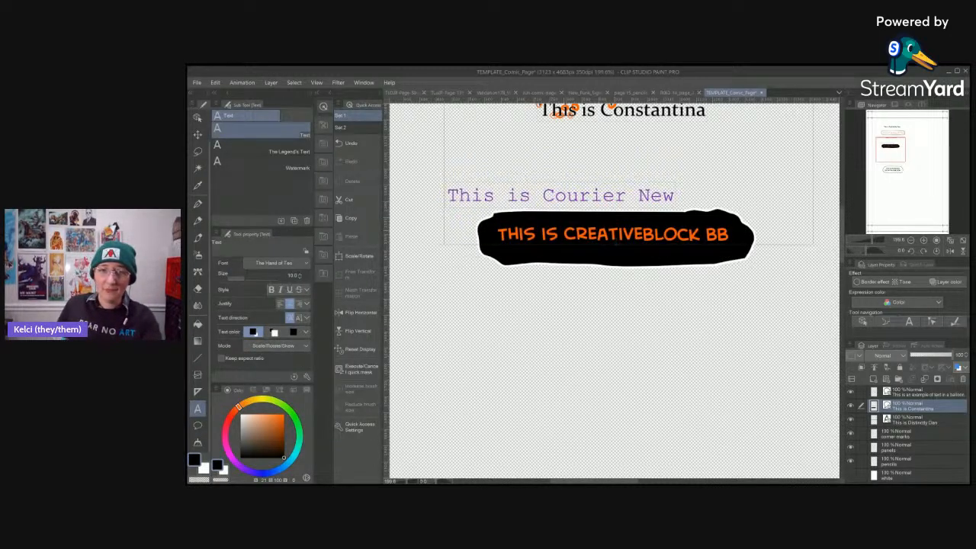
pyautogui.click(593, 245)
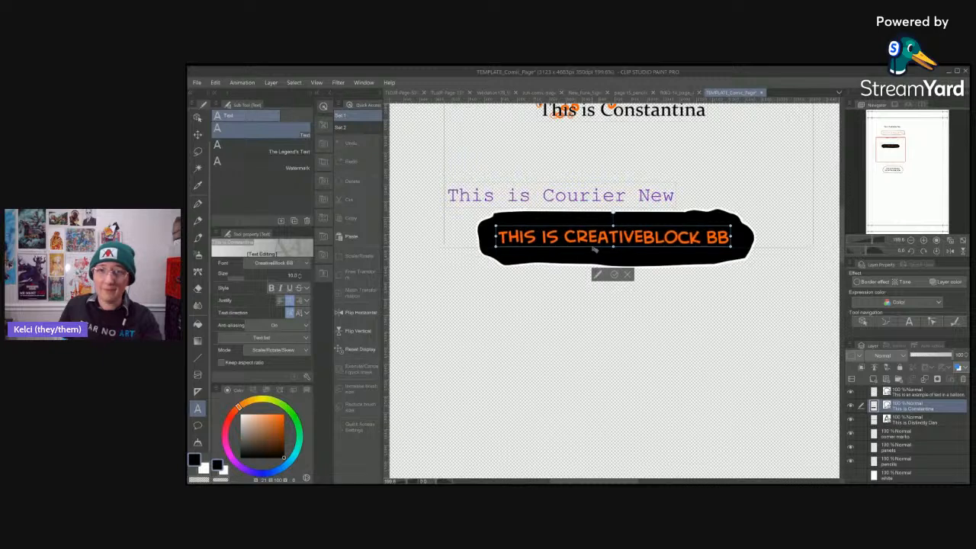
pyautogui.click(613, 272)
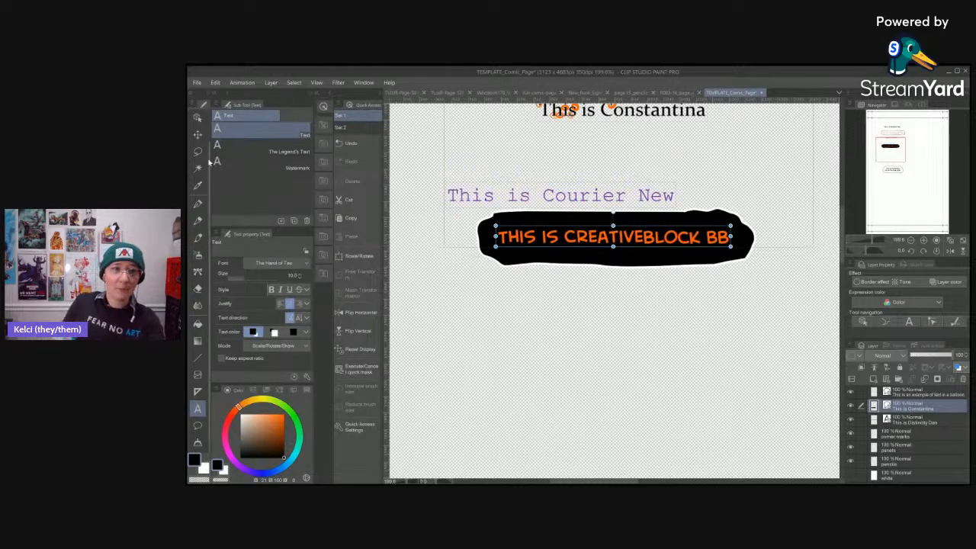
pyautogui.press('v')
pyautogui.scroll(-2, 758, 345)
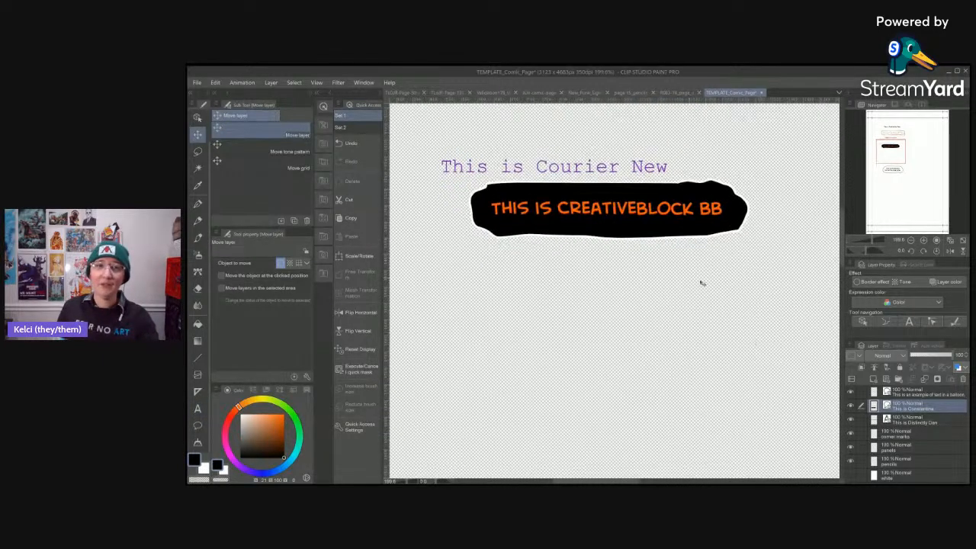
pyautogui.scroll(5, 610, 297)
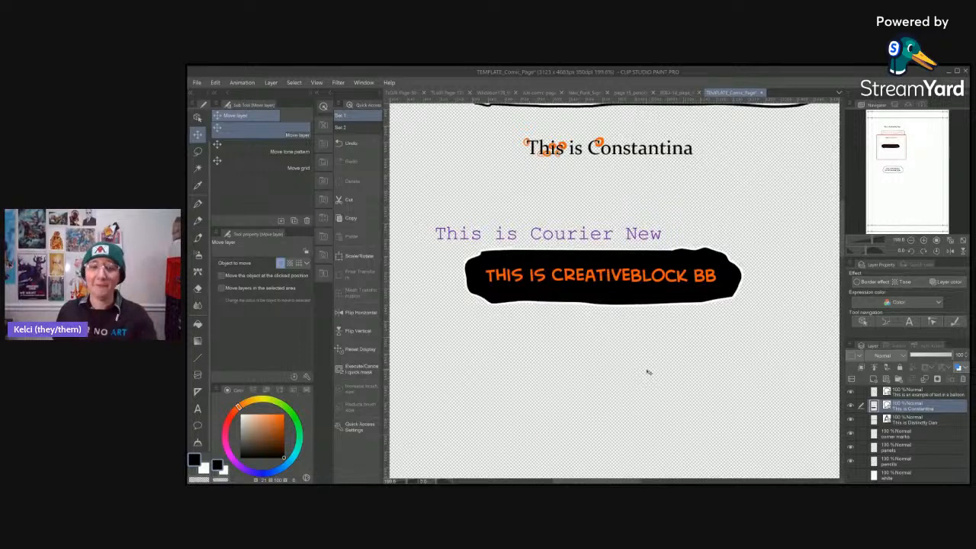
# - Add a zigzag Polyline balloon tail rising from the upper edge of the "THIS IS AN EXAMPLE OF TEXT IN A BALLOON." balloon
pyautogui.press('t')
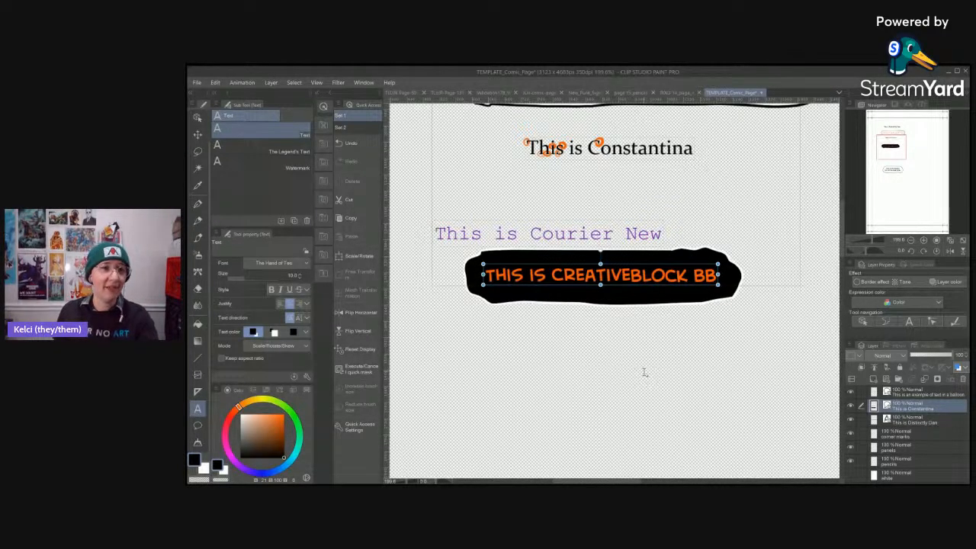
pyautogui.press('t')
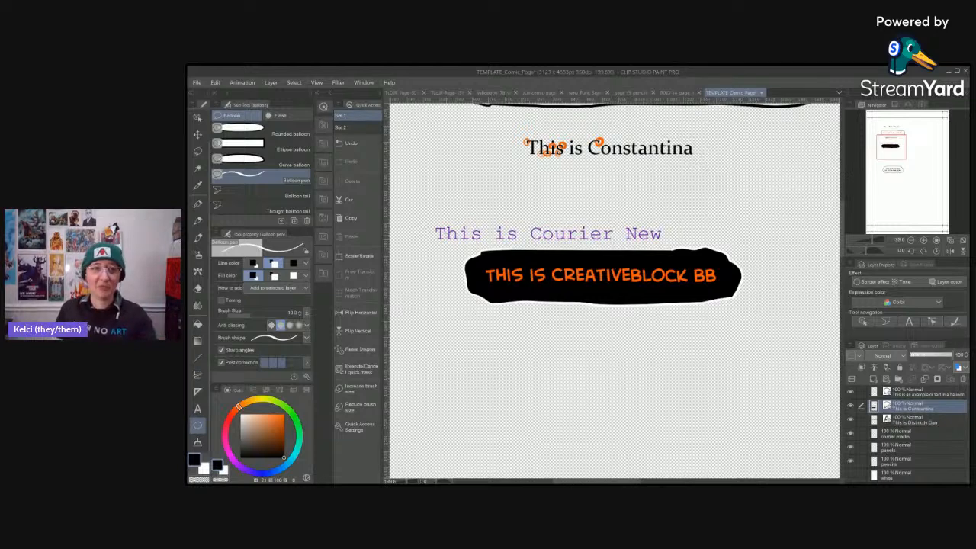
pyautogui.click(295, 197)
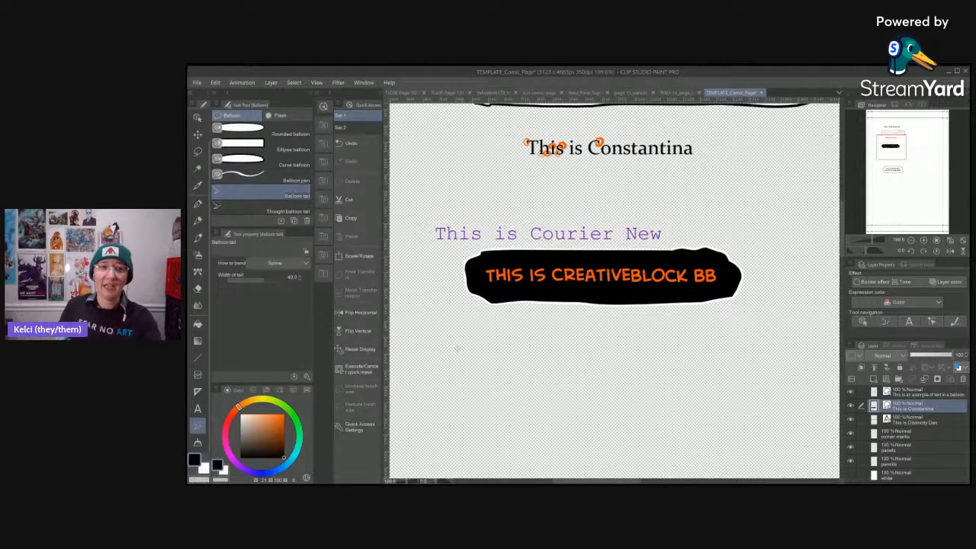
pyautogui.click(273, 266)
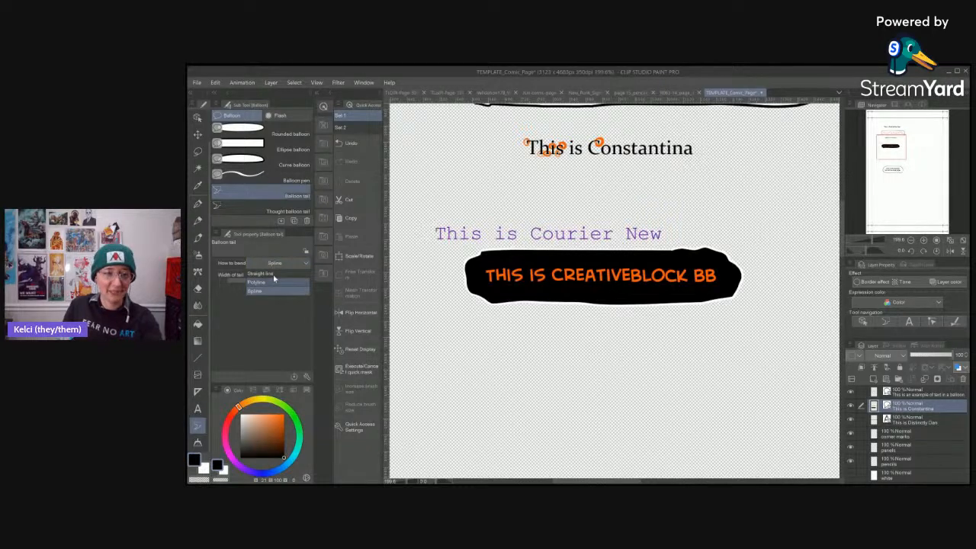
pyautogui.click(259, 282)
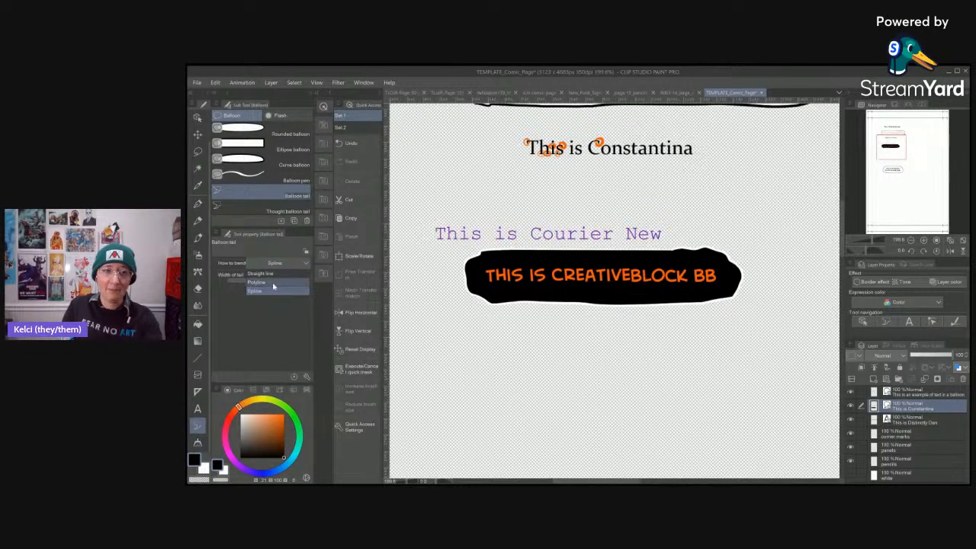
pyautogui.moveTo(701, 351); pyautogui.dragTo(656, 452)
pyautogui.scroll(-10, 655, 452)
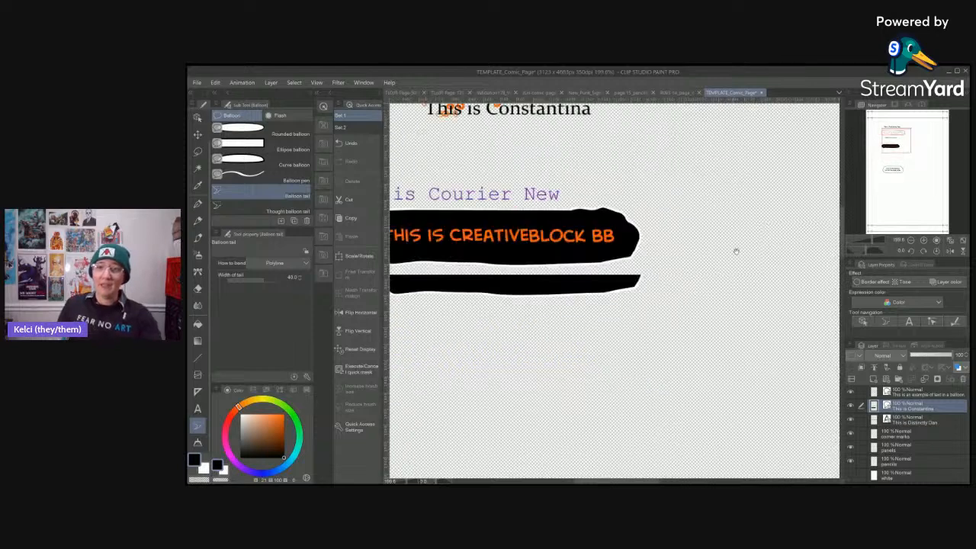
pyautogui.moveTo(727, 305); pyautogui.dragTo(699, 386)
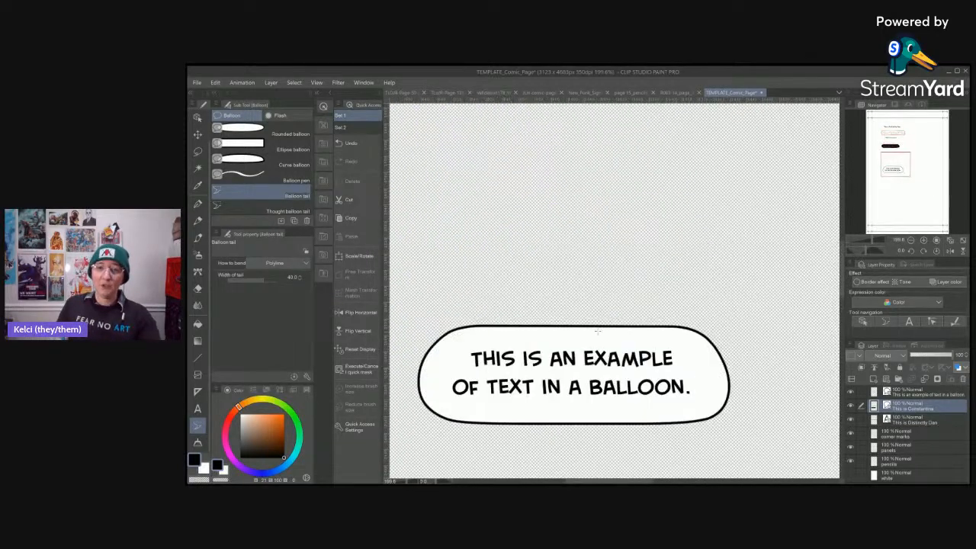
pyautogui.click(596, 336)
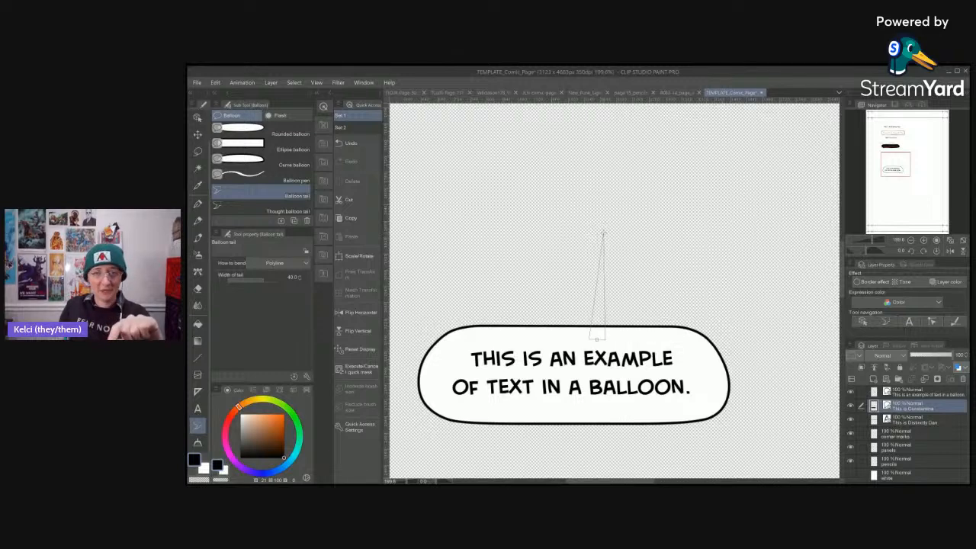
pyautogui.click(604, 208)
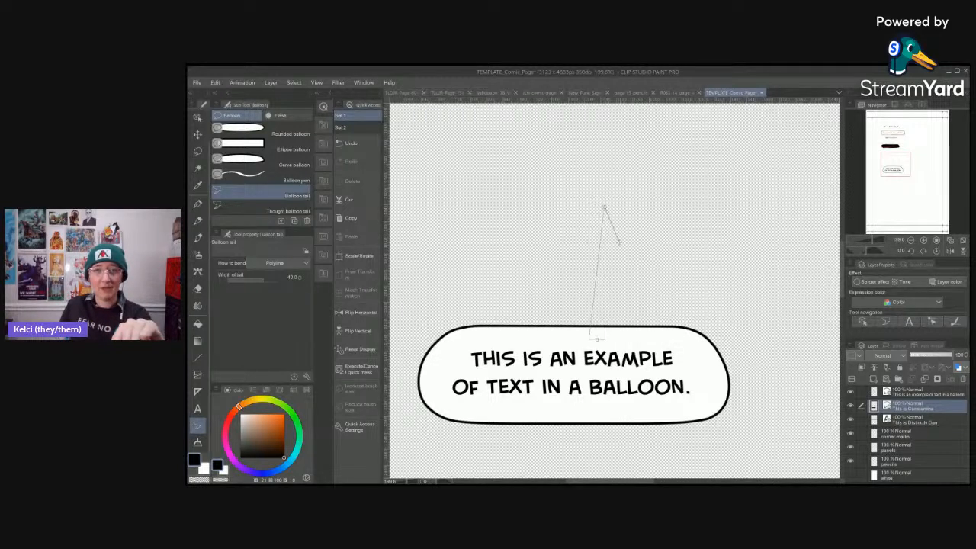
pyautogui.click(641, 276)
pyautogui.click(654, 177)
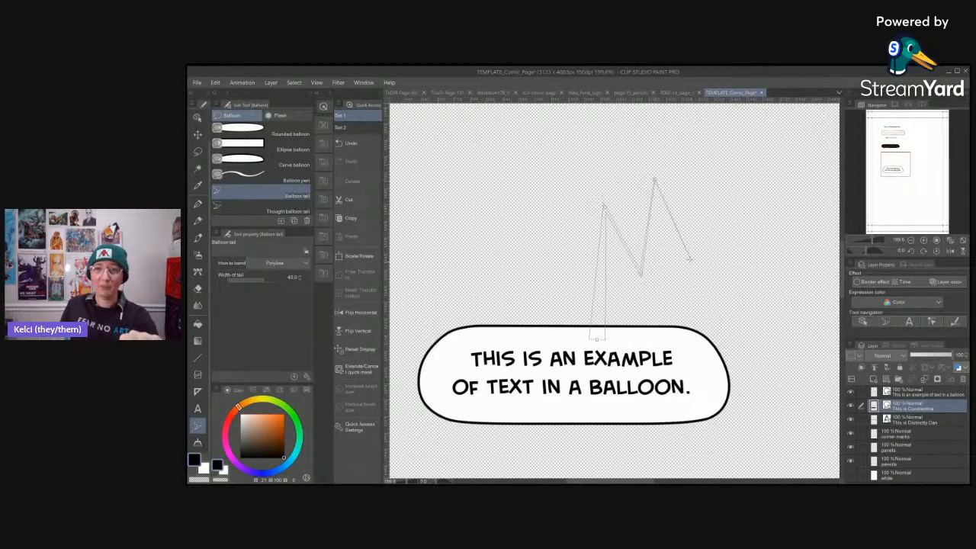
pyautogui.click(690, 259)
pyautogui.doubleClick(697, 139)
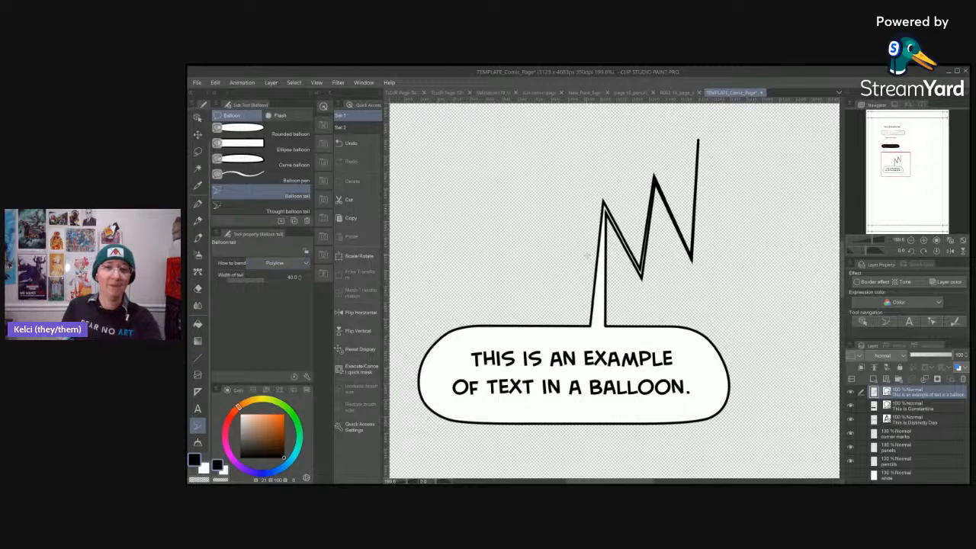
# - Add a Straight line balloon tail running diagonally down from the lower edge of the black "THIS IS CREATIVEBLOCK BB" balloon
pyautogui.moveTo(587, 232); pyautogui.dragTo(602, 468)
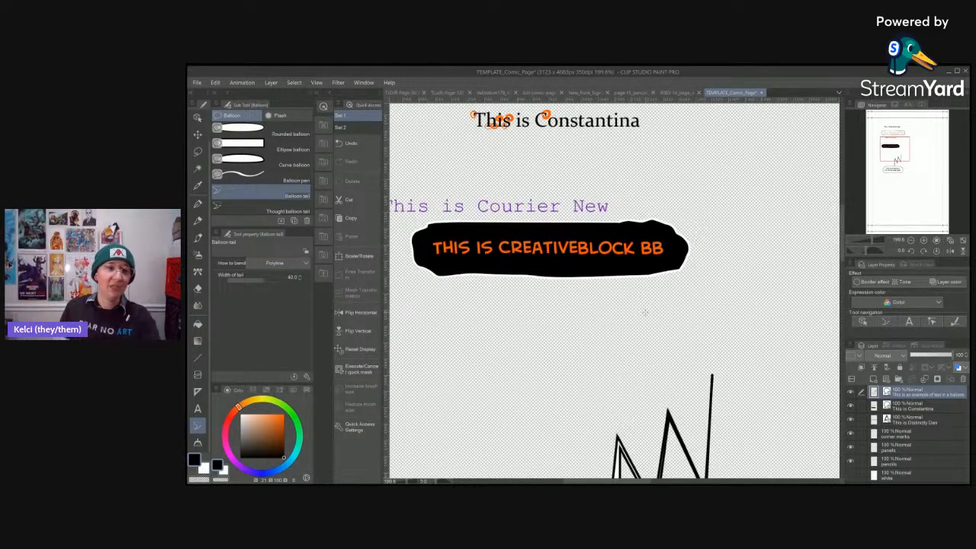
pyautogui.click(286, 263)
pyautogui.click(270, 272)
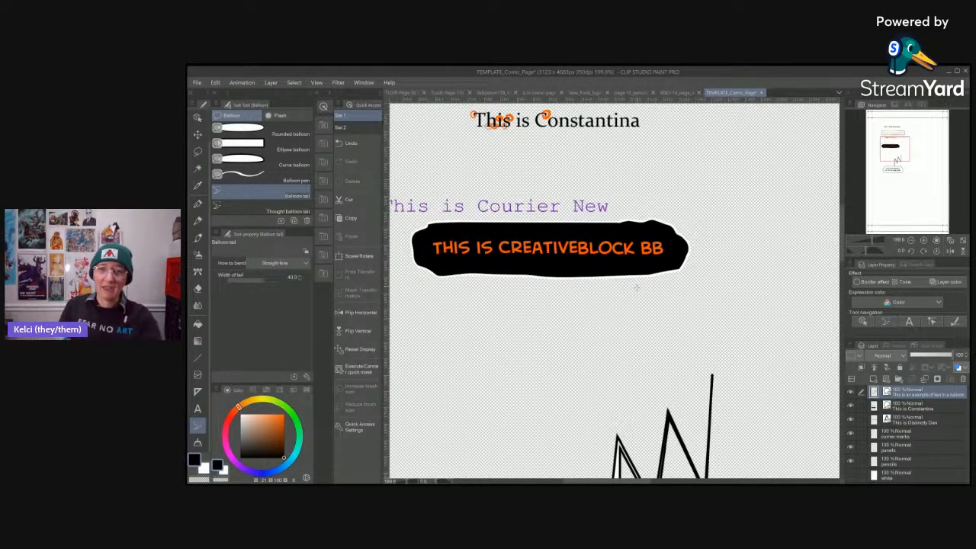
pyautogui.moveTo(621, 268); pyautogui.dragTo(683, 356)
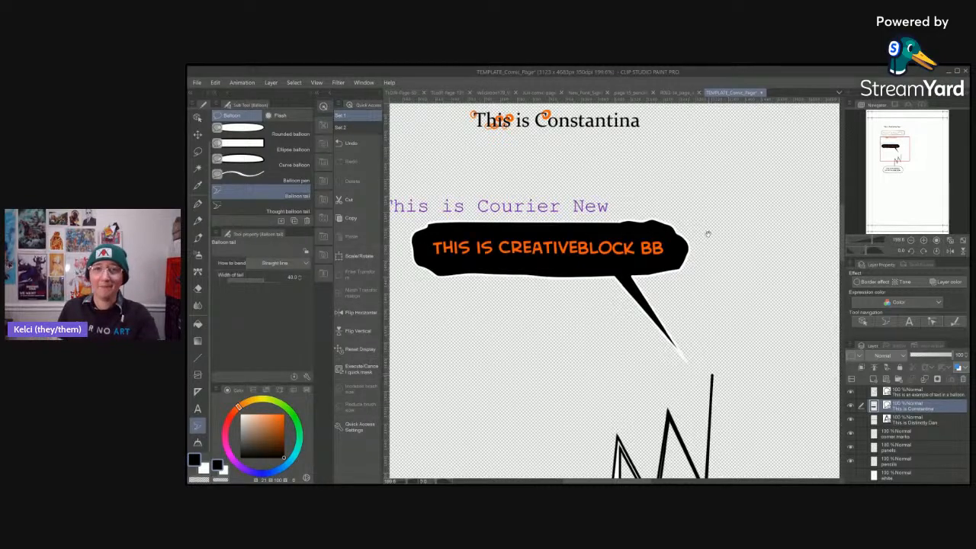
# - Add a curved Spline balloon tail sweeping down and right from the lower edge of the "This is The Hand of Tes" balloon
pyautogui.moveTo(708, 233); pyautogui.dragTo(707, 471)
pyautogui.moveTo(633, 330); pyautogui.dragTo(613, 304)
pyautogui.click(286, 263)
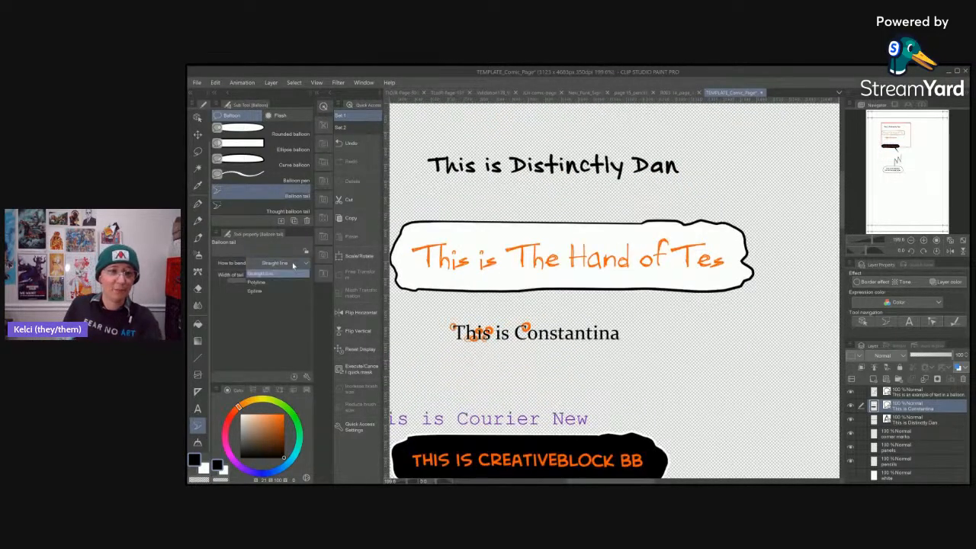
pyautogui.click(271, 292)
pyautogui.moveTo(726, 367); pyautogui.dragTo(640, 341)
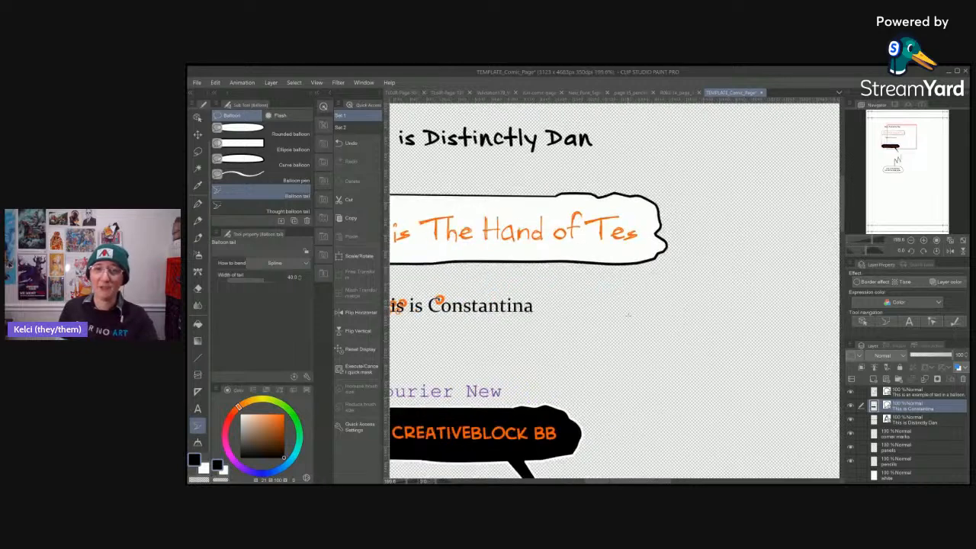
pyautogui.click(564, 254)
pyautogui.click(573, 298)
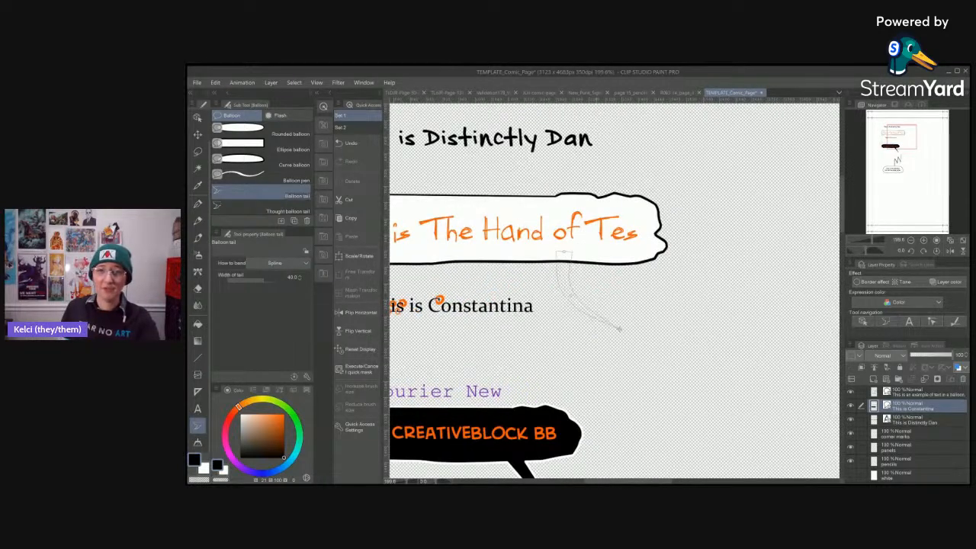
pyautogui.click(620, 329)
pyautogui.doubleClick(684, 313)
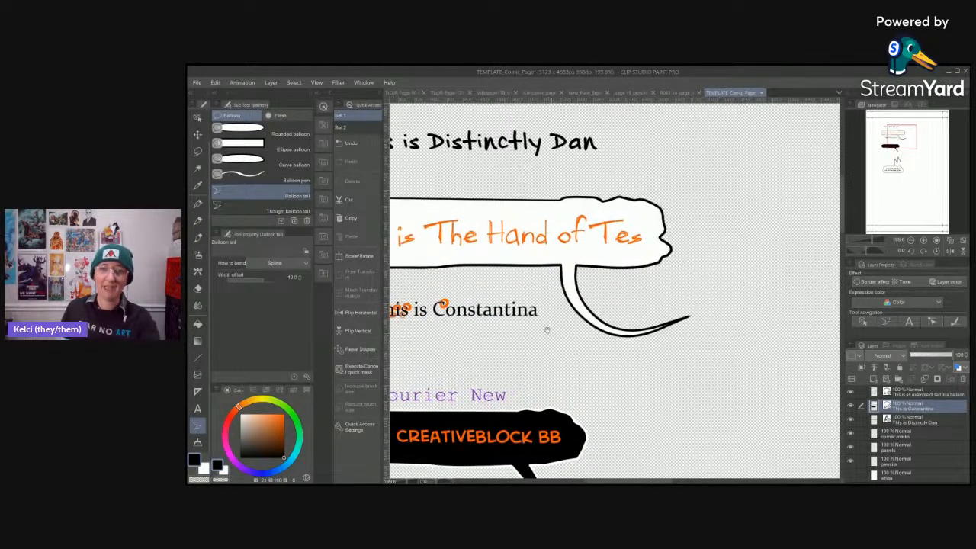
# - Add a second curved Spline balloon tail rising from the upper edge of the "This is The Hand of Tes" balloon, near its right end
pyautogui.moveTo(542, 324); pyautogui.dragTo(605, 363)
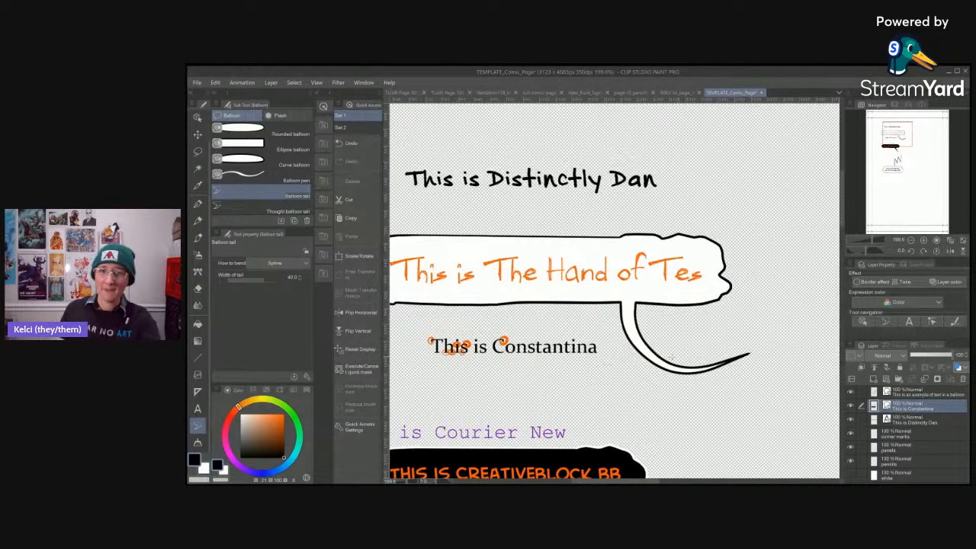
pyautogui.moveTo(761, 317); pyautogui.dragTo(781, 387)
pyautogui.moveTo(713, 314)
pyautogui.mouseDown()
pyautogui.moveTo(728, 266)
pyautogui.moveTo(779, 228)
pyautogui.moveTo(817, 238)
pyautogui.mouseUp()
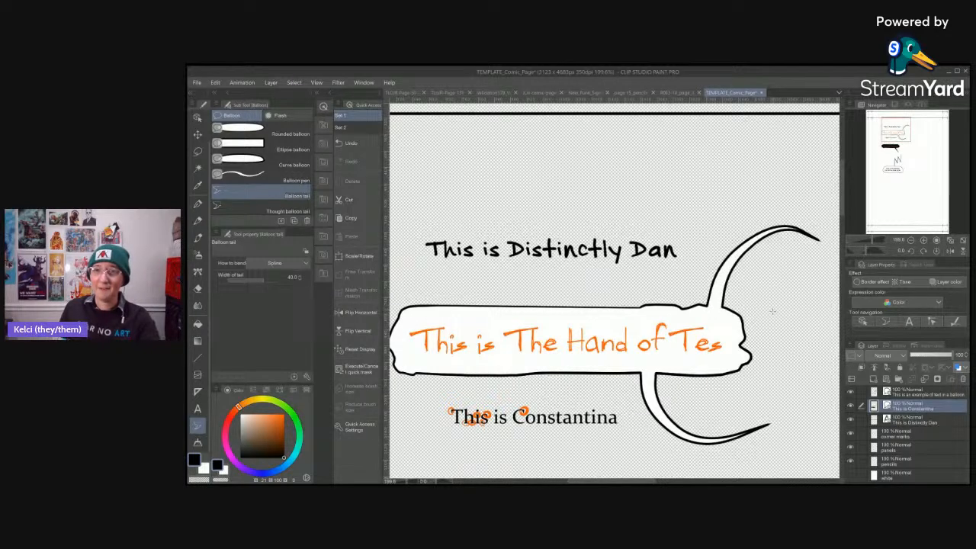
pyautogui.moveTo(793, 299); pyautogui.dragTo(710, 282)
pyautogui.moveTo(681, 314); pyautogui.dragTo(755, 321)
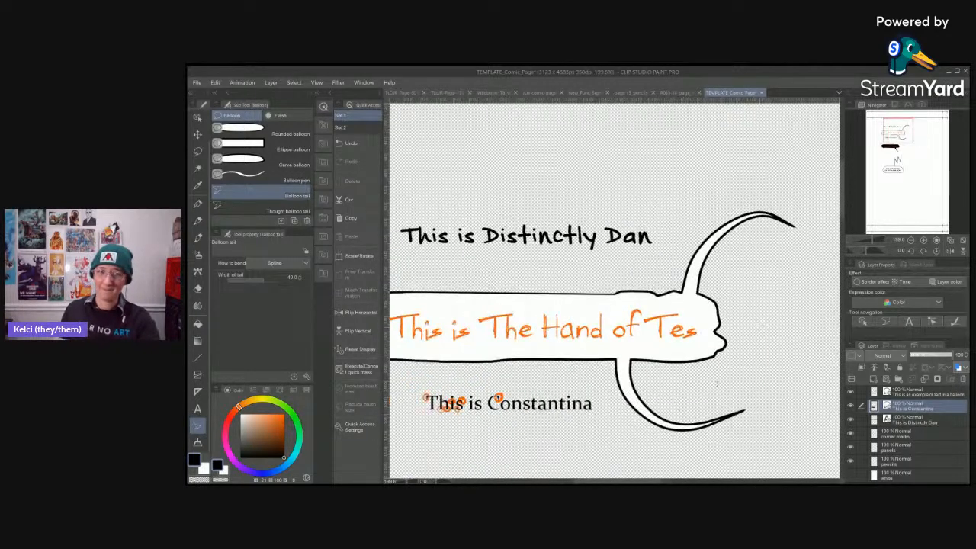
# - Add a Straight line thought balloon tail running down from the lower edge of the black "THIS IS CREATIVEBLOCK BB" balloon
pyautogui.scroll(-2, 734, 323)
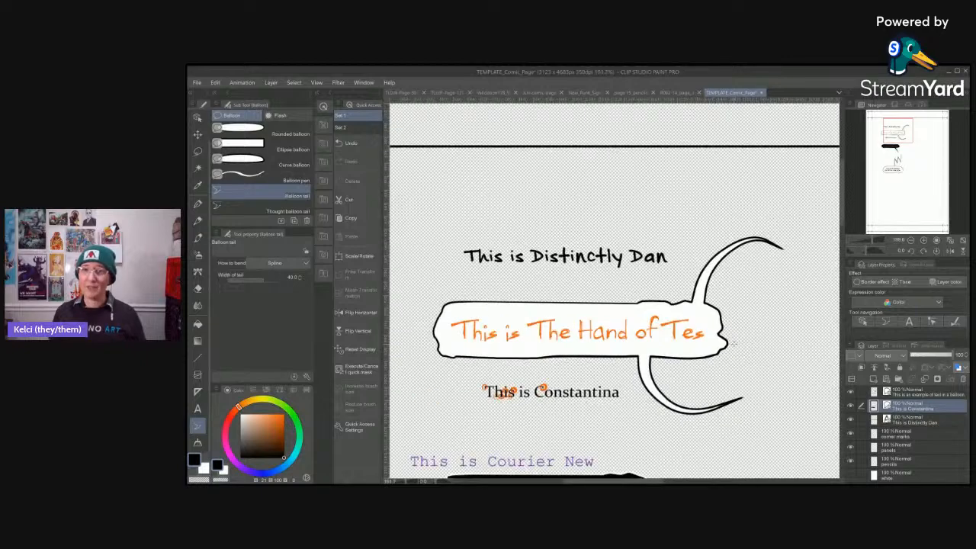
pyautogui.click(267, 210)
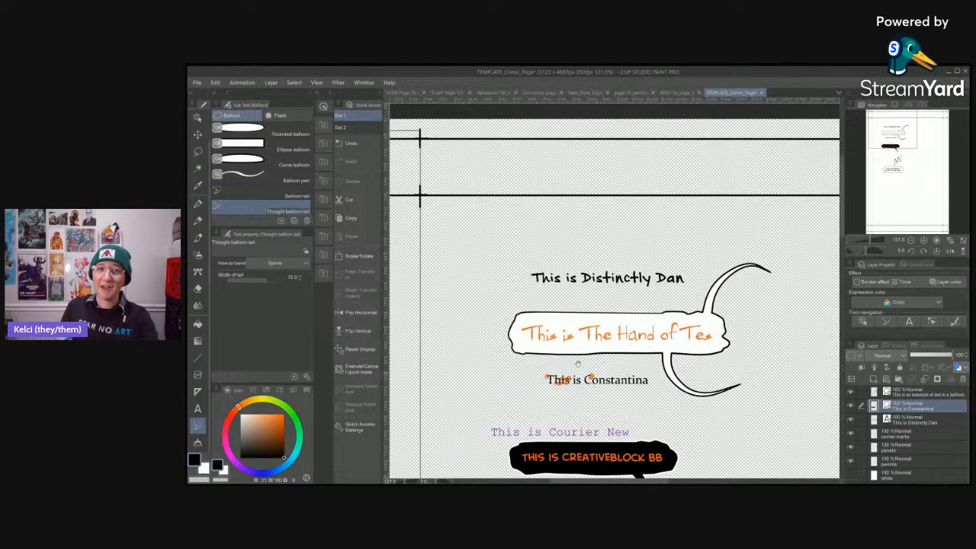
pyautogui.moveTo(621, 390); pyautogui.dragTo(629, 335)
pyautogui.scroll(-3, 630, 335)
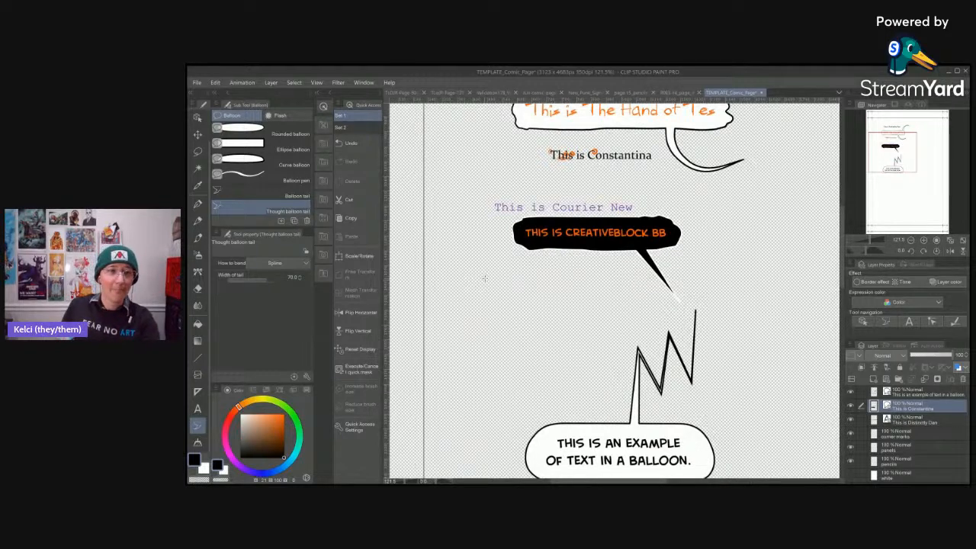
pyautogui.click(296, 264)
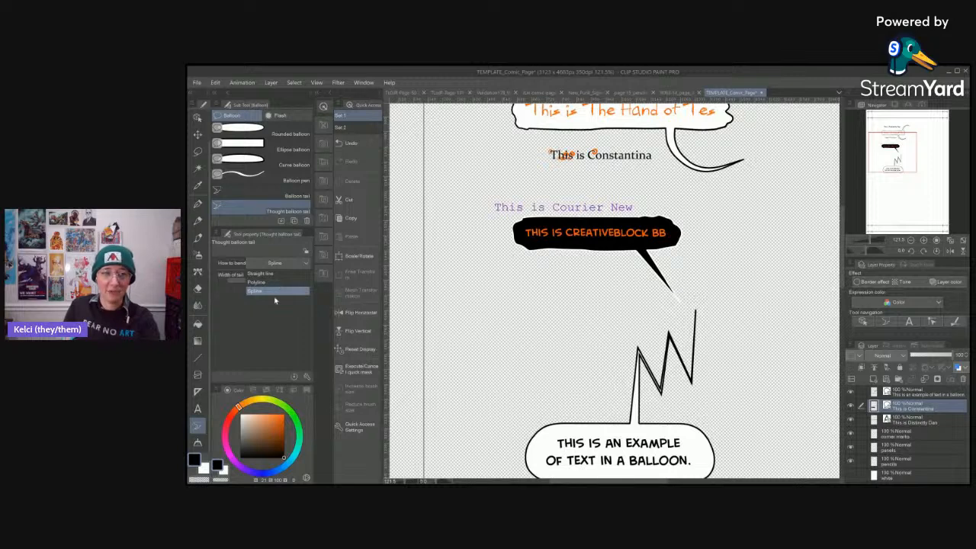
pyautogui.click(260, 273)
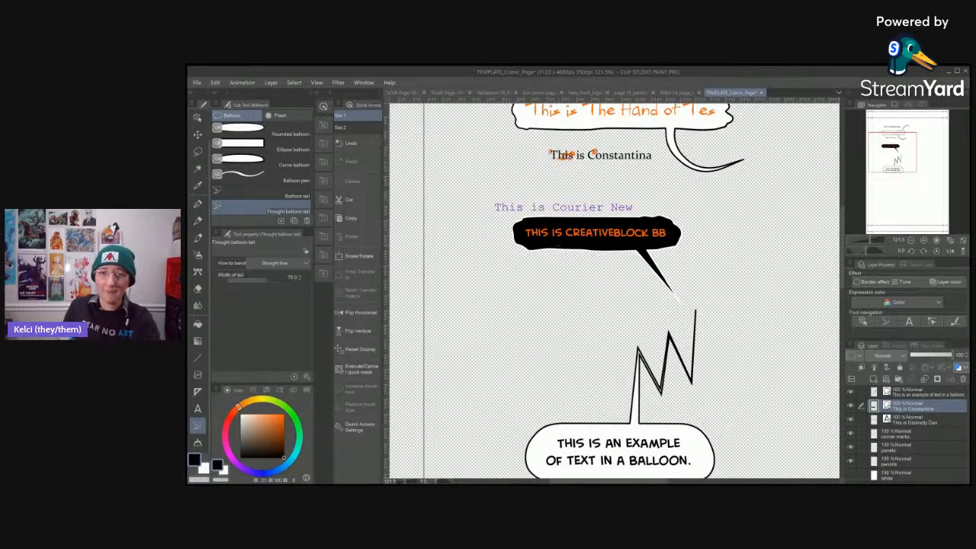
pyautogui.moveTo(559, 250); pyautogui.dragTo(576, 313)
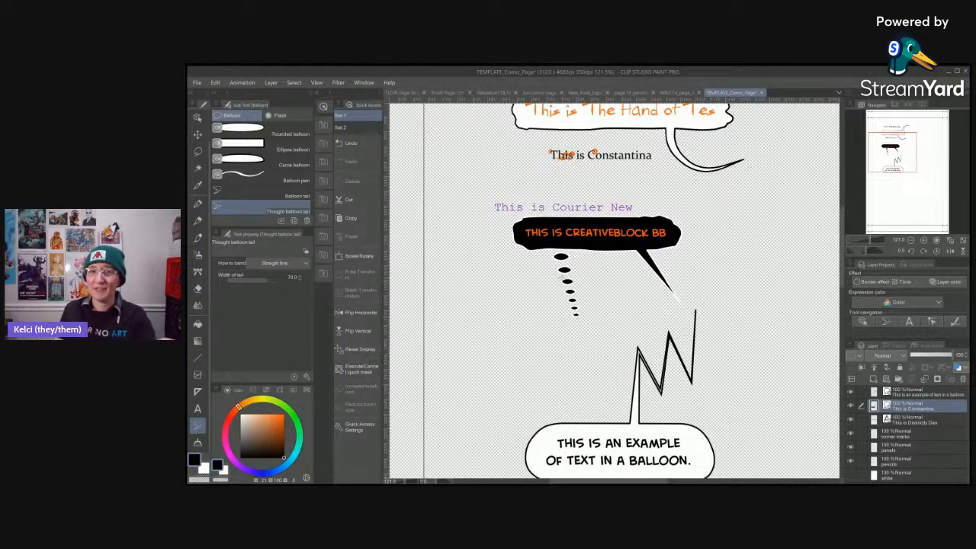
# - Add a bent Polyline thought balloon tail from the upper-left edge of the "THIS IS AN EXAMPLE OF TEXT IN A BALLOON." balloon
pyautogui.click(275, 263)
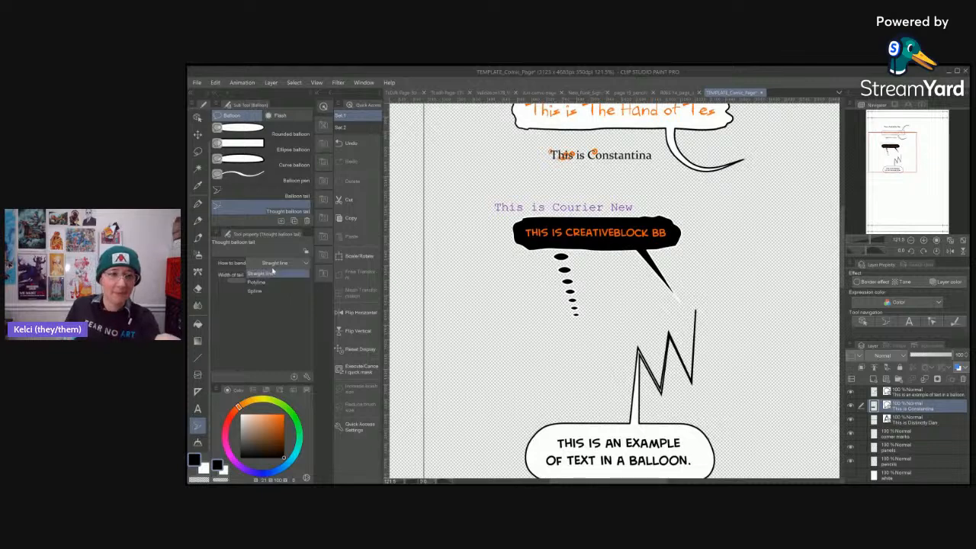
pyautogui.click(259, 282)
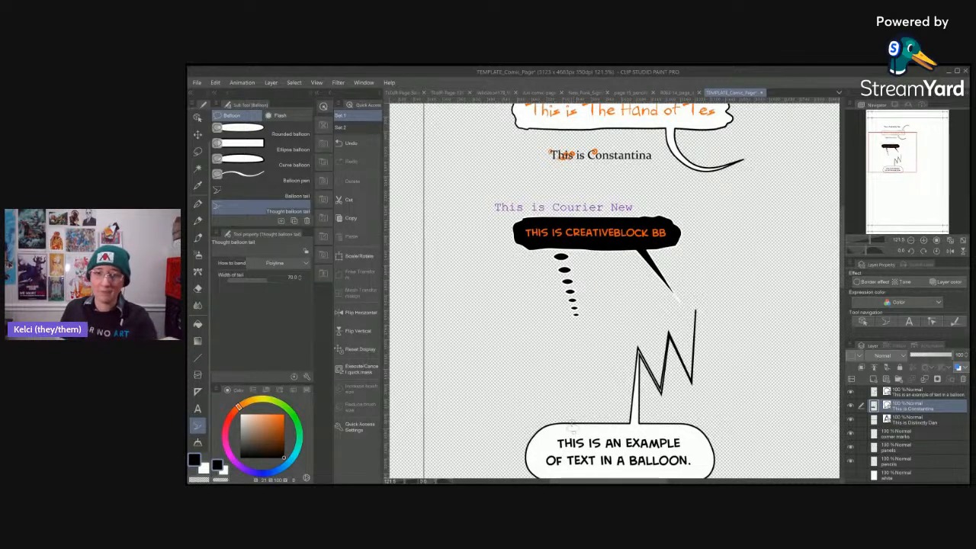
pyautogui.click(563, 390)
pyautogui.click(533, 408)
pyautogui.doubleClick(517, 355)
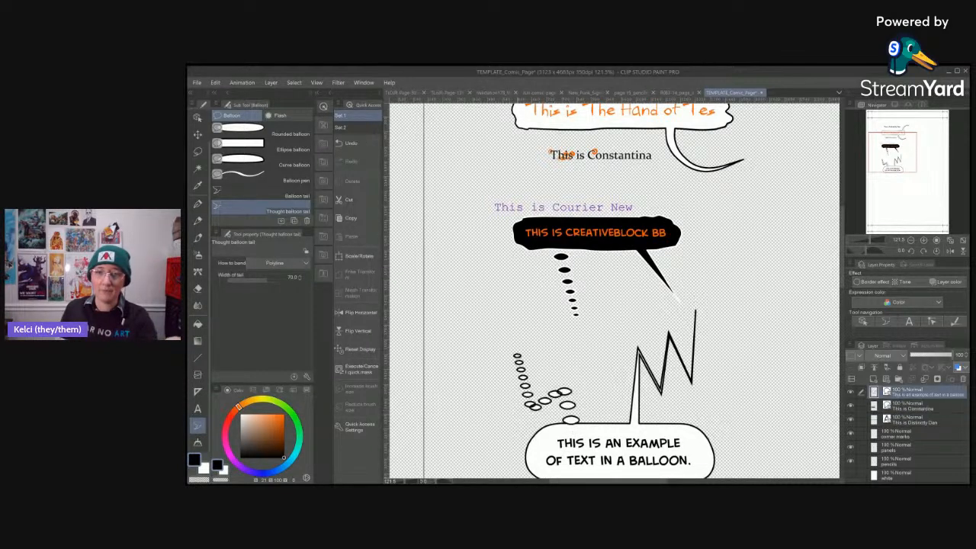
# - Add a Spline thought balloon tail curving left from the lower-left edge of the black "THIS IS CREATIVEBLOCK BB" balloon
pyautogui.moveTo(602, 414); pyautogui.dragTo(594, 376)
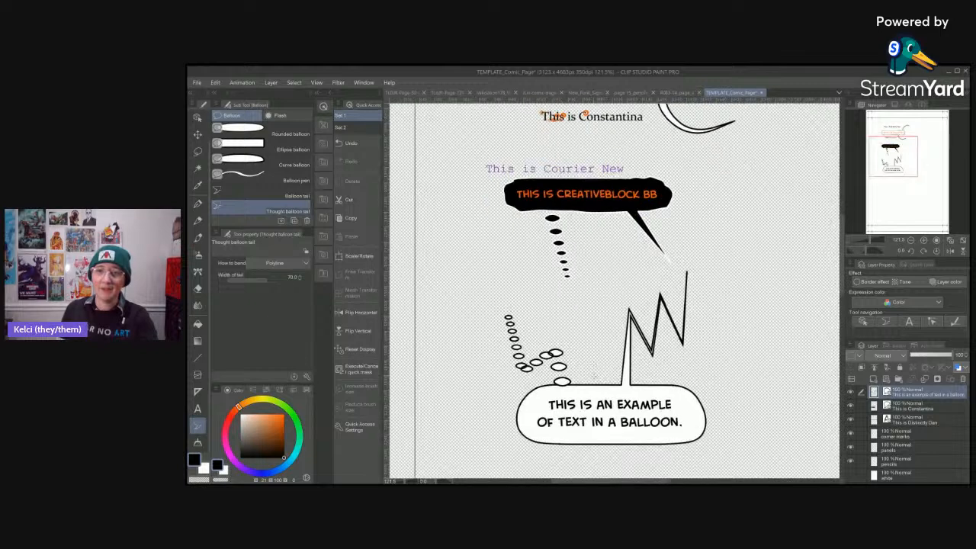
pyautogui.click(289, 261)
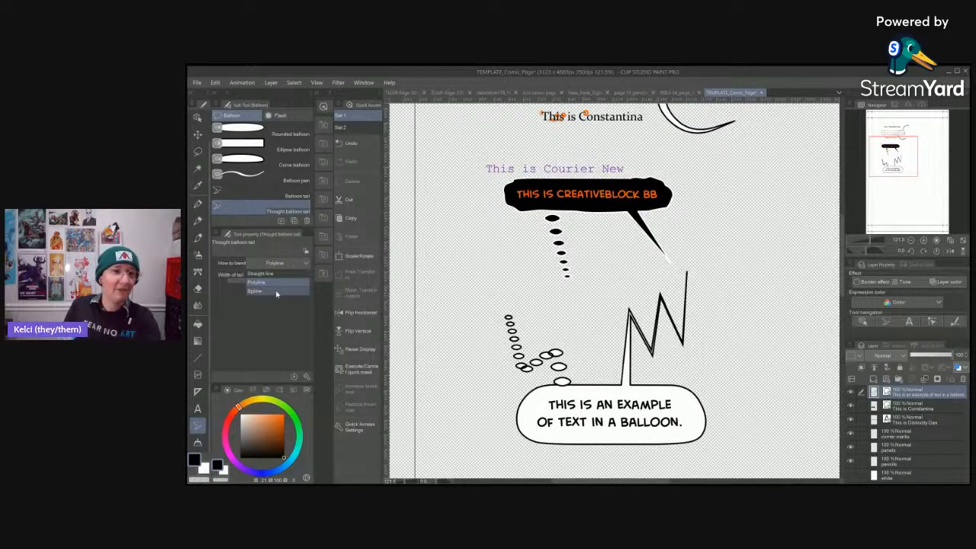
pyautogui.click(276, 292)
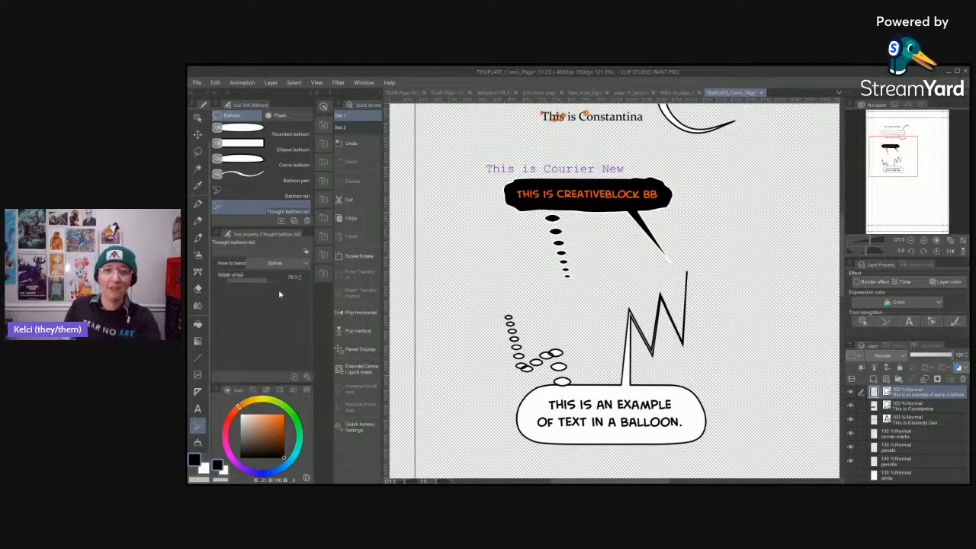
pyautogui.click(524, 204)
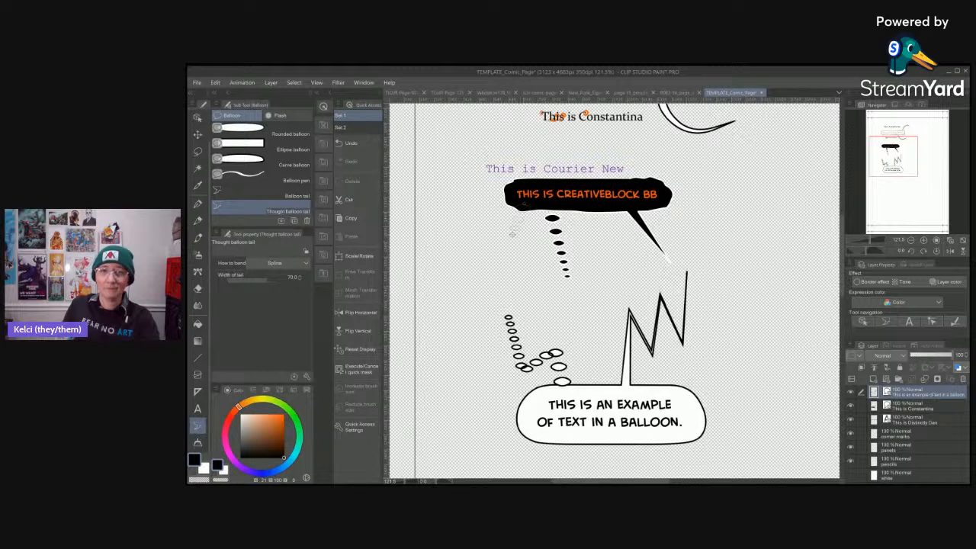
pyautogui.click(513, 231)
pyautogui.doubleClick(460, 227)
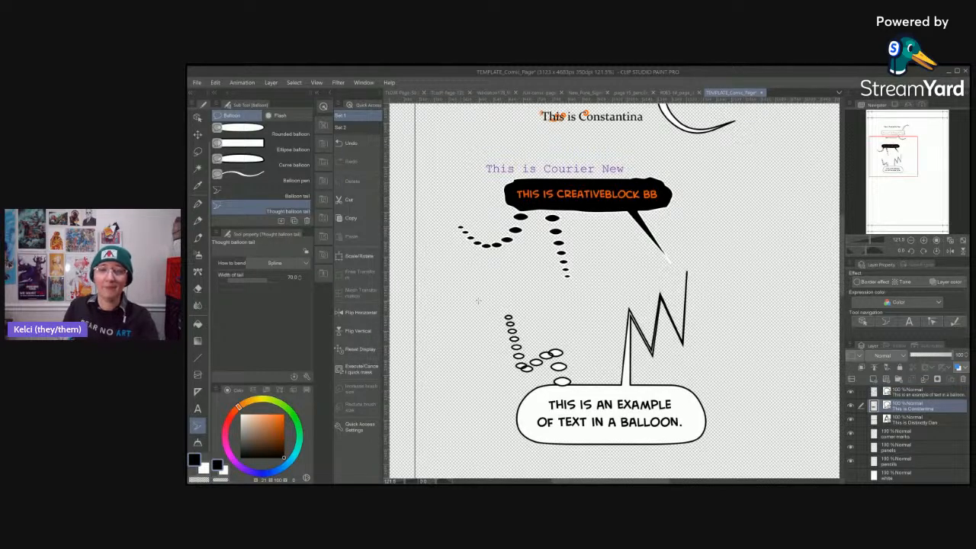
# - Set the width of the Thought balloon tail to 30
pyautogui.moveTo(505, 288); pyautogui.dragTo(533, 351)
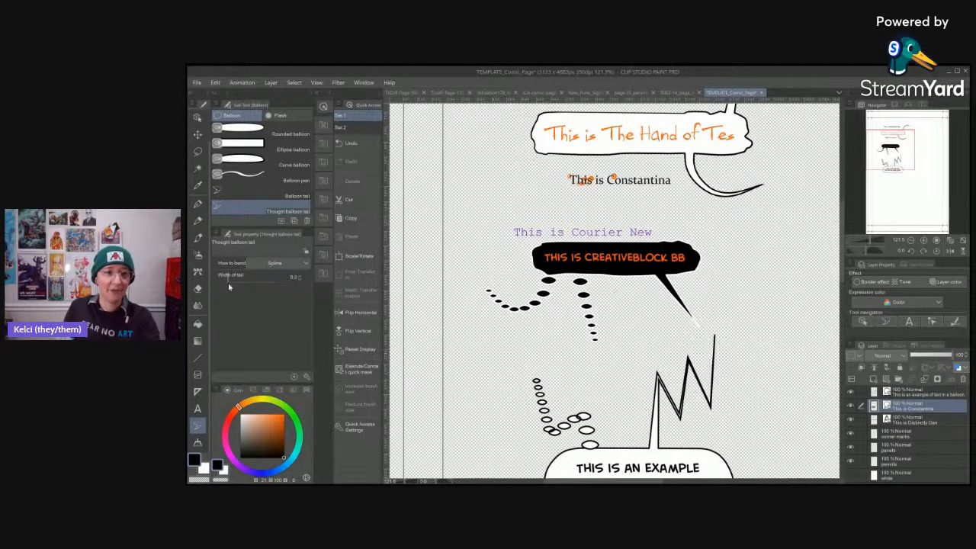
pyautogui.moveTo(264, 282)
pyautogui.mouseDown()
pyautogui.moveTo(276, 292)
pyautogui.moveTo(264, 290)
pyautogui.mouseUp()
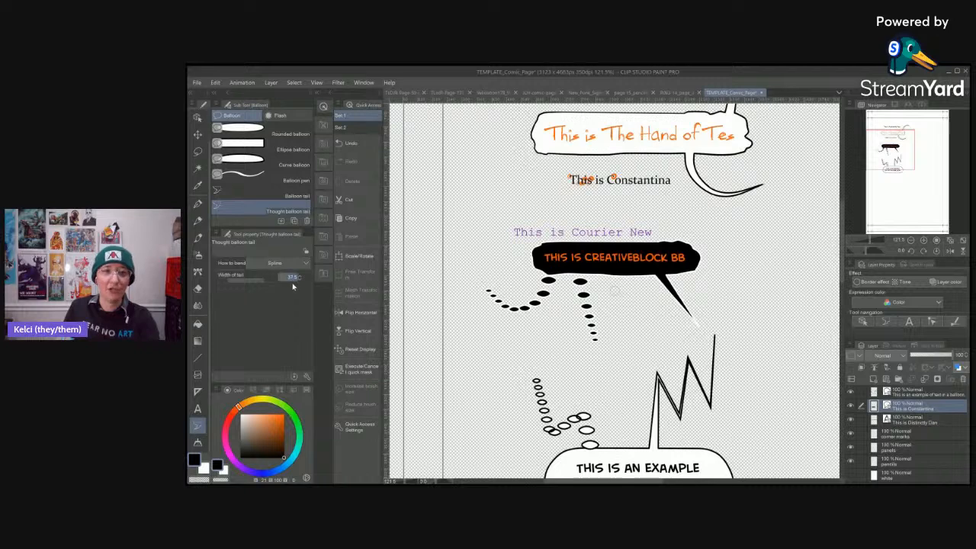
pyautogui.write('30')
pyautogui.press('Return')
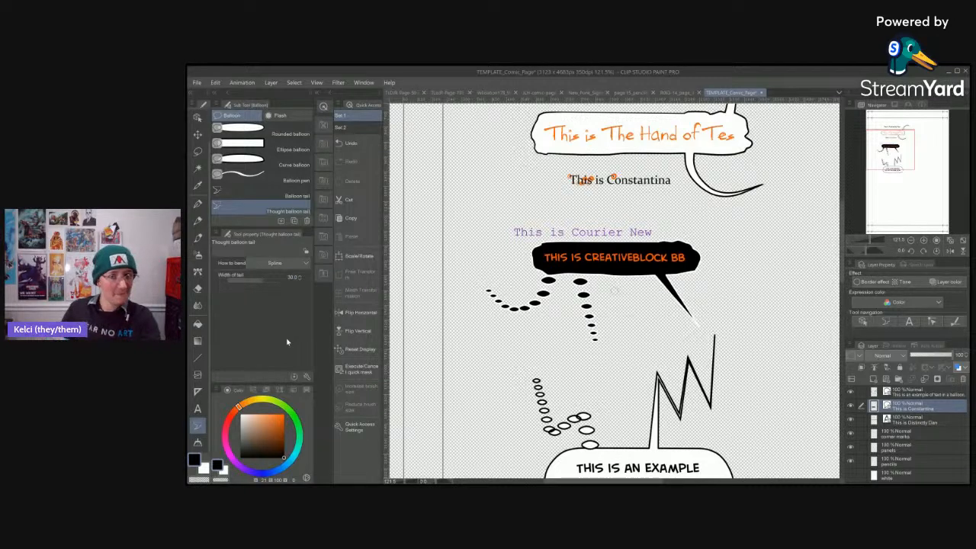
# - Try a narrow Spline thought balloon tail from the right end of the "This is The Hand of Tes" balloon
pyautogui.moveTo(742, 135)
pyautogui.mouseDown()
pyautogui.moveTo(651, 247)
pyautogui.moveTo(717, 250)
pyautogui.mouseUp()
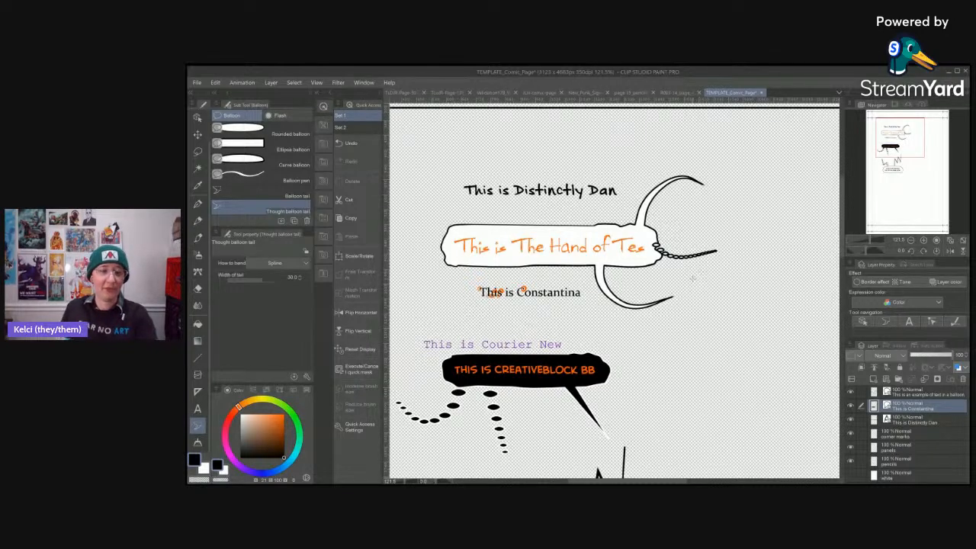
pyautogui.hotkey('ctrl', 'z')
# - Add a short curved Spline tail with the Balloon tail tool from the right end of the "This is The Hand of Tes" balloon
pyautogui.click(259, 195)
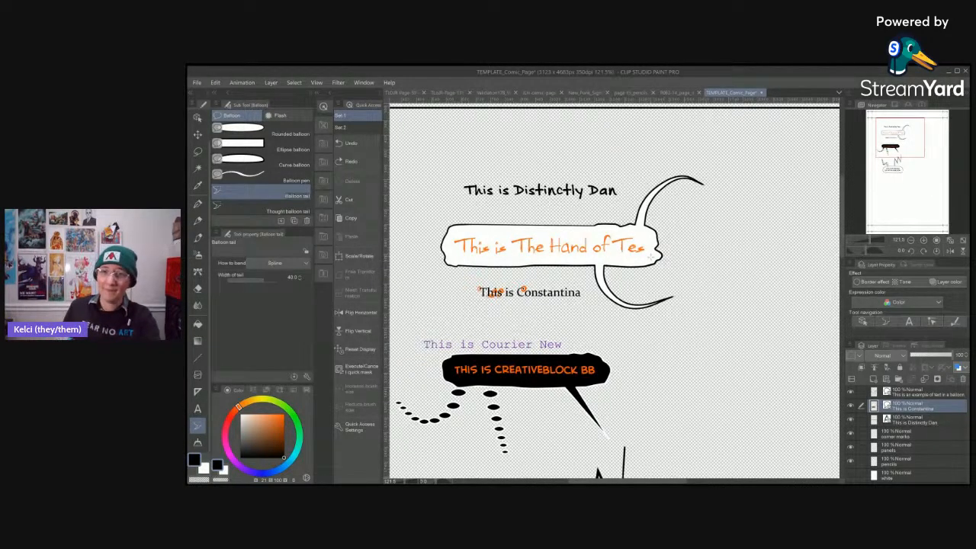
pyautogui.moveTo(652, 256)
pyautogui.mouseDown()
pyautogui.moveTo(679, 275)
pyautogui.moveTo(716, 253)
pyautogui.mouseUp()
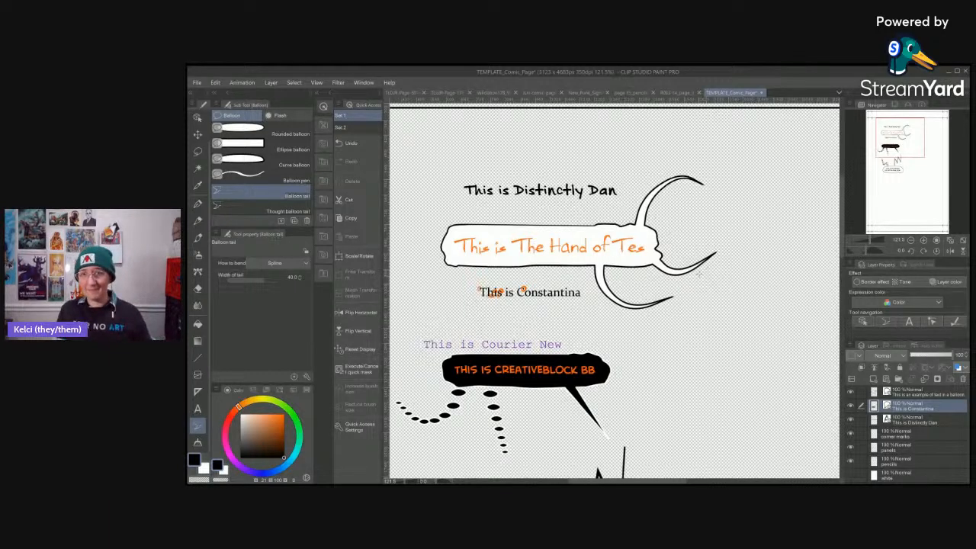
pyautogui.scroll(2, 697, 286)
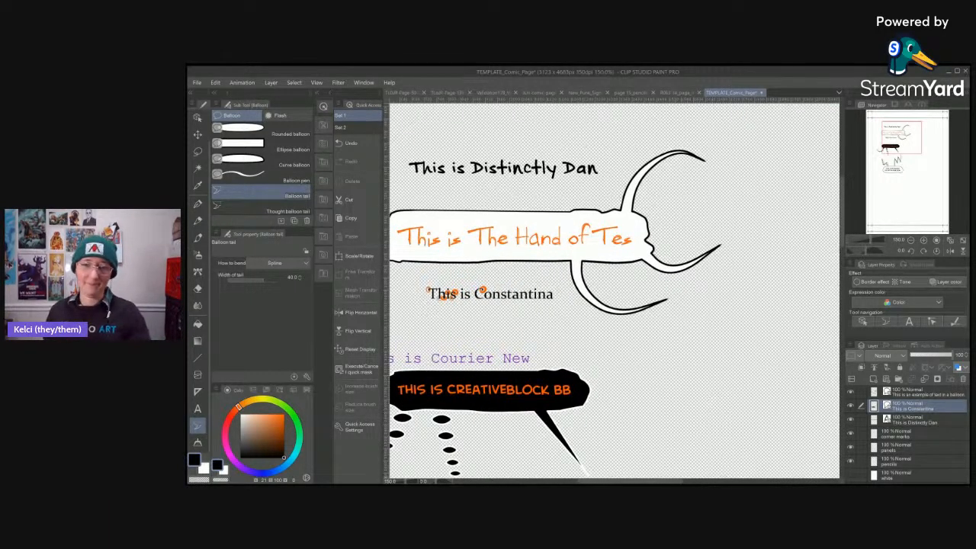
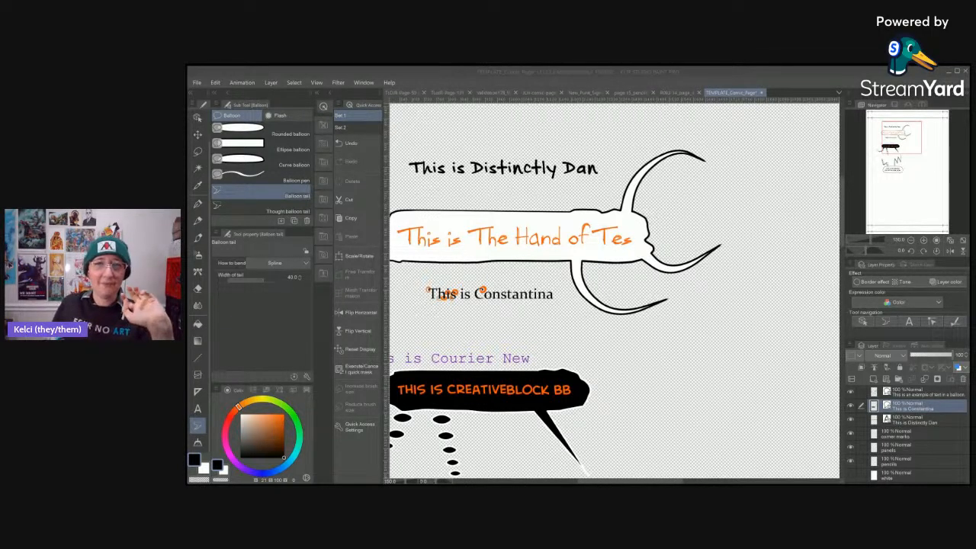
# - Switch to the Text tool and set its font to CreativeBlock BB
pyautogui.moveTo(778, 373); pyautogui.dragTo(695, 277)
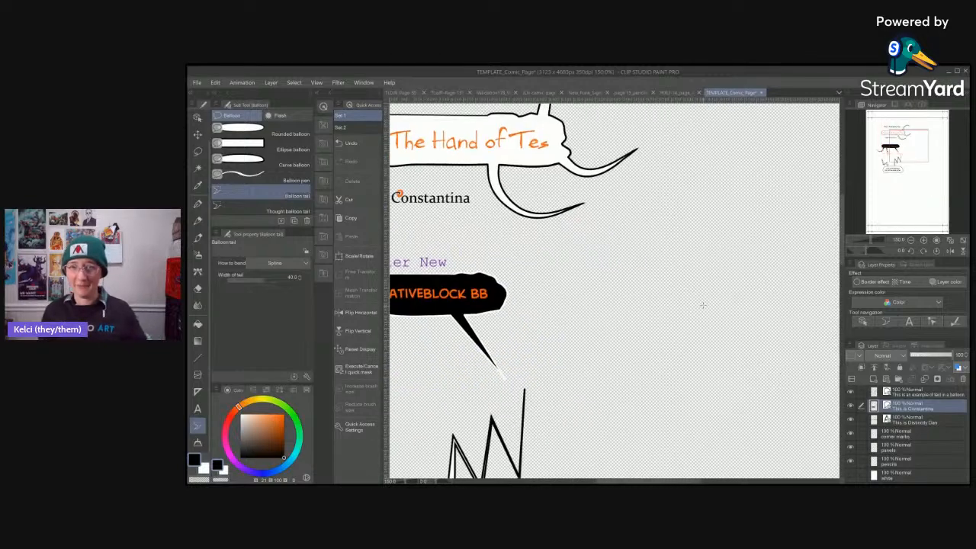
pyautogui.scroll(-5, 700, 306)
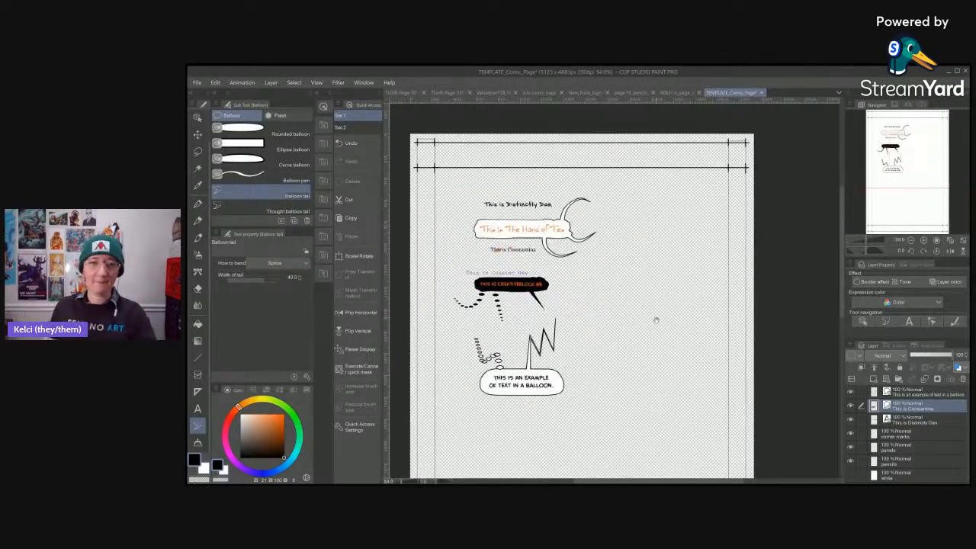
pyautogui.press('t')
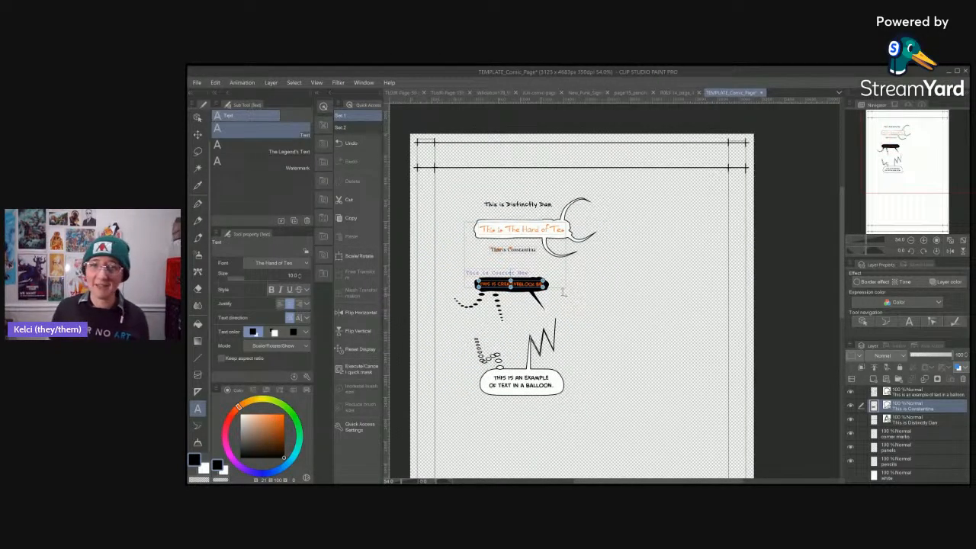
pyautogui.scroll(3, 587, 302)
pyautogui.click(304, 263)
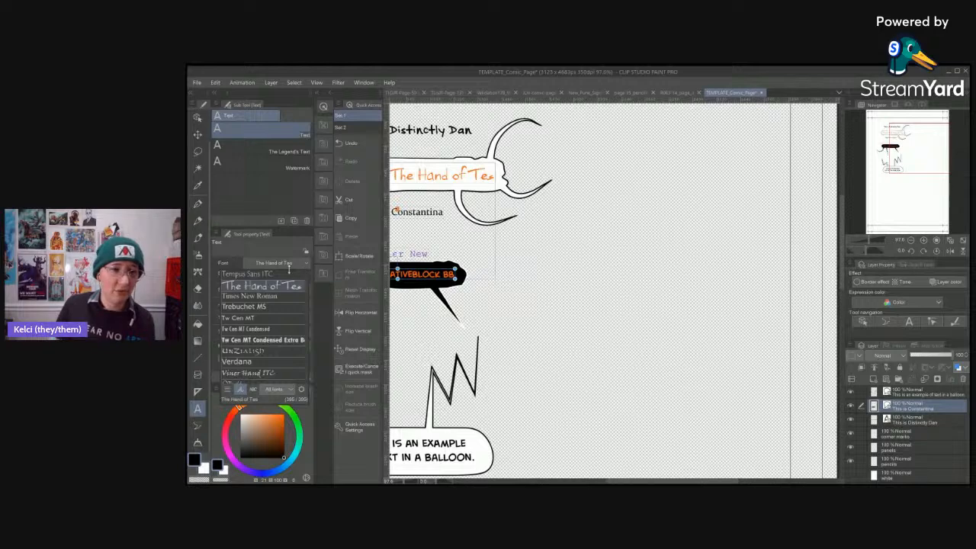
pyautogui.scroll(6, 304, 357)
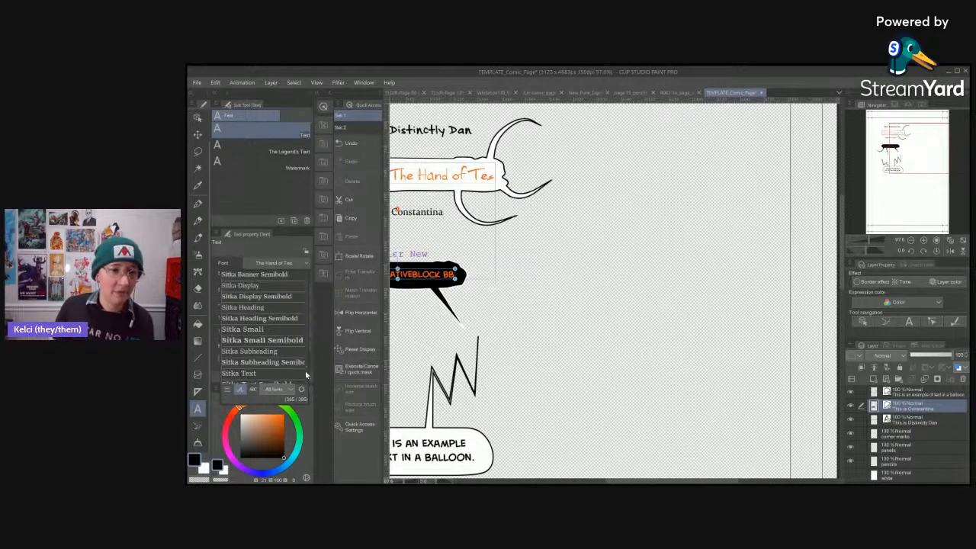
pyautogui.scroll(15, 304, 358)
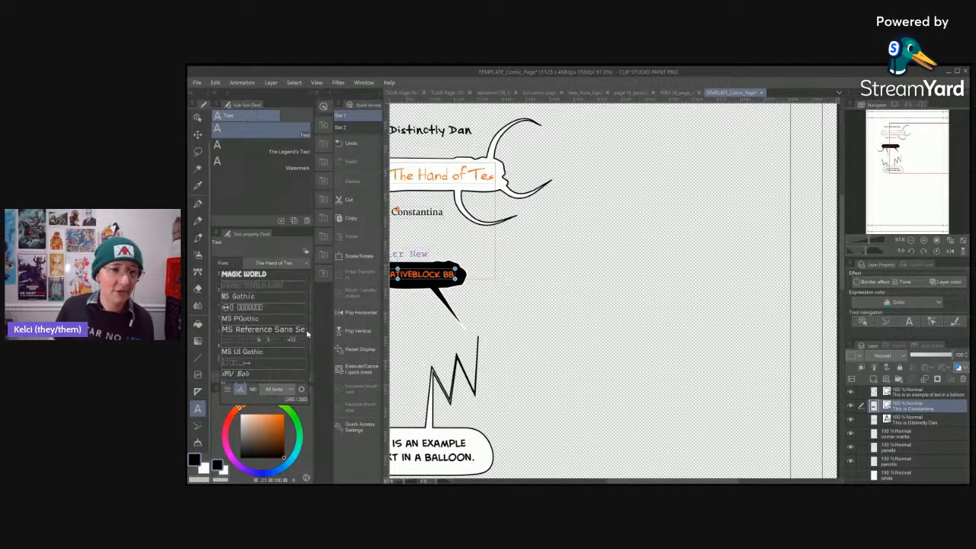
pyautogui.scroll(10, 305, 327)
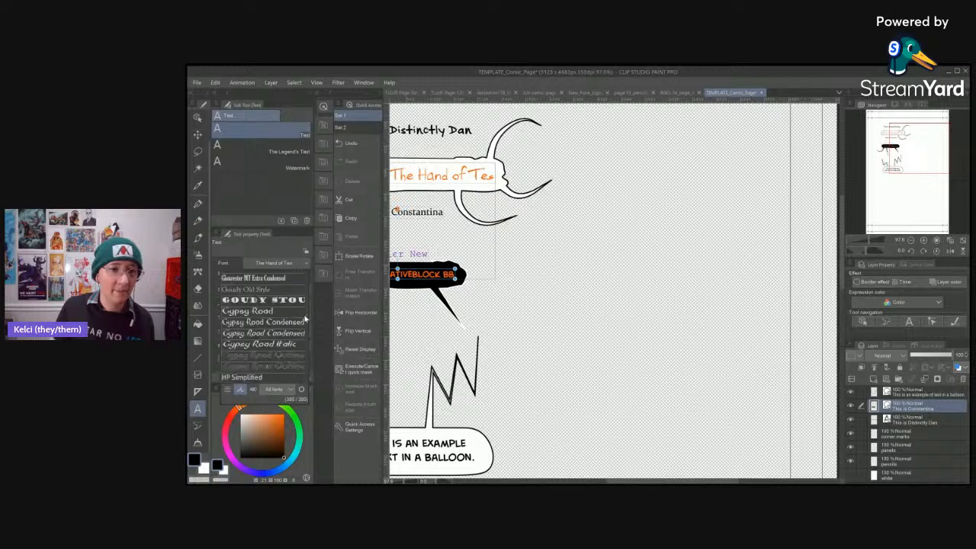
pyautogui.scroll(12, 305, 316)
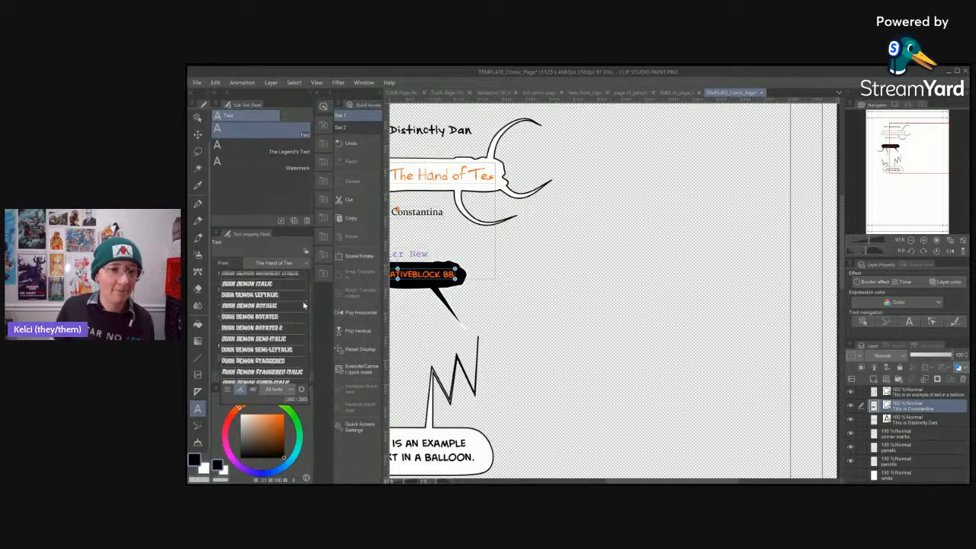
pyautogui.scroll(12, 304, 304)
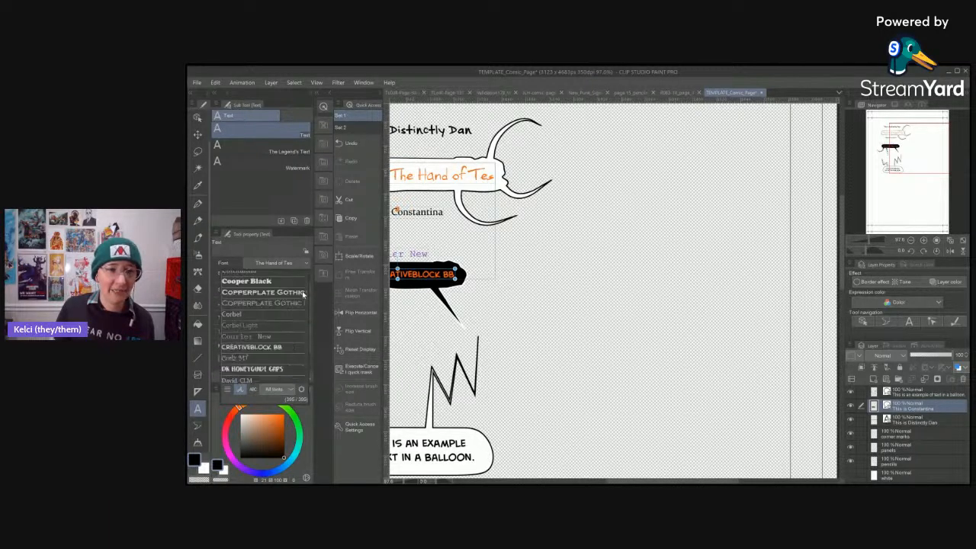
pyautogui.click(289, 347)
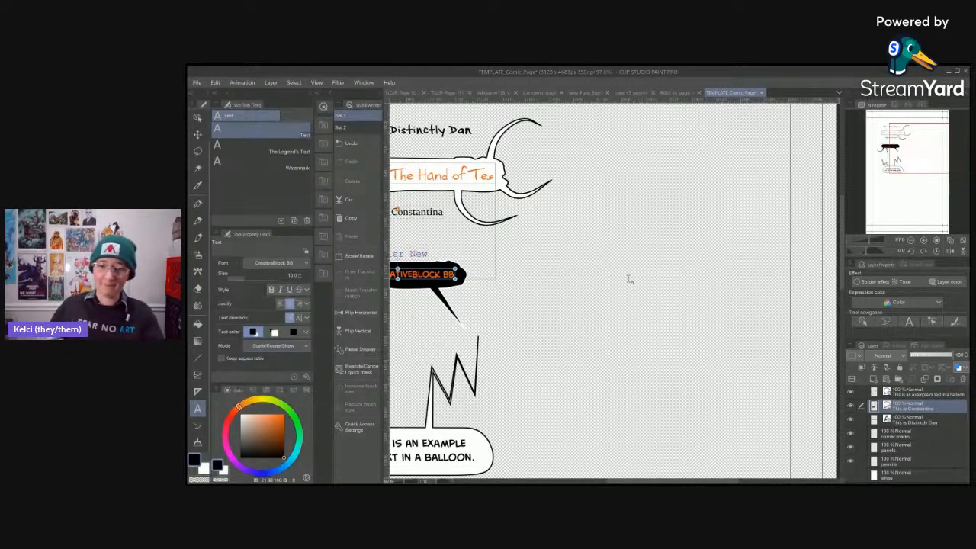
# - Add the three-line text "THIS IS THE SECOND / METHOD OF LETTERING / YOUR COMICS." in the empty area beside the existing balloons
pyautogui.click(610, 338)
pyautogui.write('THIS IS T')
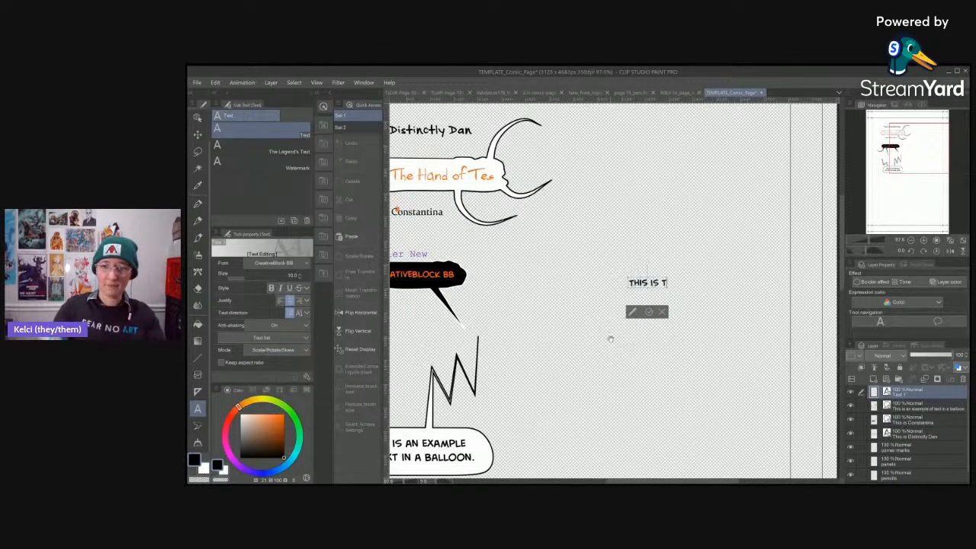
pyautogui.write('HE SECOND')
pyautogui.press('Return')
pyautogui.write('METHO')
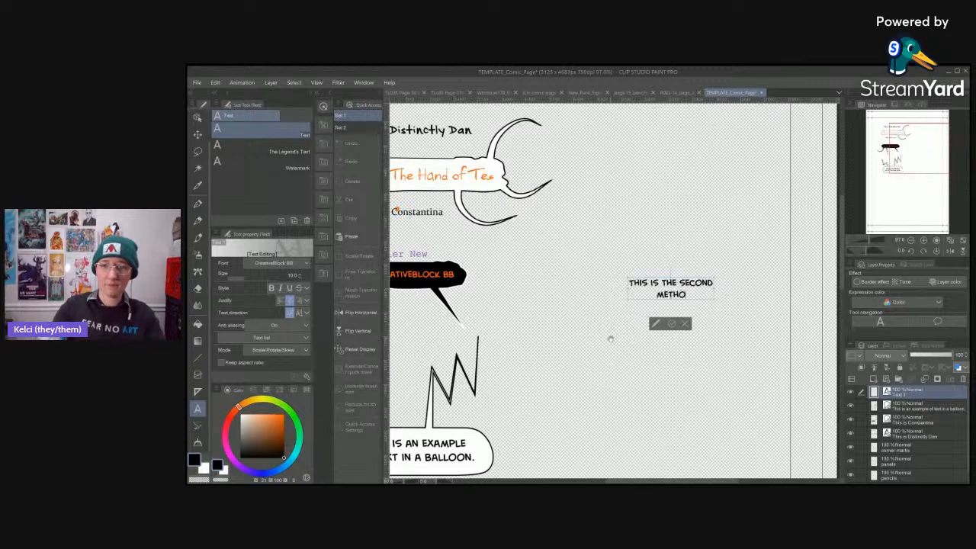
pyautogui.write('D OF LET')
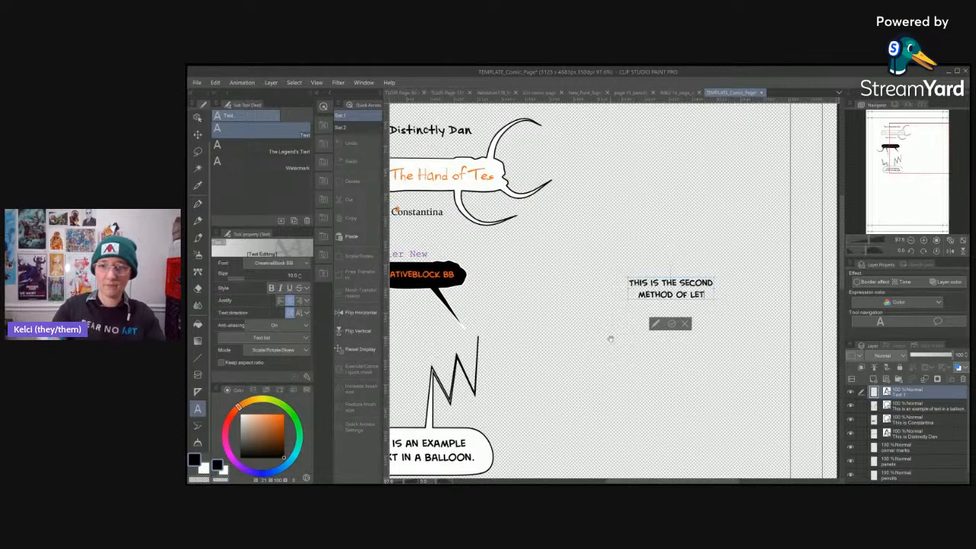
pyautogui.write('TERING')
pyautogui.press('Return')
pyautogui.write('YOUR')
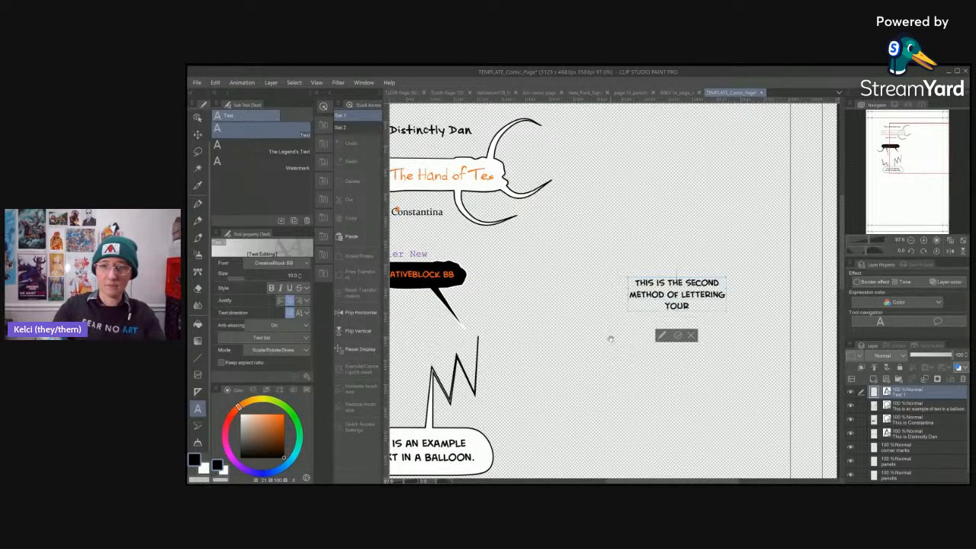
pyautogui.write(' COMICS.')
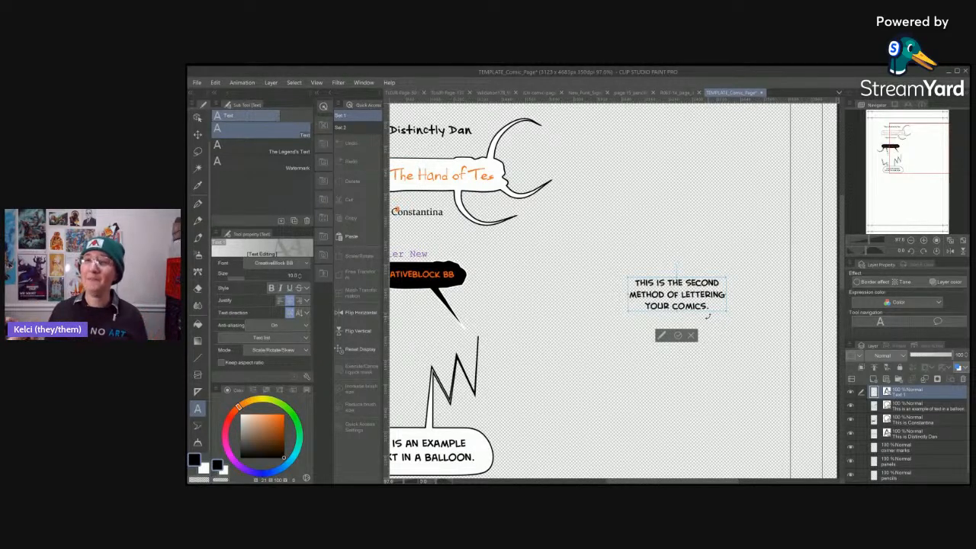
pyautogui.click(677, 336)
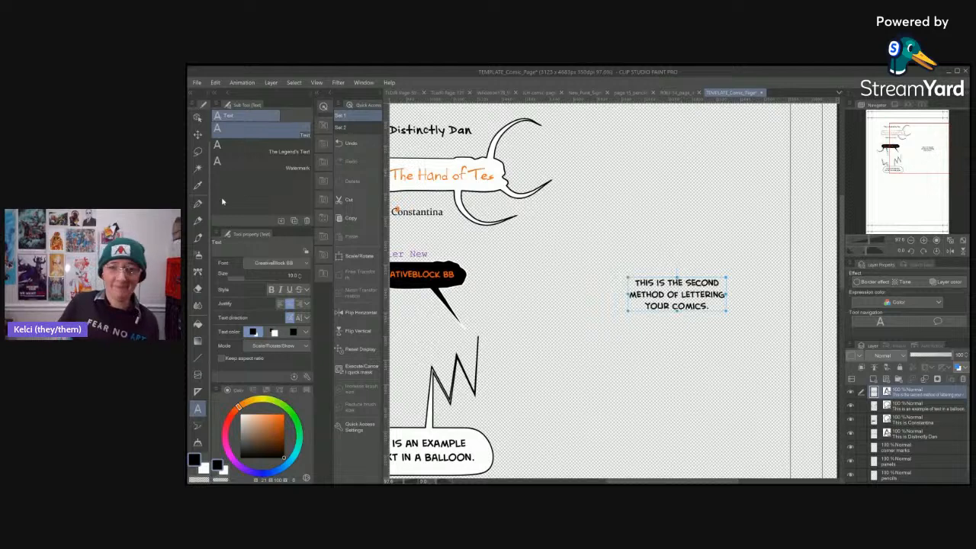
# - Create a new raster layer and place it directly beneath the "This is the second method of lettering" text layer
pyautogui.scroll(1, 716, 328)
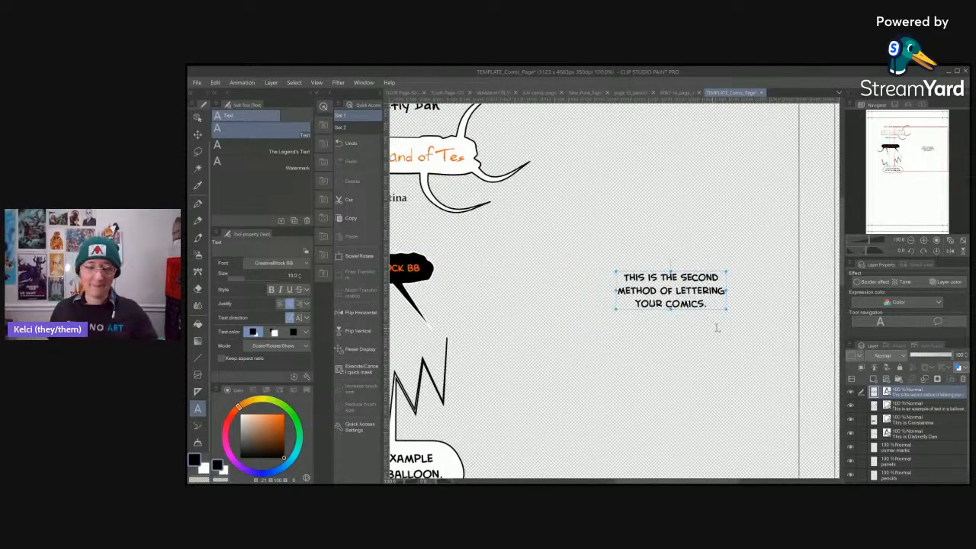
pyautogui.press('t')
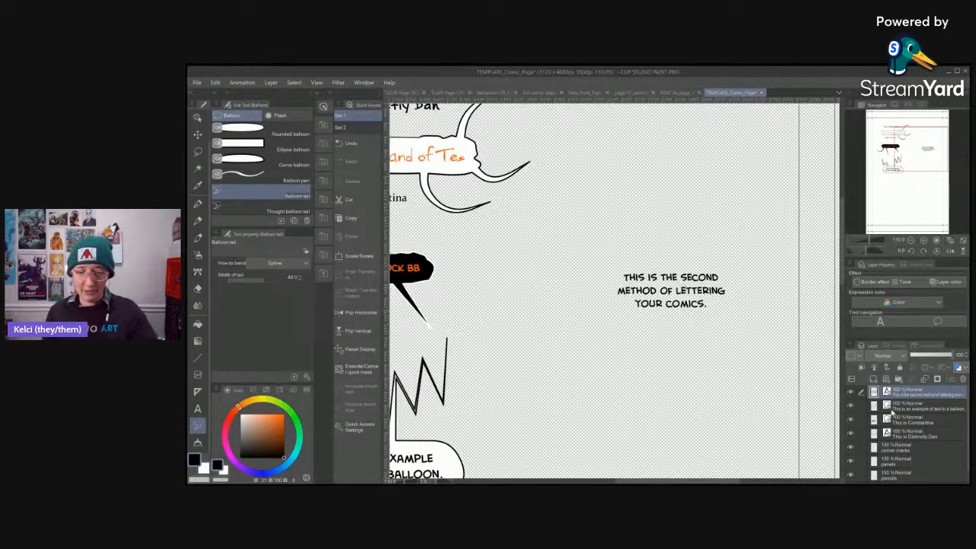
pyautogui.hotkey('ctrl', 'shift', 'n')
pyautogui.moveTo(917, 393); pyautogui.dragTo(925, 413)
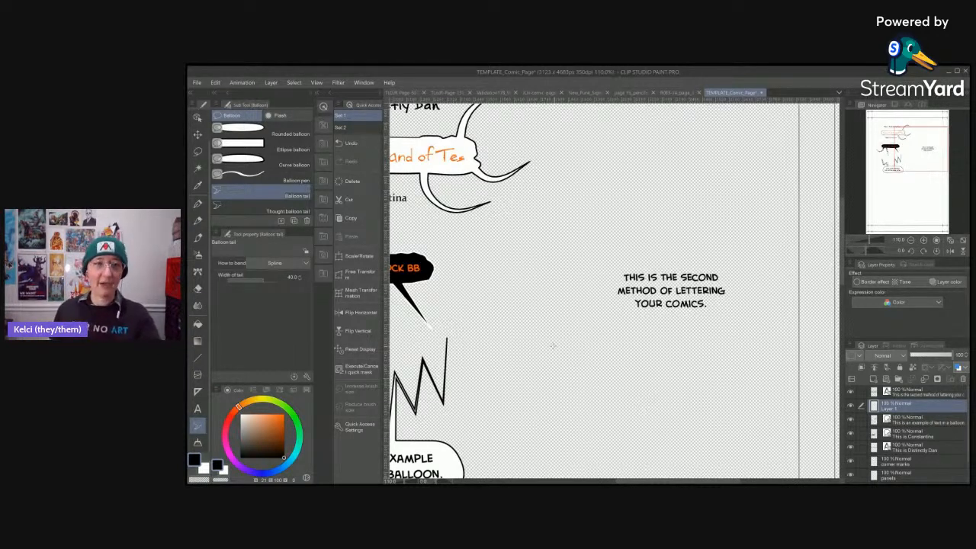
# - Switch to the G-pen and set its brush size to 100
pyautogui.press('p')
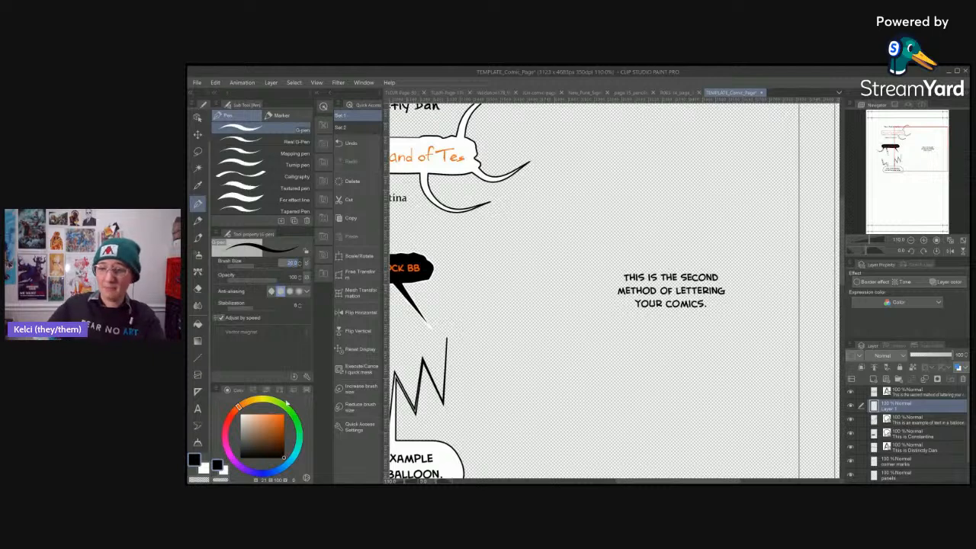
pyautogui.write('50')
pyautogui.press('Return')
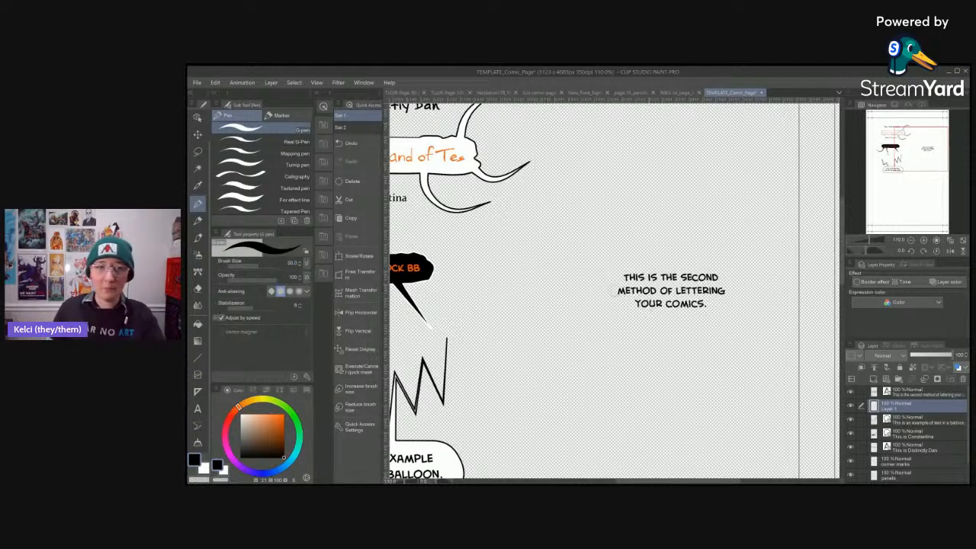
pyautogui.click(289, 264)
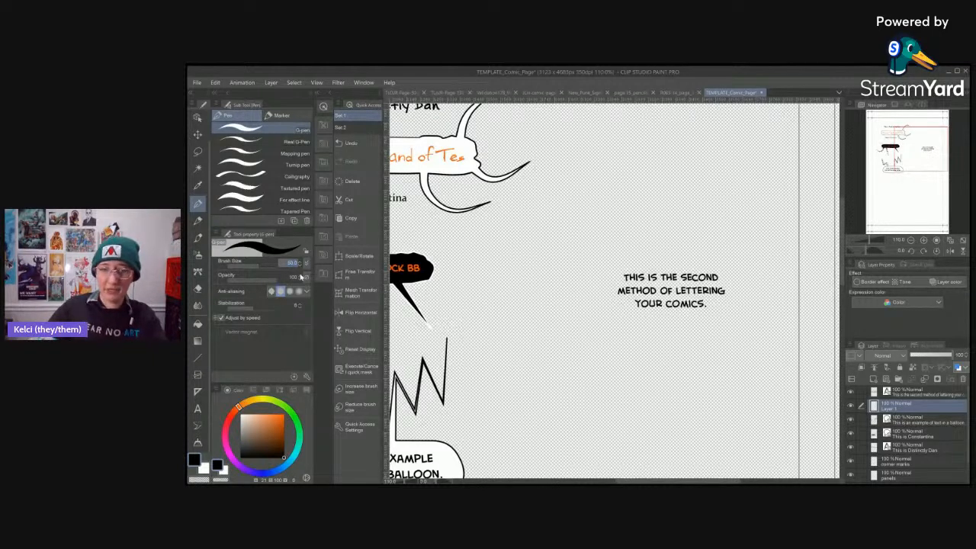
pyautogui.write('100')
pyautogui.press('Return')
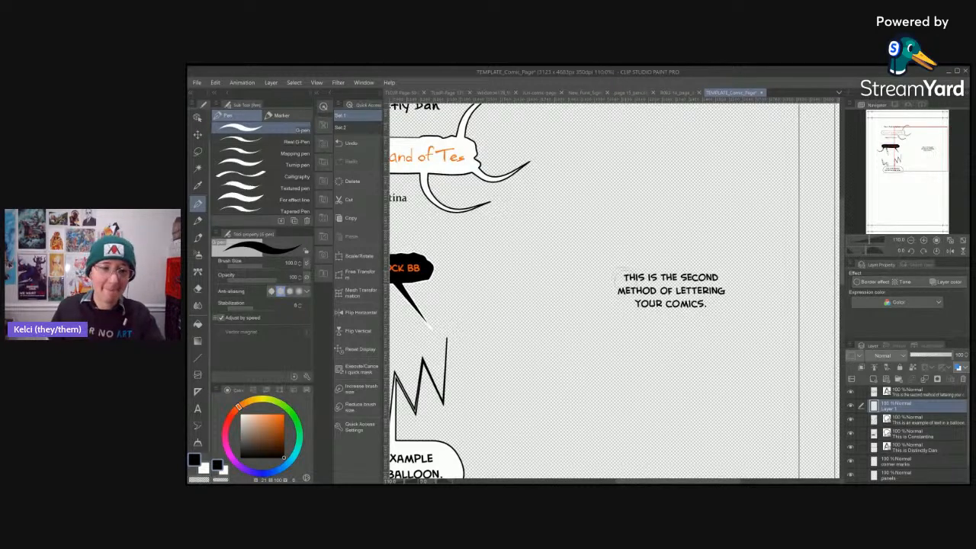
# - Paint a solid white balloon behind the new text, with a curling freehand tail descending from its lower edge
pyautogui.click(202, 467)
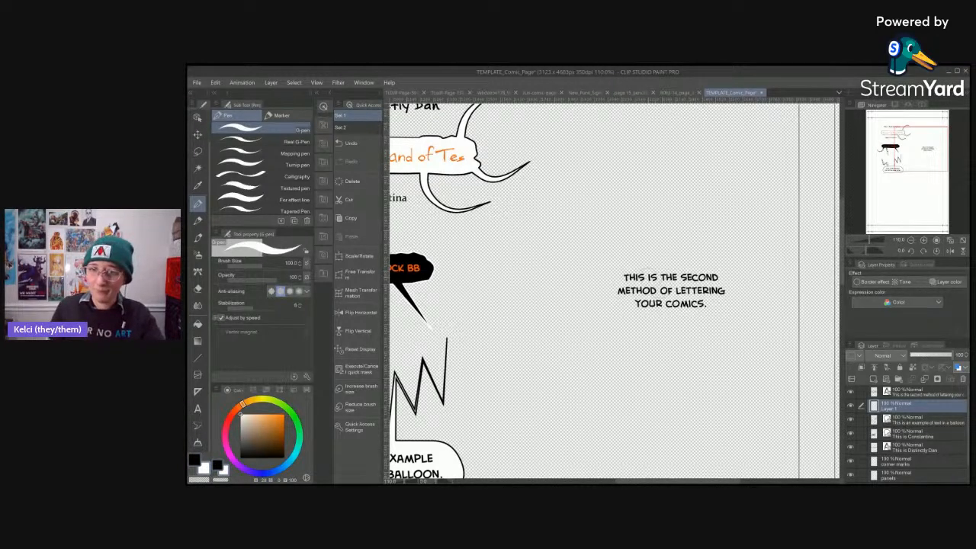
pyautogui.moveTo(629, 276)
pyautogui.mouseDown()
pyautogui.moveTo(622, 291)
pyautogui.moveTo(644, 282)
pyautogui.moveTo(647, 296)
pyautogui.moveTo(622, 311)
pyautogui.moveTo(625, 299)
pyautogui.moveTo(686, 311)
pyautogui.moveTo(716, 302)
pyautogui.moveTo(709, 285)
pyautogui.moveTo(732, 284)
pyautogui.moveTo(690, 264)
pyautogui.moveTo(652, 269)
pyautogui.moveTo(660, 286)
pyautogui.moveTo(619, 276)
pyautogui.moveTo(627, 301)
pyautogui.moveTo(610, 309)
pyautogui.moveTo(686, 320)
pyautogui.moveTo(728, 309)
pyautogui.moveTo(694, 260)
pyautogui.moveTo(632, 271)
pyautogui.moveTo(603, 297)
pyautogui.moveTo(612, 275)
pyautogui.moveTo(641, 257)
pyautogui.moveTo(723, 287)
pyautogui.moveTo(676, 317)
pyautogui.moveTo(689, 394)
pyautogui.moveTo(725, 385)
pyautogui.mouseUp()
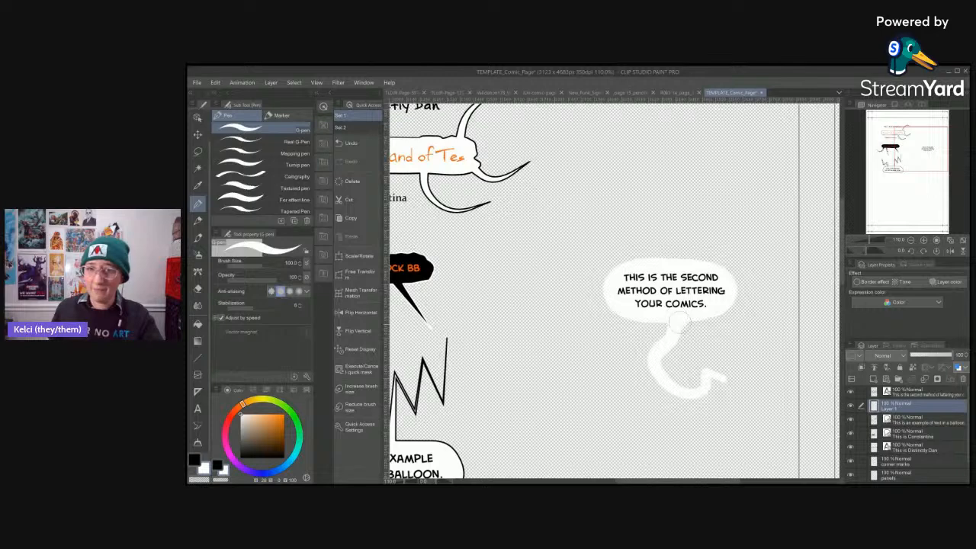
pyautogui.moveTo(680, 315)
pyautogui.mouseDown()
pyautogui.moveTo(662, 354)
pyautogui.moveTo(674, 389)
pyautogui.moveTo(715, 378)
pyautogui.mouseUp()
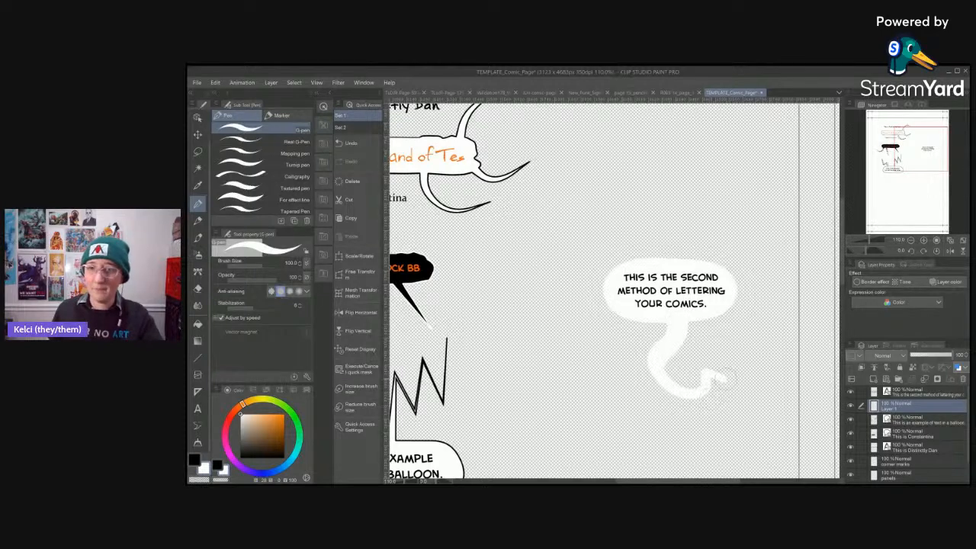
# - Apply a border effect to the painted balloon layer with a black edge color and an edge thickness of 7
pyautogui.click(869, 281)
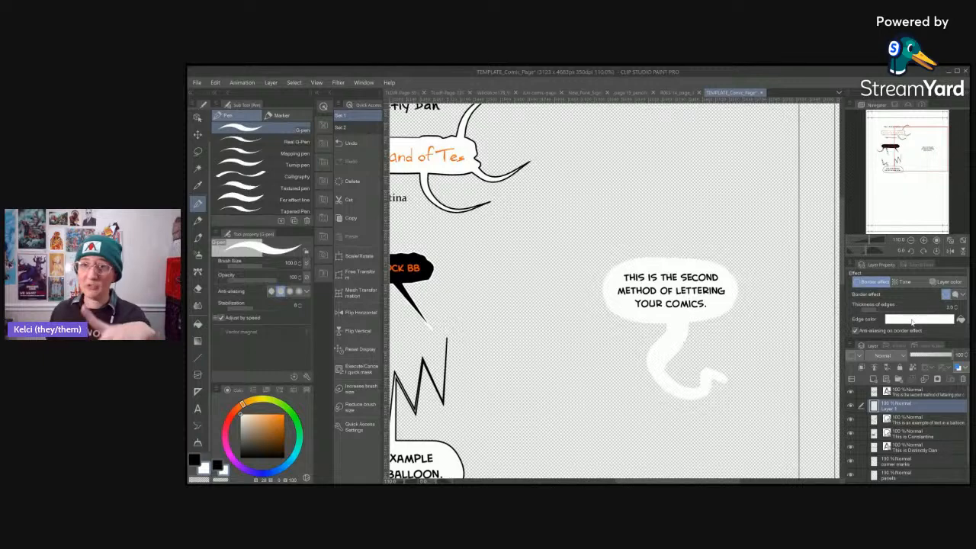
pyautogui.click(893, 321)
pyautogui.click(920, 217)
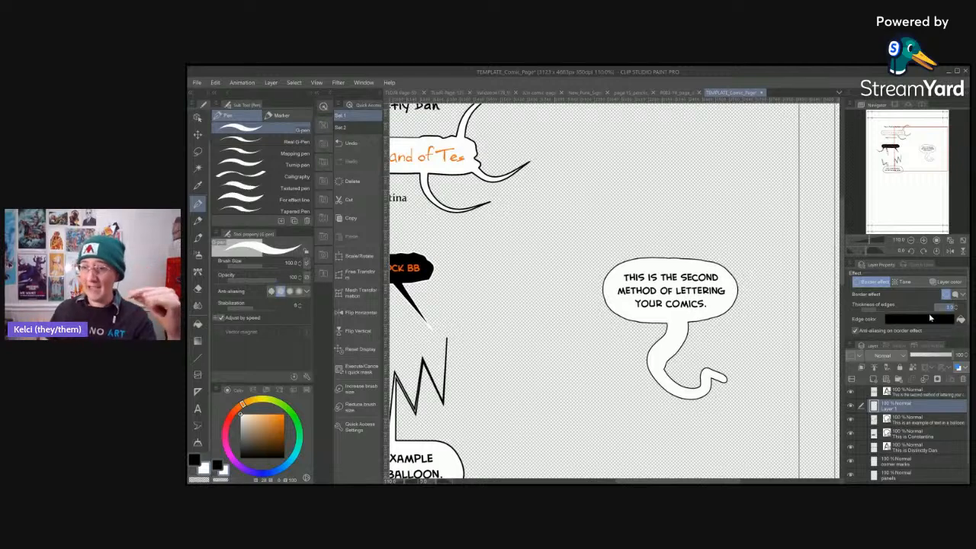
pyautogui.write('3')
pyautogui.press('Return')
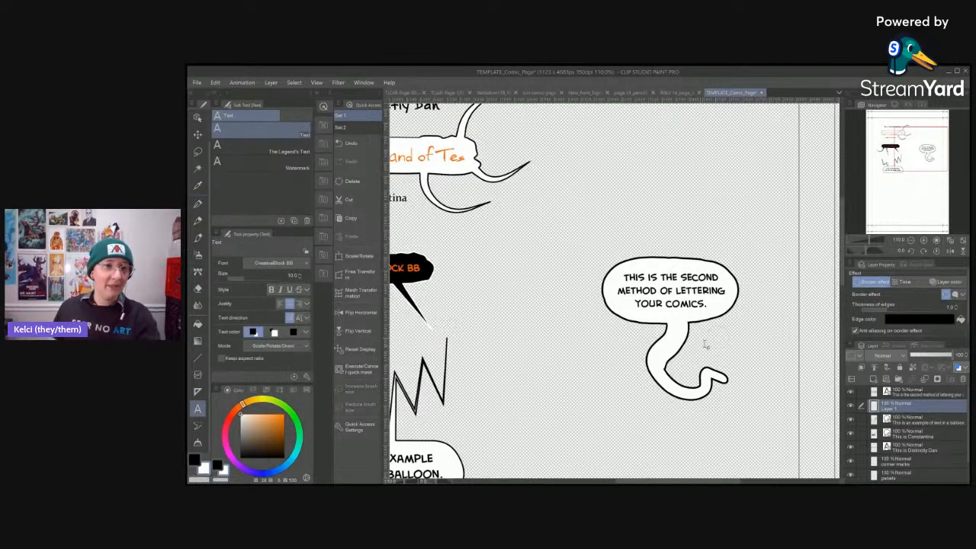
# - Examine the Curve balloon tool's color and brush size settings and compare the existing balloons with the hand-painted one
pyautogui.press('t')
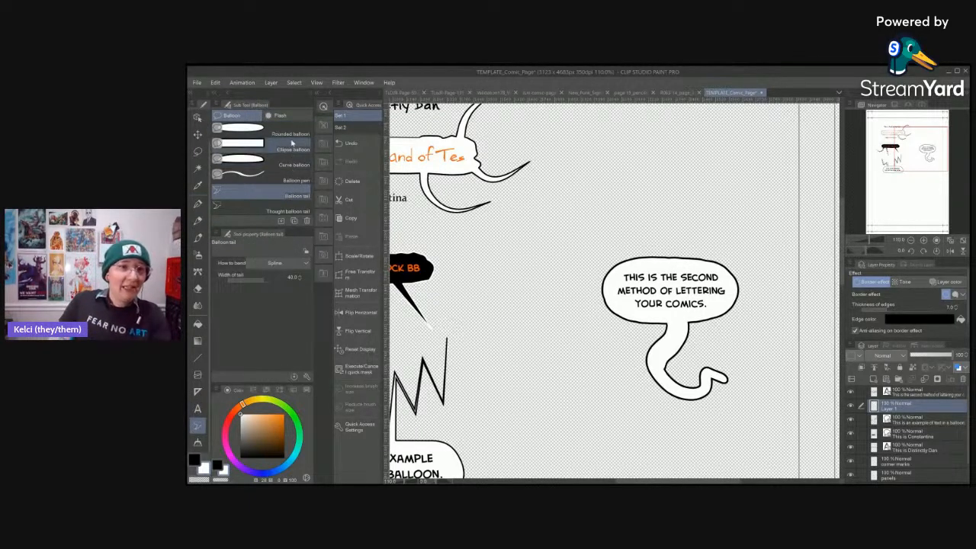
pyautogui.click(259, 160)
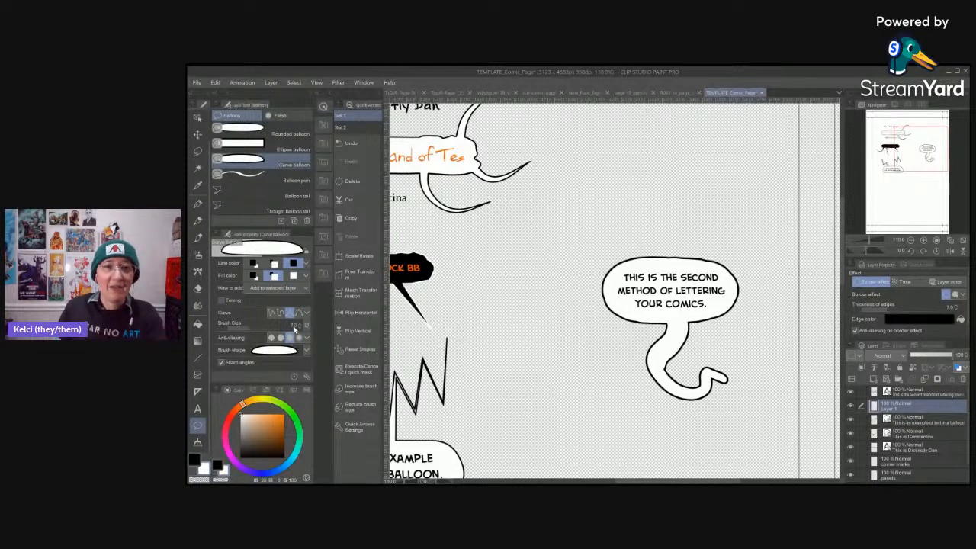
pyautogui.moveTo(519, 259); pyautogui.dragTo(579, 296)
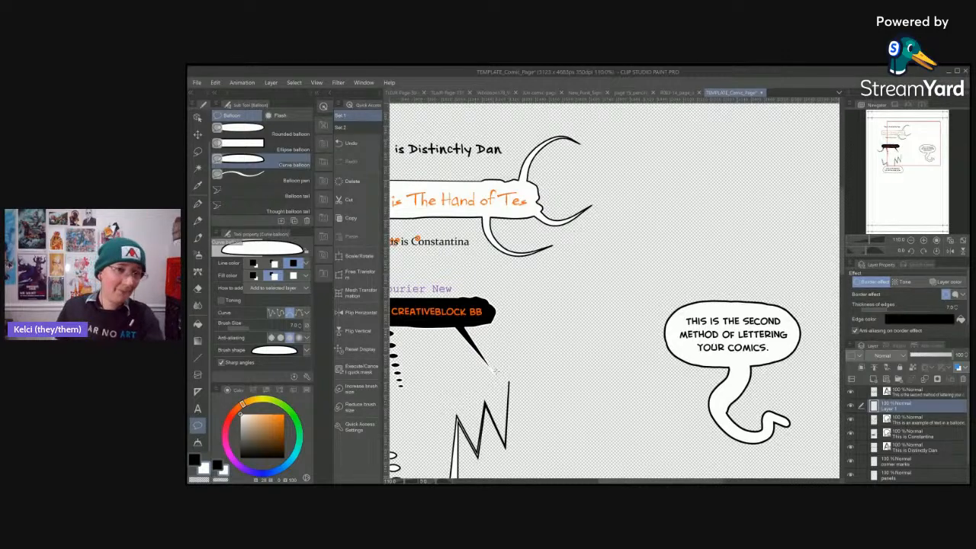
pyautogui.moveTo(752, 254); pyautogui.dragTo(632, 205)
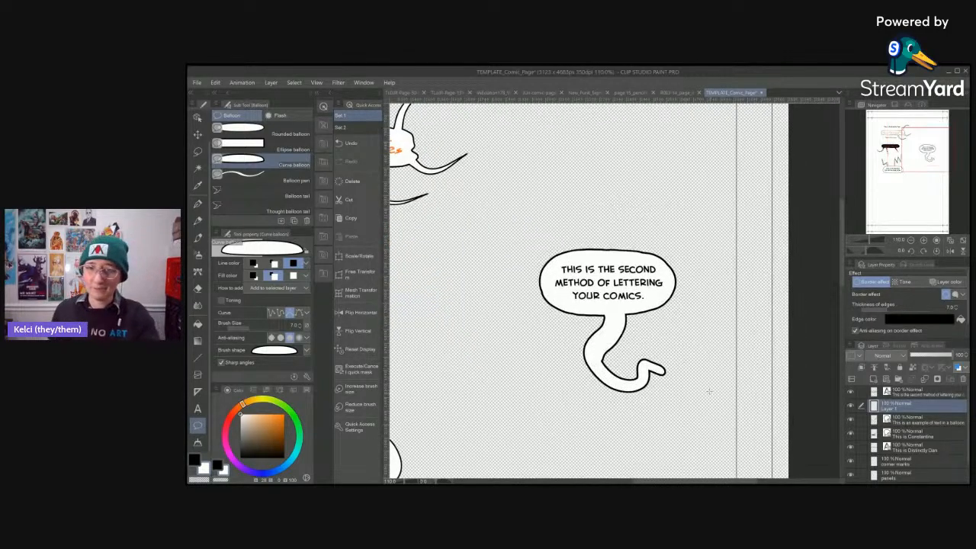
pyautogui.moveTo(699, 340); pyautogui.dragTo(743, 320)
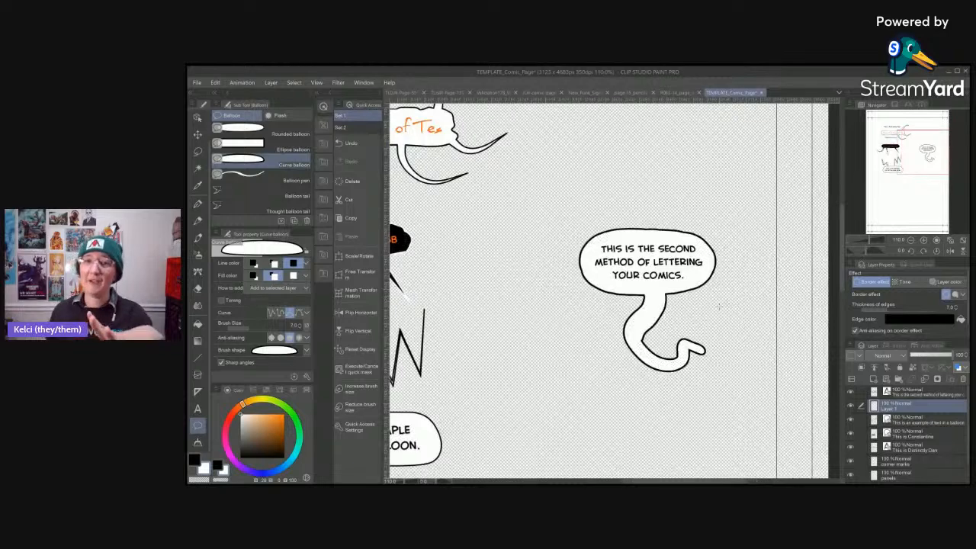
pyautogui.press('t')
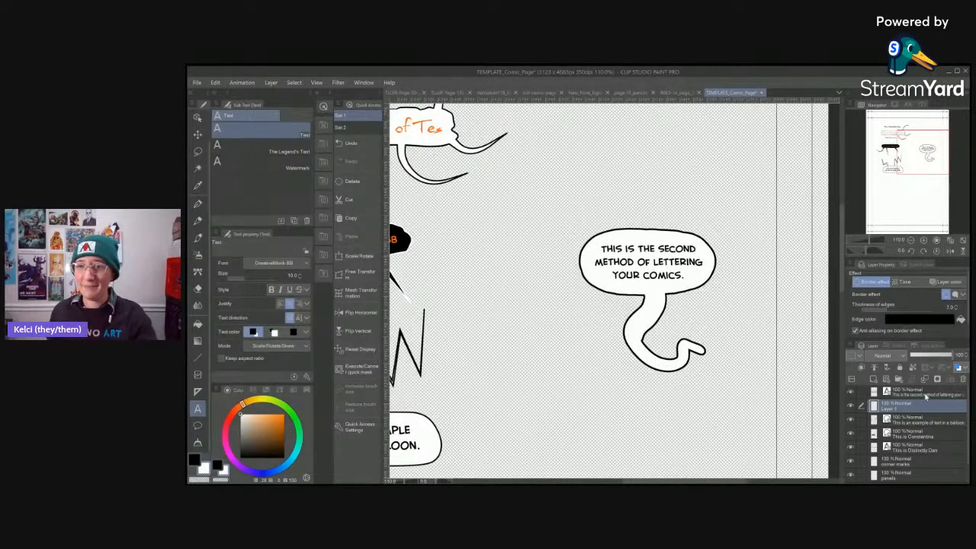
# - Nudge the text layer slightly to center its wording inside the painted balloon
pyautogui.click(925, 394)
pyautogui.moveTo(669, 285); pyautogui.dragTo(667, 284)
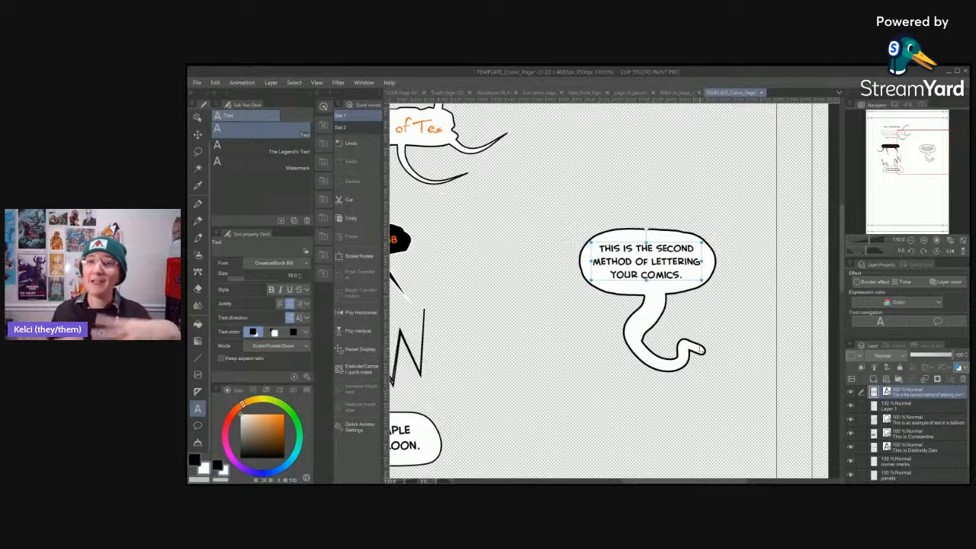
pyautogui.press('k')
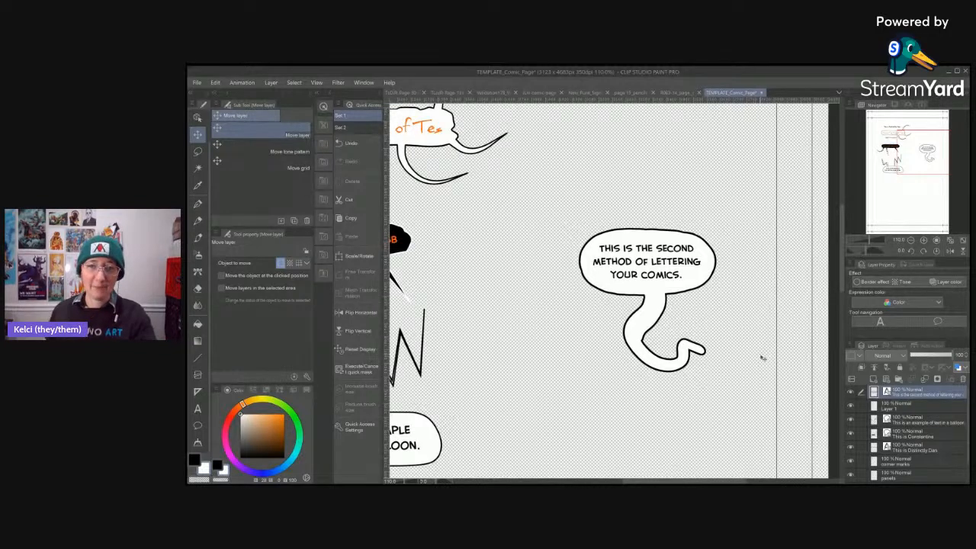
pyautogui.moveTo(707, 298); pyautogui.dragTo(715, 327)
pyautogui.scroll(4, 703, 325)
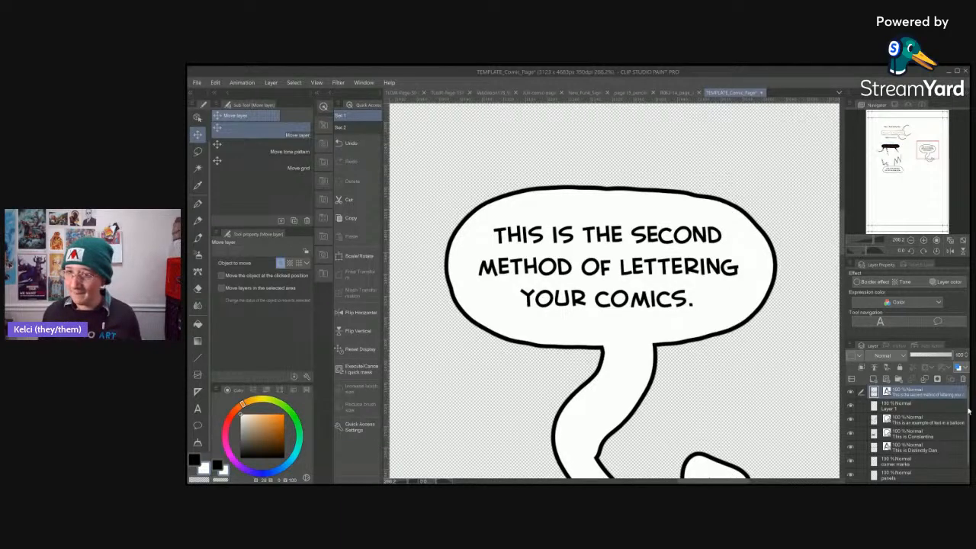
# - Add a new raster layer above the text and set up the Real pencil with a bright red color
pyautogui.hotkey('ctrl', 'shift', 'n')
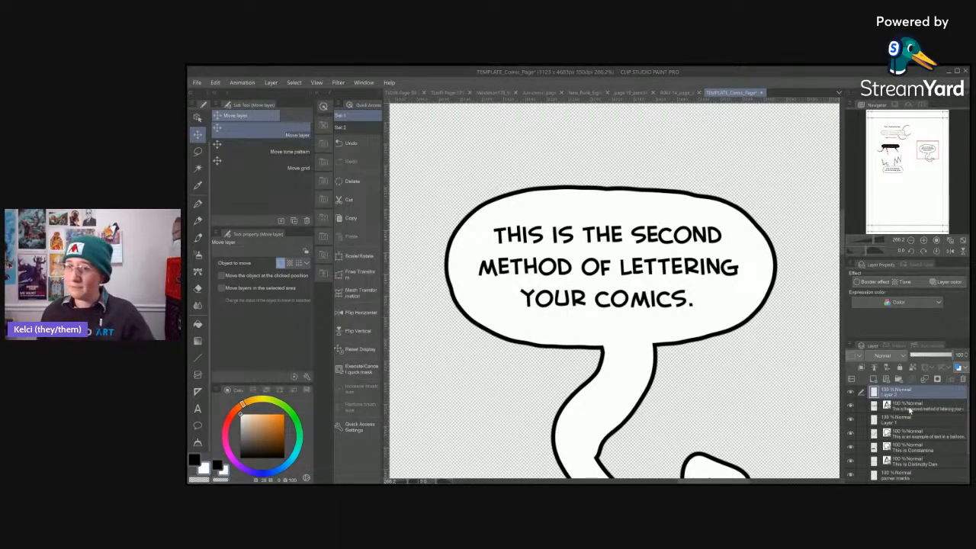
pyautogui.press('p')
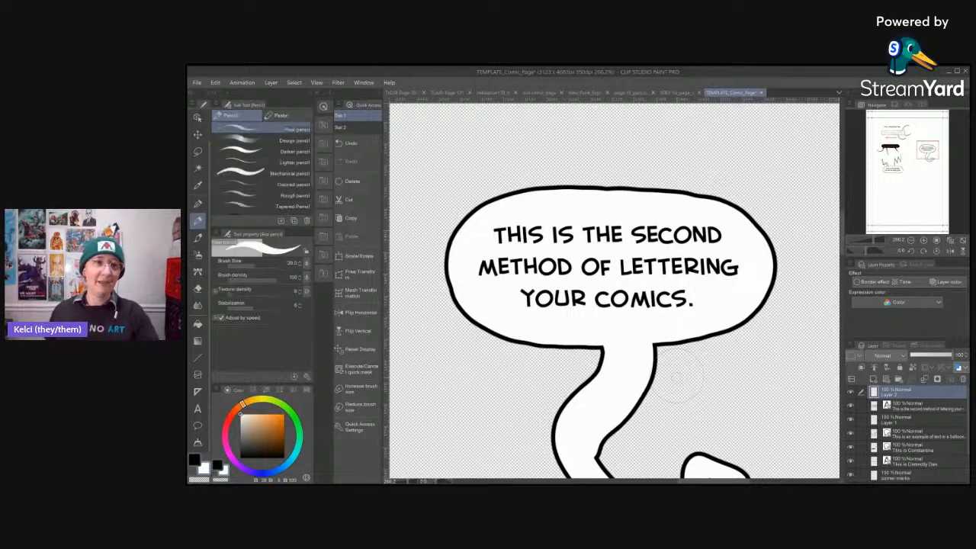
pyautogui.click(284, 421)
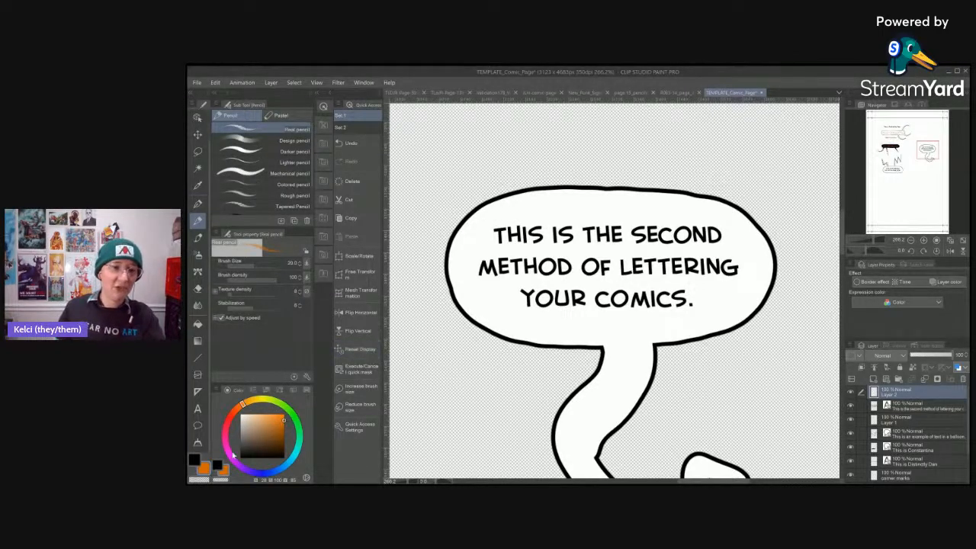
pyautogui.click(195, 460)
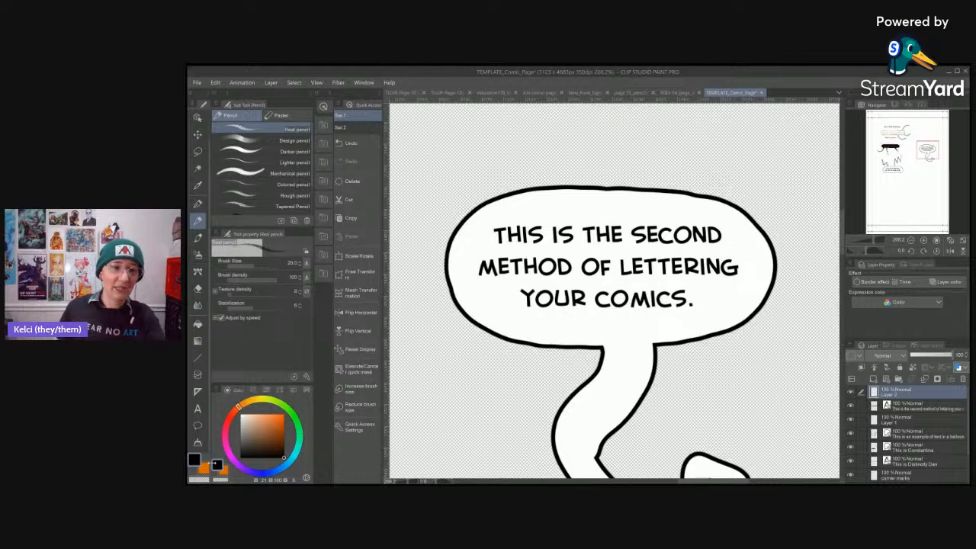
pyautogui.click(205, 467)
pyautogui.moveTo(242, 405); pyautogui.dragTo(232, 413)
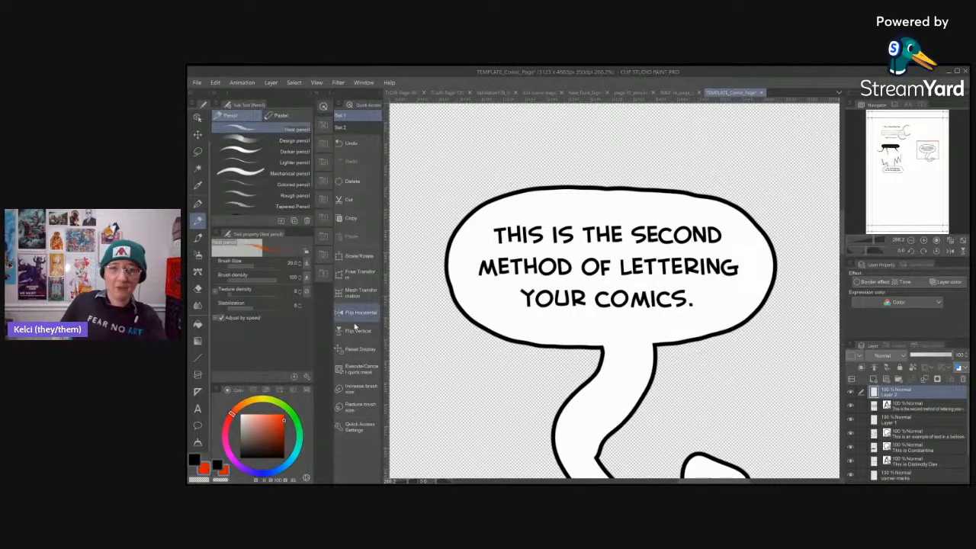
# - Sketch a small red letter H in each of the four corners between the text and the painted balloon's outline
pyautogui.moveTo(478, 212); pyautogui.dragTo(475, 230)
pyautogui.moveTo(486, 210)
pyautogui.mouseDown()
pyautogui.moveTo(484, 229)
pyautogui.moveTo(487, 218)
pyautogui.mouseUp()
pyautogui.moveTo(727, 210); pyautogui.dragTo(725, 229)
pyautogui.moveTo(740, 208)
pyautogui.mouseDown()
pyautogui.moveTo(738, 228)
pyautogui.moveTo(740, 217)
pyautogui.mouseUp()
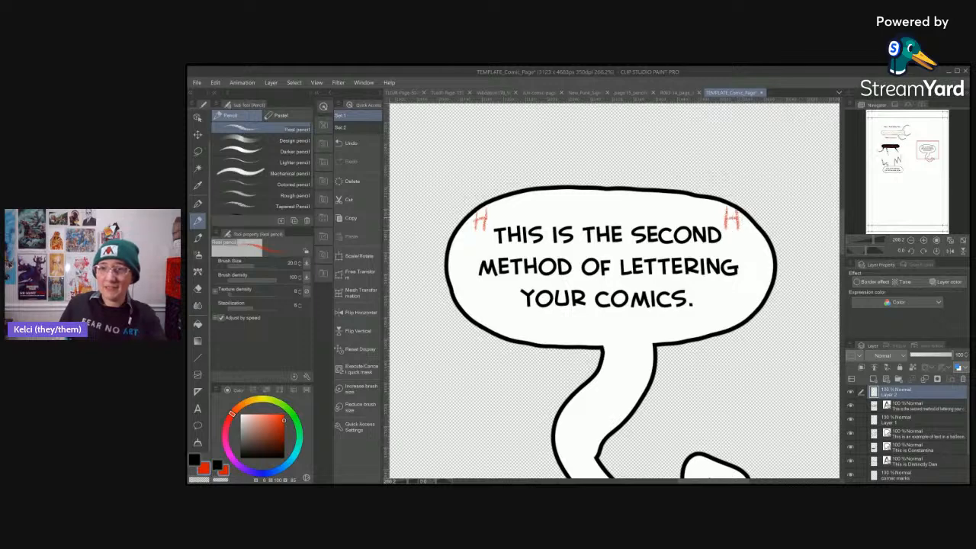
pyautogui.moveTo(728, 304); pyautogui.dragTo(726, 323)
pyautogui.moveTo(738, 302)
pyautogui.mouseDown()
pyautogui.moveTo(737, 321)
pyautogui.moveTo(740, 311)
pyautogui.mouseUp()
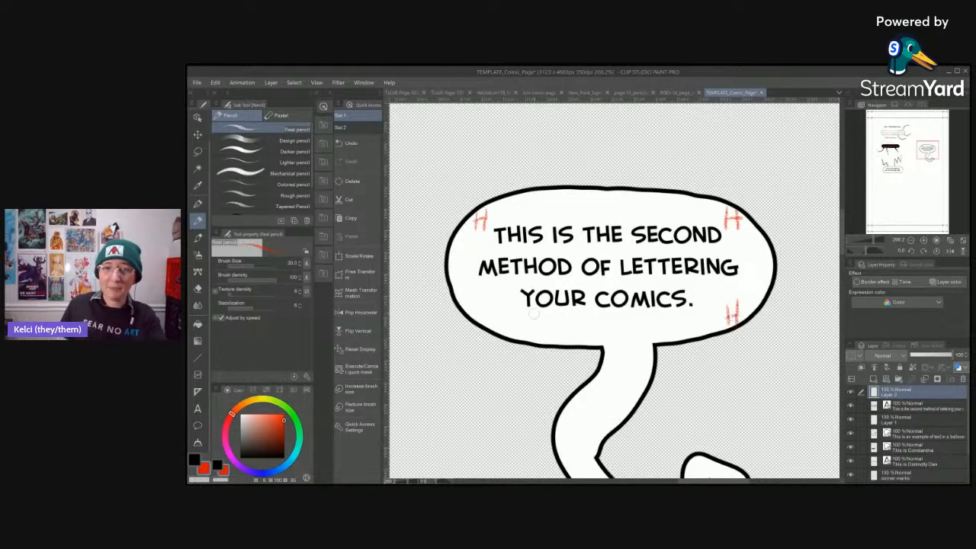
pyautogui.moveTo(486, 305)
pyautogui.mouseDown()
pyautogui.moveTo(486, 325)
pyautogui.moveTo(499, 314)
pyautogui.mouseUp()
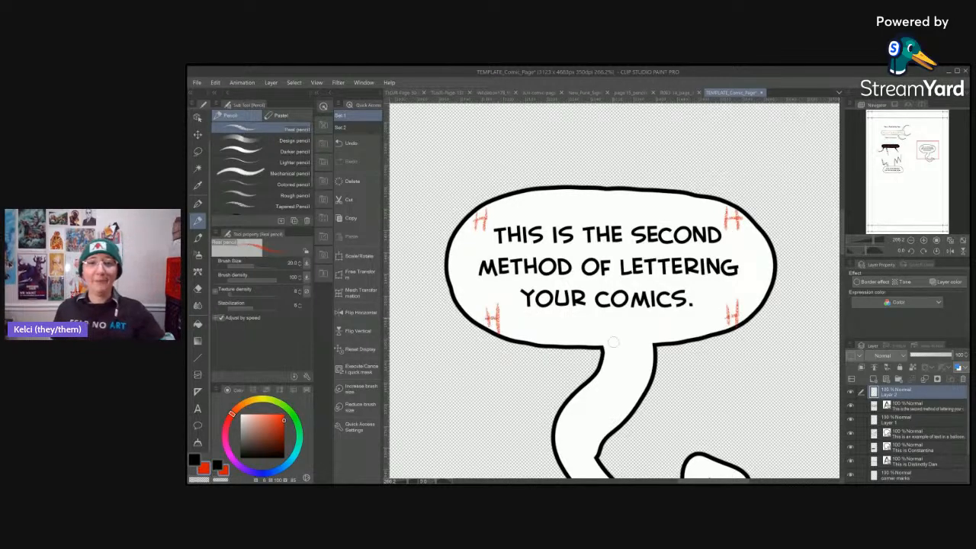
# - Review all the balloon examples on the template page and compare them with the hand-lettered page 15 document
pyautogui.scroll(-5, 661, 328)
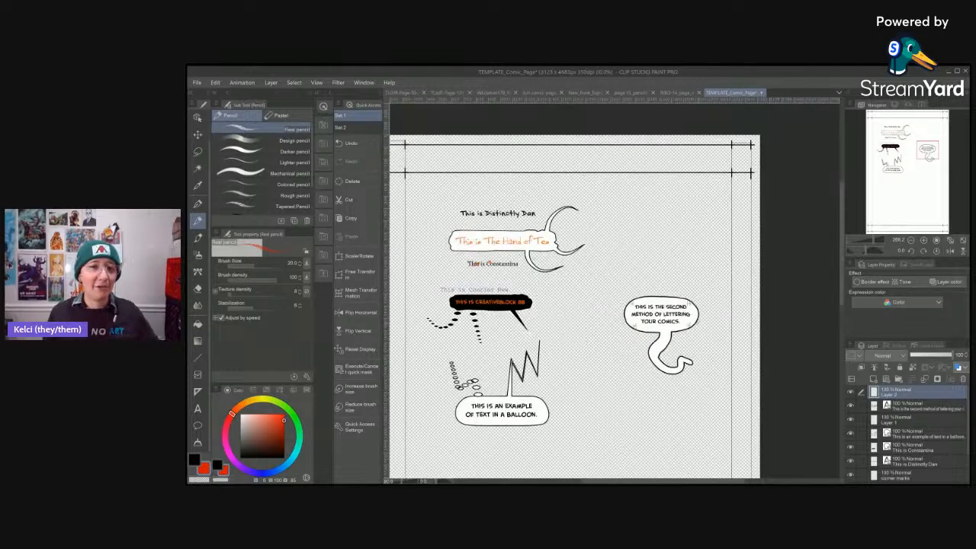
pyautogui.moveTo(661, 386); pyautogui.dragTo(677, 362)
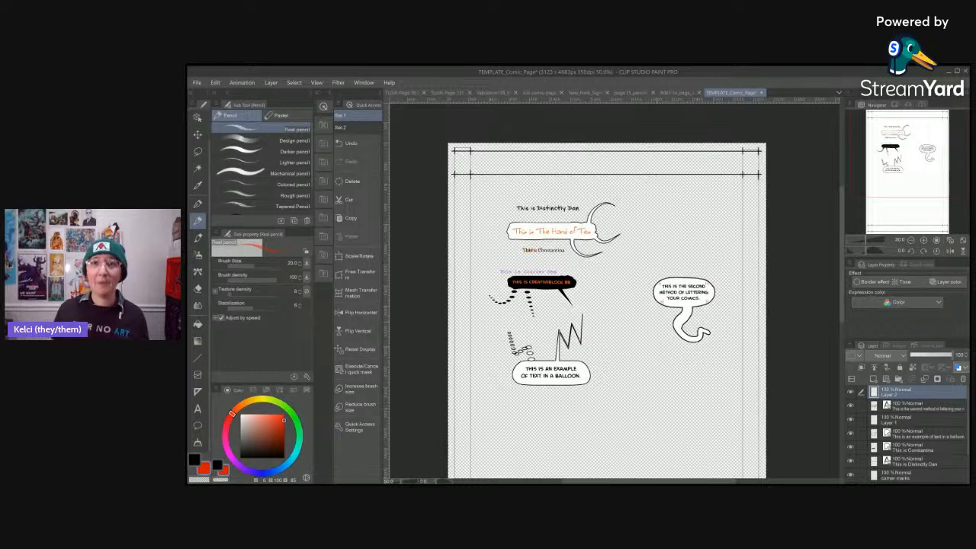
pyautogui.scroll(2, 655, 321)
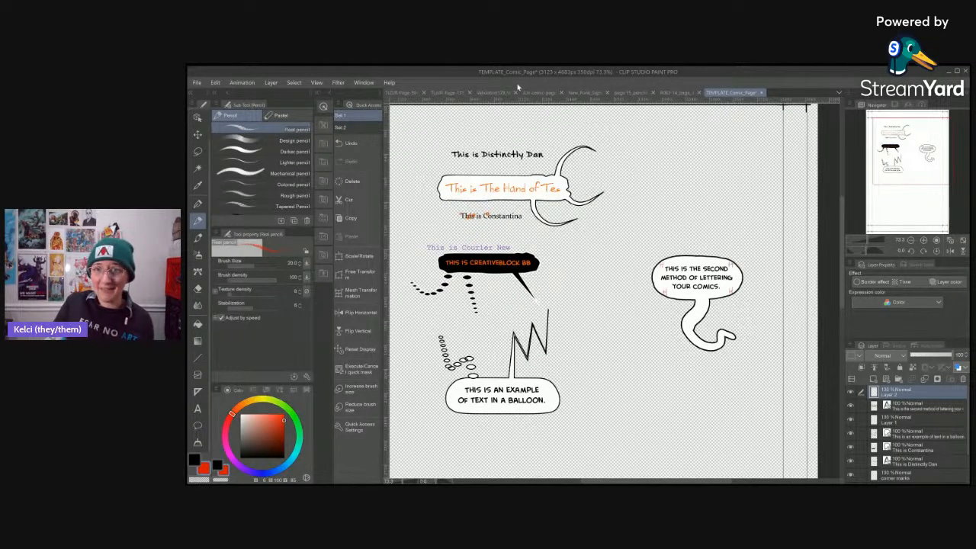
pyautogui.click(621, 93)
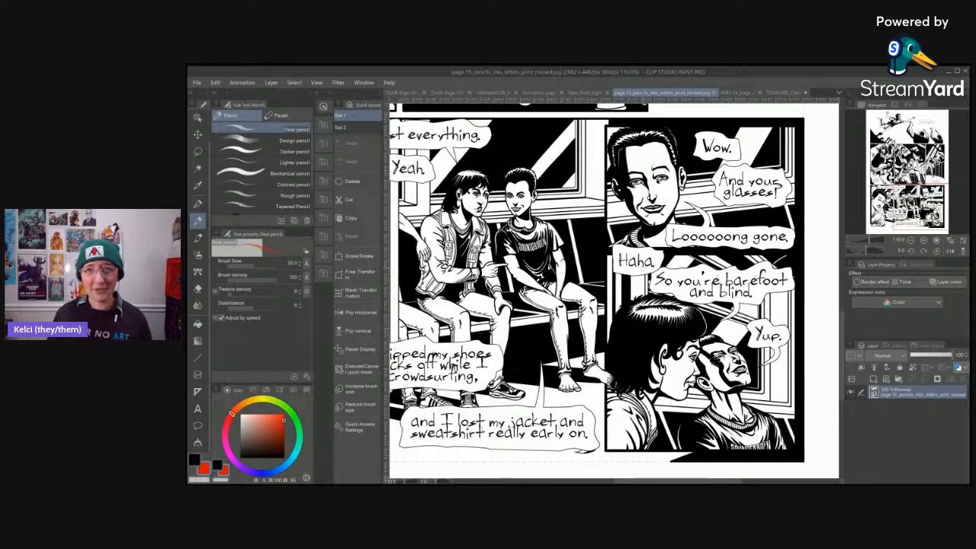
pyautogui.click(788, 93)
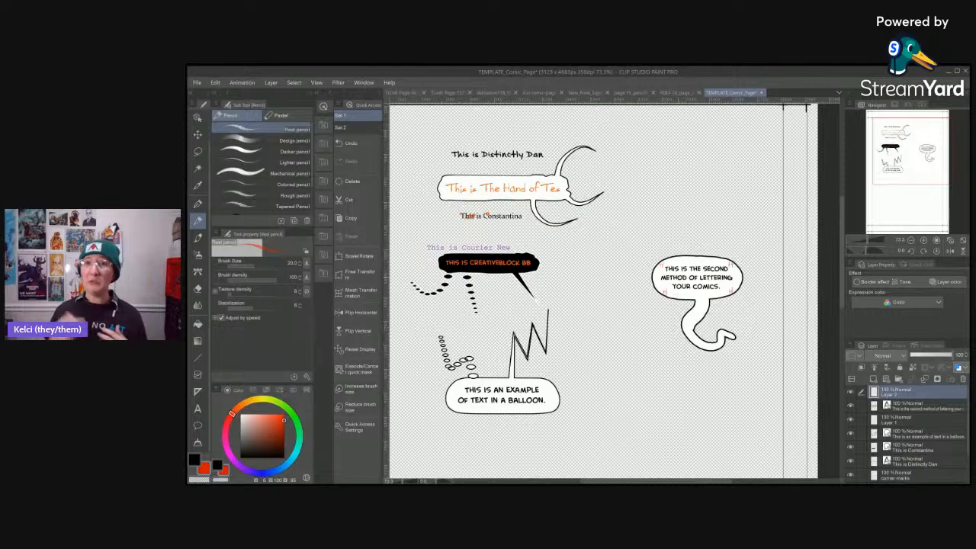
# - Draw short diagonal red strokes outside the painted balloon's upper-left edge and beside the first word of its text
pyautogui.scroll(10, 732, 287)
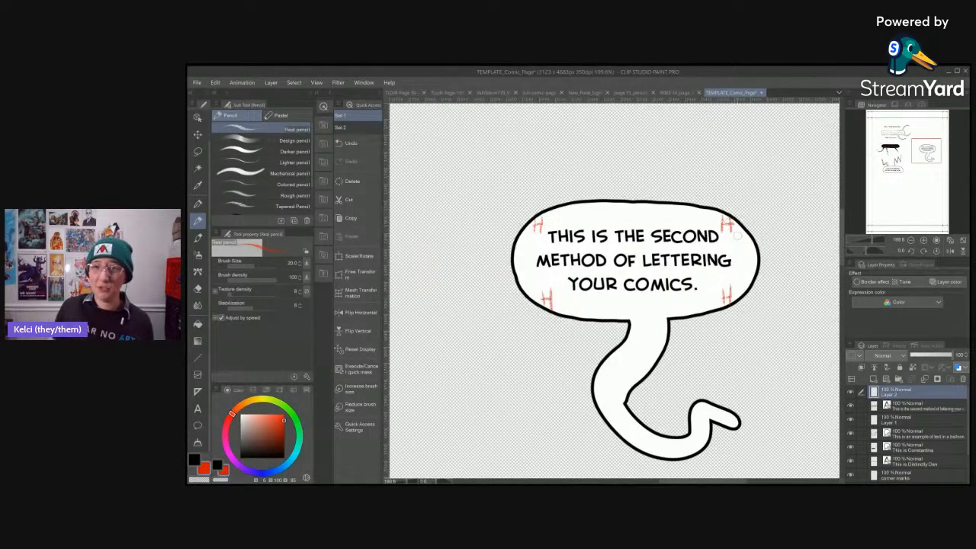
pyautogui.scroll(1, 740, 244)
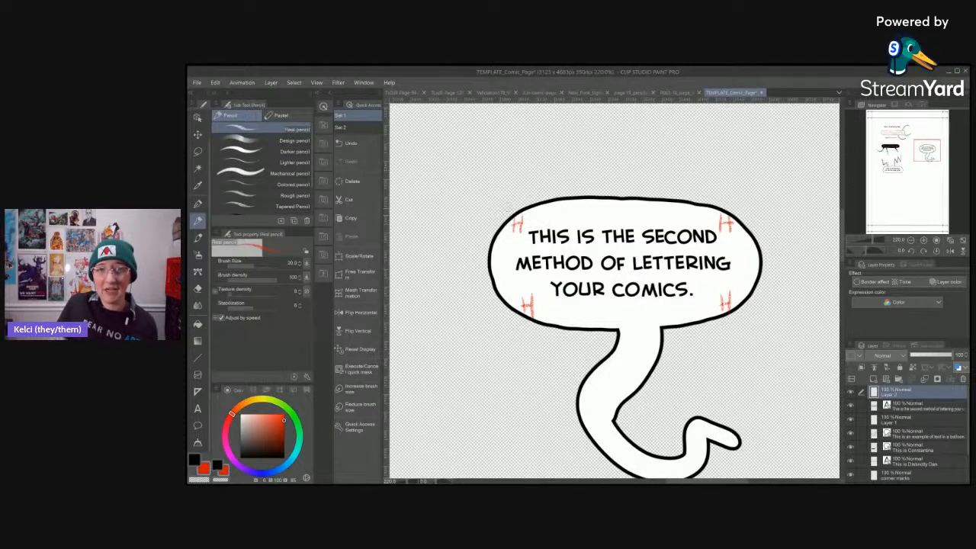
pyautogui.moveTo(514, 204); pyautogui.dragTo(494, 221)
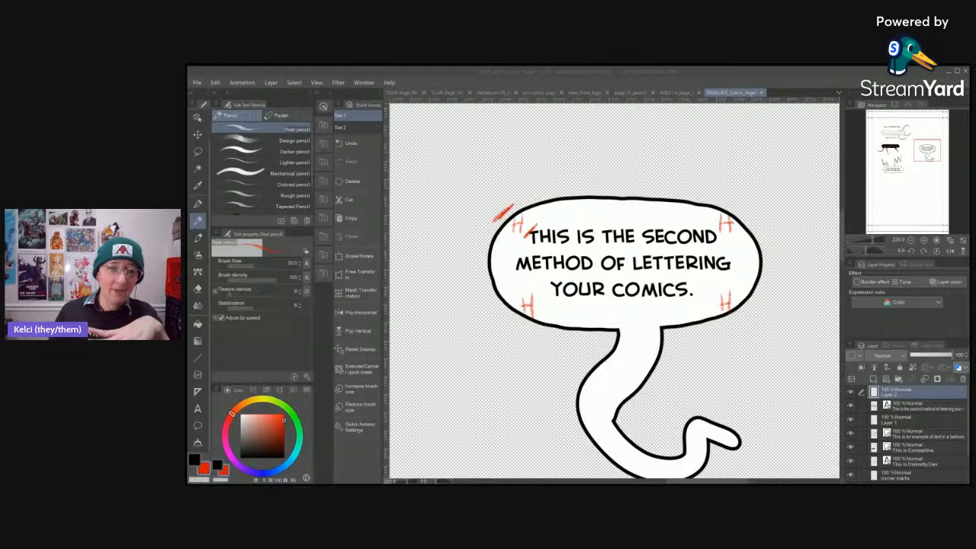
pyautogui.click(746, 71)
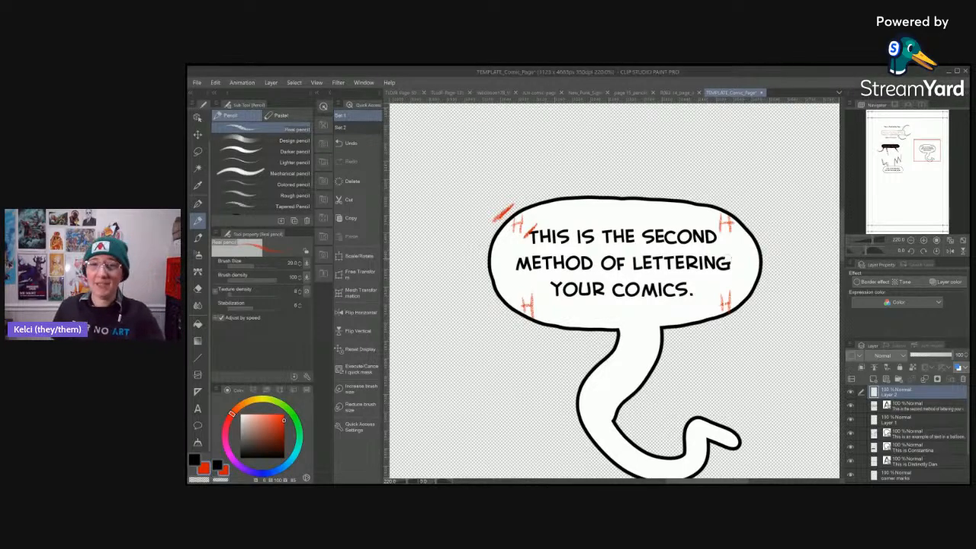
# - Add the two-line text "THIS IS / A SIGN" in Courier New in the empty area above the painted balloon
pyautogui.moveTo(565, 379); pyautogui.dragTo(765, 373)
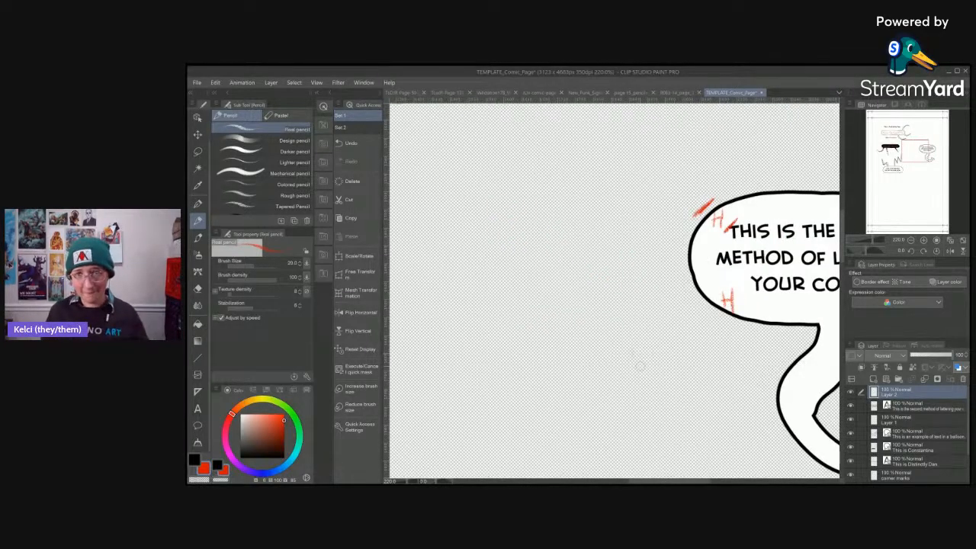
pyautogui.scroll(-3, 642, 365)
pyautogui.scroll(-3, 642, 364)
pyautogui.press('t')
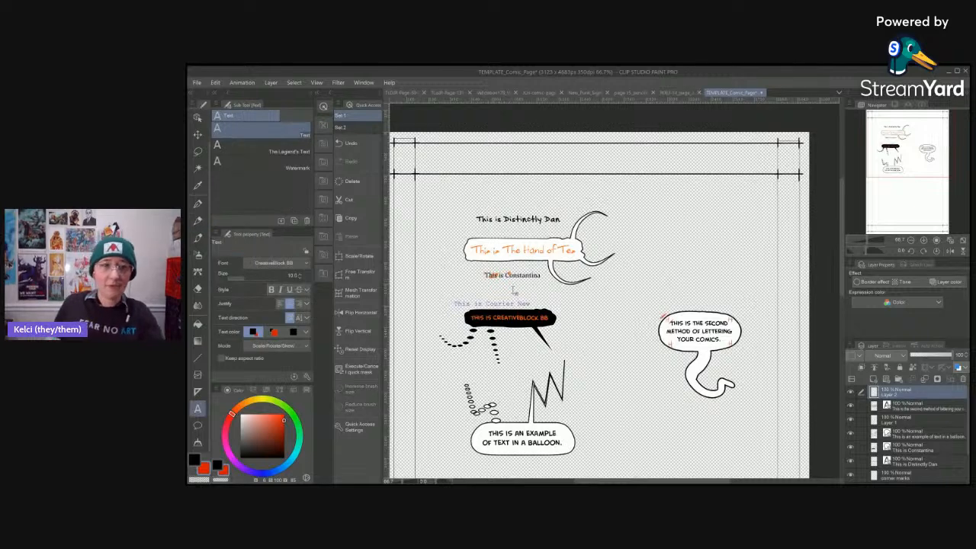
pyautogui.click(290, 263)
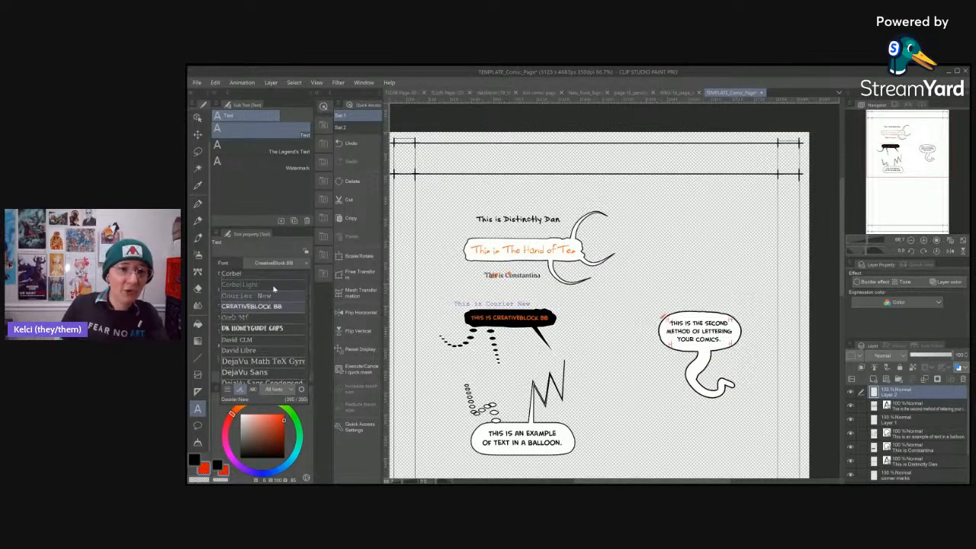
pyautogui.click(284, 289)
pyautogui.click(655, 229)
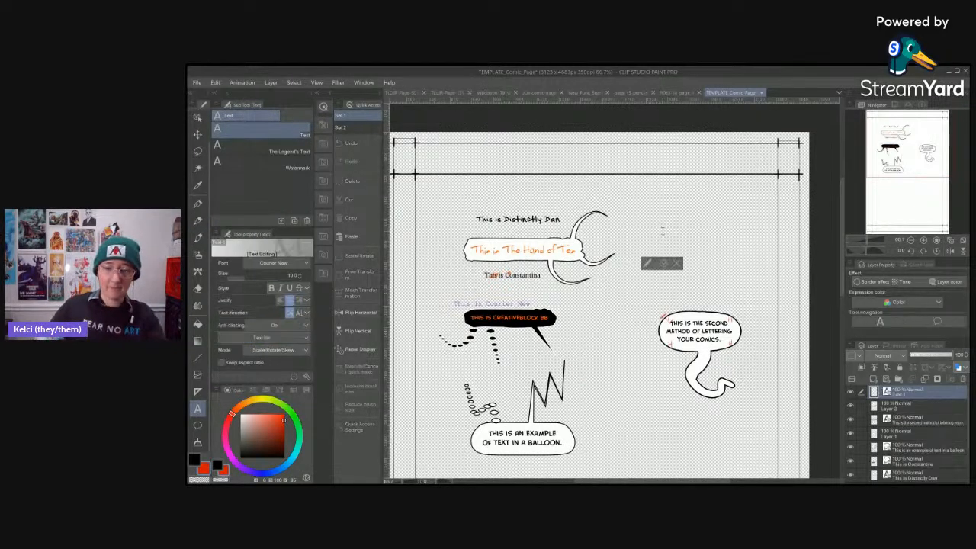
pyautogui.write('This is a')
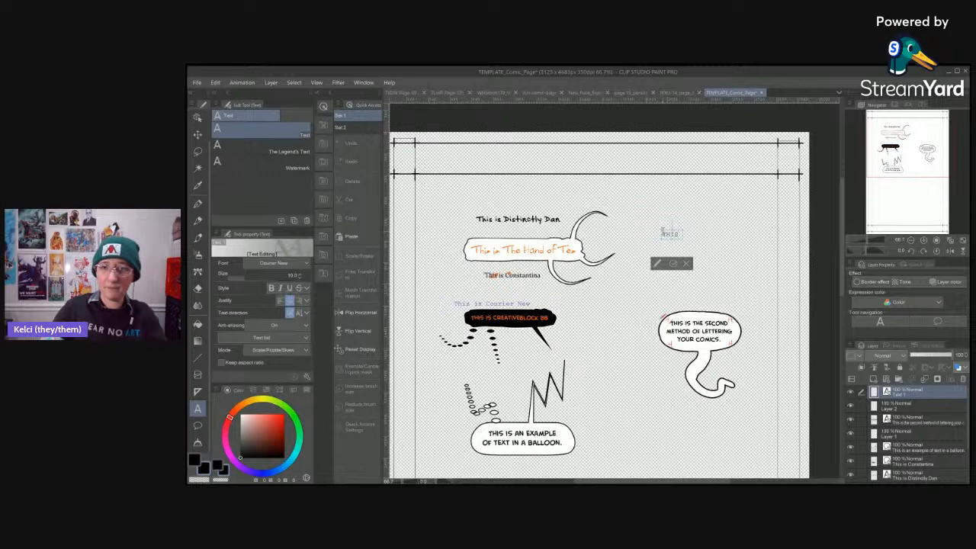
pyautogui.press('Return')
pyautogui.write('SIGN')
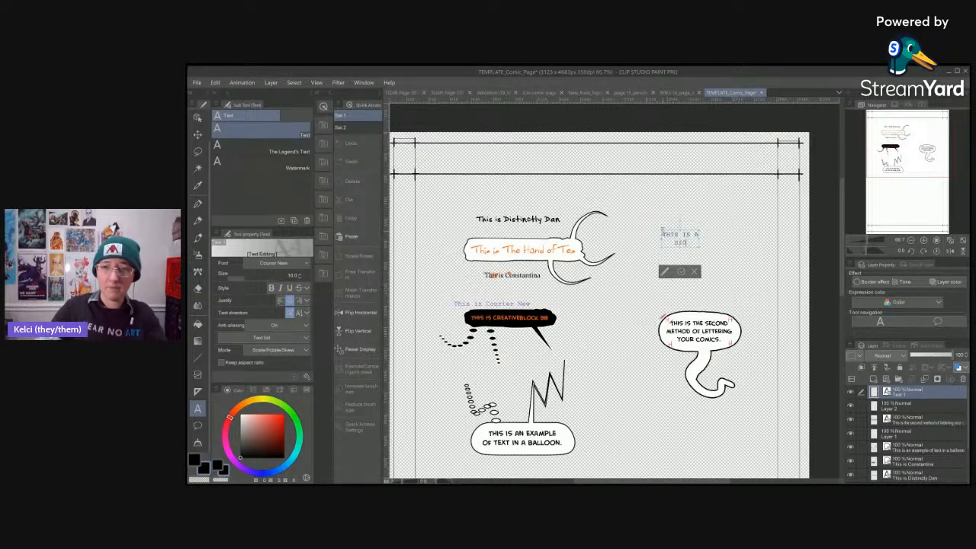
pyautogui.press('BackSpace')
pyautogui.press('BackSpace')
pyautogui.press('BackSpace')
pyautogui.press('BackSpace')
pyautogui.press('BackSpace')
pyautogui.press('BackSpace')
pyautogui.press('BackSpace')
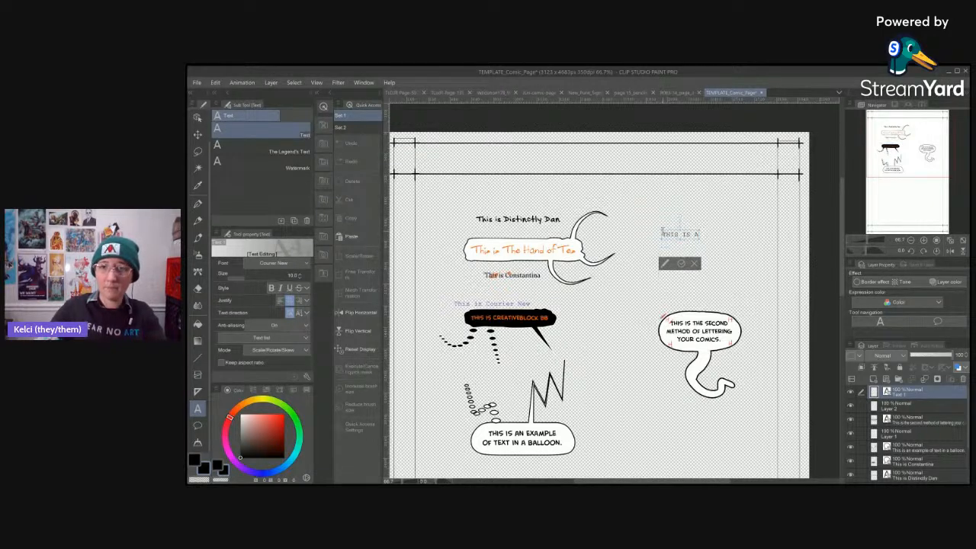
pyautogui.press('Return')
pyautogui.write('A SIGN')
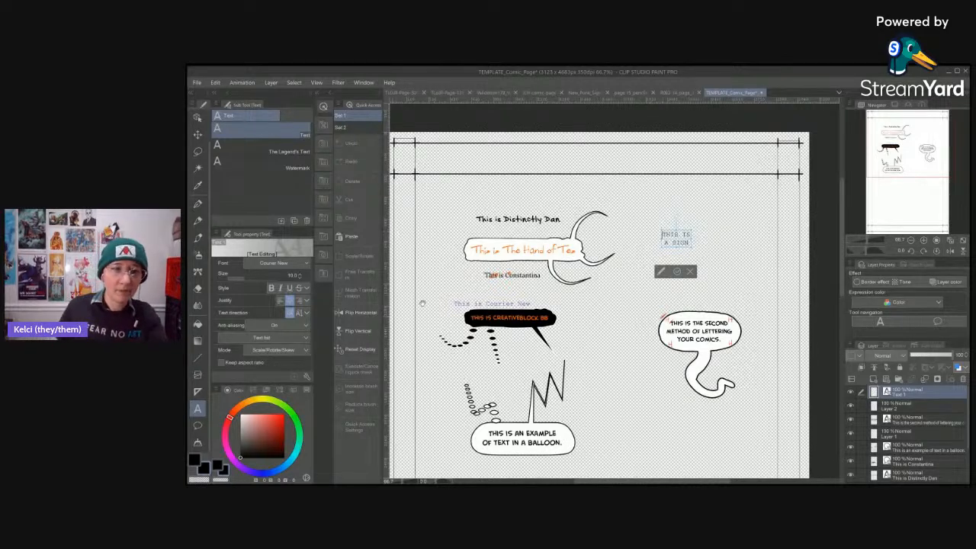
# - Make the sign text bold, enlarge it to size 36, and reposition it above the painted balloon
pyautogui.click(272, 288)
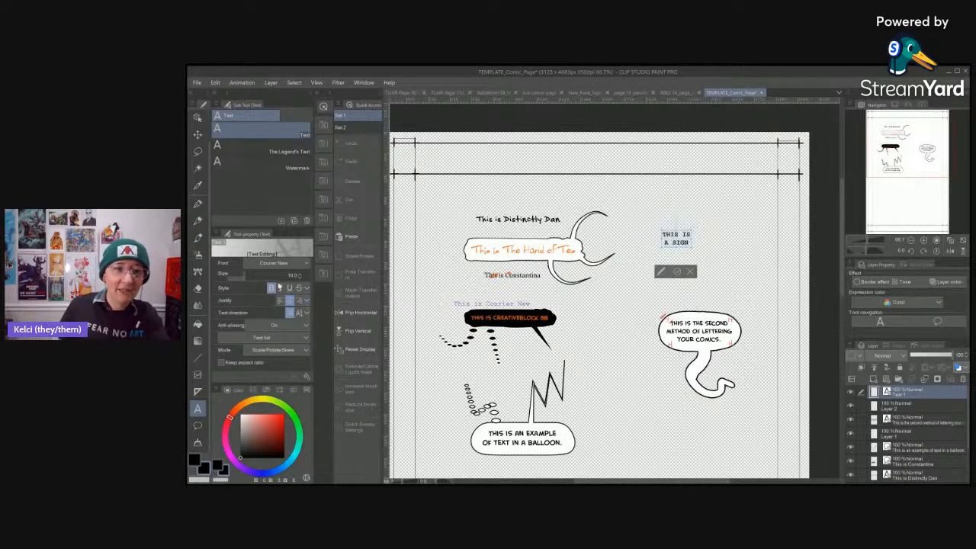
pyautogui.moveTo(242, 277); pyautogui.dragTo(300, 284)
pyautogui.moveTo(743, 287); pyautogui.dragTo(717, 269)
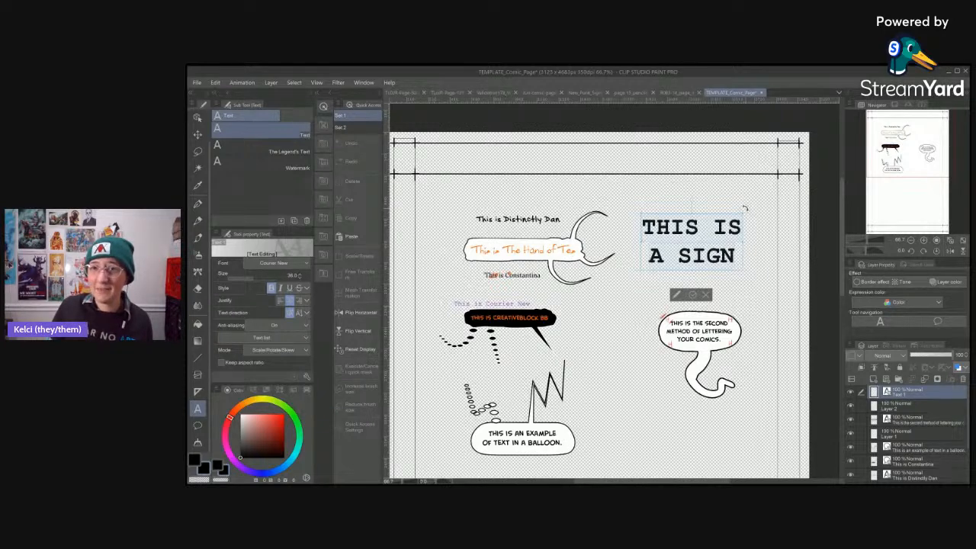
# - Rotate the sign text upside down and turn it back upright
pyautogui.moveTo(746, 207); pyautogui.dragTo(742, 301)
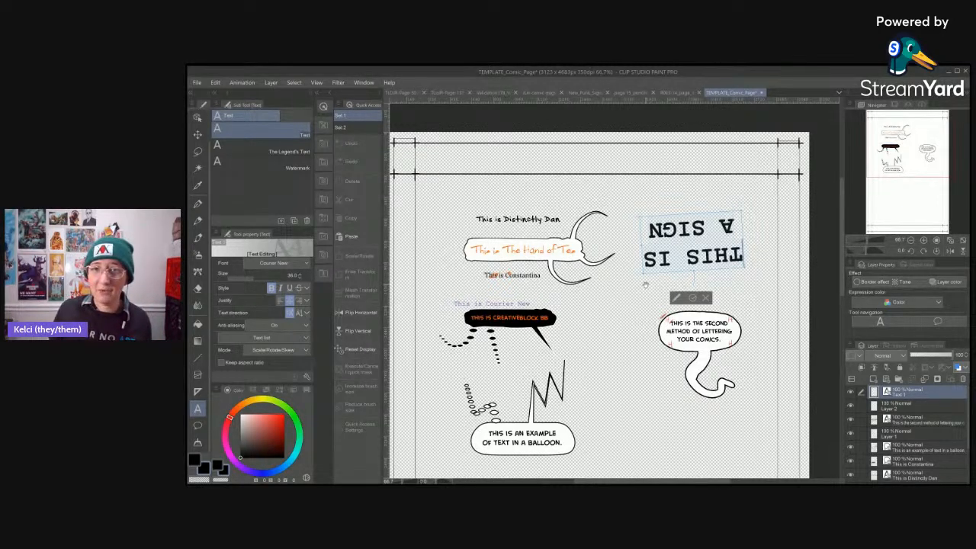
pyautogui.moveTo(645, 285)
pyautogui.mouseDown()
pyautogui.moveTo(642, 293)
pyautogui.moveTo(696, 188)
pyautogui.moveTo(721, 226)
pyautogui.moveTo(648, 286)
pyautogui.mouseUp()
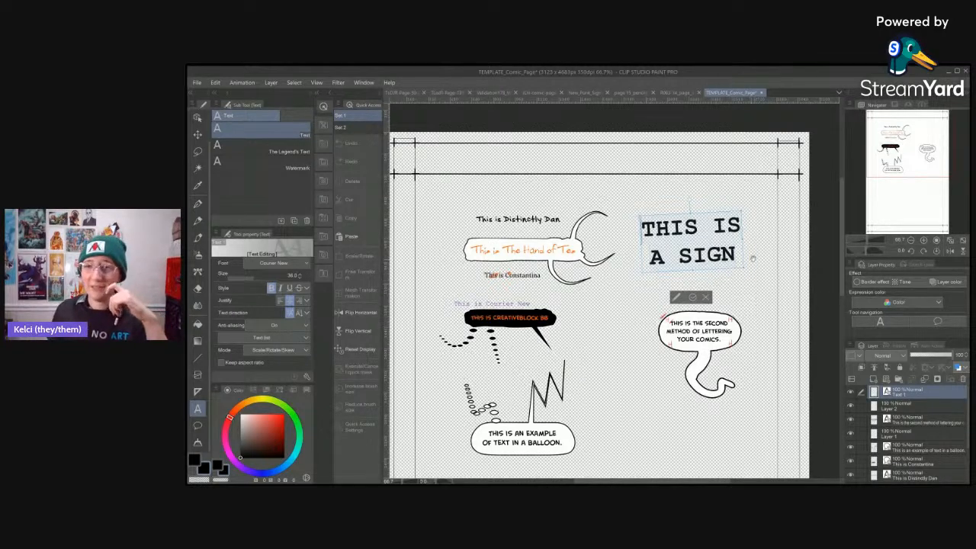
pyautogui.moveTo(745, 271); pyautogui.dragTo(744, 274)
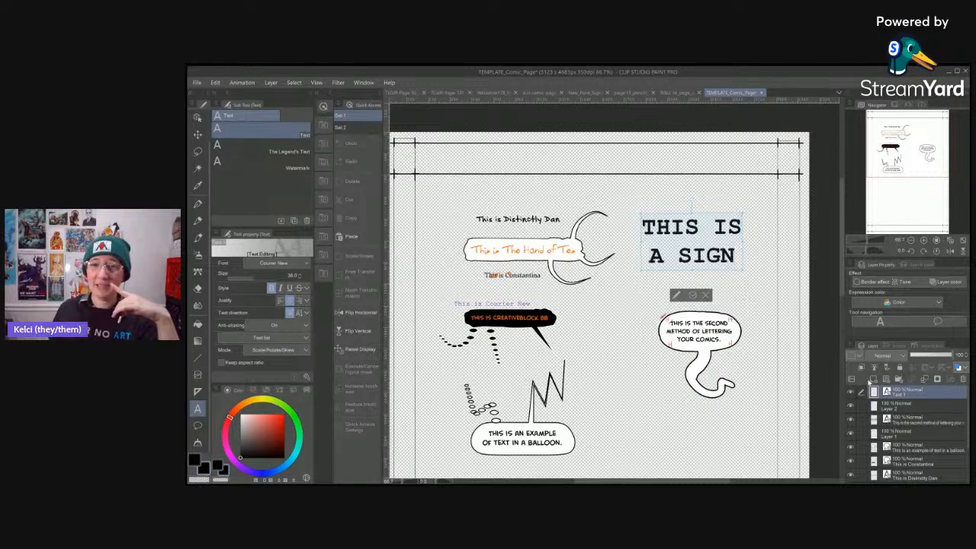
# - Finish editing the "THIS IS A SIGN" text and rasterize its layer
pyautogui.click(692, 297)
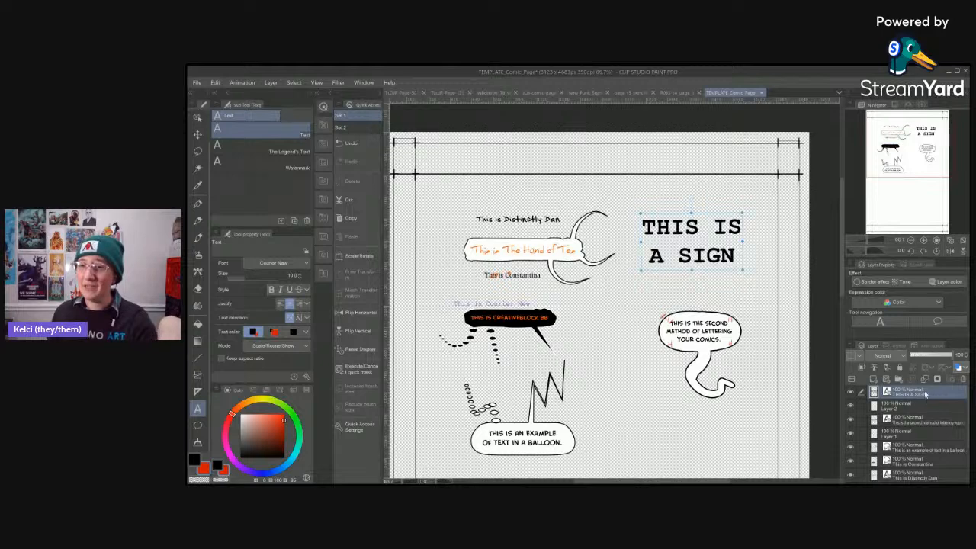
pyautogui.rightClick(924, 394)
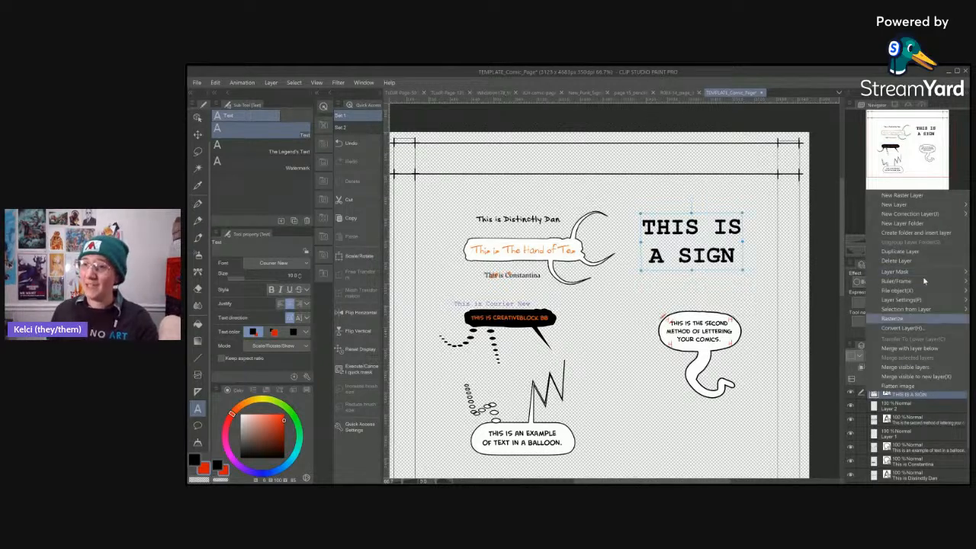
pyautogui.click(913, 320)
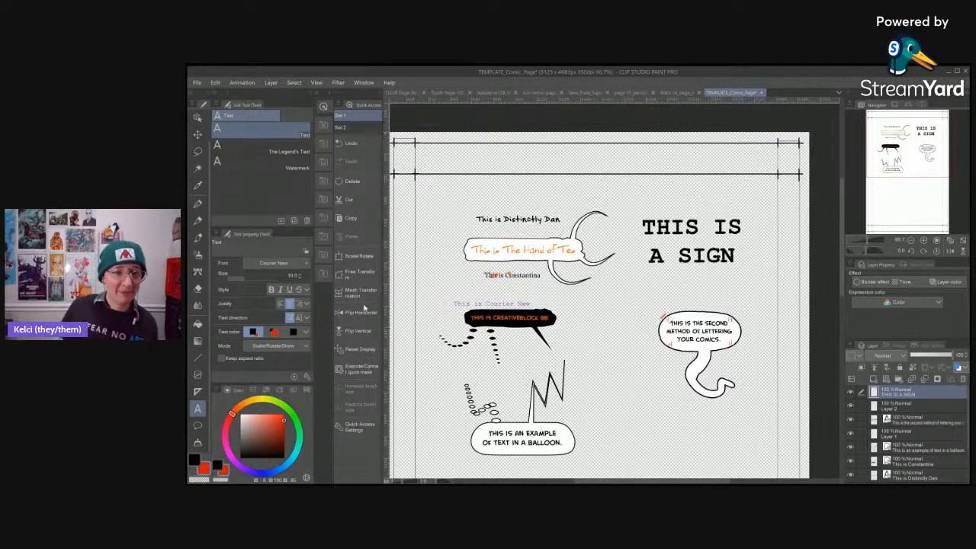
# - Free Transform the rasterized sign lettering into perspective by stretching its left edge taller both upward and downward
pyautogui.click(359, 273)
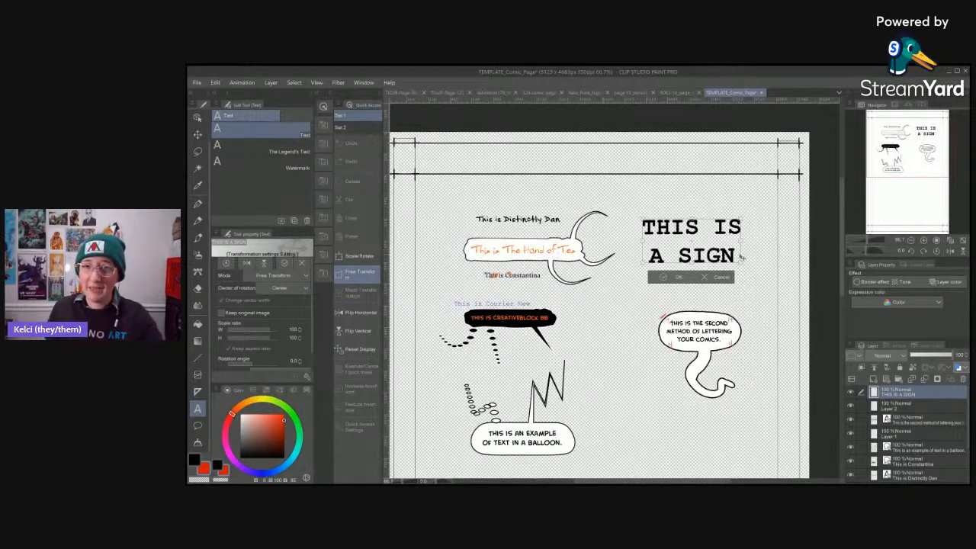
pyautogui.moveTo(643, 265); pyautogui.dragTo(643, 289)
pyautogui.moveTo(643, 220); pyautogui.dragTo(644, 198)
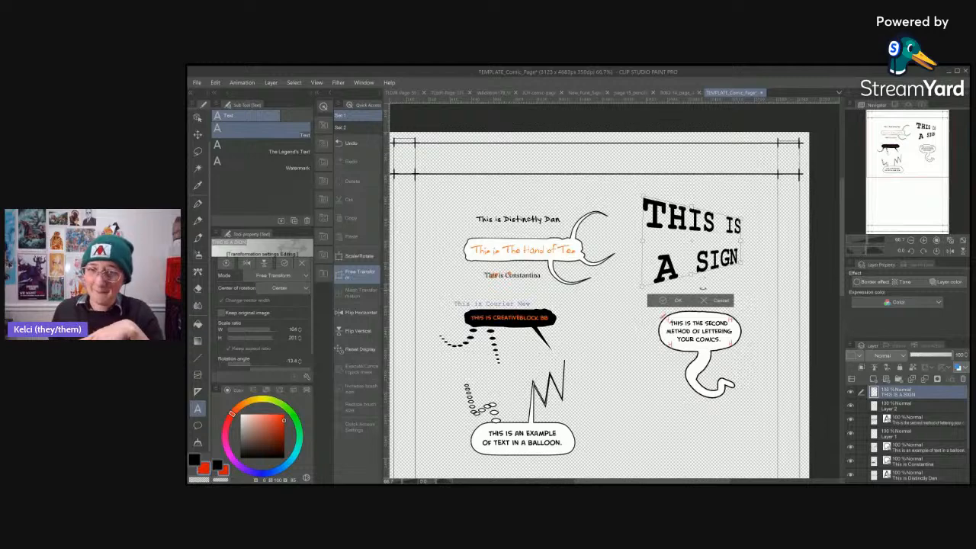
pyautogui.click(662, 303)
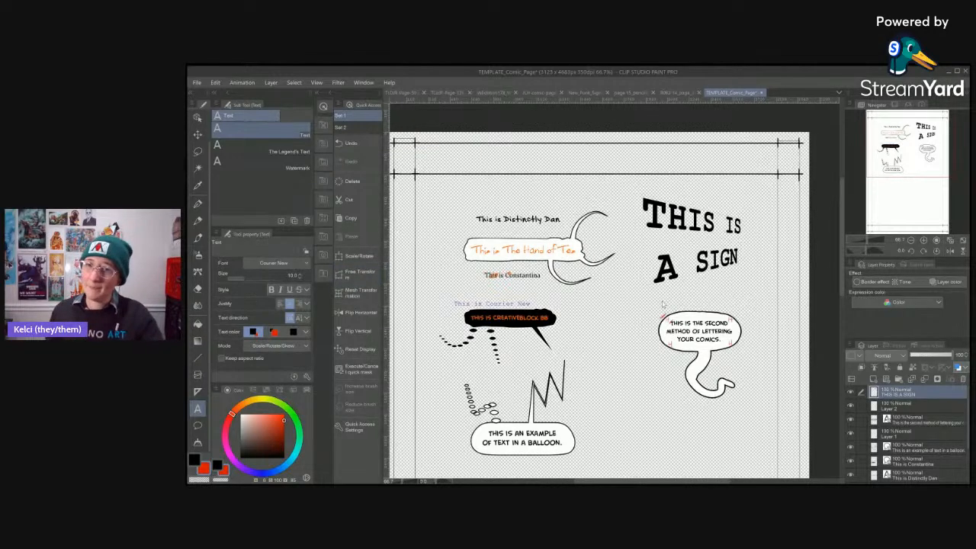
pyautogui.scroll(-2, 686, 381)
pyautogui.moveTo(715, 433); pyautogui.dragTo(703, 380)
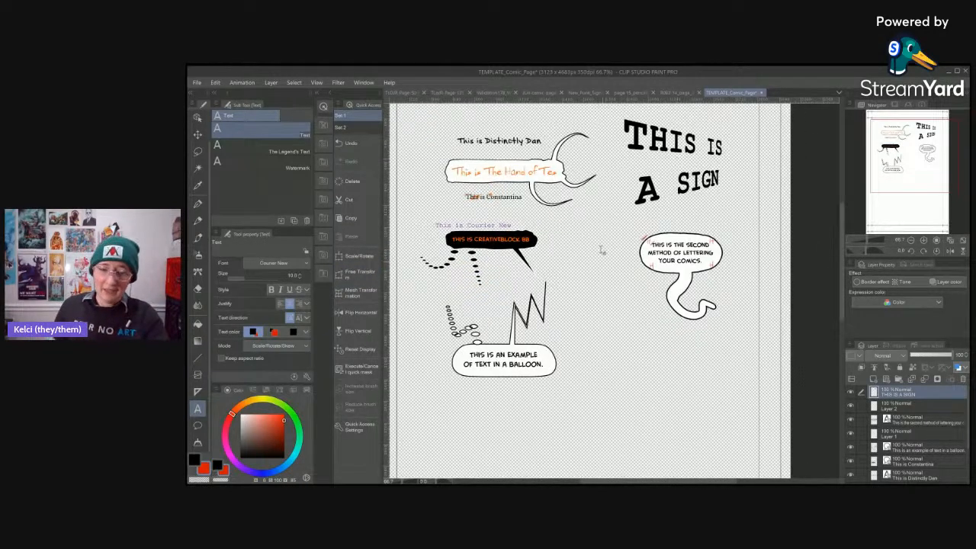
pyautogui.press('t')
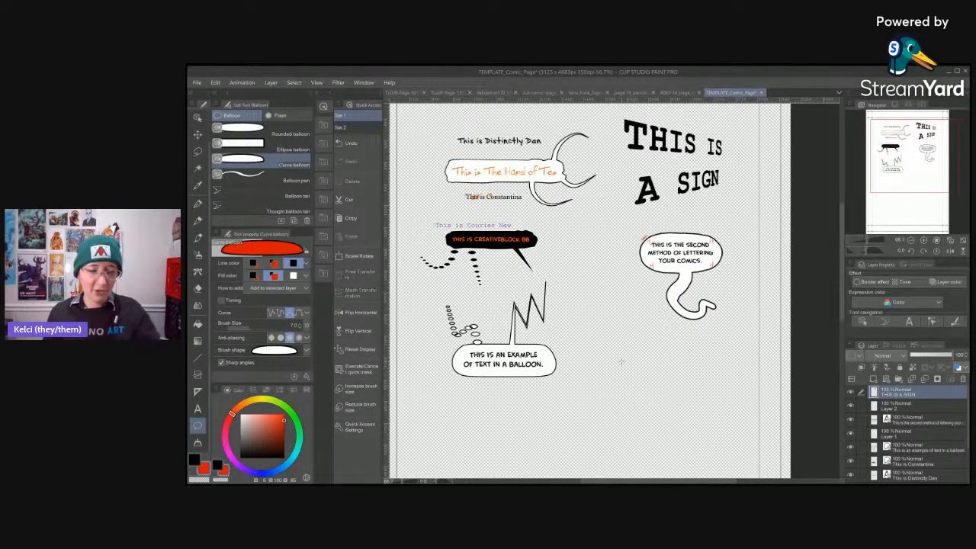
pyautogui.doubleClick(619, 363)
pyautogui.hotkey('ctrl', 'z')
pyautogui.press('t')
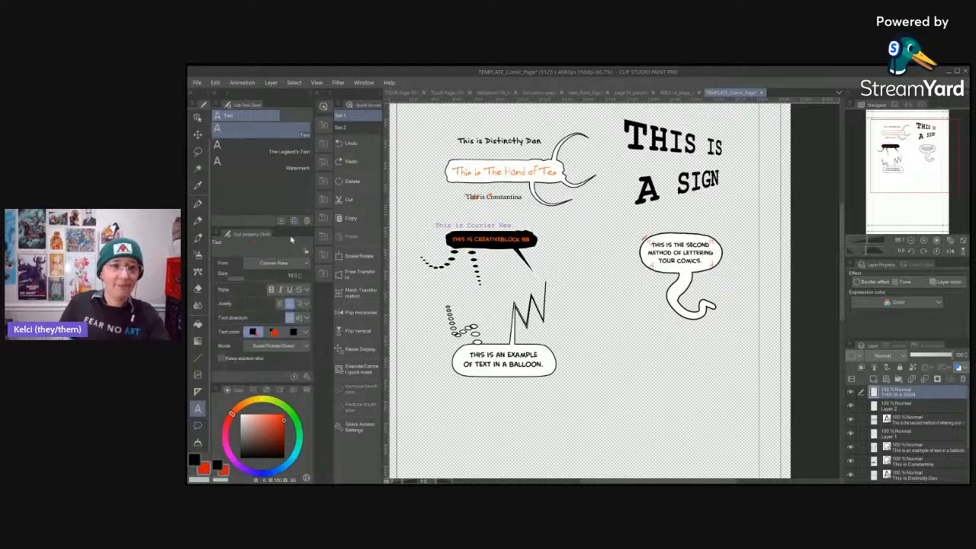
# - Add the text "This is a wavy look" in Courier New in the empty area below the painted balloon
pyautogui.moveTo(258, 417); pyautogui.dragTo(233, 408)
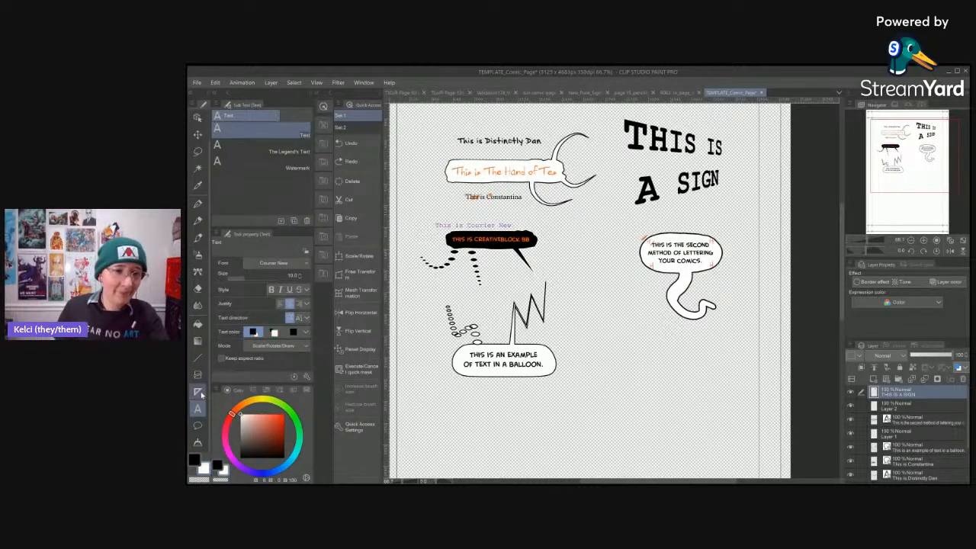
pyautogui.click(605, 373)
pyautogui.write('This')
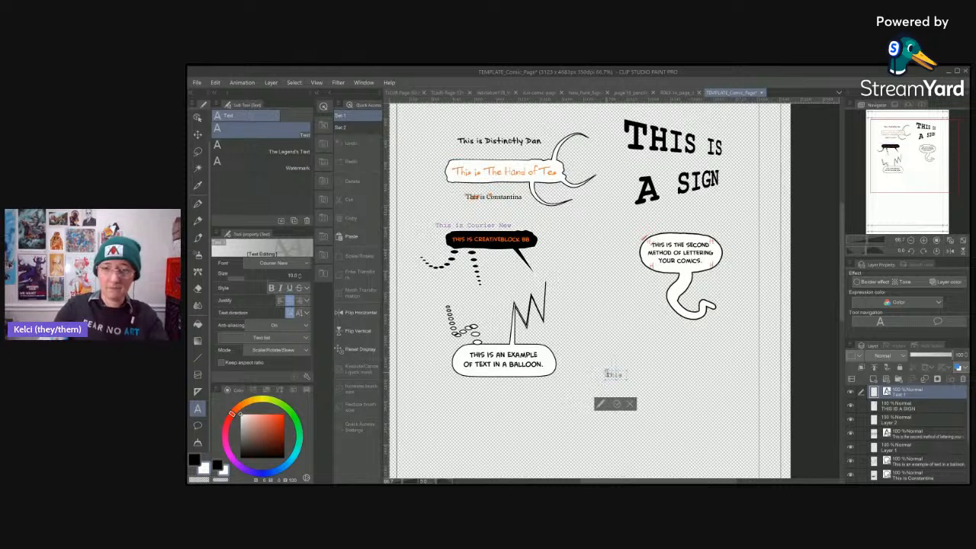
pyautogui.write(' is a watey look')
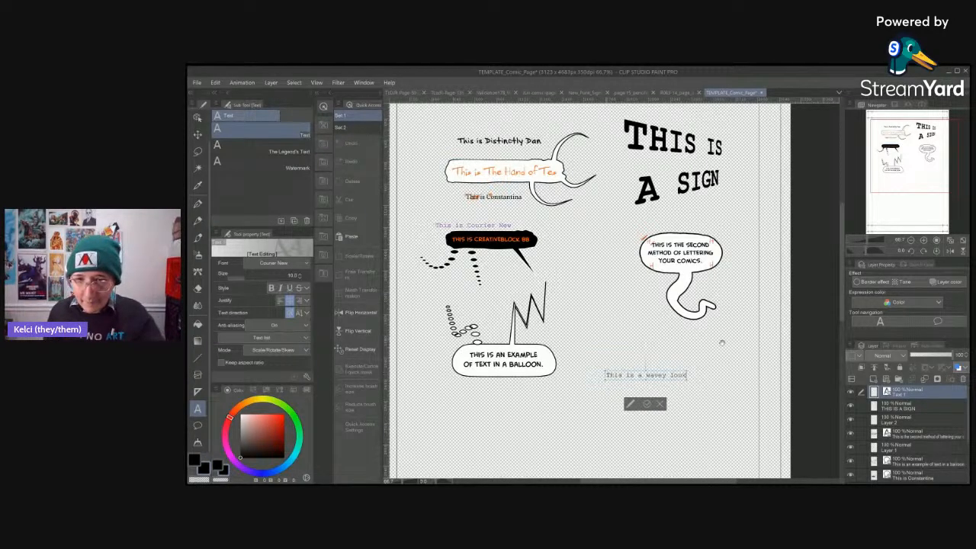
pyautogui.press('BackSpace')
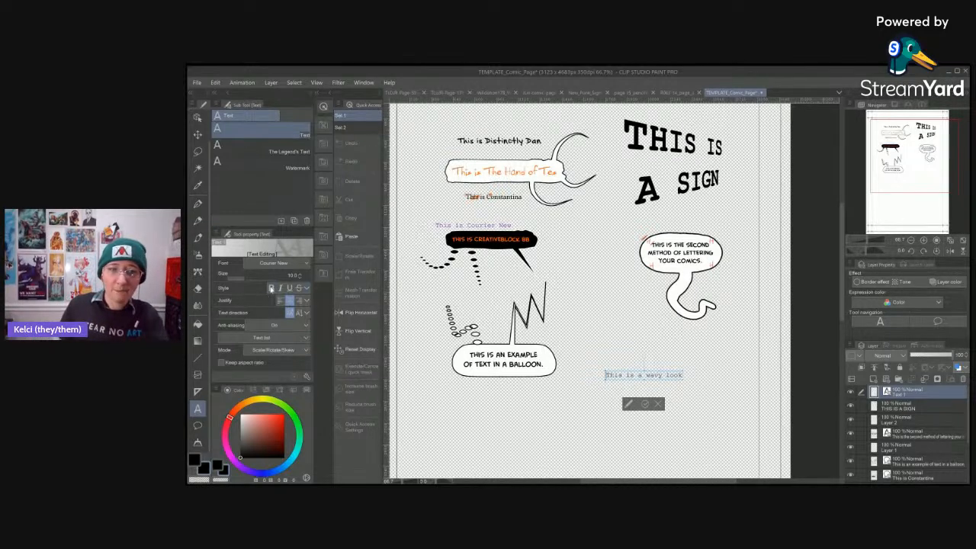
# - Make the wavy-look text bold and italic, enlarge it to about size 19, and move it up and left beneath the painted balloon
pyautogui.click(272, 288)
pyautogui.click(281, 288)
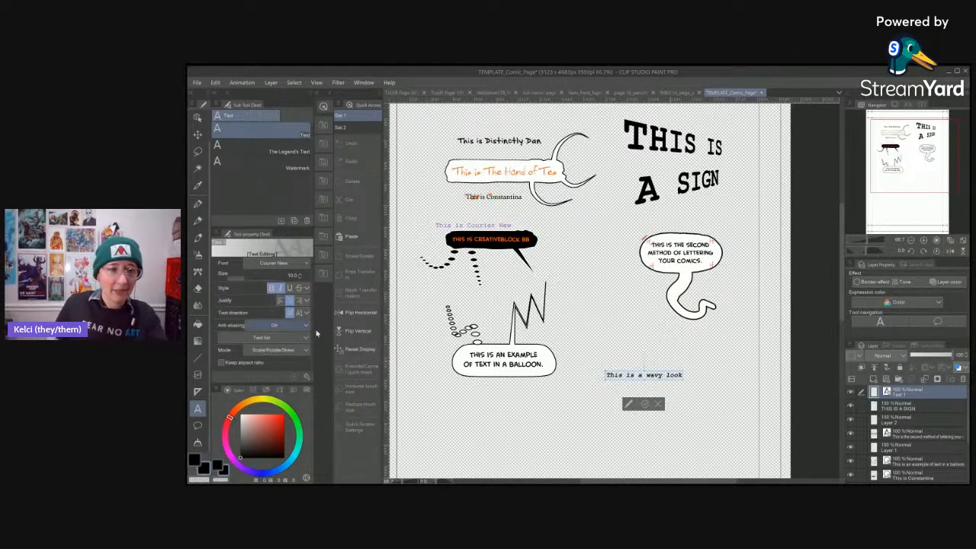
pyautogui.click(248, 280)
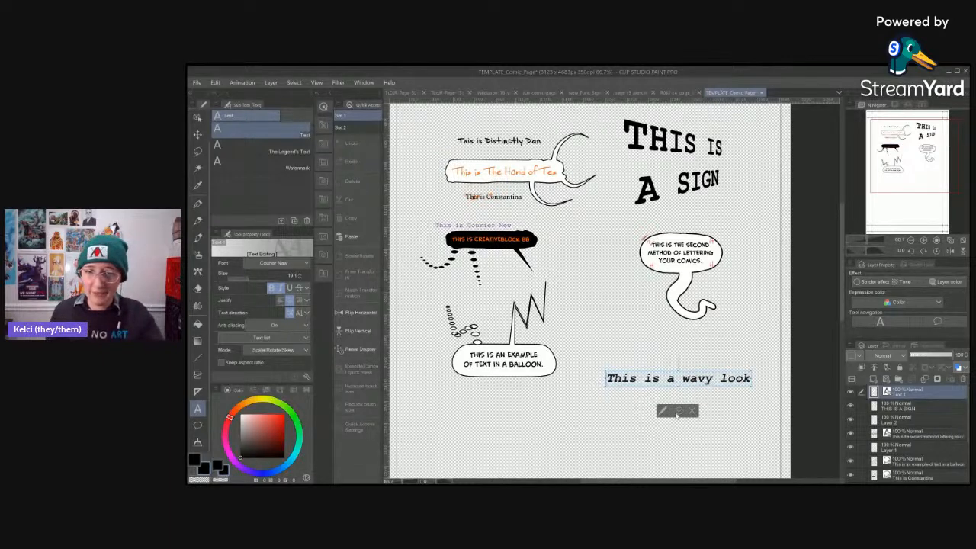
pyautogui.click(679, 411)
pyautogui.moveTo(717, 385)
pyautogui.mouseDown()
pyautogui.moveTo(698, 381)
pyautogui.moveTo(691, 365)
pyautogui.mouseUp()
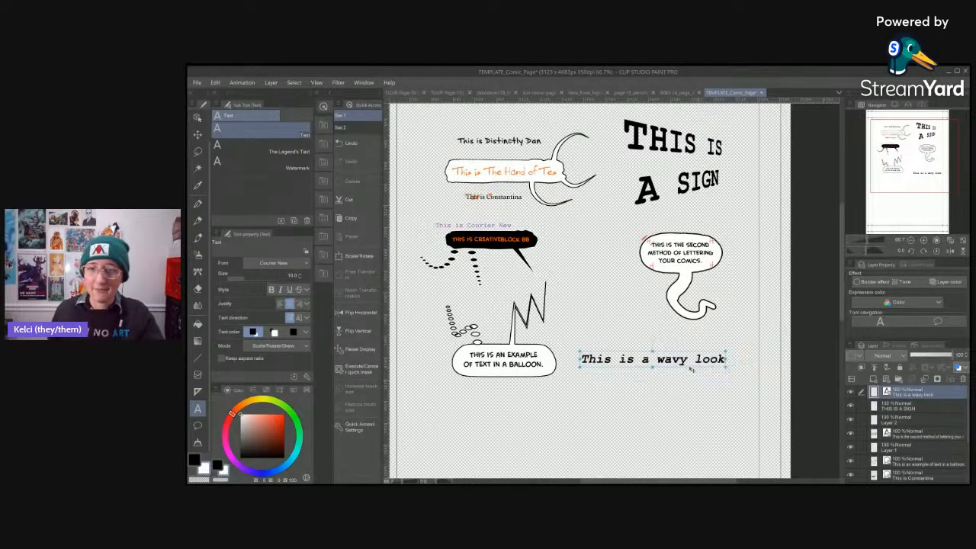
# - Rasterize the wavy-look text and bend it into a rough wave with Mesh Transformation, using a 4 by 4 lattice
pyautogui.click(875, 381)
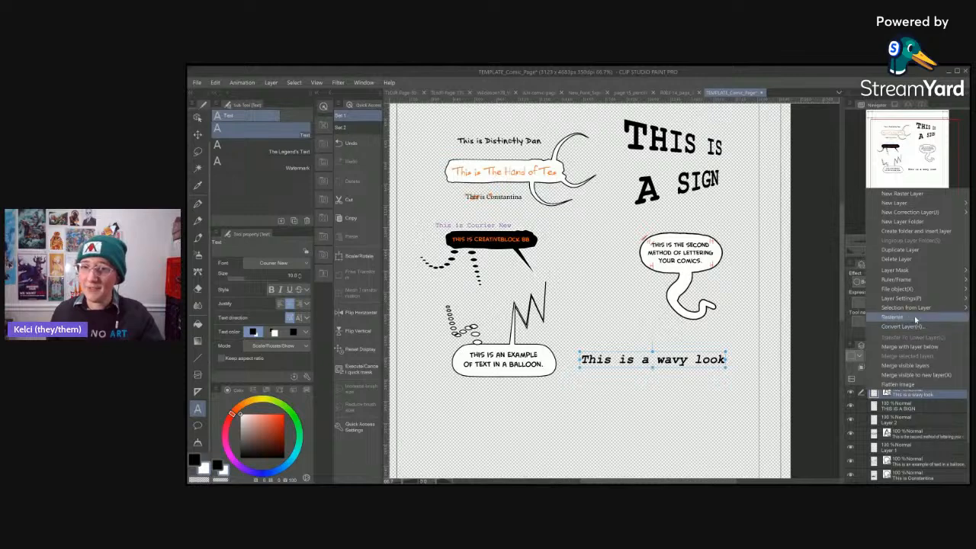
pyautogui.click(917, 320)
pyautogui.click(356, 293)
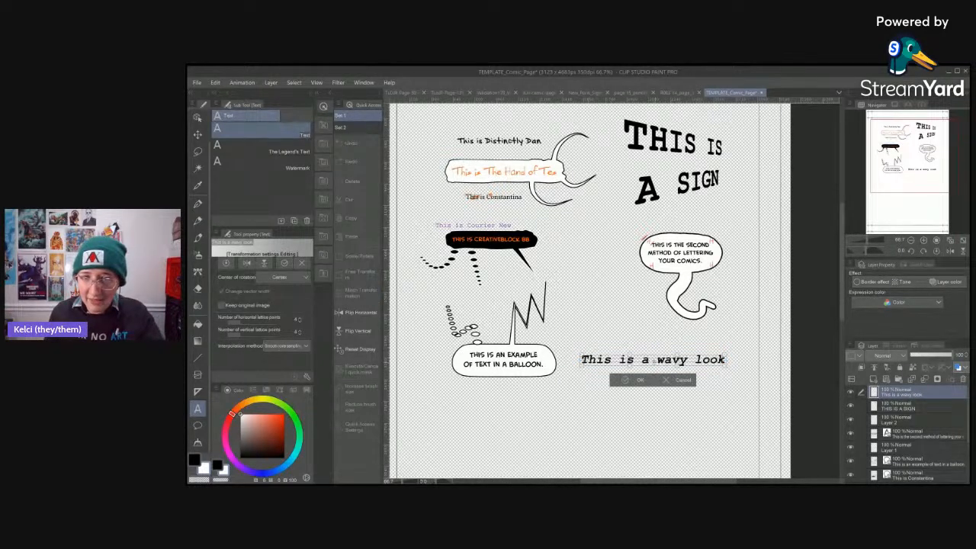
pyautogui.moveTo(725, 368)
pyautogui.mouseDown()
pyautogui.moveTo(721, 380)
pyautogui.moveTo(725, 371)
pyautogui.mouseUp()
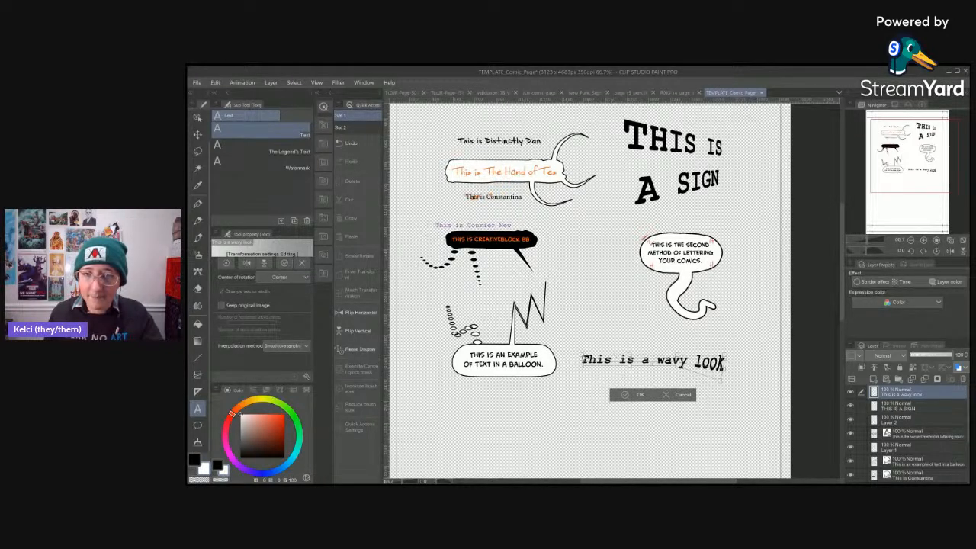
pyautogui.moveTo(581, 354)
pyautogui.mouseDown()
pyautogui.moveTo(584, 335)
pyautogui.moveTo(582, 371)
pyautogui.moveTo(628, 376)
pyautogui.moveTo(625, 383)
pyautogui.moveTo(631, 353)
pyautogui.moveTo(625, 379)
pyautogui.mouseUp()
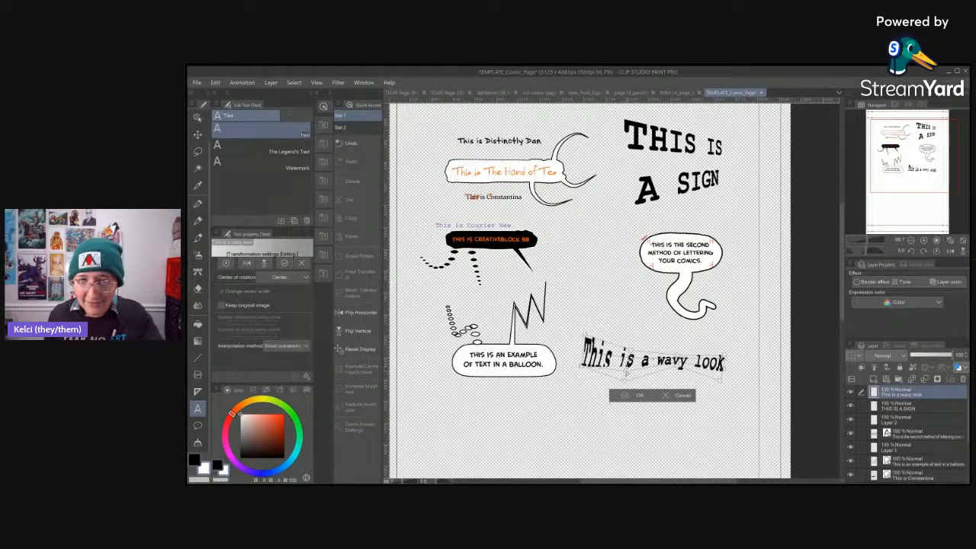
pyautogui.moveTo(678, 359)
pyautogui.mouseDown()
pyautogui.moveTo(676, 324)
pyautogui.moveTo(680, 366)
pyautogui.mouseUp()
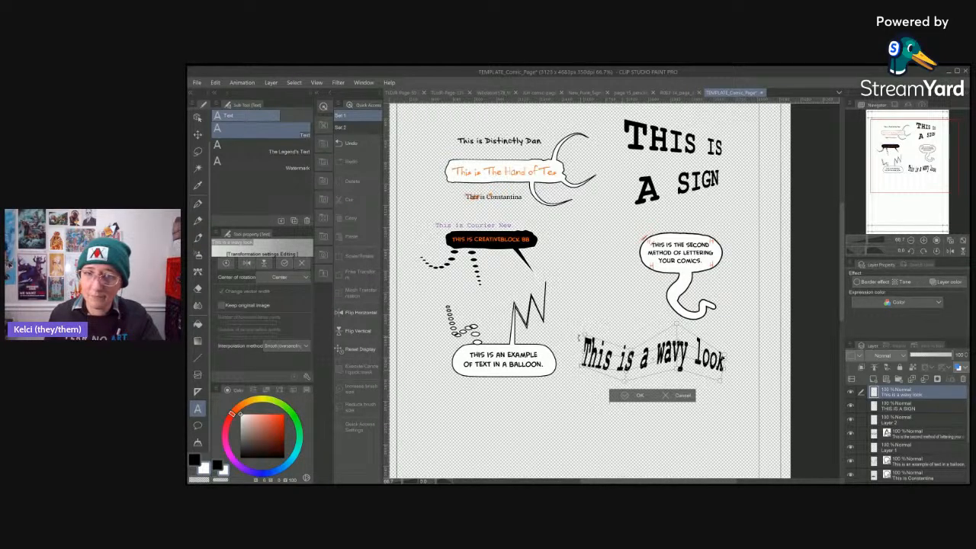
# - Refine the mesh at both ends of the wavy lettering, raising the start and lowering the end, and apply the transformation
pyautogui.moveTo(577, 336); pyautogui.dragTo(584, 326)
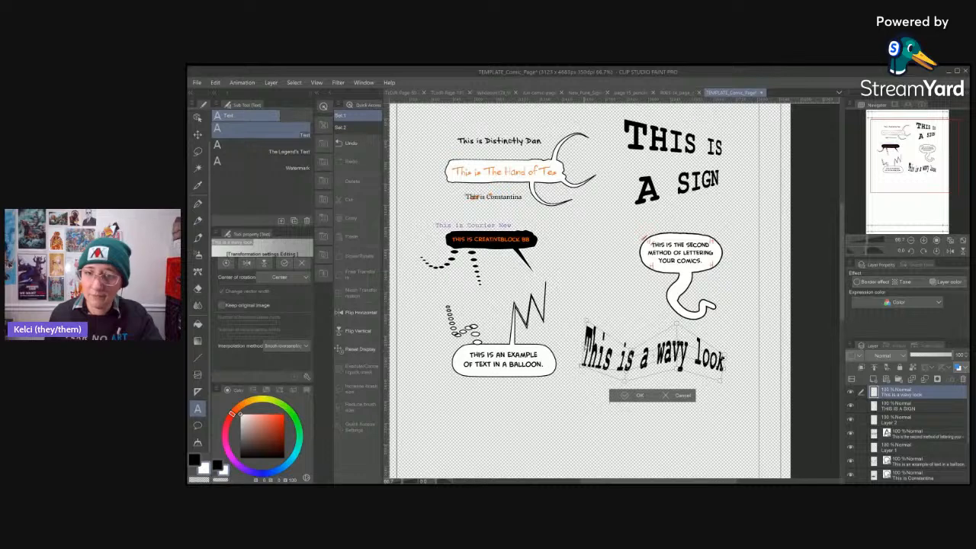
pyautogui.moveTo(581, 366); pyautogui.dragTo(586, 368)
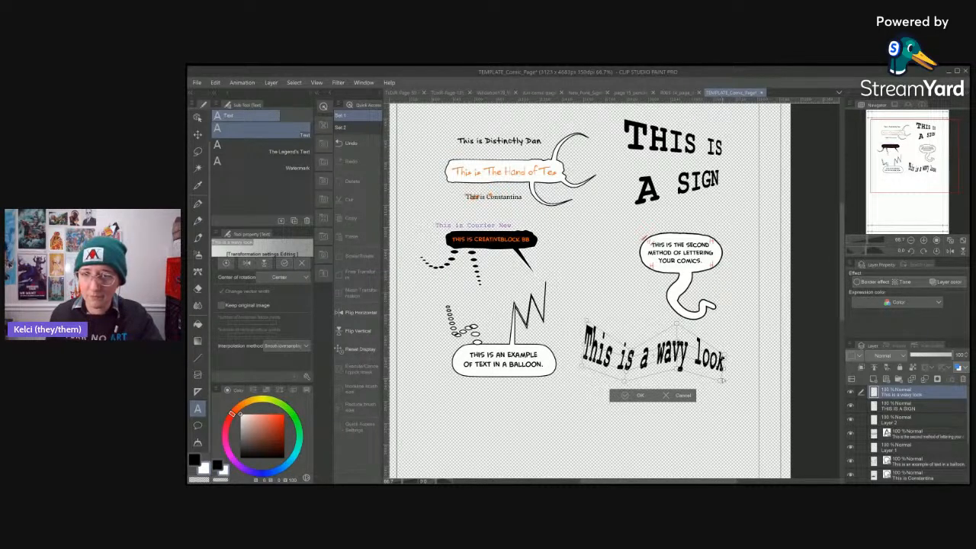
pyautogui.moveTo(721, 382); pyautogui.dragTo(714, 392)
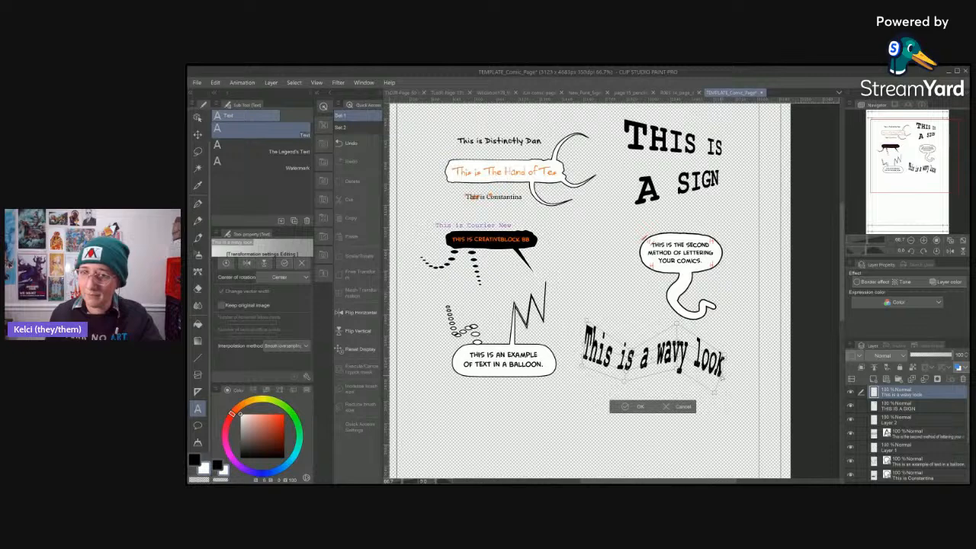
pyautogui.moveTo(725, 358); pyautogui.dragTo(723, 369)
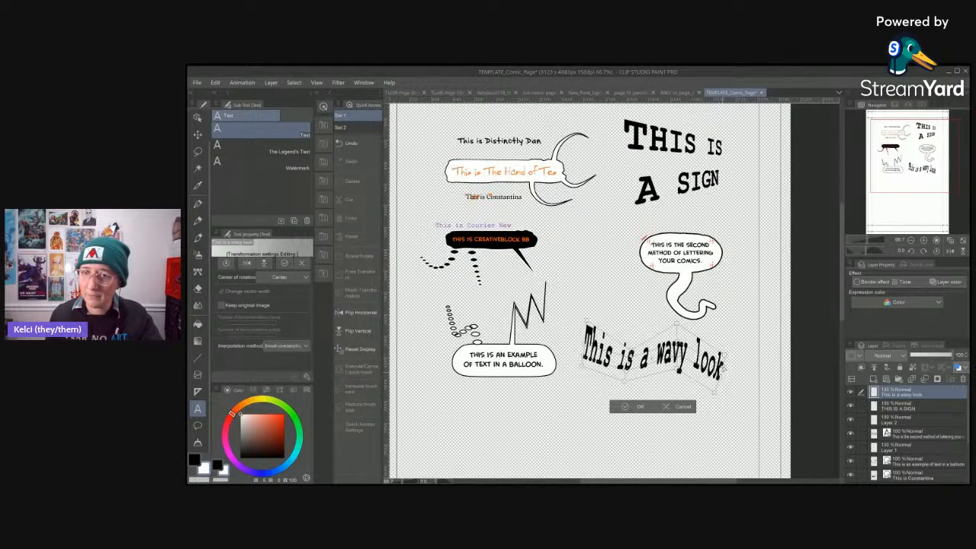
pyautogui.click(625, 407)
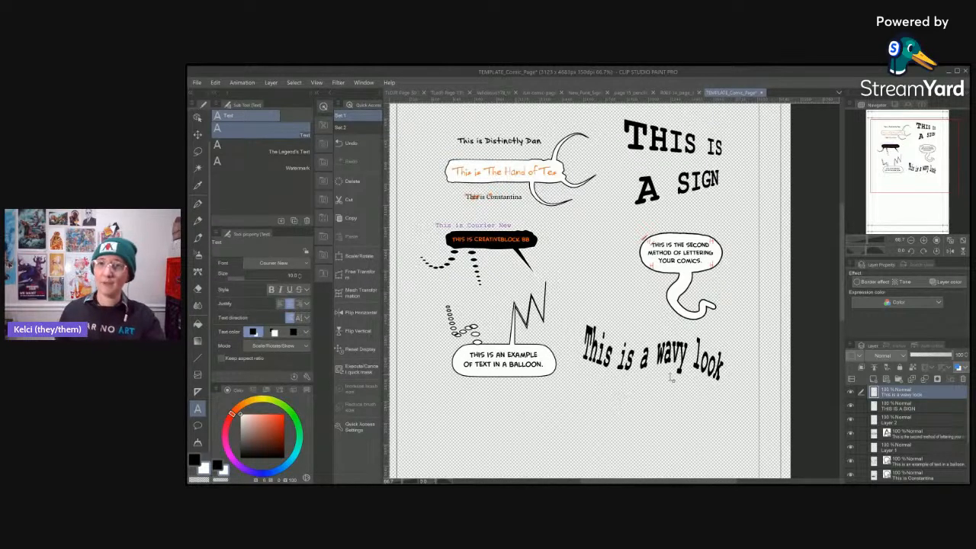
pyautogui.moveTo(743, 383); pyautogui.dragTo(731, 355)
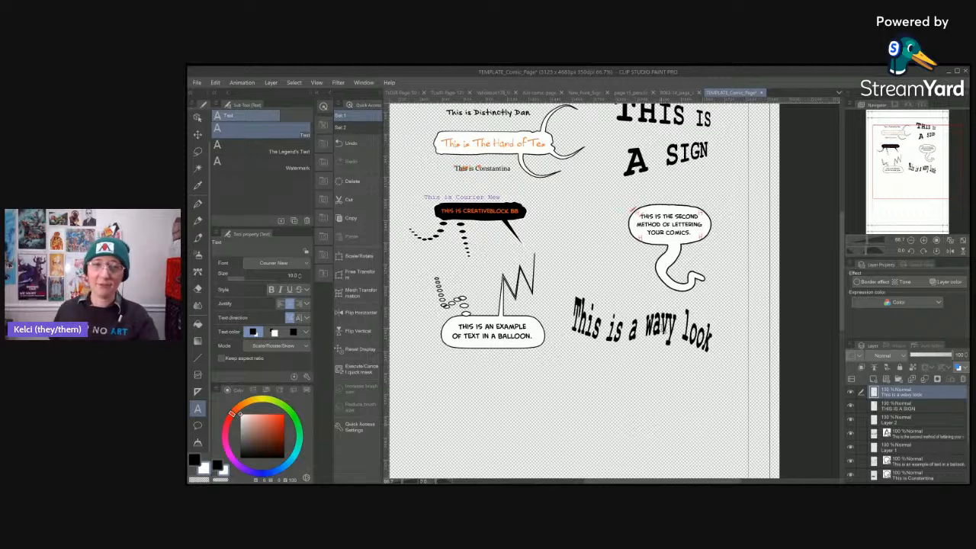
pyautogui.scroll(3, 636, 424)
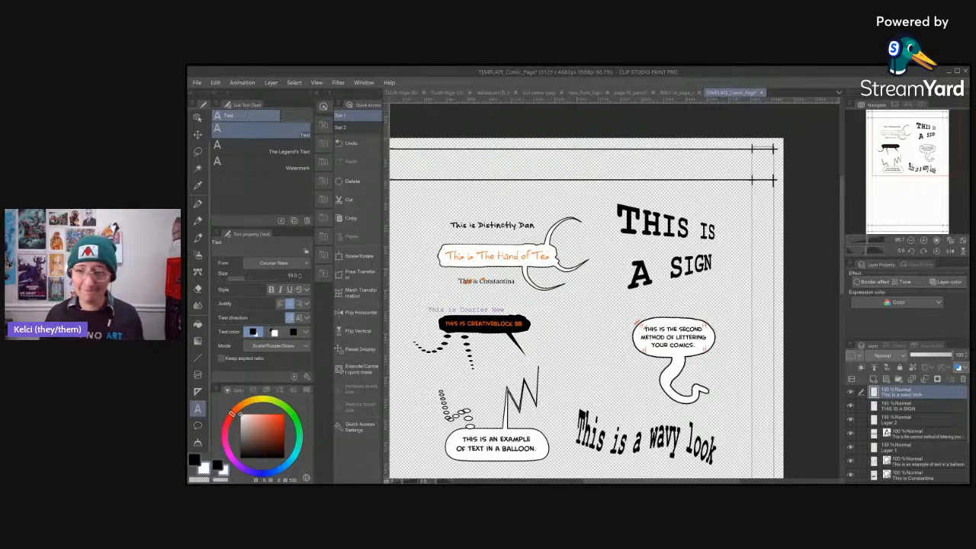
pyautogui.hotkey('alt', 'Tab')
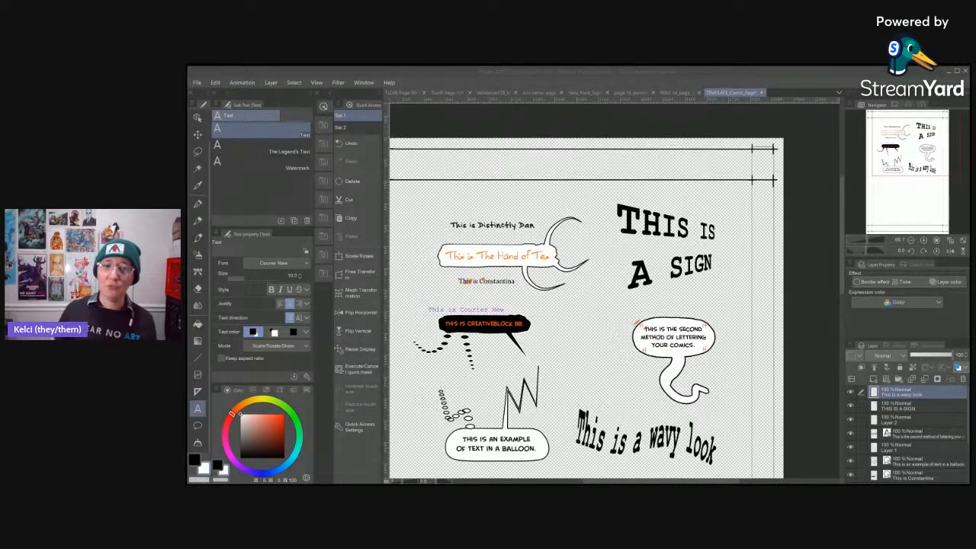
pyautogui.click(735, 74)
# - Add a new raster layer above the wavy lettering and name it SMASH
pyautogui.moveTo(620, 417); pyautogui.dragTo(665, 276)
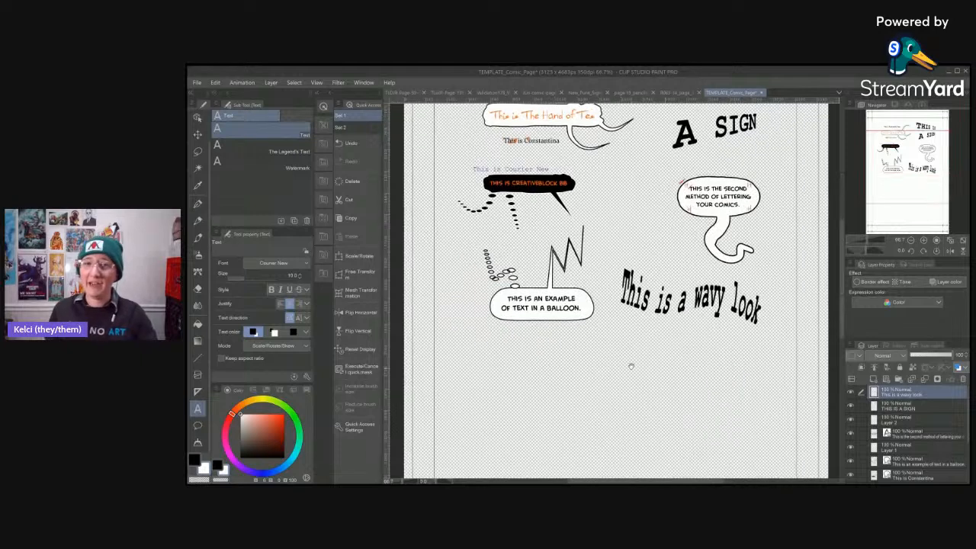
pyautogui.moveTo(632, 363); pyautogui.dragTo(677, 300)
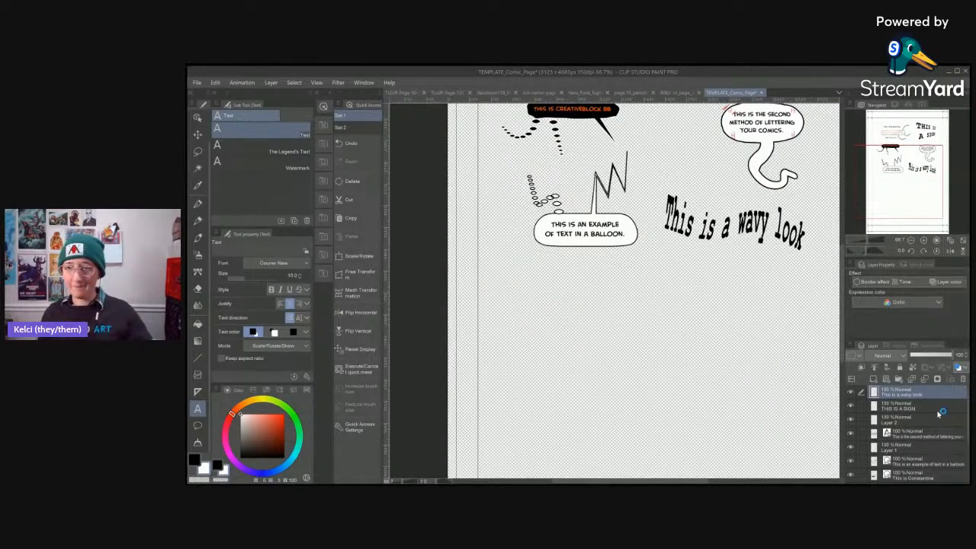
pyautogui.hotkey('ctrl', 'shift', 'n')
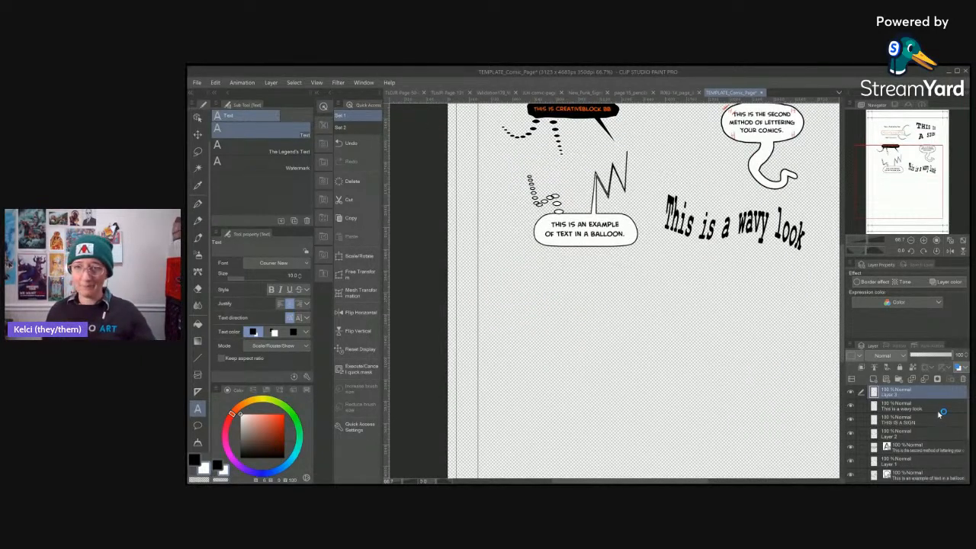
pyautogui.doubleClick(886, 397)
pyautogui.write('SMASH')
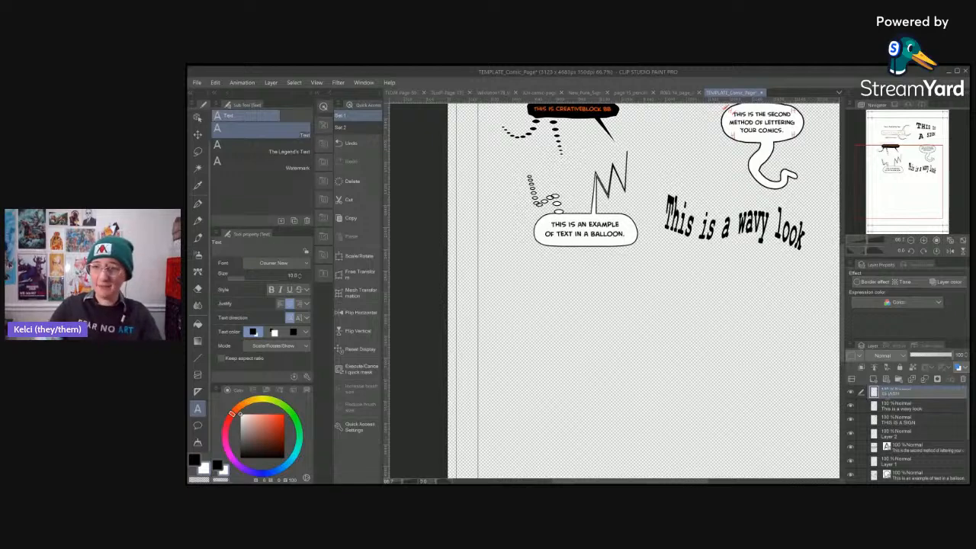
pyautogui.press('Return')
# - Hand-letter SMASH in red below the example balloon with the Calligraphy pen at a brush size of about 52
pyautogui.press('p')
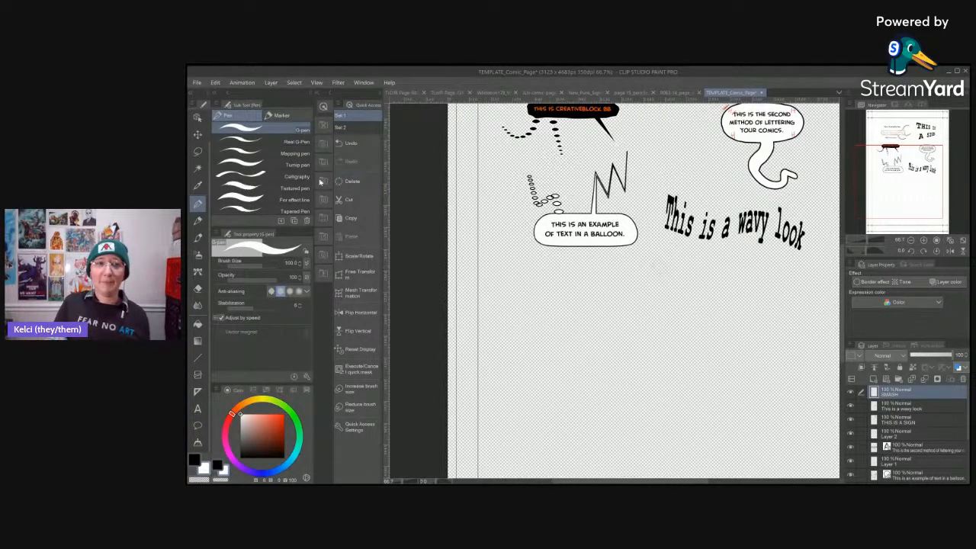
pyautogui.click(288, 176)
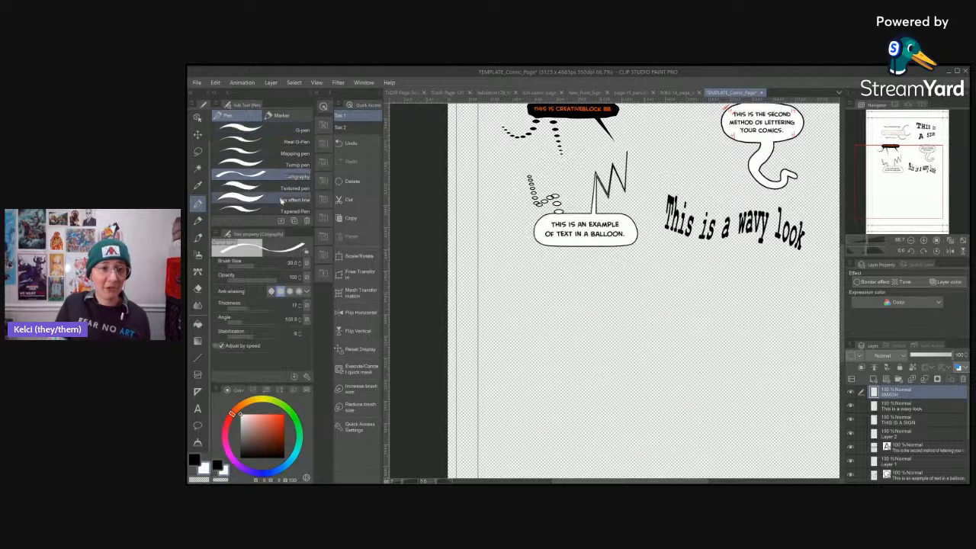
pyautogui.moveTo(253, 267); pyautogui.dragTo(259, 270)
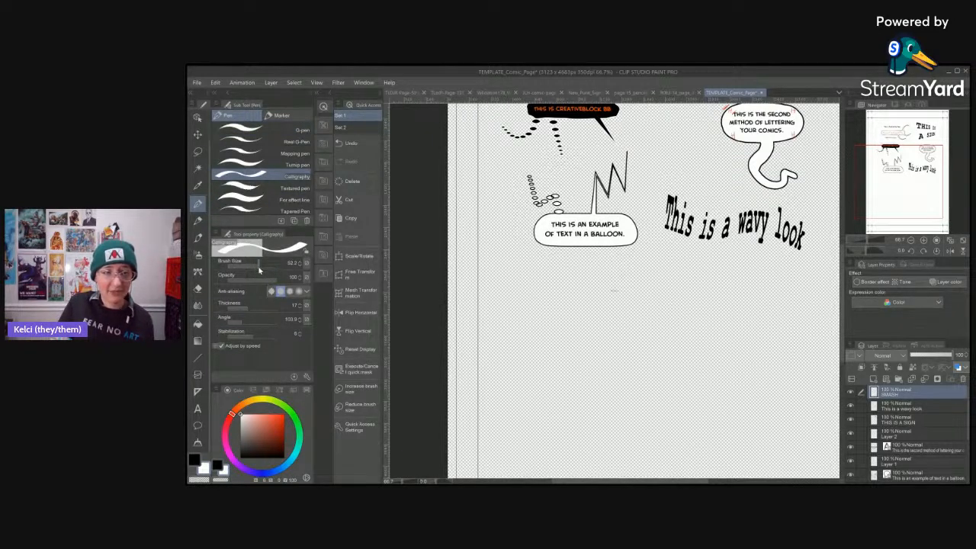
pyautogui.click(283, 427)
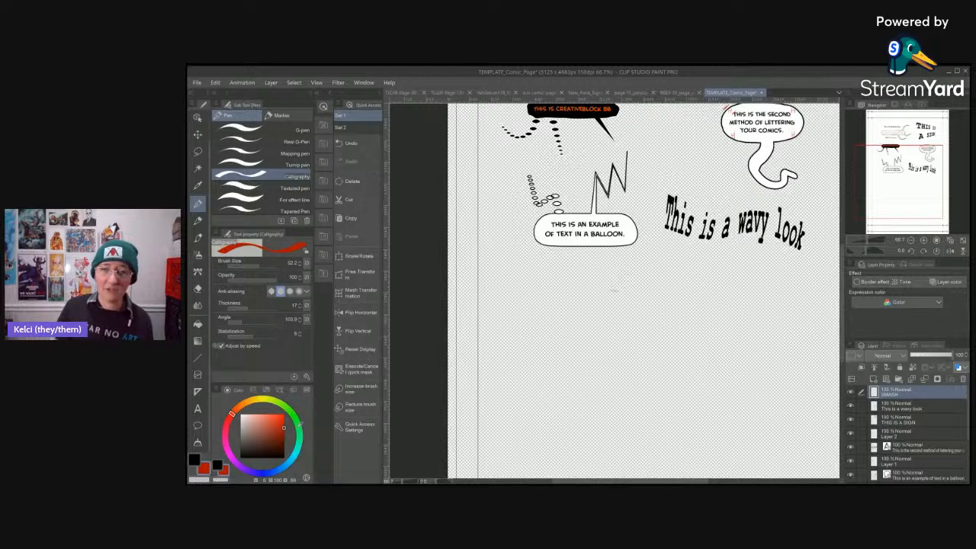
pyautogui.scroll(1, 556, 333)
pyautogui.moveTo(505, 264)
pyautogui.mouseDown()
pyautogui.moveTo(501, 299)
pyautogui.moveTo(529, 301)
pyautogui.moveTo(540, 328)
pyautogui.moveTo(501, 332)
pyautogui.mouseUp()
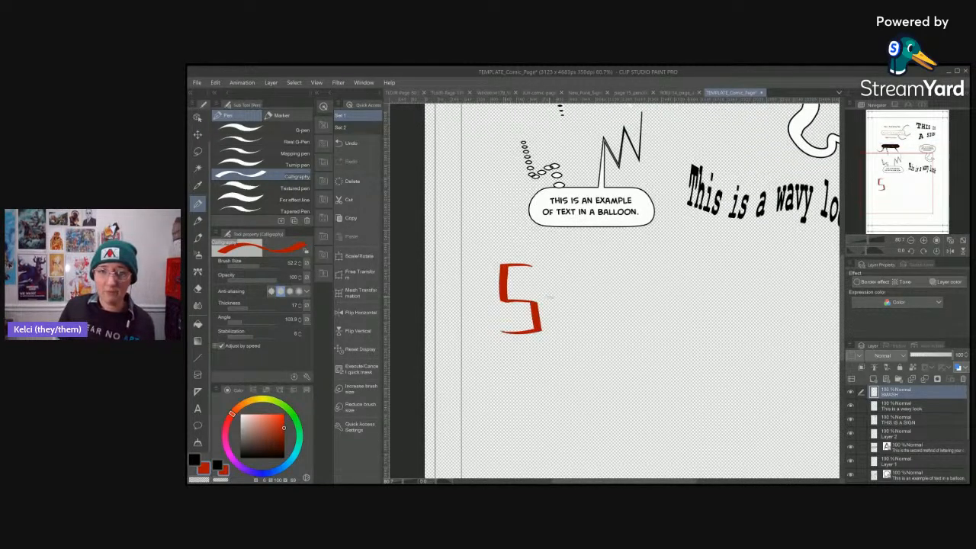
pyautogui.moveTo(546, 276)
pyautogui.mouseDown()
pyautogui.moveTo(555, 274)
pyautogui.moveTo(560, 333)
pyautogui.mouseUp()
pyautogui.moveTo(551, 277)
pyautogui.mouseDown()
pyautogui.moveTo(583, 303)
pyautogui.moveTo(586, 273)
pyautogui.moveTo(604, 269)
pyautogui.moveTo(608, 335)
pyautogui.moveTo(631, 279)
pyautogui.moveTo(657, 278)
pyautogui.moveTo(664, 341)
pyautogui.mouseUp()
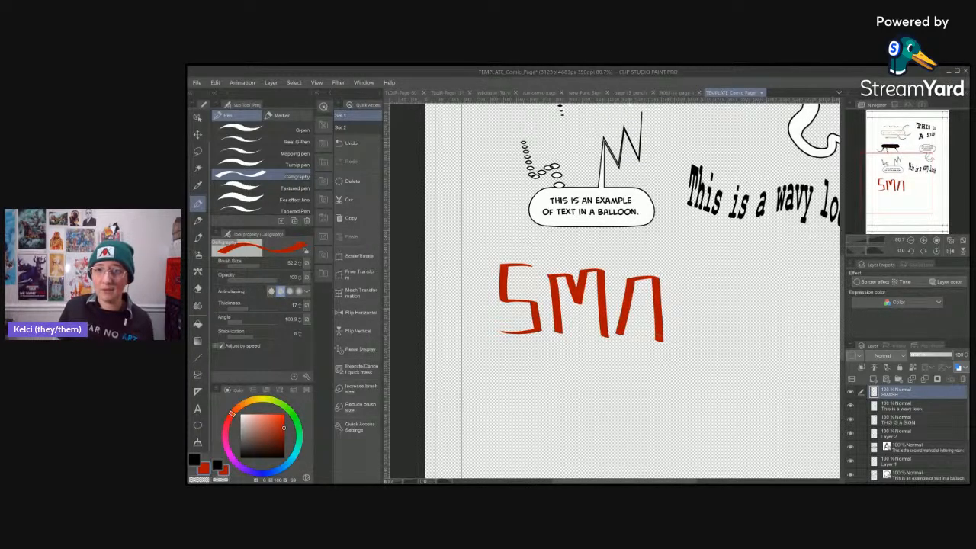
pyautogui.moveTo(628, 307); pyautogui.dragTo(654, 306)
pyautogui.moveTo(713, 270)
pyautogui.mouseDown()
pyautogui.moveTo(676, 273)
pyautogui.moveTo(717, 320)
pyautogui.moveTo(679, 333)
pyautogui.mouseUp()
pyautogui.moveTo(731, 269)
pyautogui.mouseDown()
pyautogui.moveTo(733, 329)
pyautogui.moveTo(762, 299)
pyautogui.moveTo(764, 332)
pyautogui.mouseUp()
pyautogui.moveTo(738, 299); pyautogui.dragTo(761, 298)
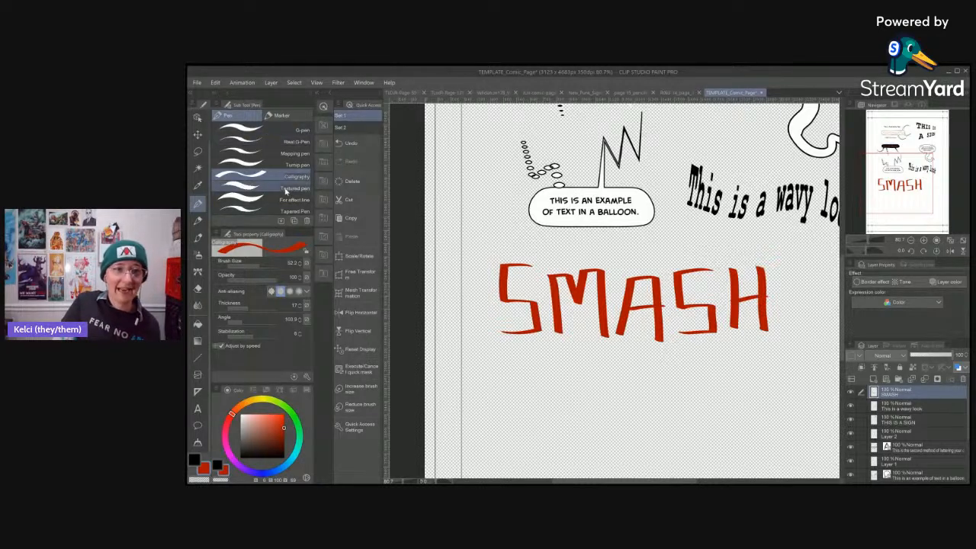
# - Hand-letter a second SMASH in magenta beneath the red one with the Textured pen
pyautogui.click(279, 188)
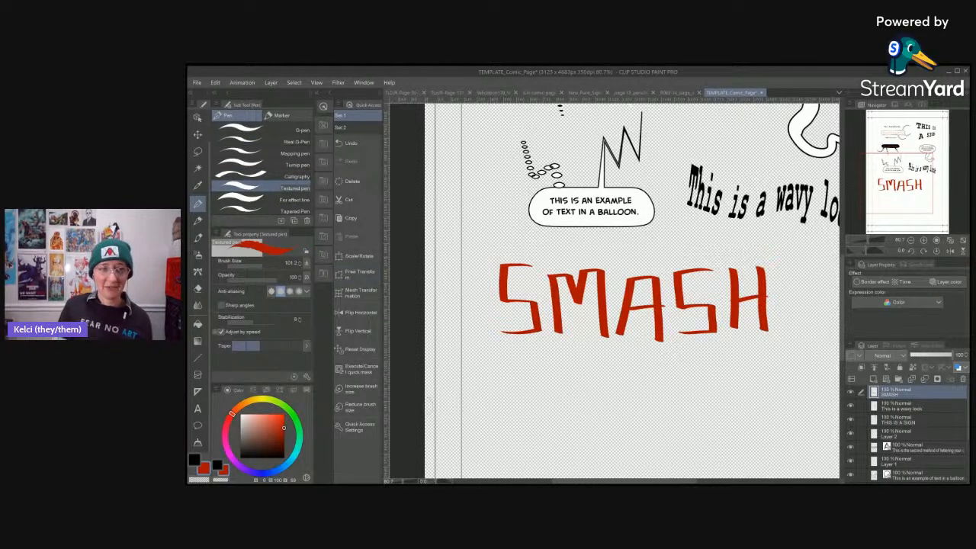
pyautogui.click(233, 454)
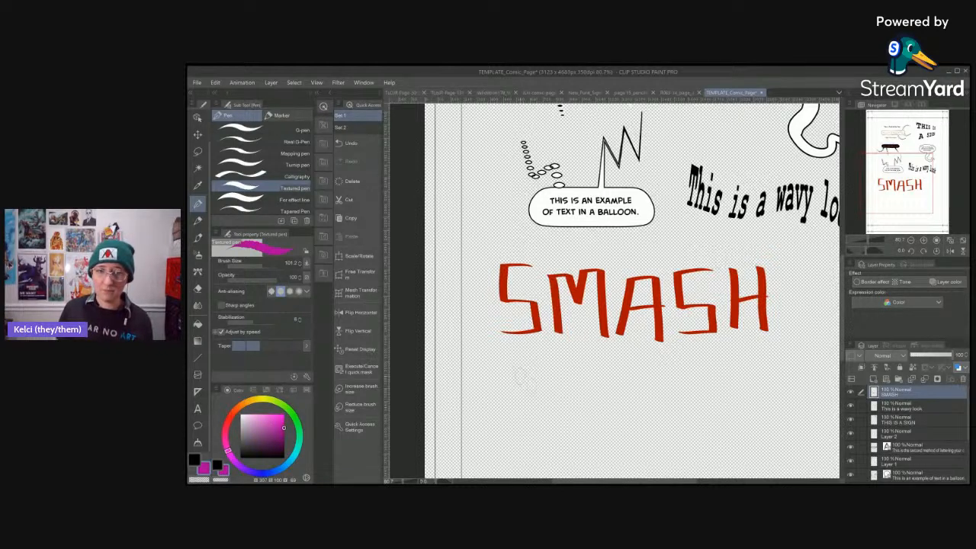
pyautogui.moveTo(534, 365)
pyautogui.mouseDown()
pyautogui.moveTo(481, 378)
pyautogui.moveTo(536, 392)
pyautogui.moveTo(482, 423)
pyautogui.mouseUp()
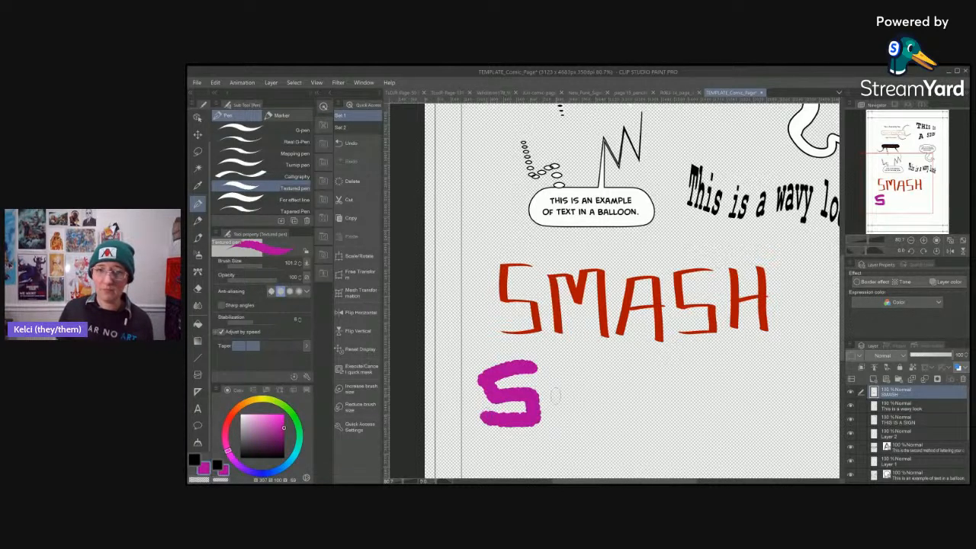
pyautogui.moveTo(554, 379)
pyautogui.mouseDown()
pyautogui.moveTo(555, 423)
pyautogui.moveTo(596, 364)
pyautogui.moveTo(600, 423)
pyautogui.mouseUp()
pyautogui.click(617, 413)
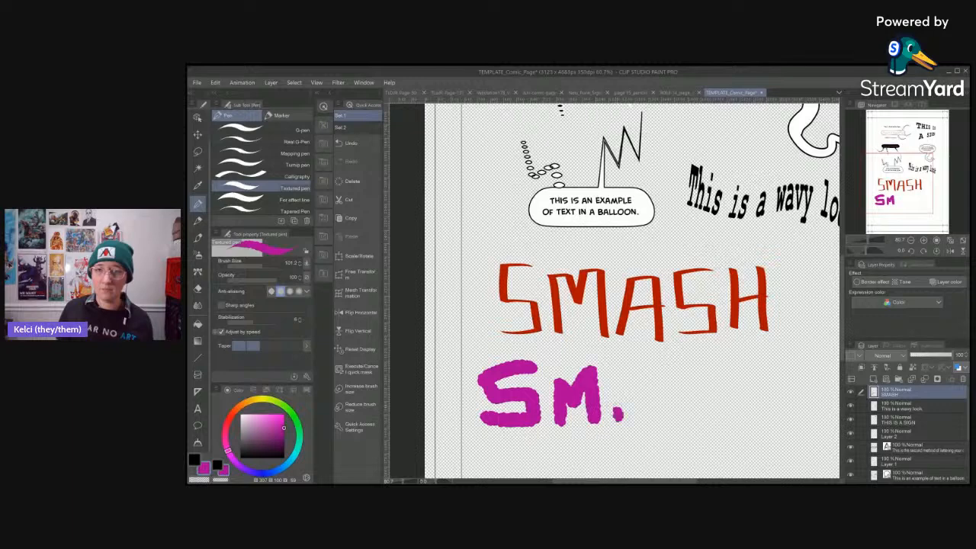
pyautogui.moveTo(617, 367)
pyautogui.mouseDown()
pyautogui.moveTo(618, 415)
pyautogui.moveTo(645, 369)
pyautogui.moveTo(649, 419)
pyautogui.moveTo(642, 393)
pyautogui.mouseUp()
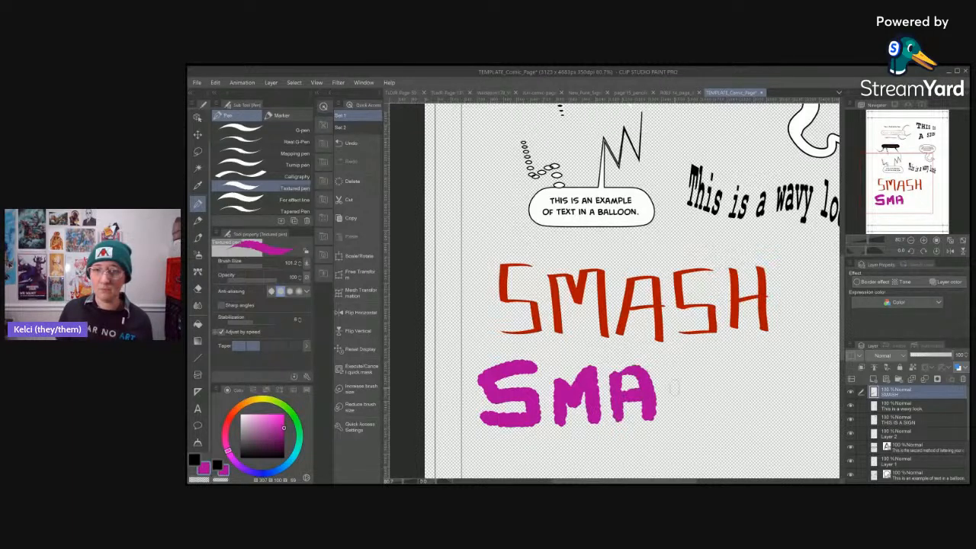
pyautogui.moveTo(700, 372)
pyautogui.mouseDown()
pyautogui.moveTo(674, 378)
pyautogui.moveTo(665, 419)
pyautogui.moveTo(689, 421)
pyautogui.mouseUp()
pyautogui.moveTo(731, 371)
pyautogui.mouseDown()
pyautogui.moveTo(732, 428)
pyautogui.moveTo(754, 434)
pyautogui.mouseUp()
pyautogui.moveTo(733, 398); pyautogui.dragTo(753, 395)
# - Add a border effect to the SMASH layer and set its edge color to black
pyautogui.moveTo(793, 346); pyautogui.dragTo(728, 273)
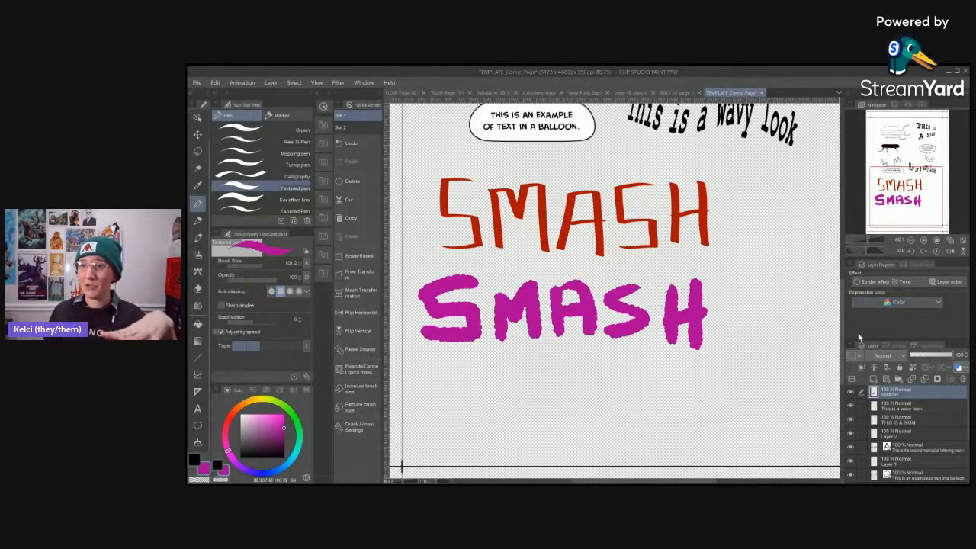
pyautogui.click(873, 283)
pyautogui.click(909, 320)
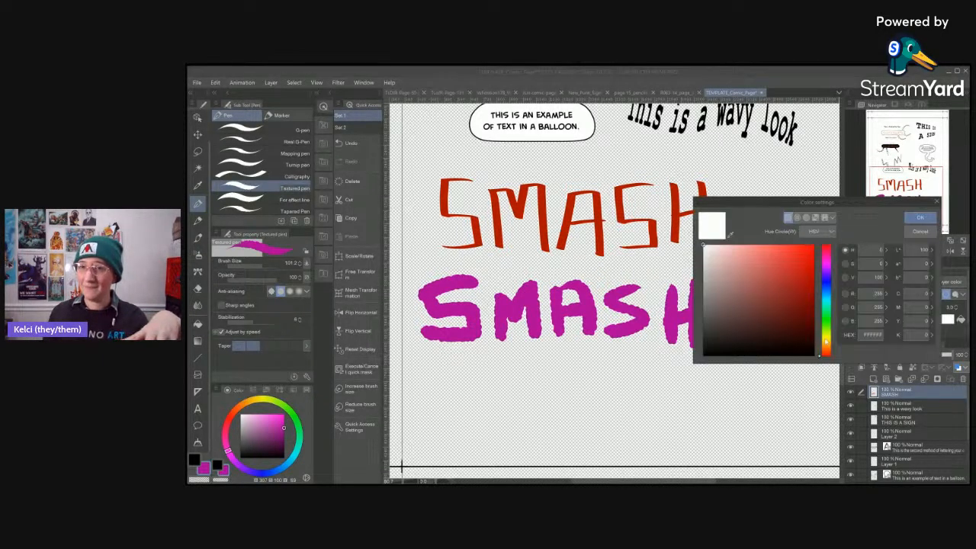
pyautogui.click(704, 354)
pyautogui.click(921, 218)
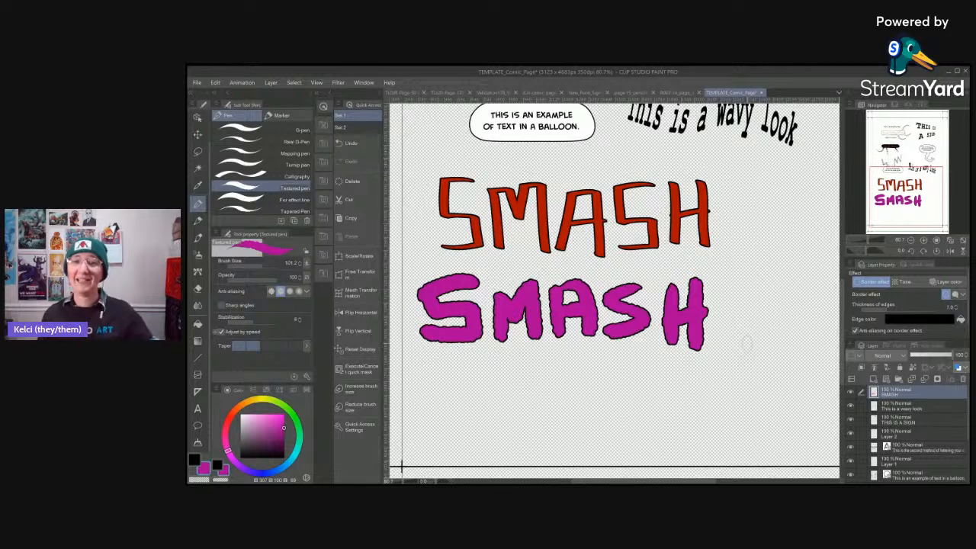
# - Handwrite "WHITE TEXT WITH A" in white below the magenta SMASH with the Real G-Pen
pyautogui.press('t')
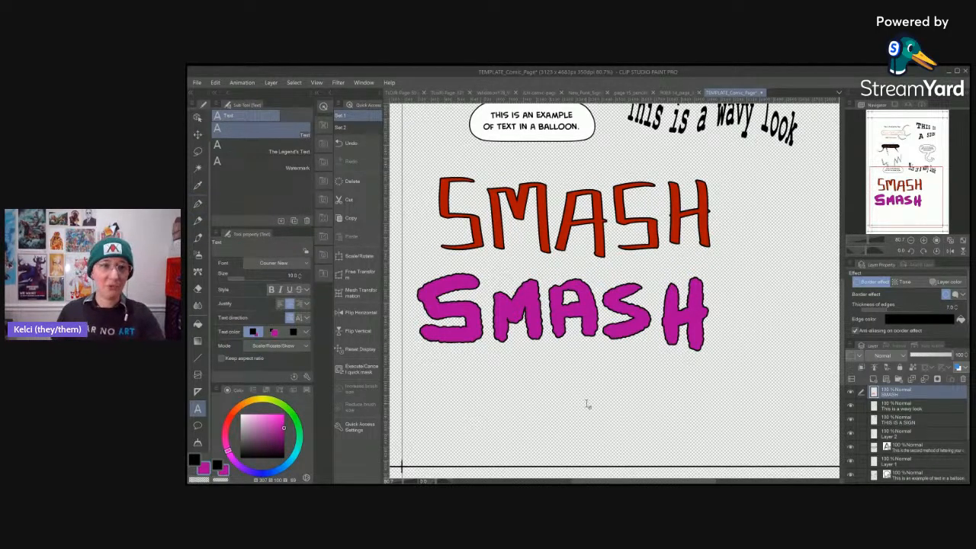
pyautogui.press('p')
pyautogui.click(255, 142)
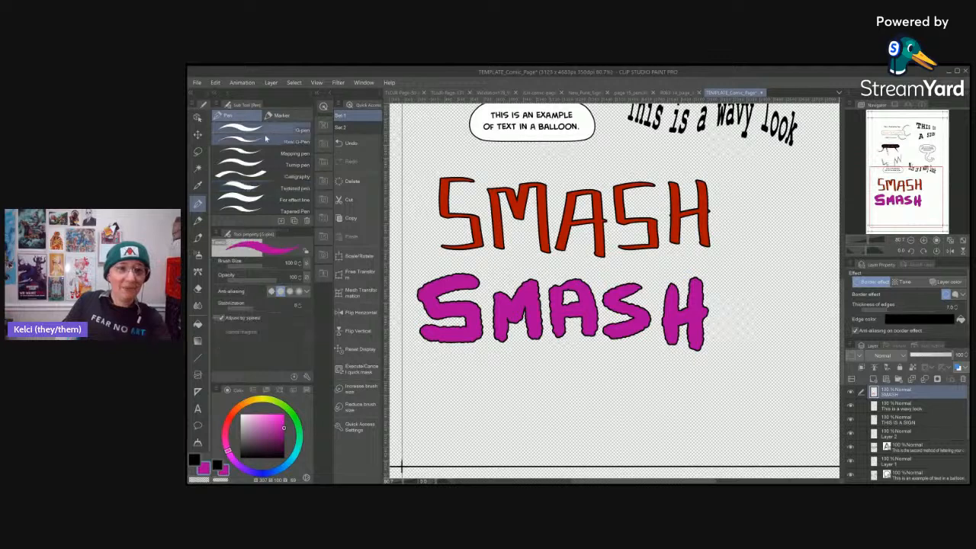
pyautogui.moveTo(491, 410); pyautogui.dragTo(500, 359)
pyautogui.click(241, 415)
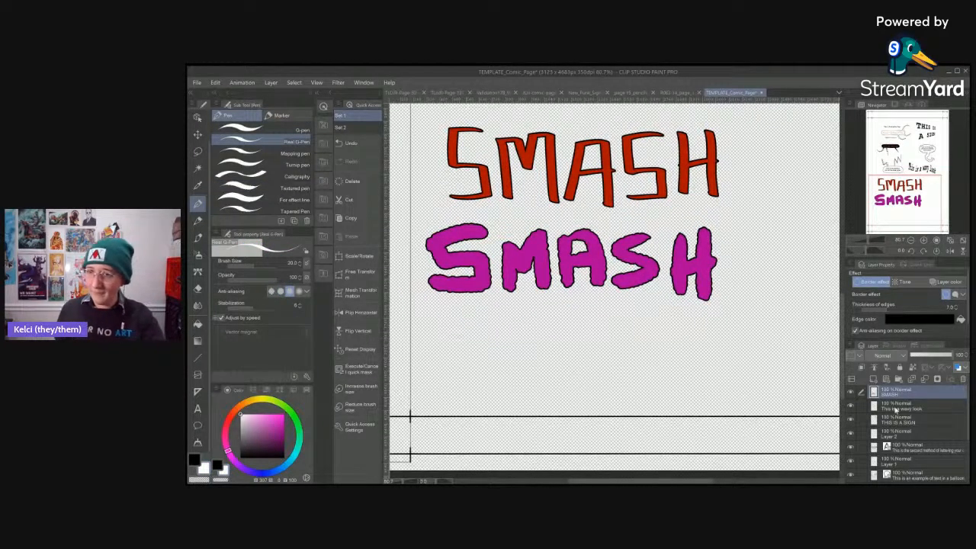
pyautogui.moveTo(445, 321)
pyautogui.mouseDown()
pyautogui.moveTo(449, 342)
pyautogui.moveTo(464, 320)
pyautogui.moveTo(468, 346)
pyautogui.mouseUp()
pyautogui.moveTo(475, 323)
pyautogui.mouseDown()
pyautogui.moveTo(476, 345)
pyautogui.moveTo(476, 335)
pyautogui.mouseUp()
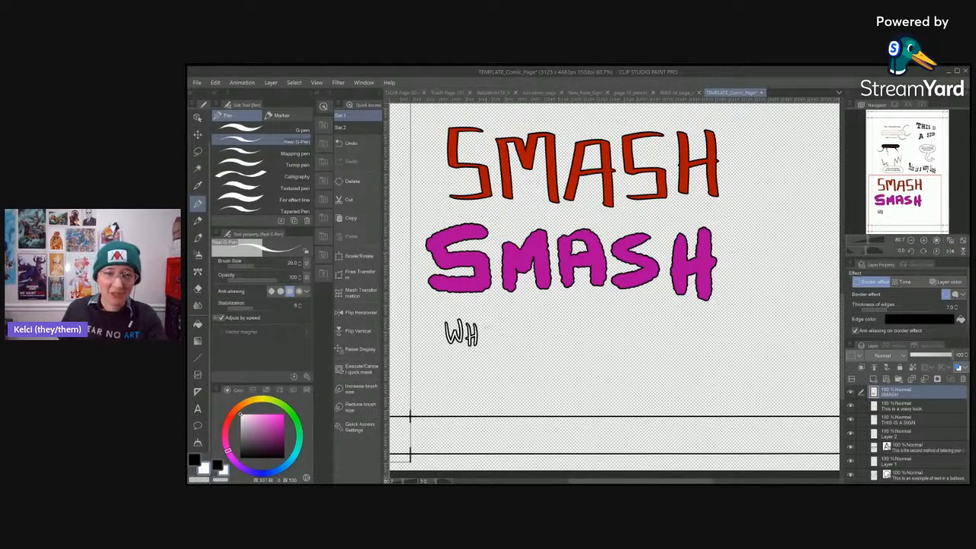
pyautogui.moveTo(484, 323)
pyautogui.mouseDown()
pyautogui.moveTo(483, 343)
pyautogui.moveTo(508, 323)
pyautogui.mouseUp()
pyautogui.moveTo(506, 324)
pyautogui.mouseDown()
pyautogui.moveTo(516, 343)
pyautogui.moveTo(515, 333)
pyautogui.mouseUp()
pyautogui.moveTo(507, 326); pyautogui.dragTo(541, 346)
pyautogui.moveTo(531, 324)
pyautogui.mouseDown()
pyautogui.moveTo(554, 325)
pyautogui.moveTo(561, 343)
pyautogui.moveTo(558, 334)
pyautogui.mouseUp()
pyautogui.moveTo(551, 326)
pyautogui.mouseDown()
pyautogui.moveTo(565, 326)
pyautogui.moveTo(572, 343)
pyautogui.mouseUp()
pyautogui.moveTo(572, 328)
pyautogui.mouseDown()
pyautogui.moveTo(561, 343)
pyautogui.moveTo(582, 344)
pyautogui.moveTo(591, 325)
pyautogui.moveTo(630, 343)
pyautogui.mouseUp()
pyautogui.moveTo(621, 325)
pyautogui.mouseDown()
pyautogui.moveTo(637, 326)
pyautogui.moveTo(646, 343)
pyautogui.mouseUp()
pyautogui.moveTo(639, 334); pyautogui.dragTo(663, 324)
pyautogui.moveTo(663, 323)
pyautogui.mouseDown()
pyautogui.moveTo(668, 345)
pyautogui.moveTo(666, 337)
pyautogui.mouseUp()
# - Handwrite "BLACK OUTLINE CAN" as the second line of the white lettering
pyautogui.moveTo(454, 360); pyautogui.dragTo(456, 377)
pyautogui.moveTo(454, 358)
pyautogui.mouseDown()
pyautogui.moveTo(457, 376)
pyautogui.moveTo(480, 374)
pyautogui.mouseUp()
pyautogui.moveTo(489, 360); pyautogui.dragTo(484, 375)
pyautogui.moveTo(488, 360); pyautogui.dragTo(493, 368)
pyautogui.moveTo(503, 363); pyautogui.dragTo(504, 375)
pyautogui.moveTo(509, 360); pyautogui.dragTo(509, 376)
pyautogui.moveTo(520, 359)
pyautogui.mouseDown()
pyautogui.moveTo(511, 369)
pyautogui.moveTo(522, 375)
pyautogui.moveTo(539, 364)
pyautogui.mouseUp()
pyautogui.moveTo(550, 359); pyautogui.dragTo(555, 359)
pyautogui.moveTo(560, 358)
pyautogui.mouseDown()
pyautogui.moveTo(560, 375)
pyautogui.moveTo(573, 358)
pyautogui.moveTo(572, 375)
pyautogui.mouseUp()
pyautogui.moveTo(572, 375); pyautogui.dragTo(579, 375)
pyautogui.moveTo(584, 361)
pyautogui.mouseDown()
pyautogui.moveTo(584, 375)
pyautogui.moveTo(591, 361)
pyautogui.moveTo(615, 376)
pyautogui.mouseUp()
pyautogui.moveTo(607, 368)
pyautogui.mouseDown()
pyautogui.moveTo(620, 359)
pyautogui.moveTo(645, 375)
pyautogui.mouseUp()
pyautogui.moveTo(651, 362)
pyautogui.mouseDown()
pyautogui.moveTo(655, 375)
pyautogui.moveTo(675, 360)
pyautogui.mouseUp()
# - Handwrite "BE READ ON ANY COLOR!" as the third line of the white lettering
pyautogui.moveTo(452, 383)
pyautogui.mouseDown()
pyautogui.moveTo(453, 401)
pyautogui.moveTo(478, 401)
pyautogui.moveTo(475, 385)
pyautogui.mouseUp()
pyautogui.moveTo(468, 393); pyautogui.dragTo(475, 392)
pyautogui.moveTo(491, 388)
pyautogui.mouseDown()
pyautogui.moveTo(490, 401)
pyautogui.moveTo(510, 401)
pyautogui.moveTo(510, 386)
pyautogui.mouseUp()
pyautogui.moveTo(501, 394); pyautogui.dragTo(526, 402)
pyautogui.moveTo(526, 386)
pyautogui.mouseDown()
pyautogui.moveTo(526, 402)
pyautogui.moveTo(557, 386)
pyautogui.moveTo(580, 404)
pyautogui.mouseUp()
pyautogui.moveTo(579, 404)
pyautogui.mouseDown()
pyautogui.moveTo(580, 386)
pyautogui.moveTo(603, 396)
pyautogui.mouseUp()
pyautogui.moveTo(609, 387)
pyautogui.mouseDown()
pyautogui.moveTo(609, 403)
pyautogui.moveTo(620, 403)
pyautogui.mouseUp()
pyautogui.moveTo(620, 403)
pyautogui.mouseDown()
pyautogui.moveTo(621, 389)
pyautogui.moveTo(626, 396)
pyautogui.mouseUp()
pyautogui.moveTo(635, 383)
pyautogui.mouseDown()
pyautogui.moveTo(629, 406)
pyautogui.moveTo(665, 403)
pyautogui.moveTo(674, 389)
pyautogui.moveTo(692, 402)
pyautogui.moveTo(698, 388)
pyautogui.mouseUp()
pyautogui.moveTo(709, 387)
pyautogui.mouseDown()
pyautogui.moveTo(709, 402)
pyautogui.moveTo(725, 404)
pyautogui.moveTo(729, 395)
pyautogui.mouseUp()
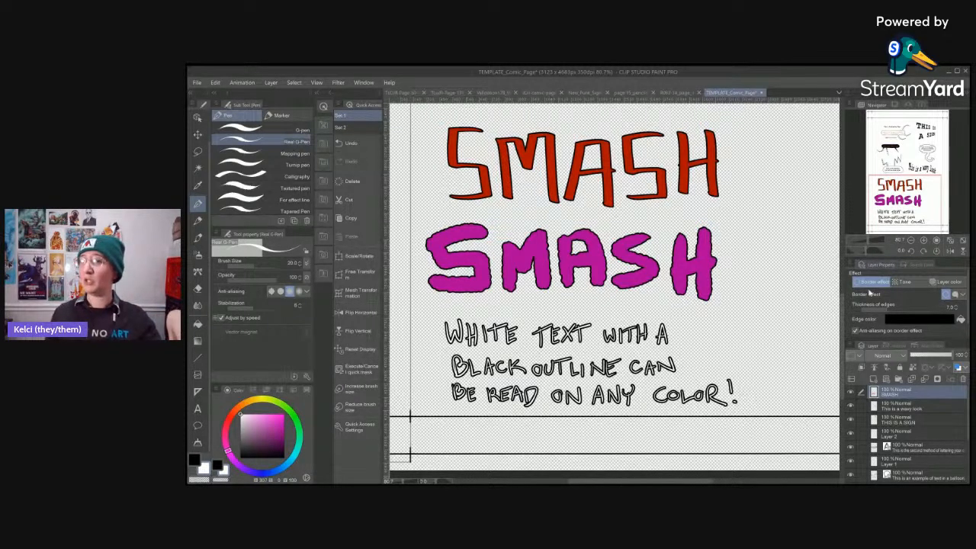
# - Check the edge color settings of the SMASH layer's border effect, keeping black
pyautogui.click(925, 321)
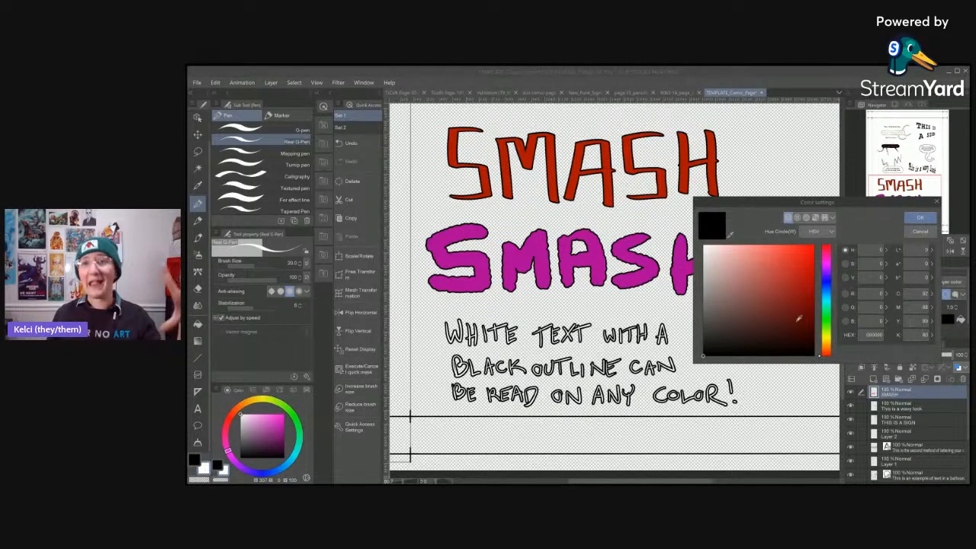
pyautogui.click(920, 218)
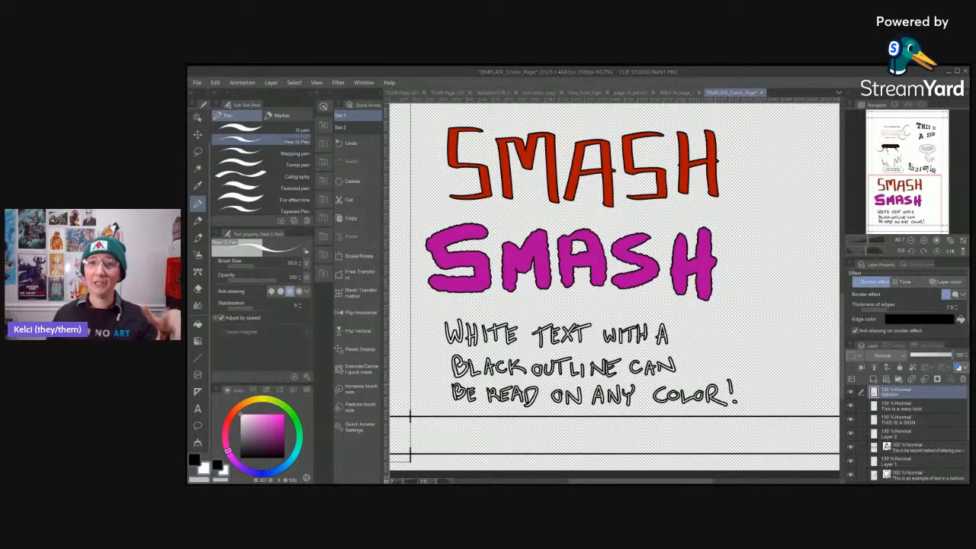
pyautogui.scroll(3, 613, 290)
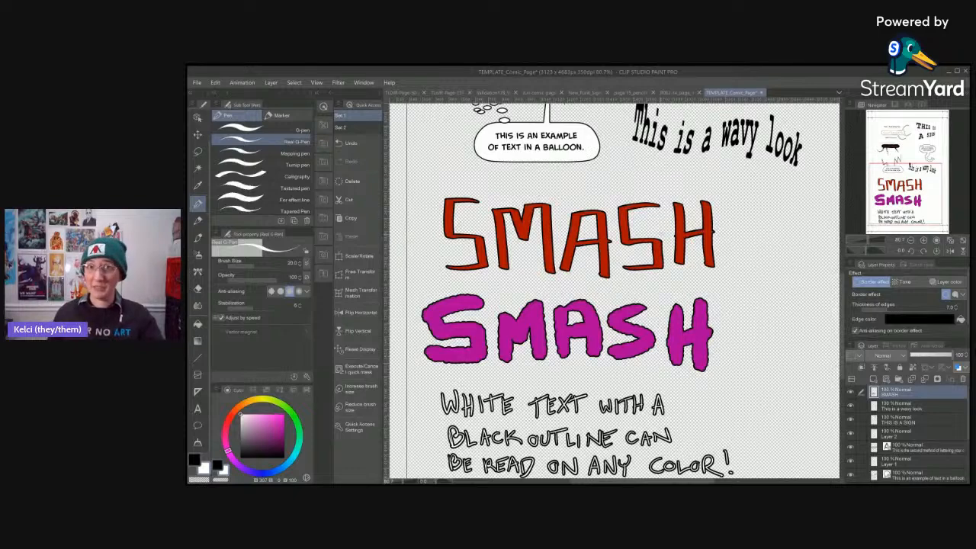
# - Examine the hand-drawn sound effects in the open Validation strip and on comic page 131
pyautogui.click(497, 92)
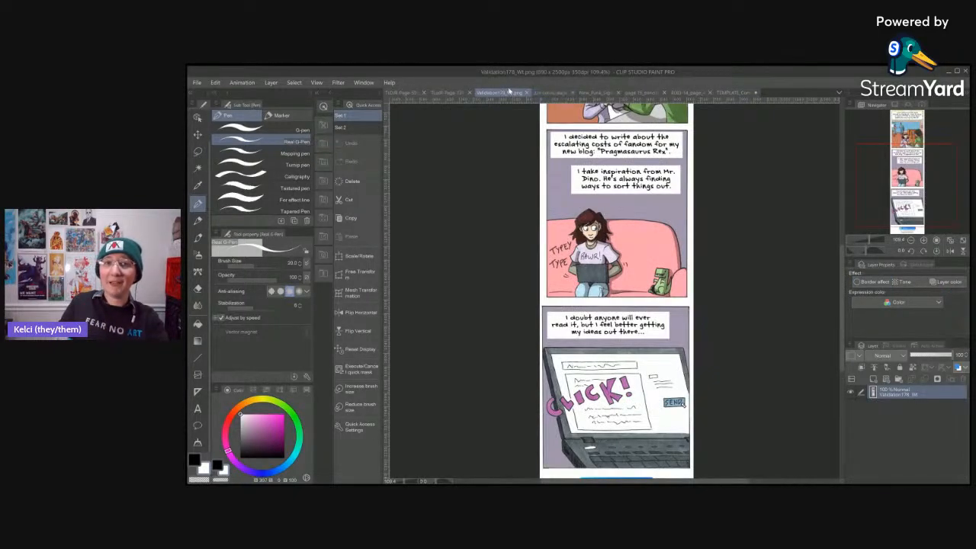
pyautogui.click(450, 92)
pyautogui.scroll(3, 648, 268)
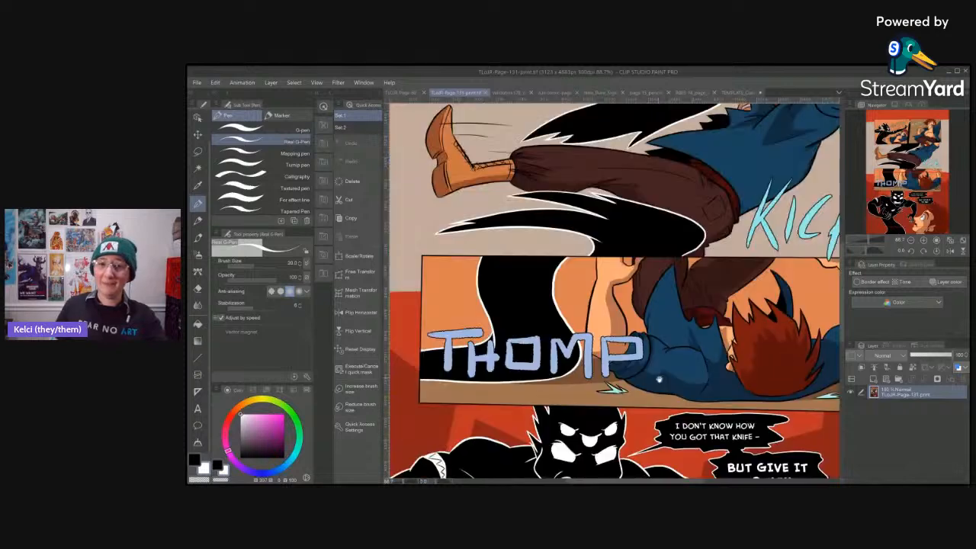
pyautogui.scroll(3, 648, 268)
pyautogui.scroll(3, 648, 268)
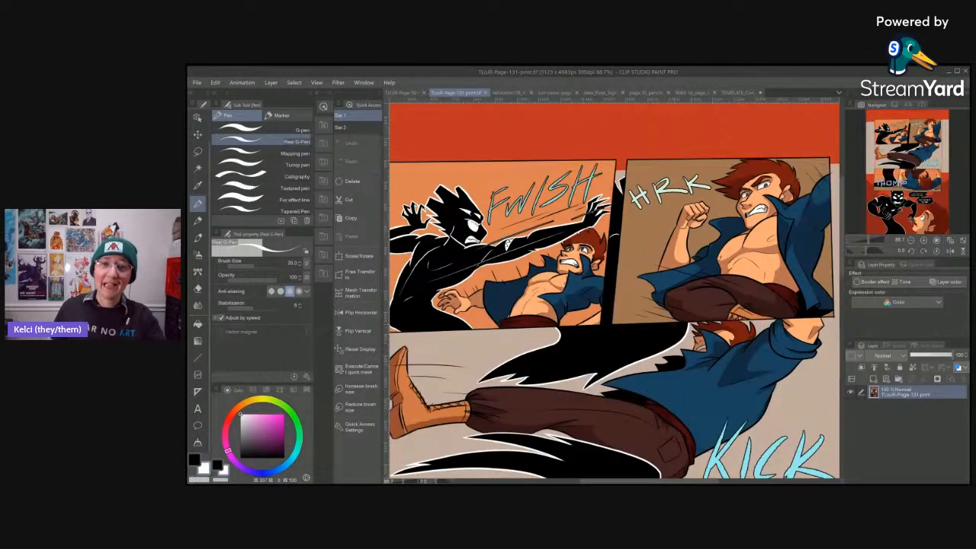
pyautogui.scroll(1, 648, 268)
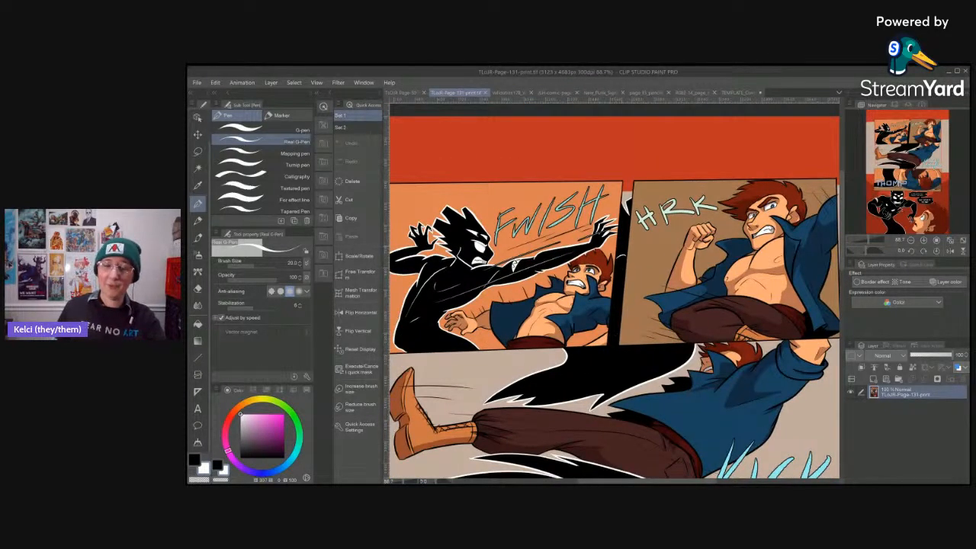
pyautogui.moveTo(693, 298); pyautogui.dragTo(663, 276)
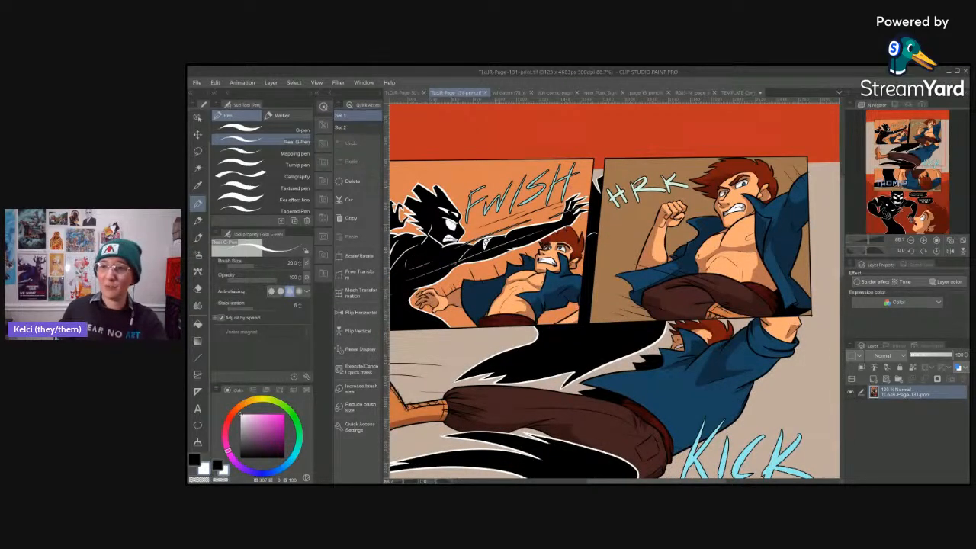
# - Preview comic page 131 in the Gray expression color to check how its sound effects read, and undo the change
pyautogui.click(937, 304)
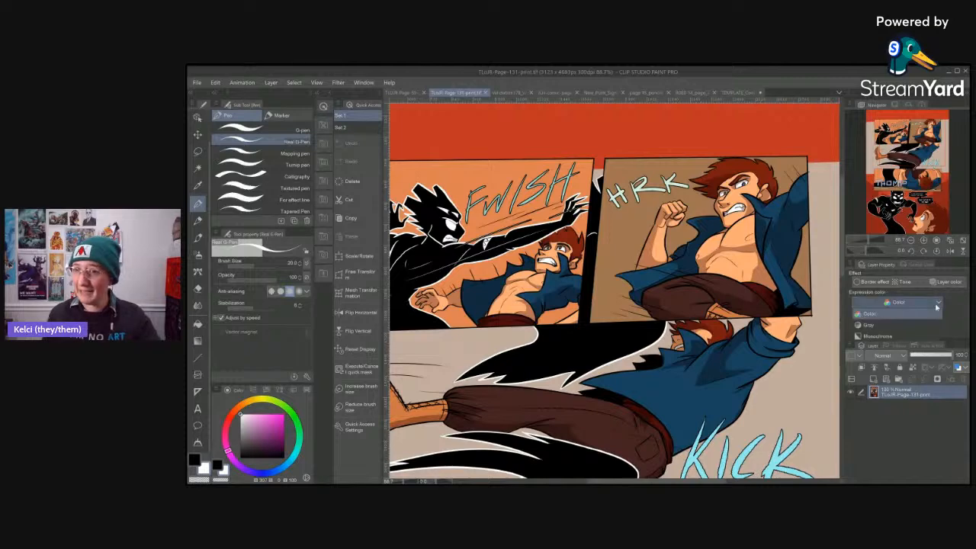
pyautogui.click(877, 324)
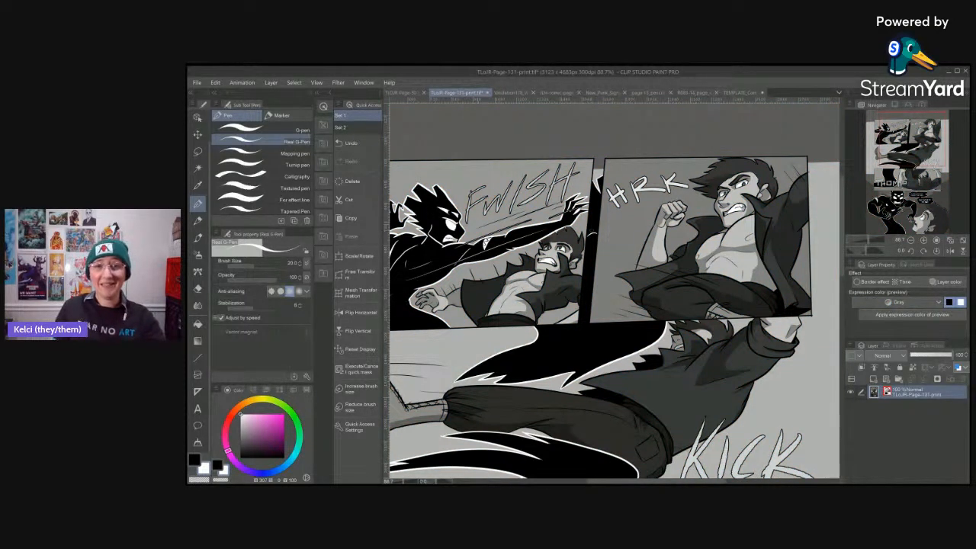
pyautogui.scroll(-5, 613, 289)
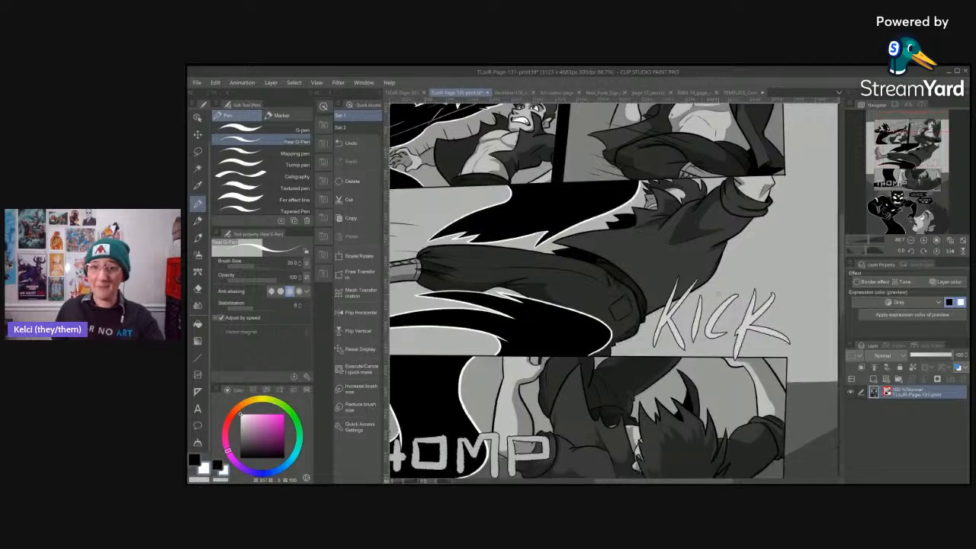
pyautogui.scroll(-3, 614, 289)
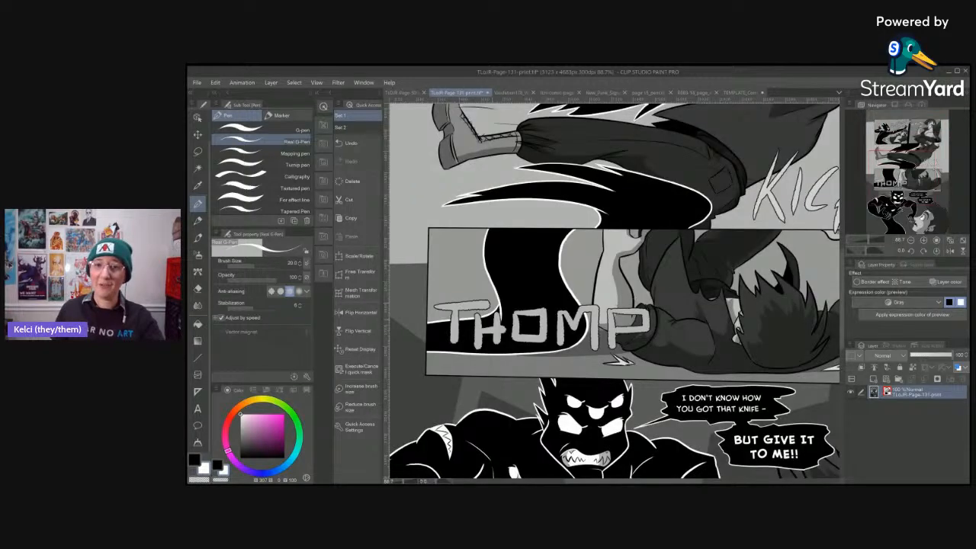
pyautogui.scroll(3, 613, 289)
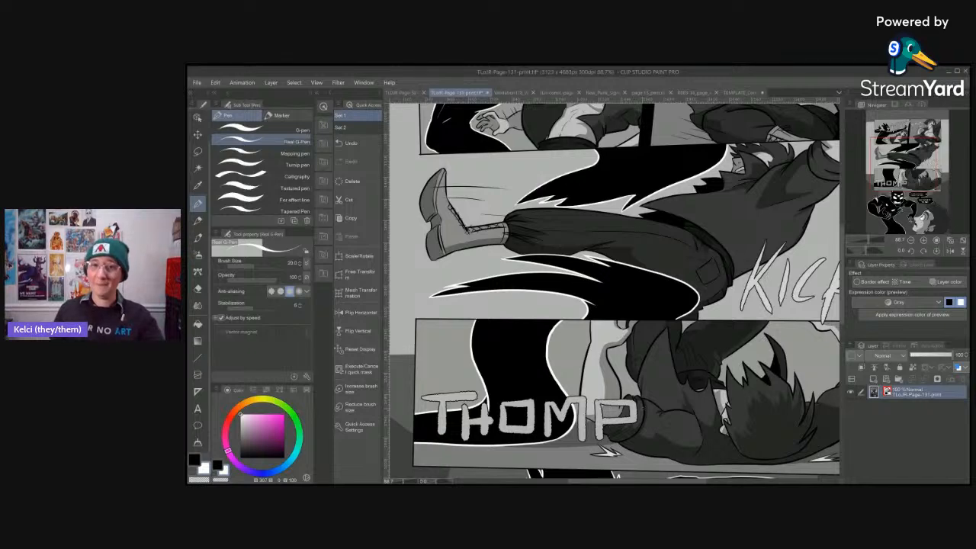
pyautogui.scroll(3, 613, 290)
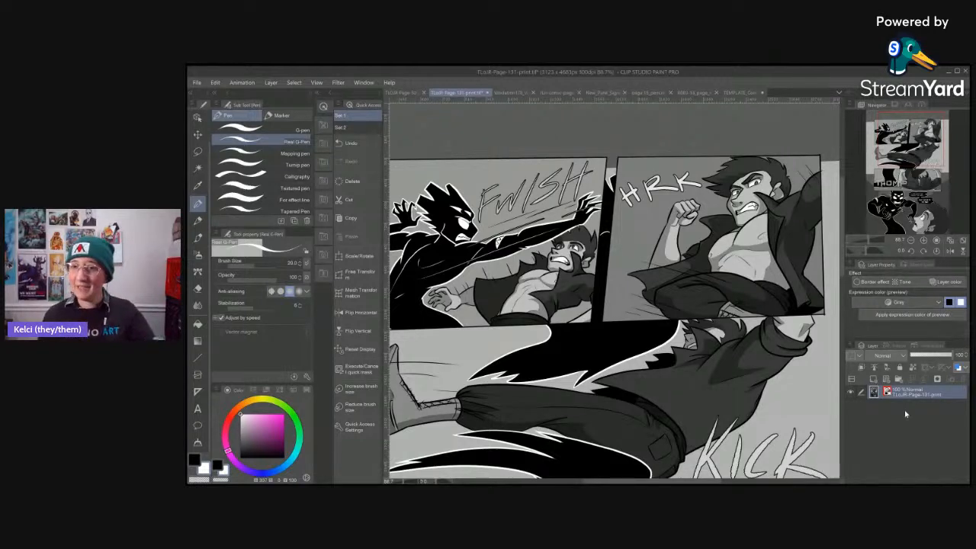
pyautogui.hotkey('ctrl', 'z')
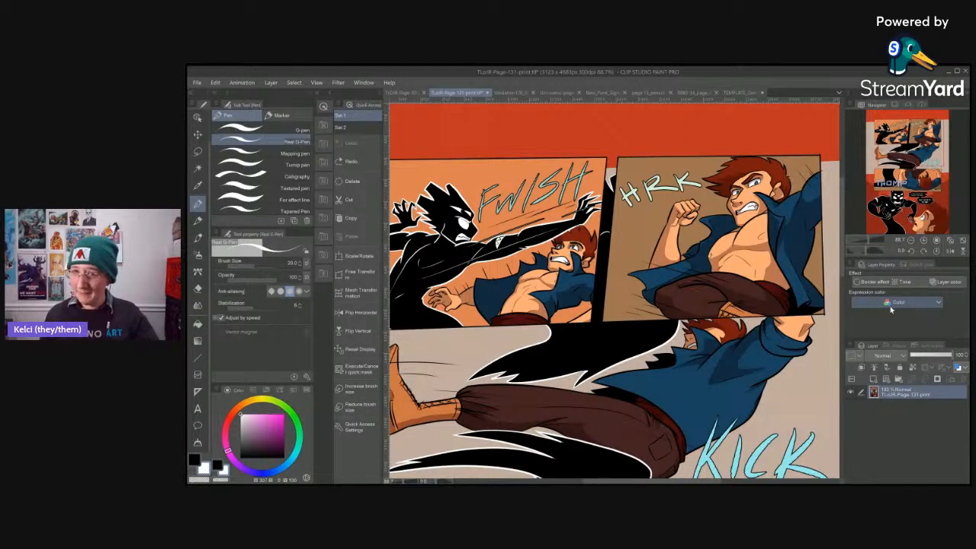
# - Switch page 131's expression color to Gray again to judge the FWISH, HRK and KICK lettering without color, and undo it
pyautogui.click(918, 307)
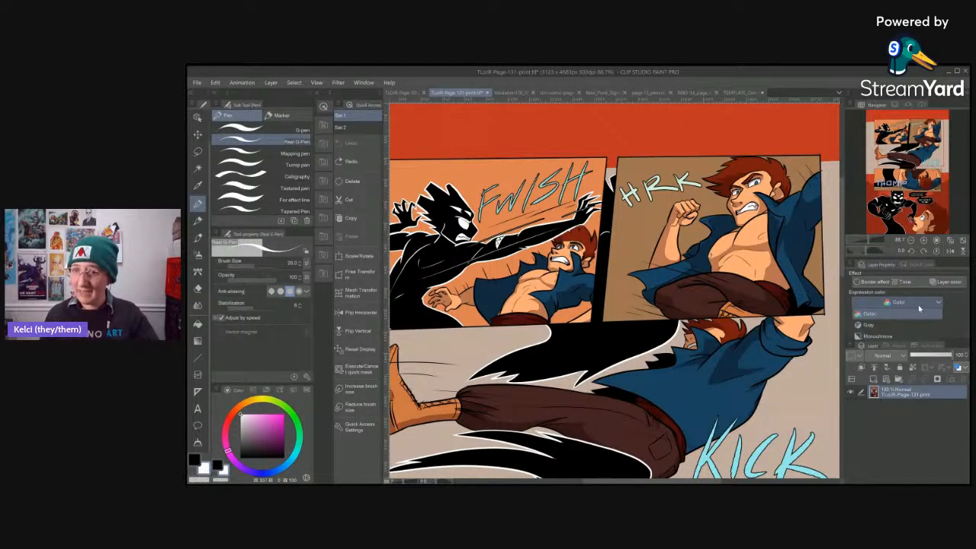
pyautogui.click(876, 325)
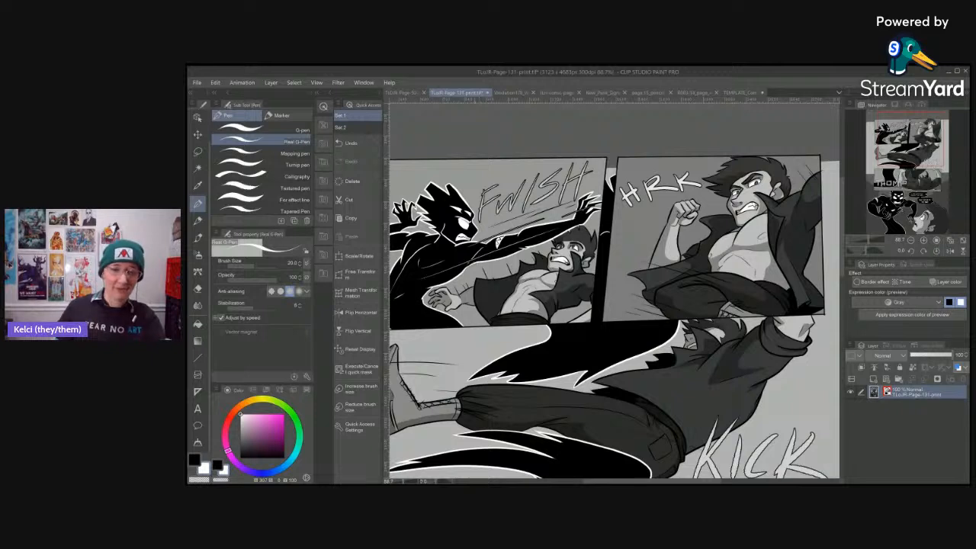
pyautogui.hotkey('ctrl', 'z')
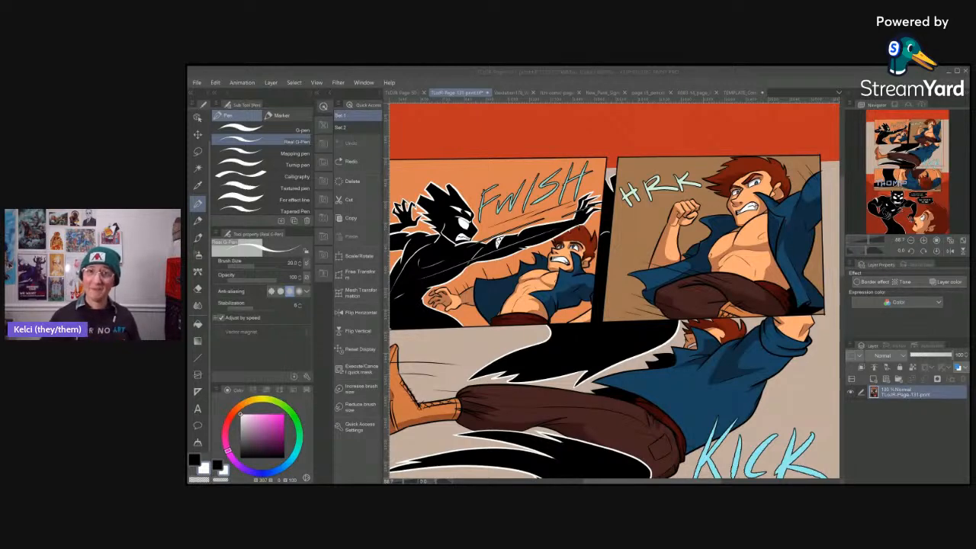
# - Return to the TEMPLATE_Comic_Page document and review its font samples, balloons, transformed text, SMASH sound effects and outlined white lettering
pyautogui.click(725, 77)
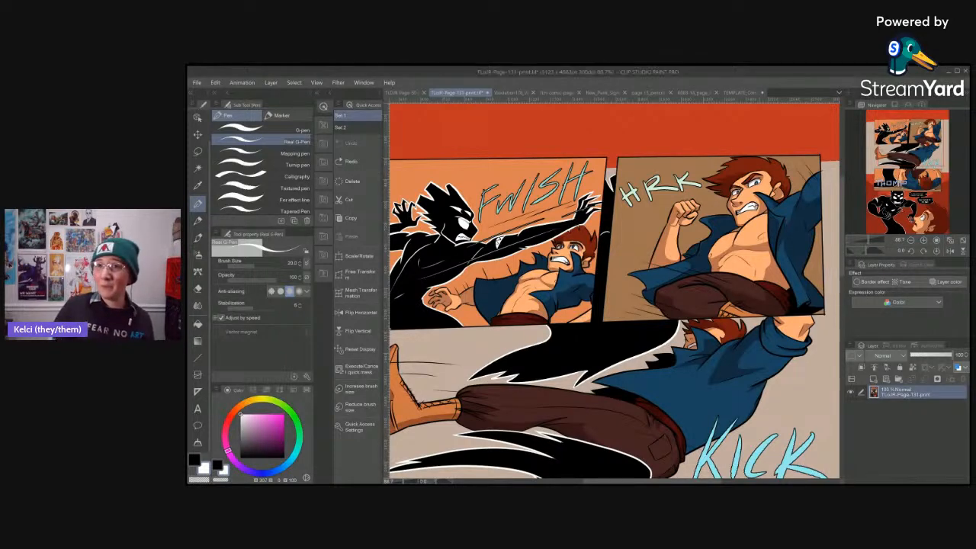
pyautogui.click(738, 92)
pyautogui.scroll(-2, 770, 277)
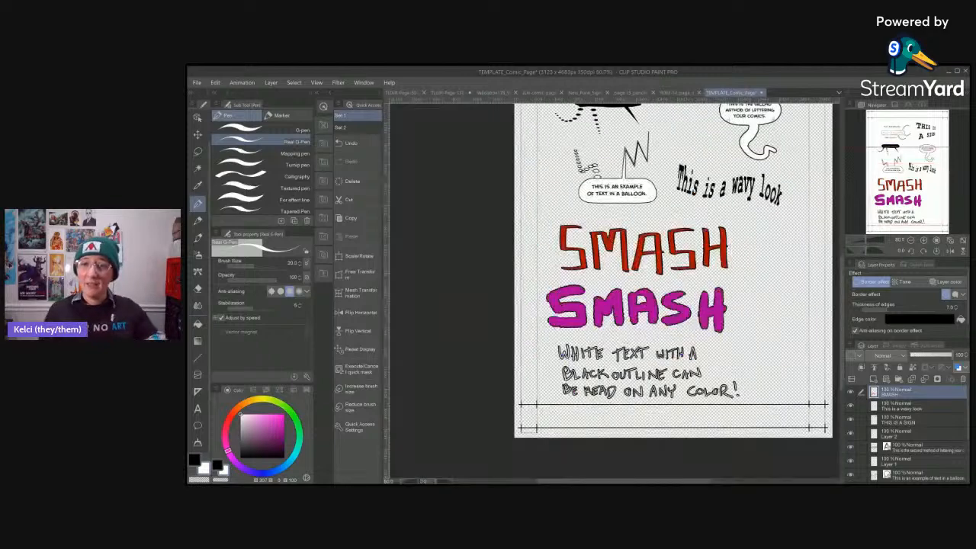
pyautogui.moveTo(770, 276); pyautogui.dragTo(737, 427)
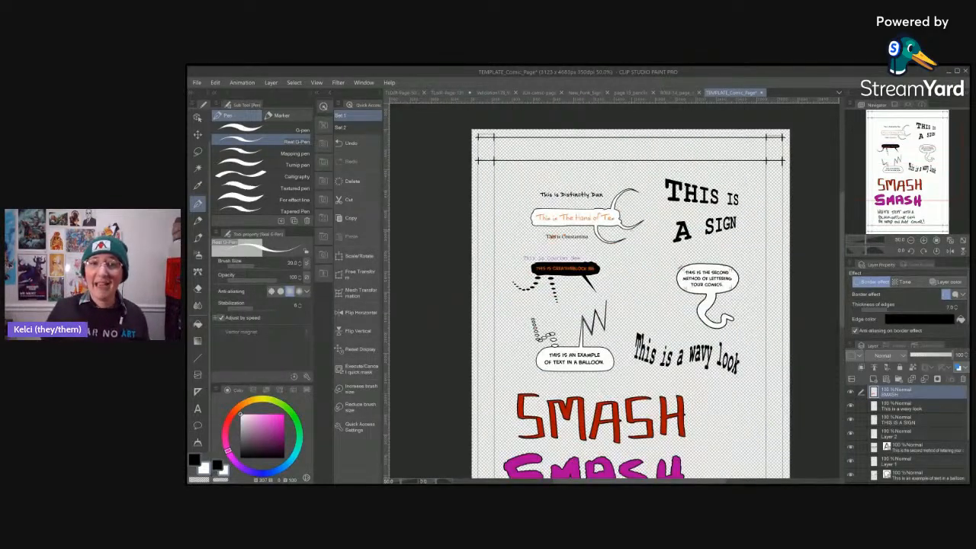
pyautogui.scroll(3, 601, 218)
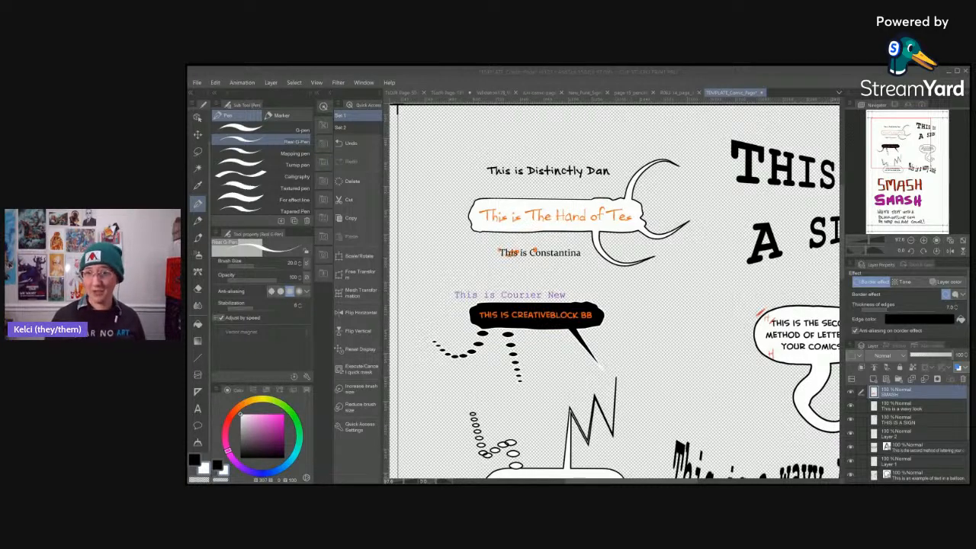
pyautogui.click(738, 80)
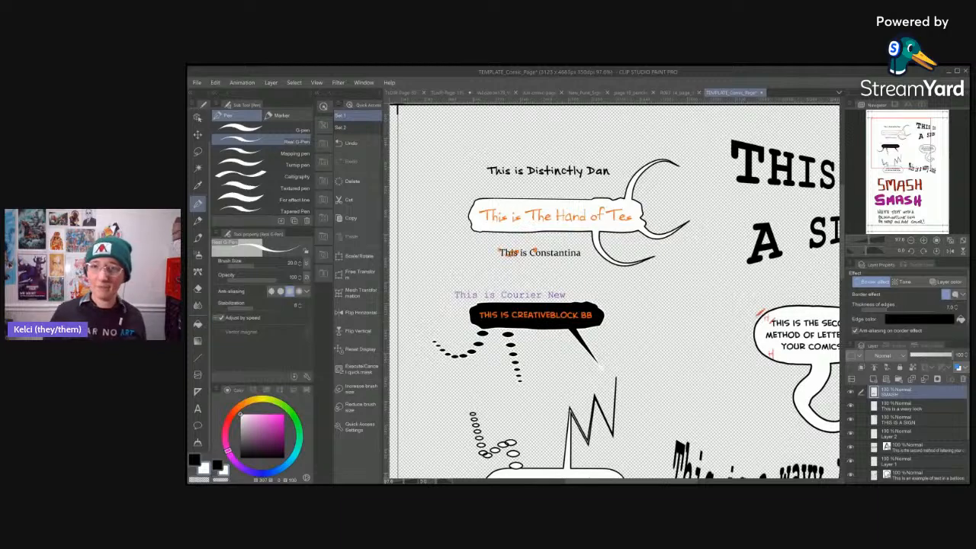
pyautogui.scroll(-3, 678, 306)
pyautogui.moveTo(757, 375); pyautogui.dragTo(706, 272)
pyautogui.scroll(-5, 707, 270)
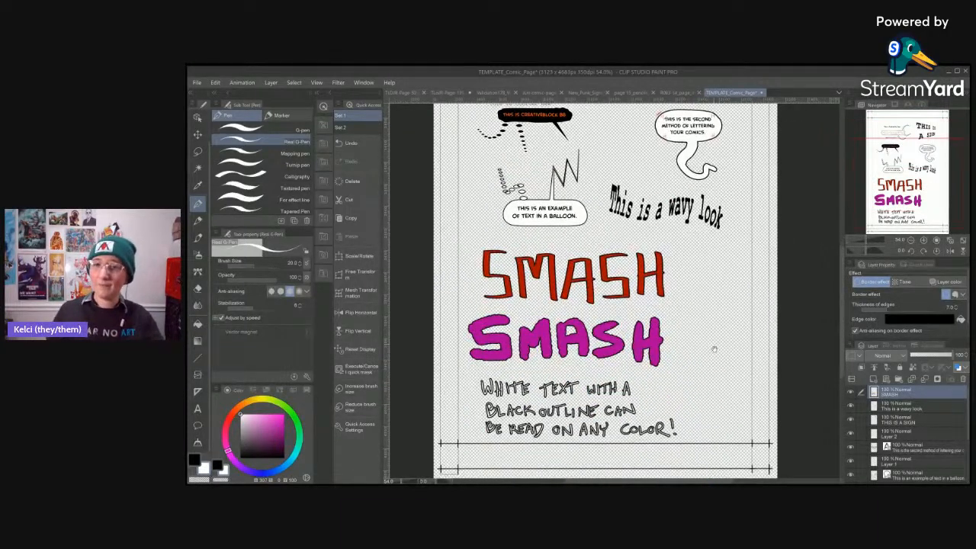
pyautogui.moveTo(721, 343); pyautogui.dragTo(719, 333)
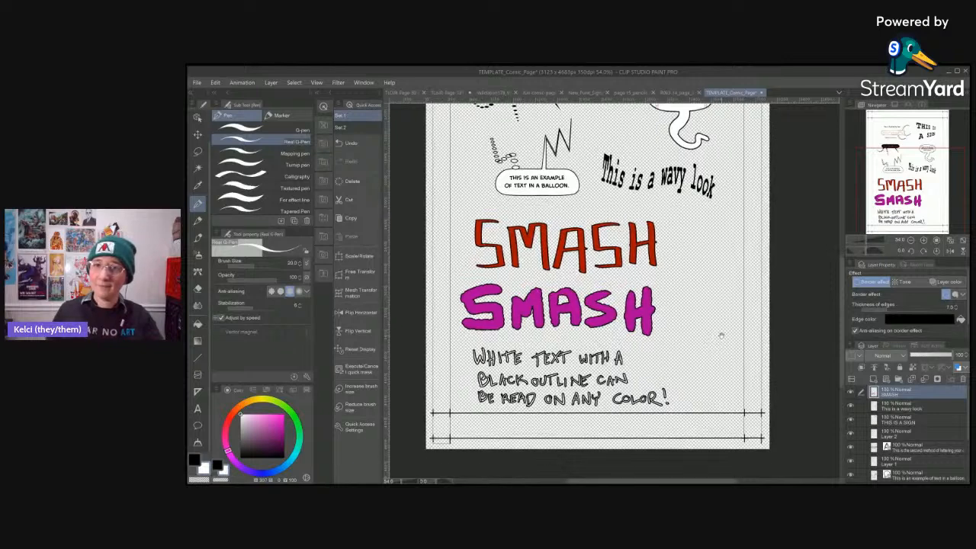
pyautogui.scroll(7, 720, 307)
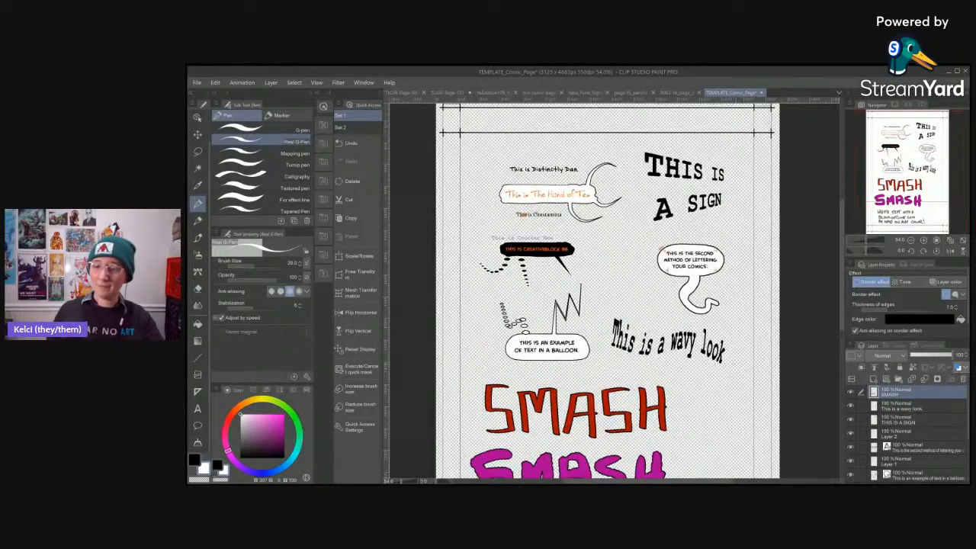